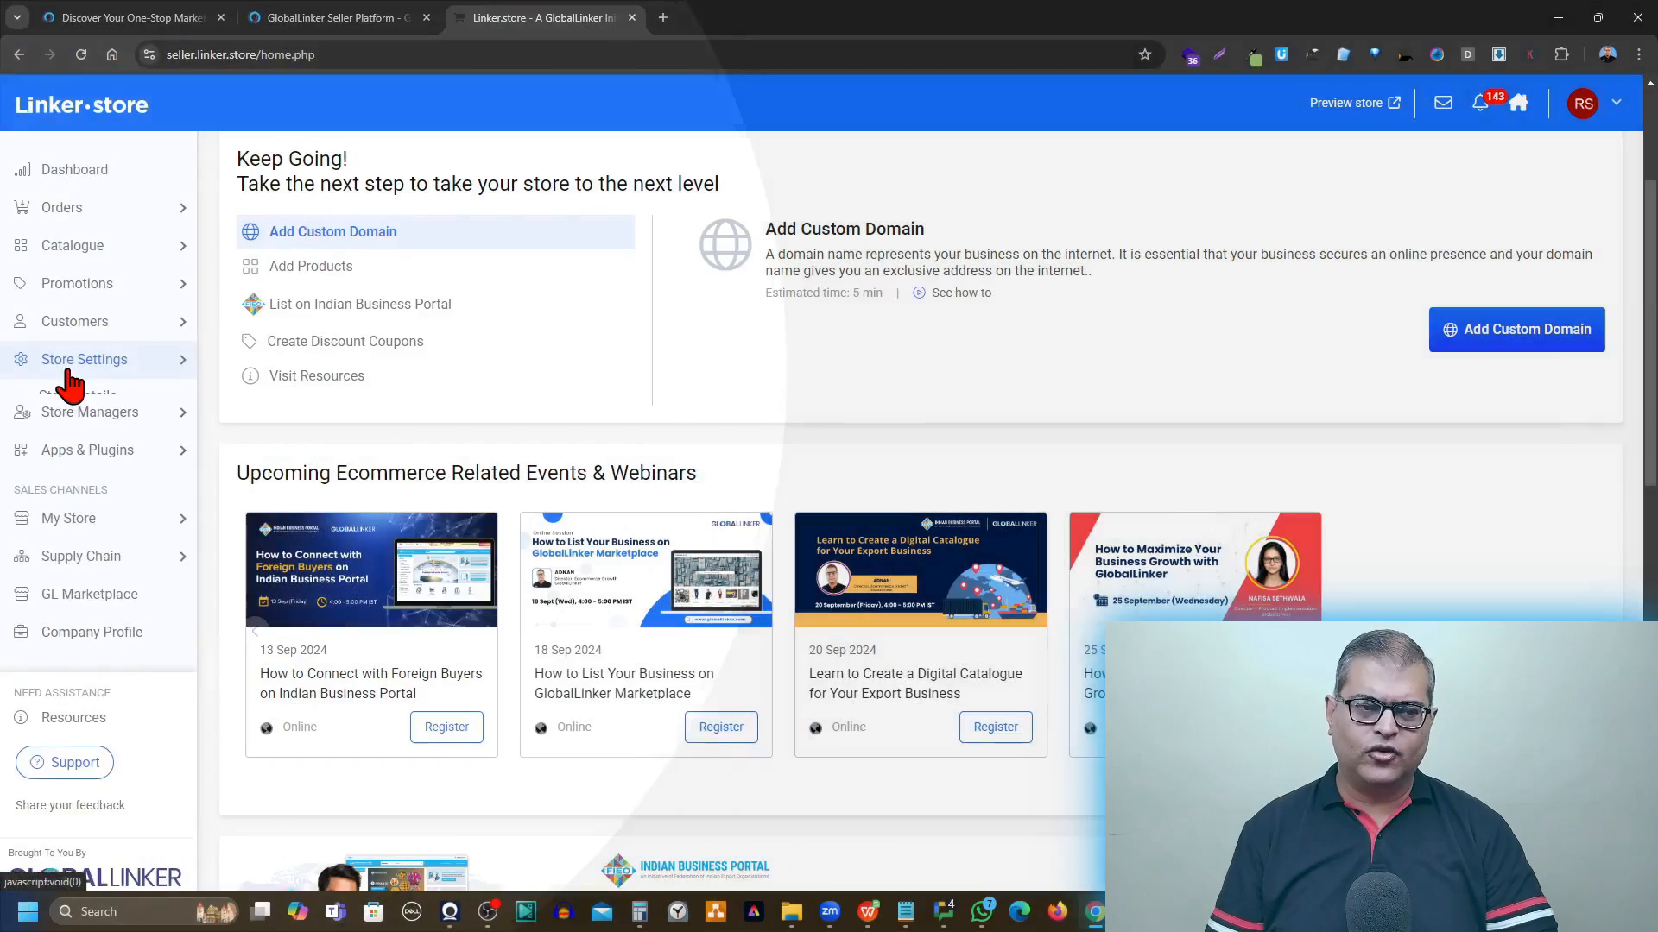
Step: Open the store details page in the store settings
{"action": "left_click", "coordinate": [69, 371]}
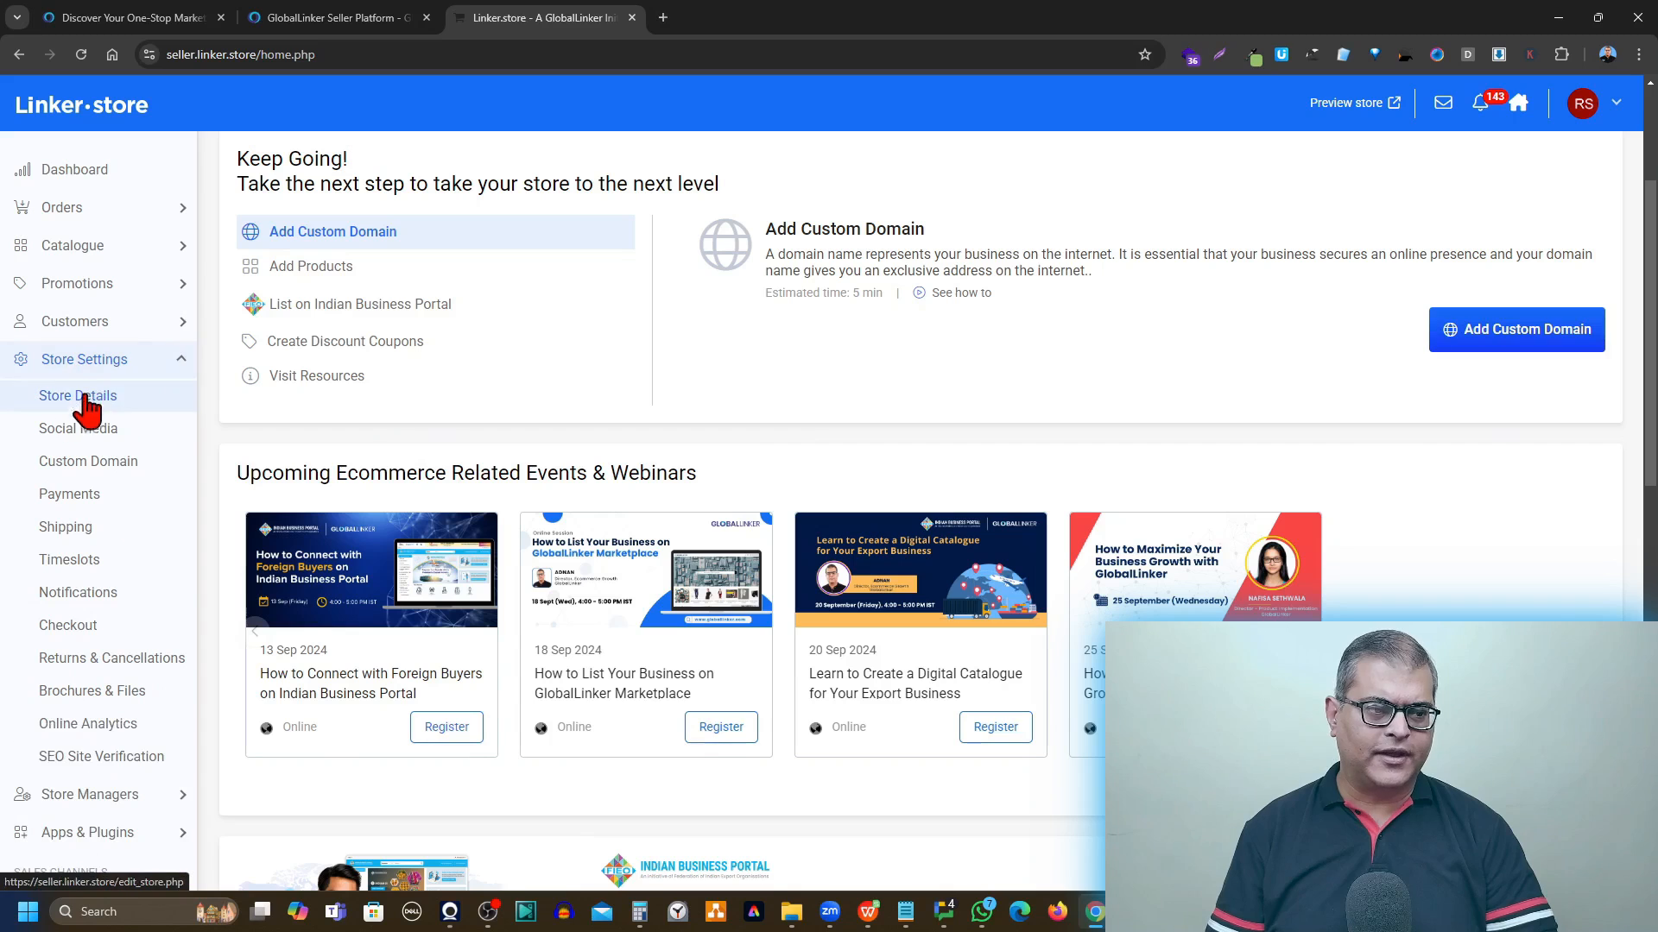
{"action": "left_click", "coordinate": [73, 404]}
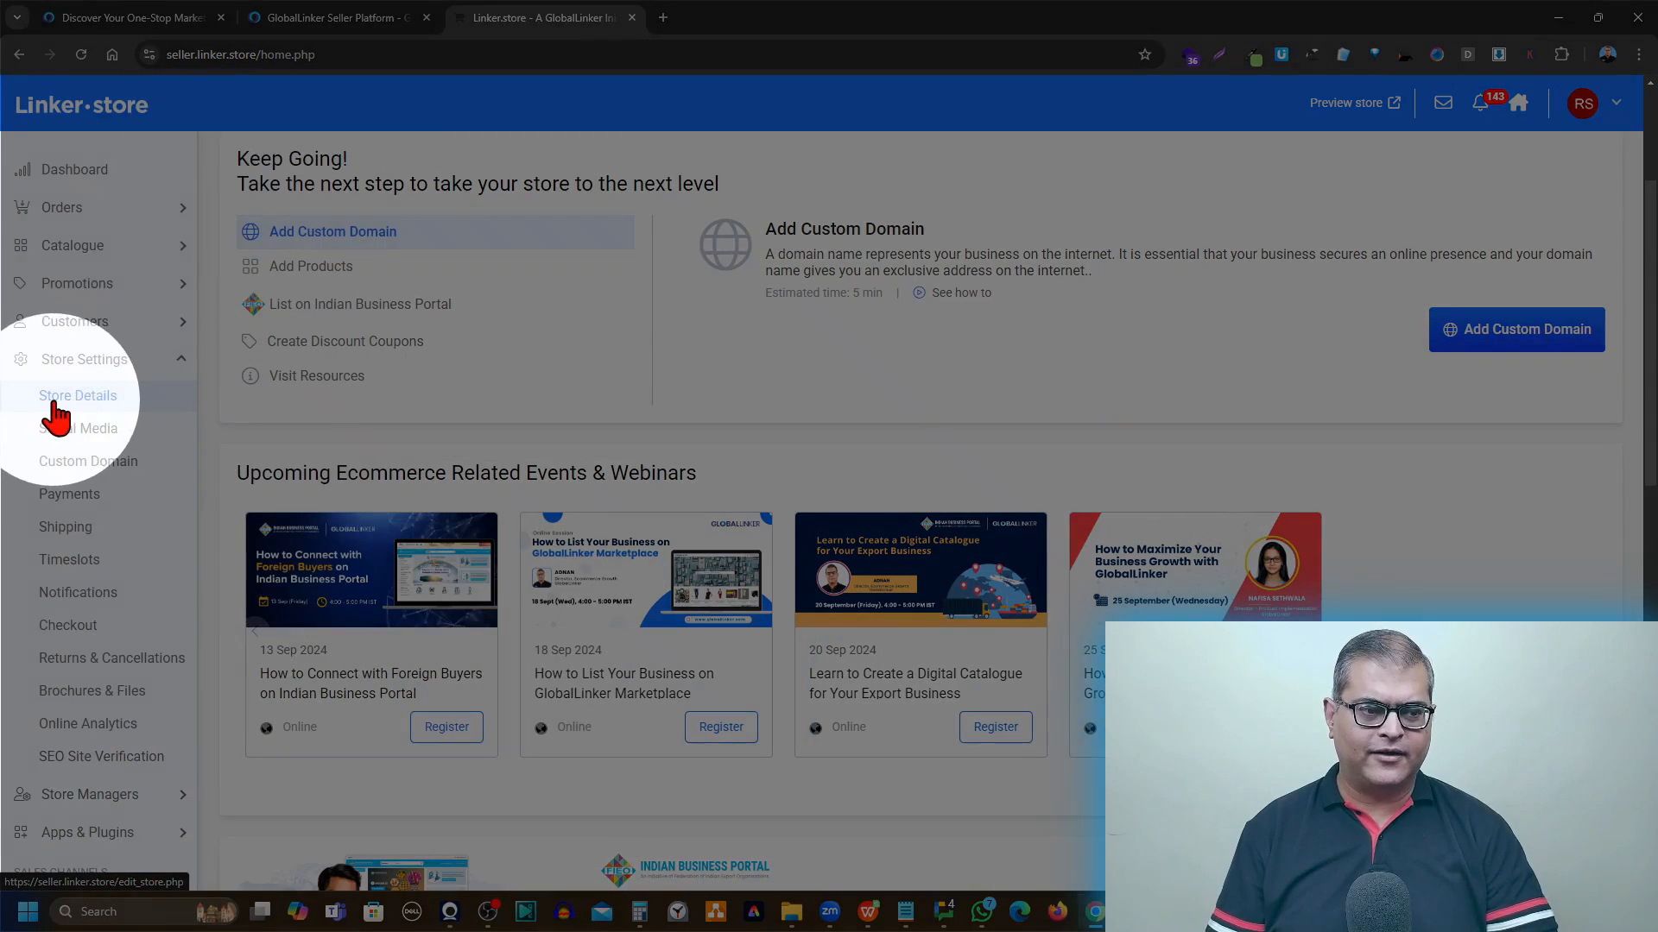
{"action": "left_click", "coordinate": [55, 402]}
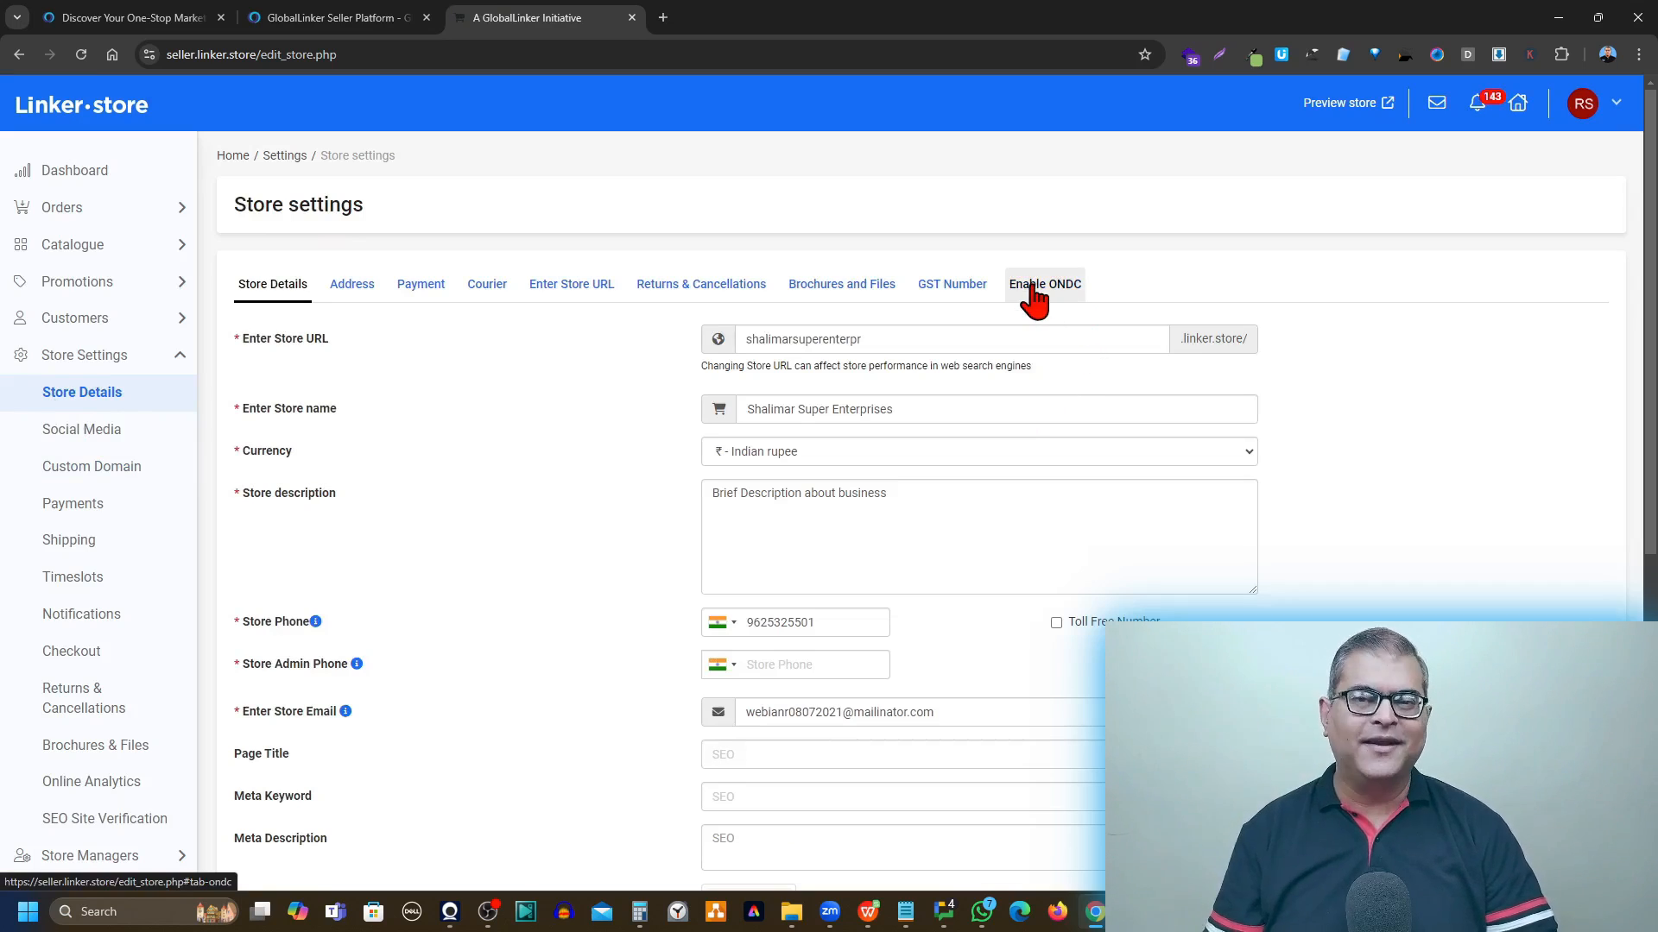
Step: Review the store's address, location, postal code and logo settings
{"action": "left_click", "coordinate": [353, 298]}
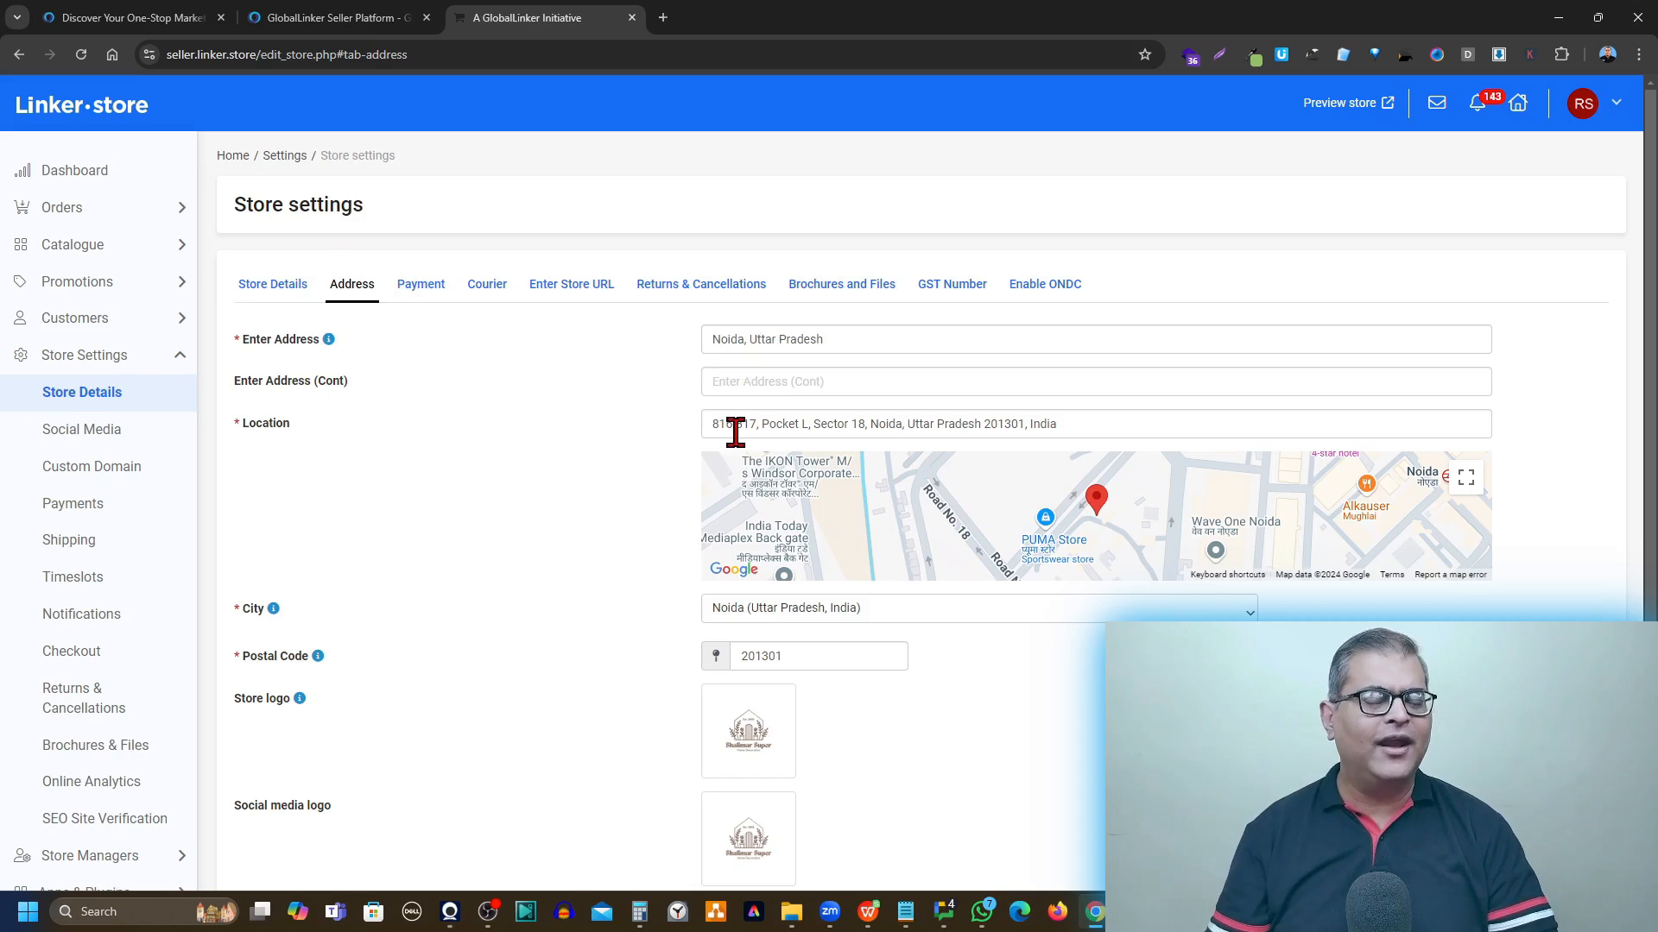
{"action": "scroll", "coordinate": [1036, 729], "scroll_direction": "down", "scroll_amount": 3}
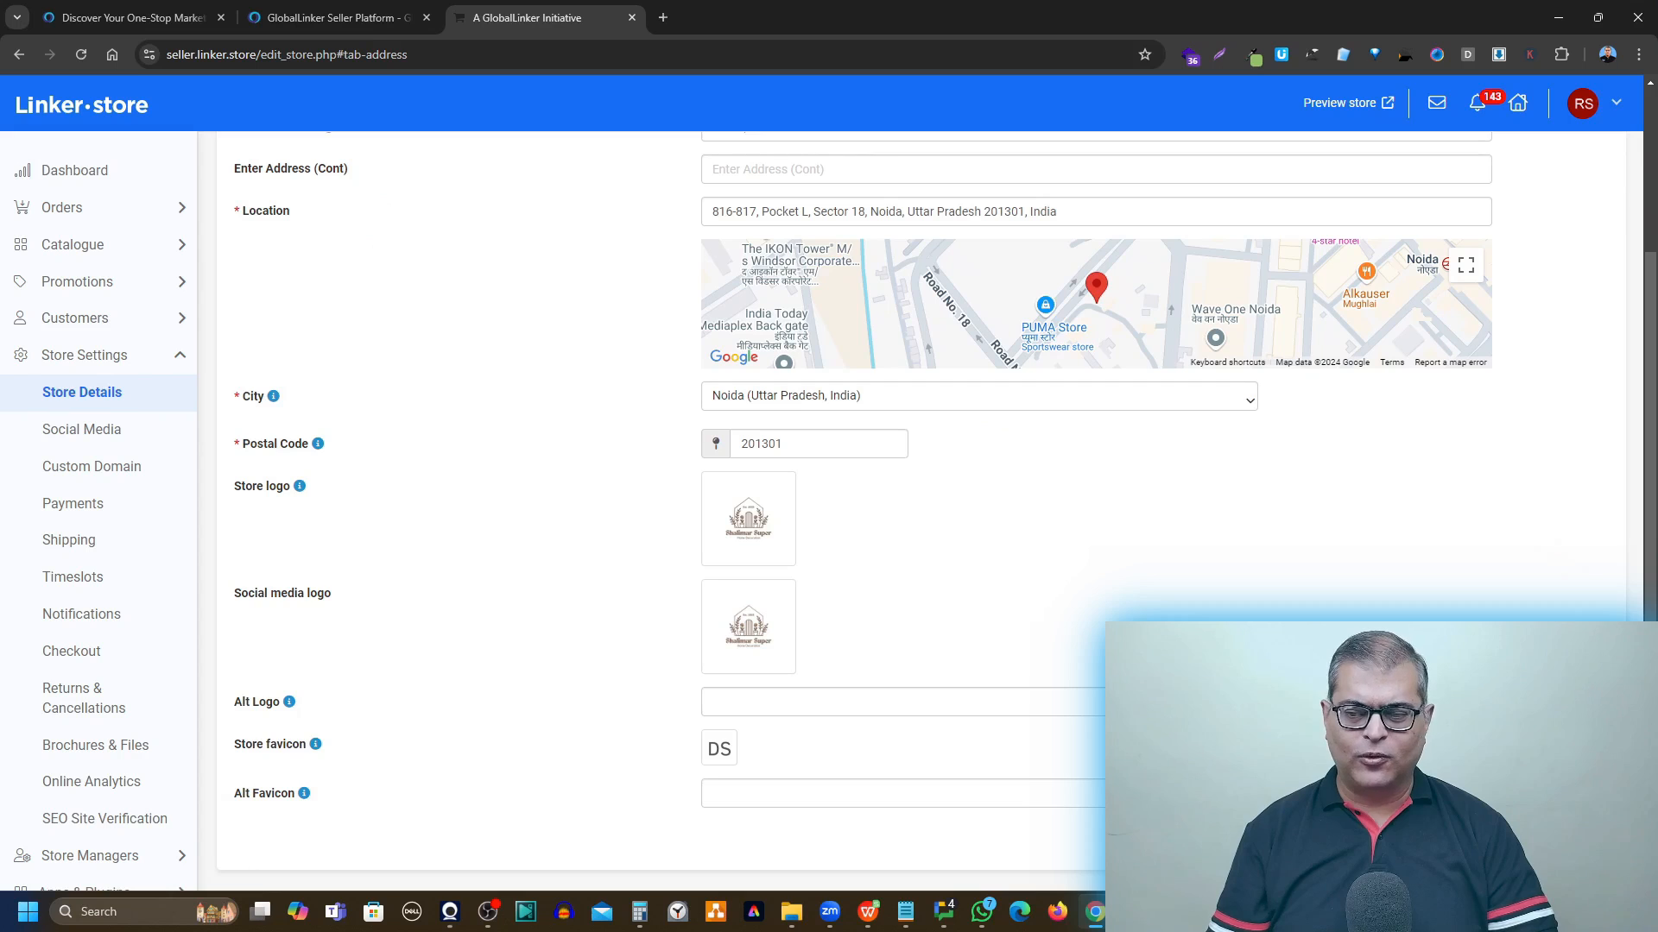
{"action": "scroll", "coordinate": [1036, 518], "scroll_direction": "up", "scroll_amount": 3}
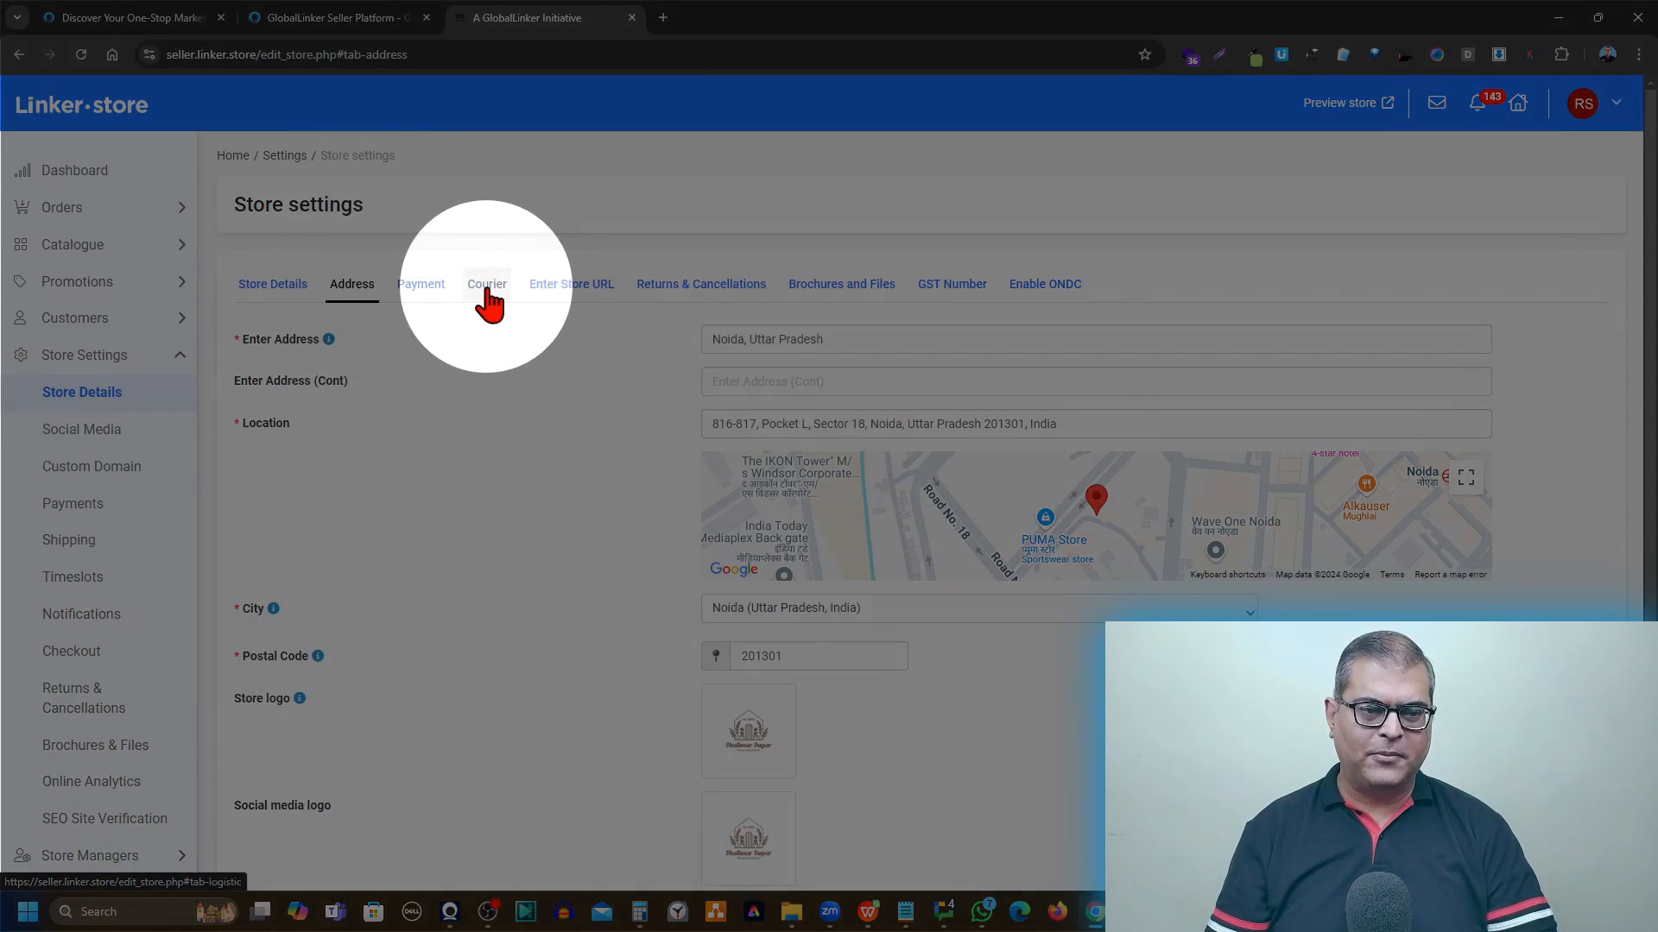
Step: Review the courier services offered in the store's courier settings
{"action": "left_click", "coordinate": [488, 298]}
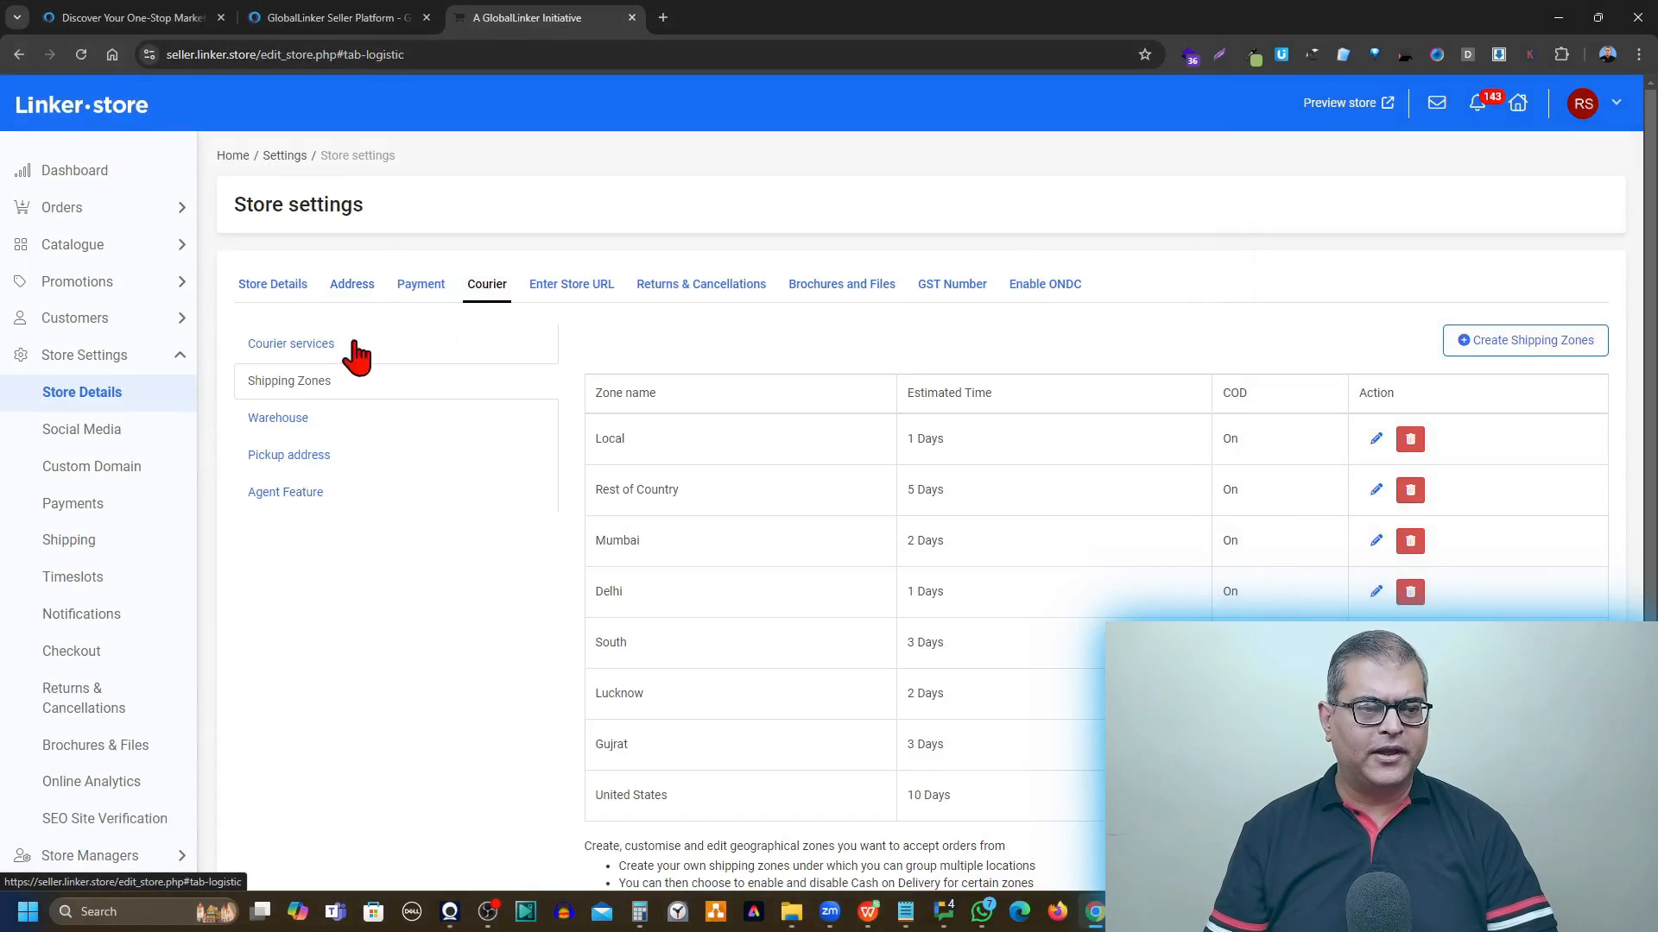
{"action": "left_click", "coordinate": [294, 349]}
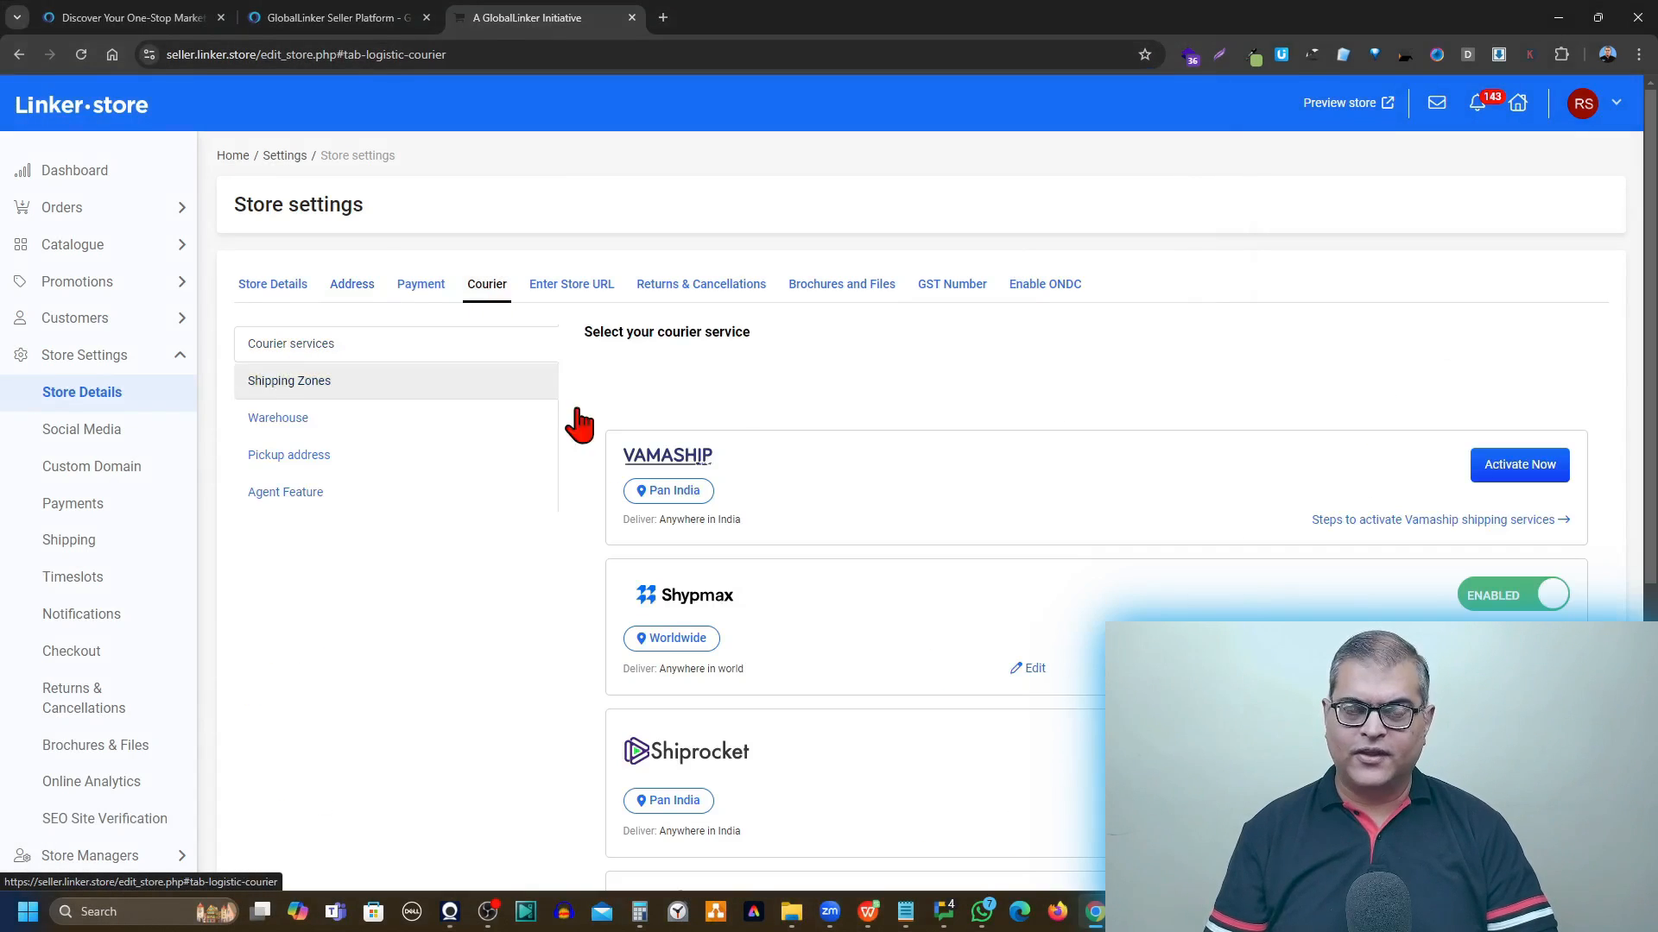
{"action": "scroll", "coordinate": [811, 427], "scroll_direction": "down", "scroll_amount": 1}
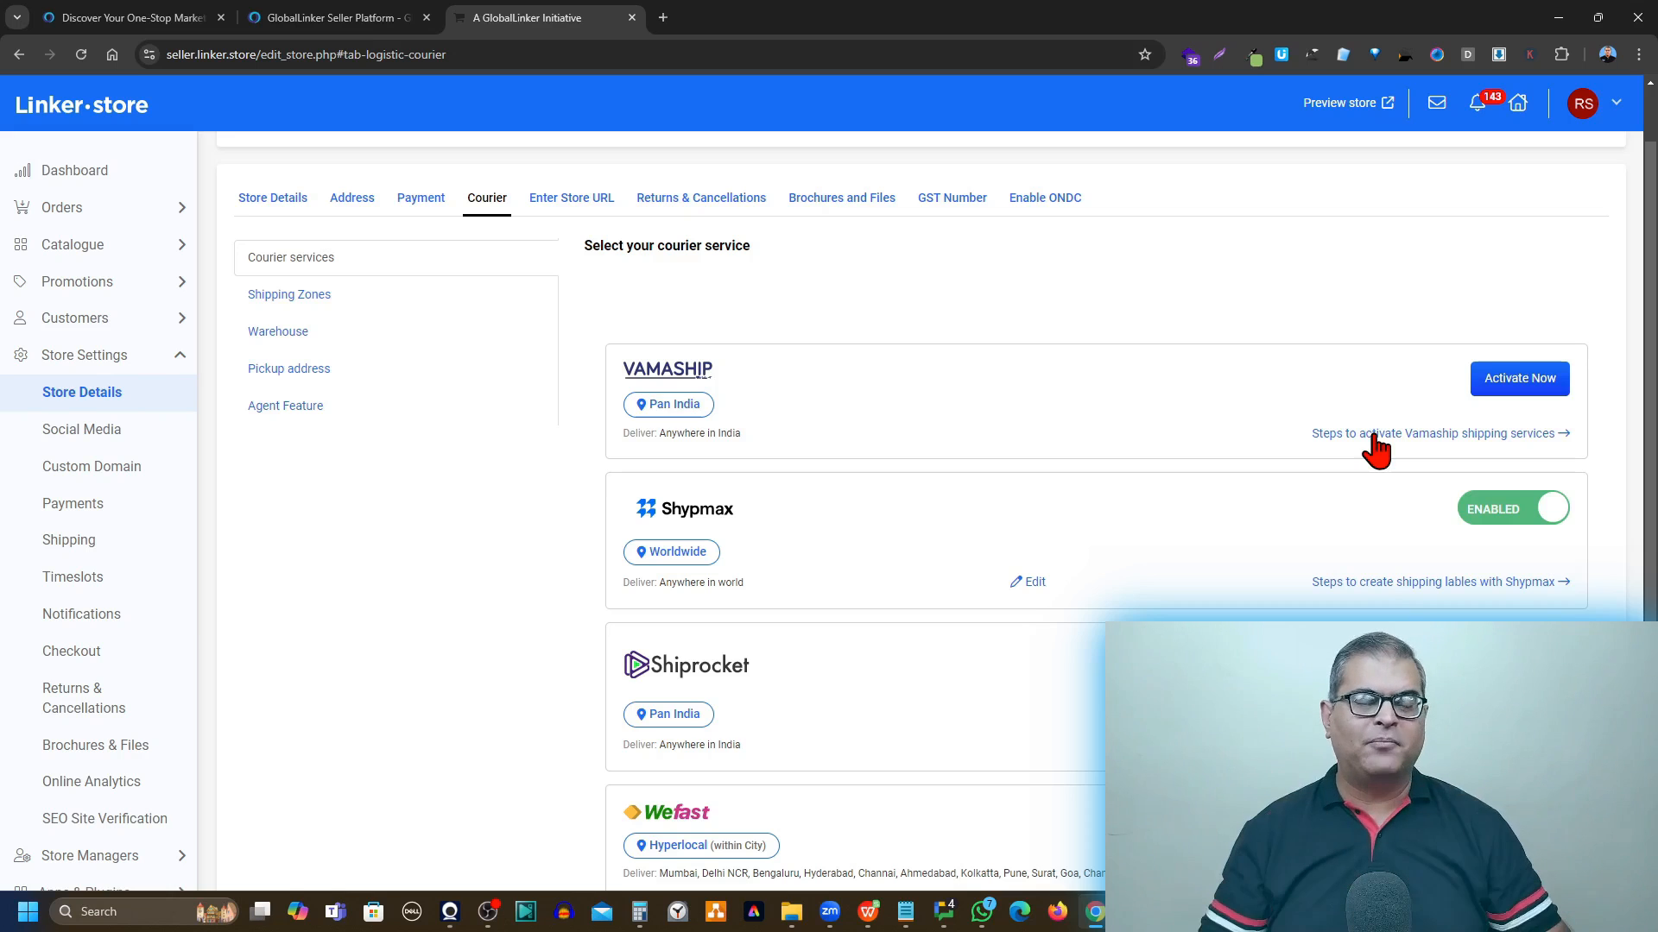
Step: Go to the store's ONDC settings and open the beneficiary bank account details for editing
{"action": "left_click", "coordinate": [1023, 211]}
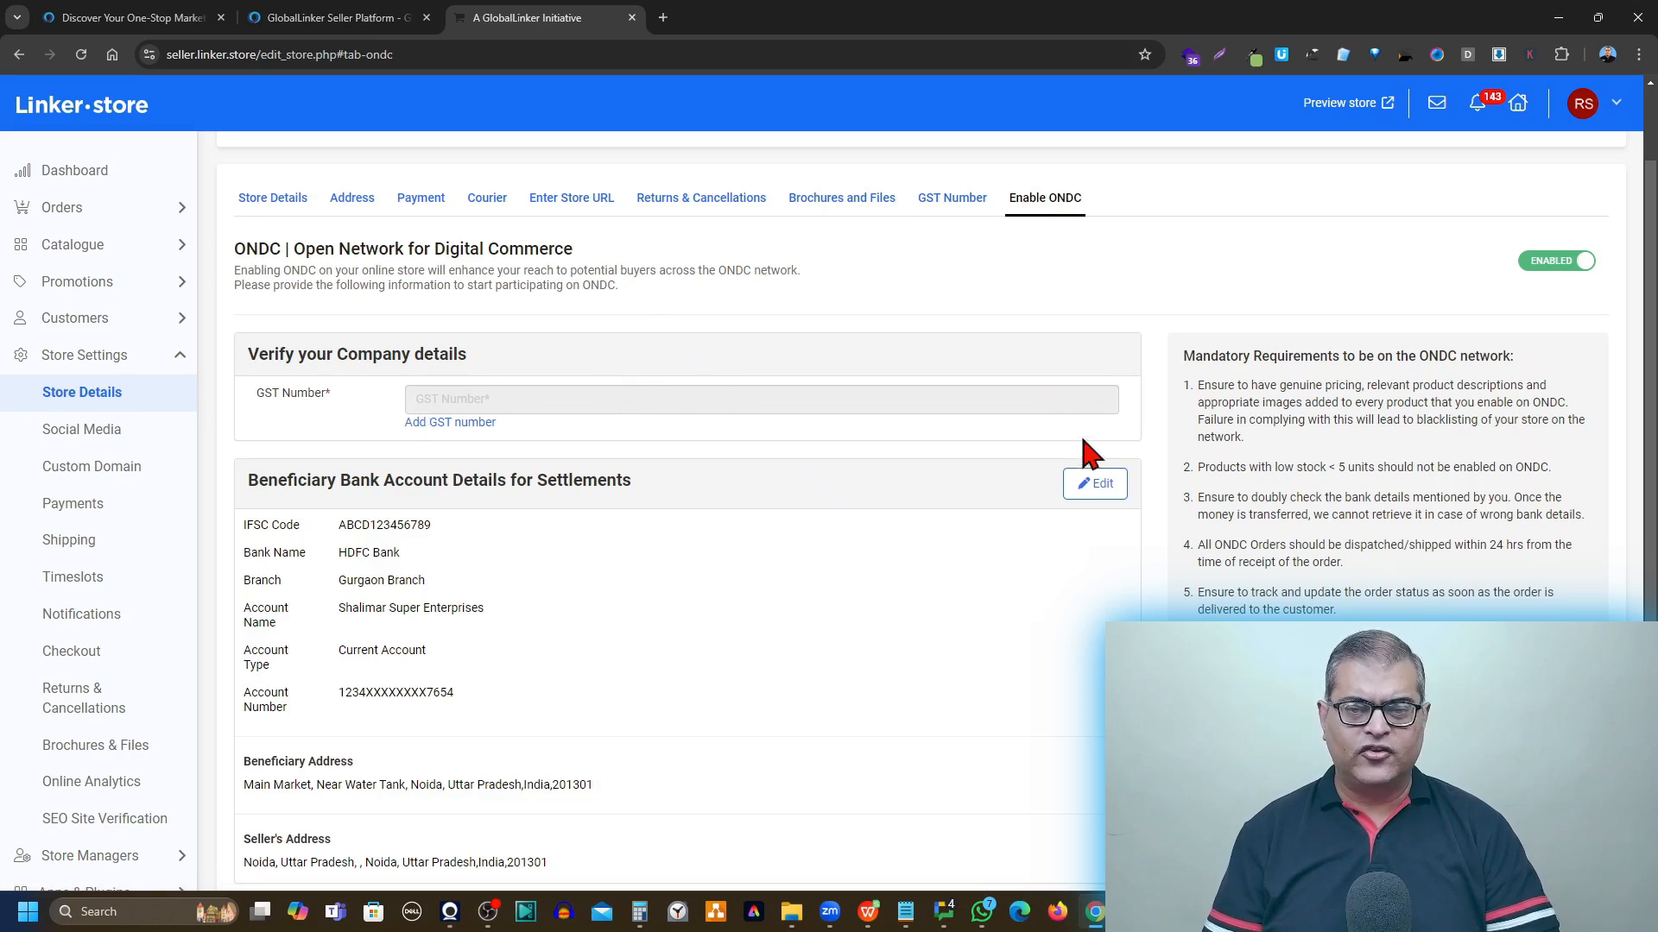
{"action": "left_click", "coordinate": [1093, 485]}
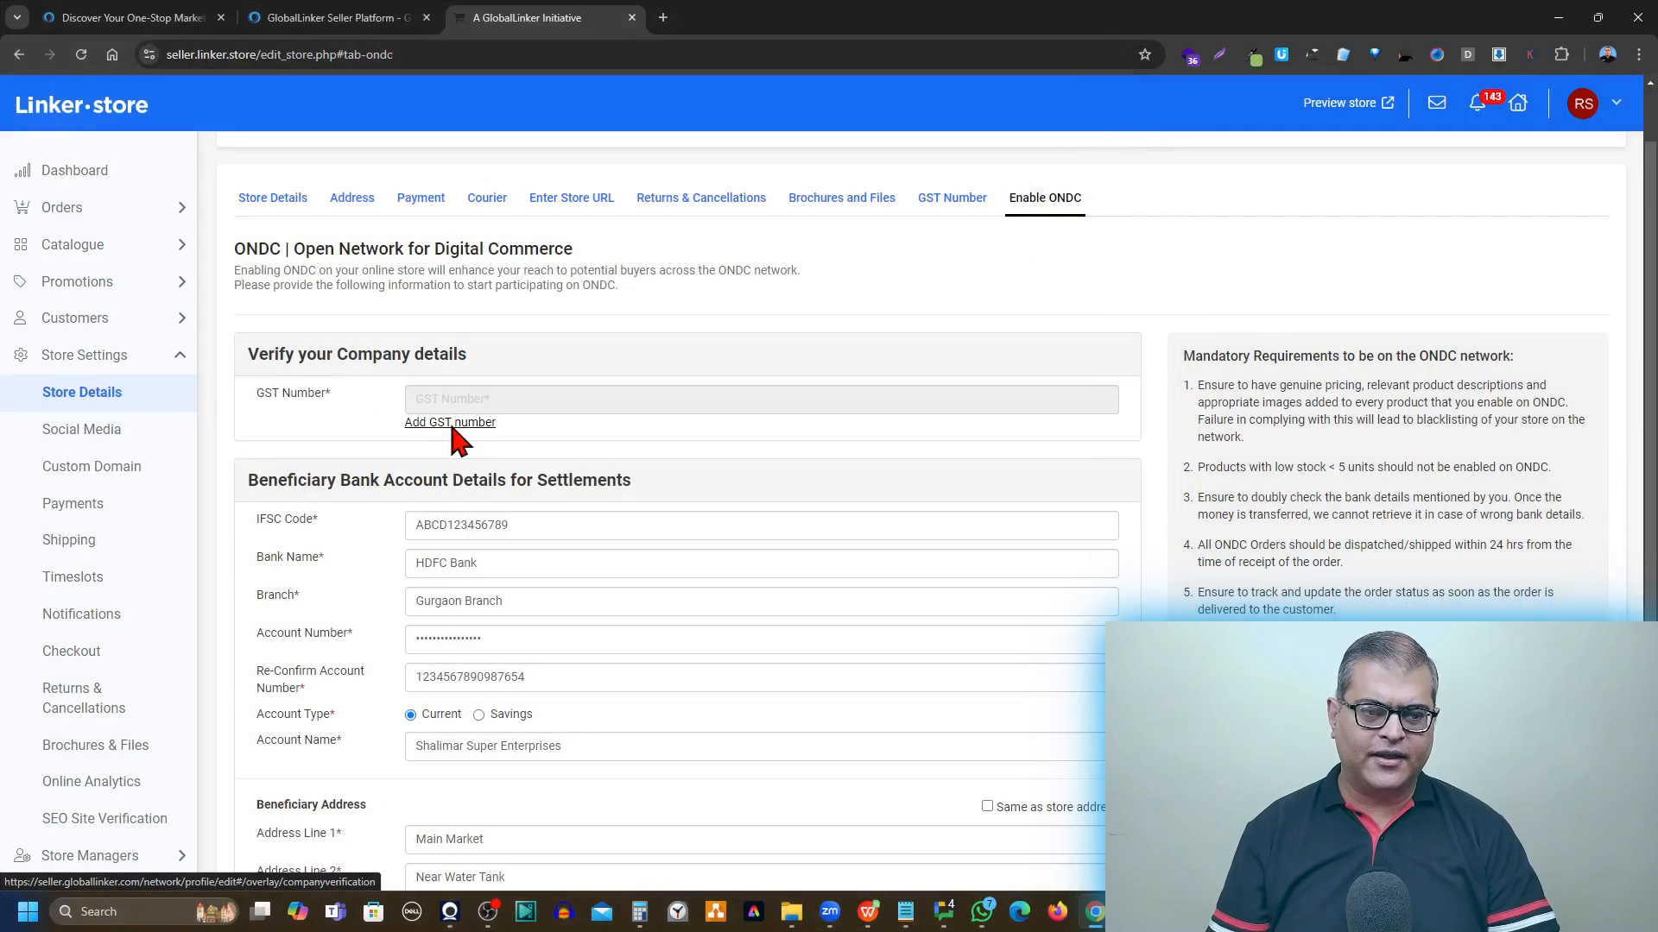
Step: View the form for adding and verifying the company's GST number, close it, and return to the ONDC settings
{"action": "left_click", "coordinate": [450, 423]}
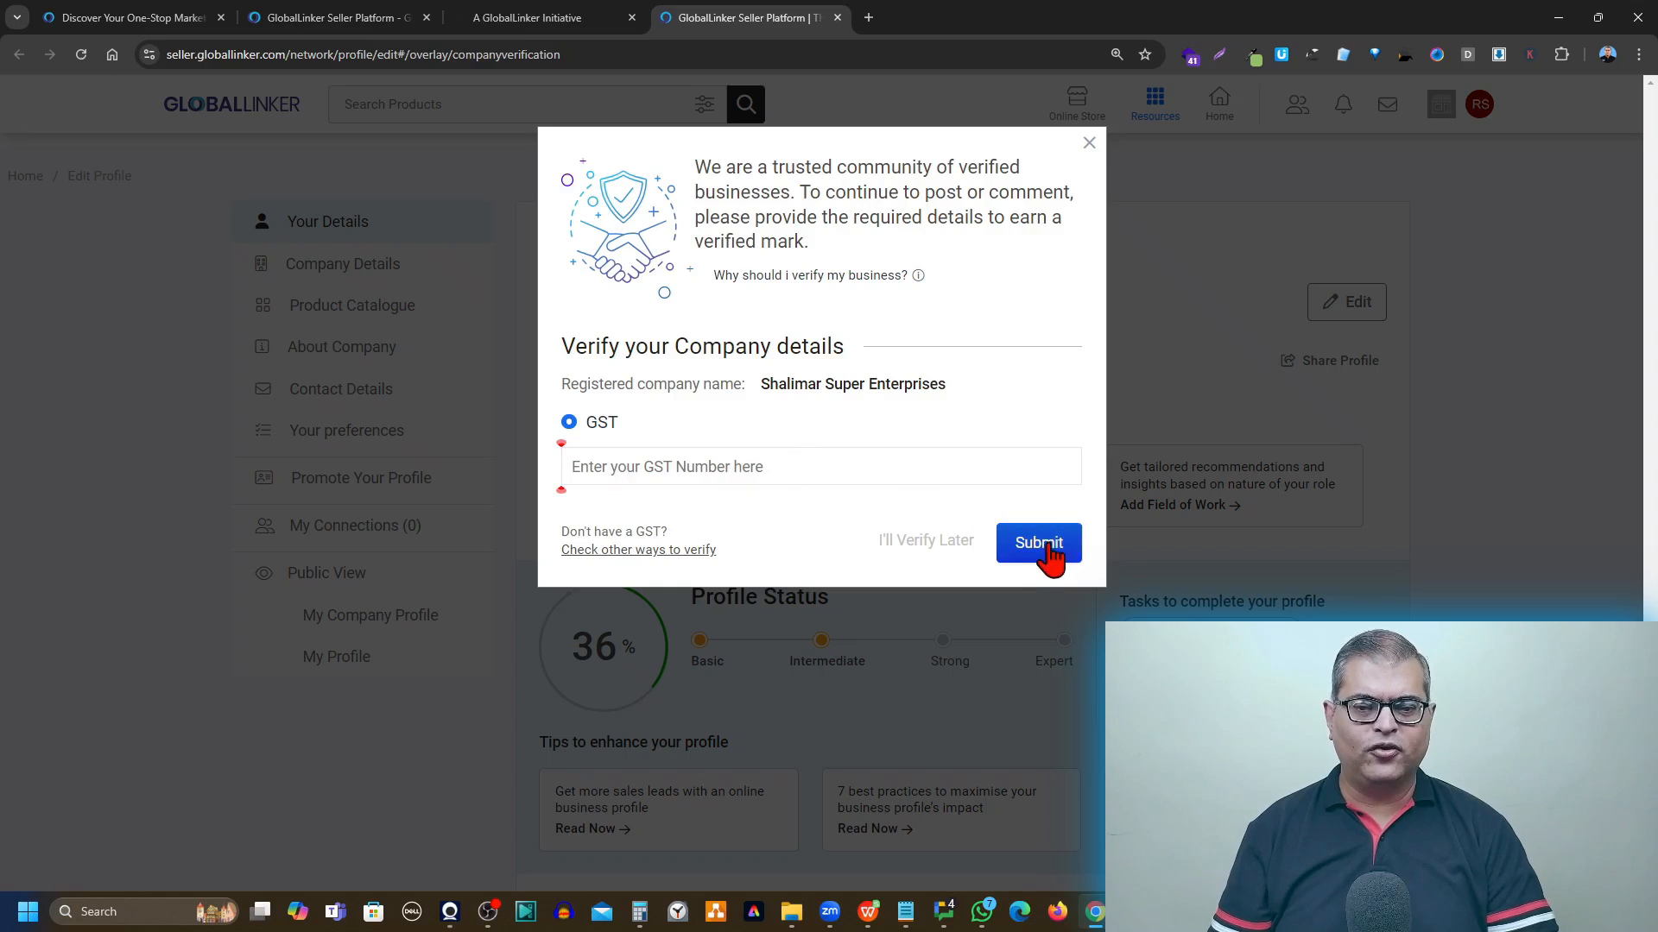
{"action": "left_click", "coordinate": [1090, 144]}
{"action": "left_click", "coordinate": [535, 18]}
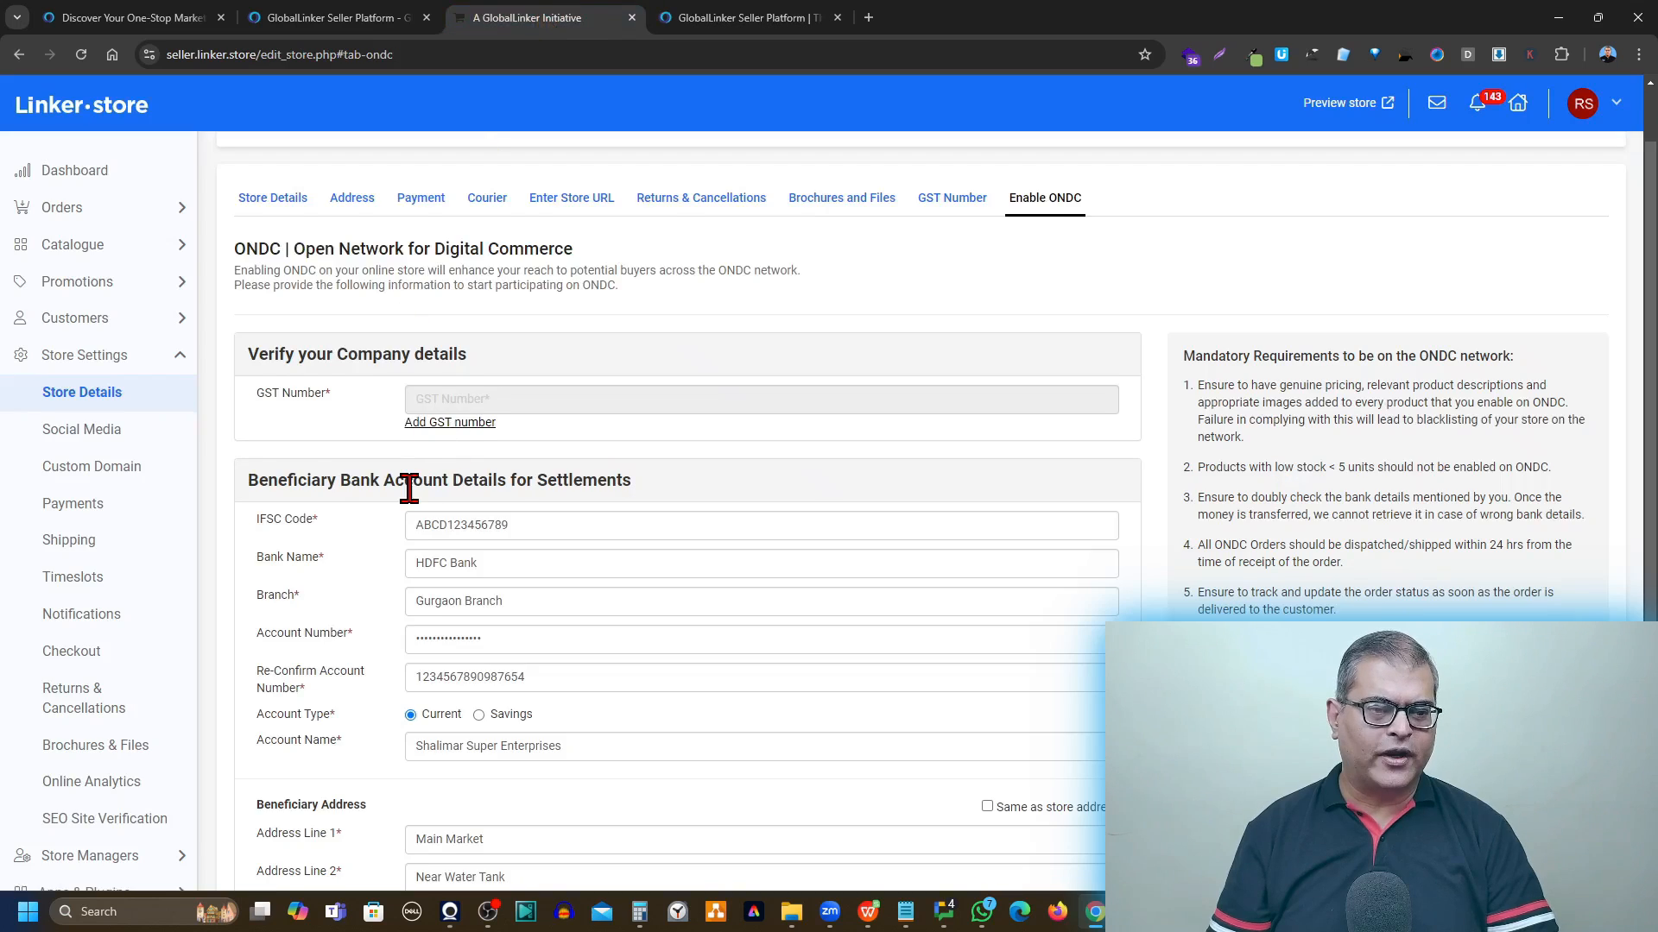
Step: Review the beneficiary bank account and address details, and accept the terms of service for ONDC participation
{"action": "scroll", "coordinate": [415, 484], "scroll_direction": "down", "scroll_amount": 1}
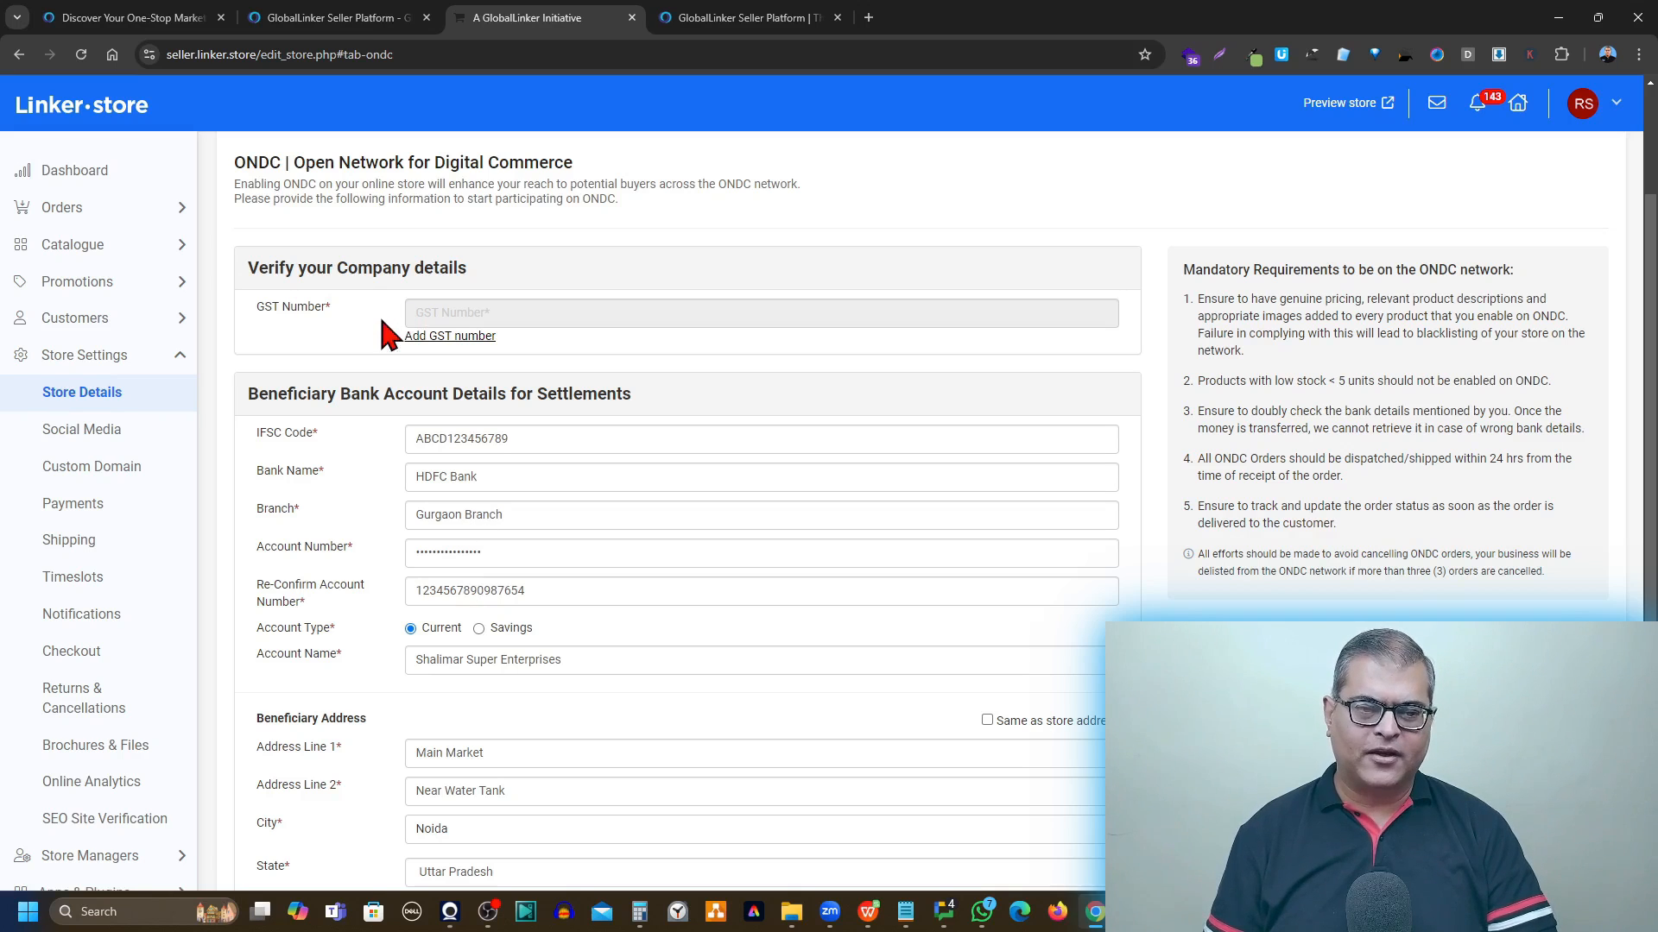
{"action": "scroll", "coordinate": [381, 320], "scroll_direction": "down", "scroll_amount": 1}
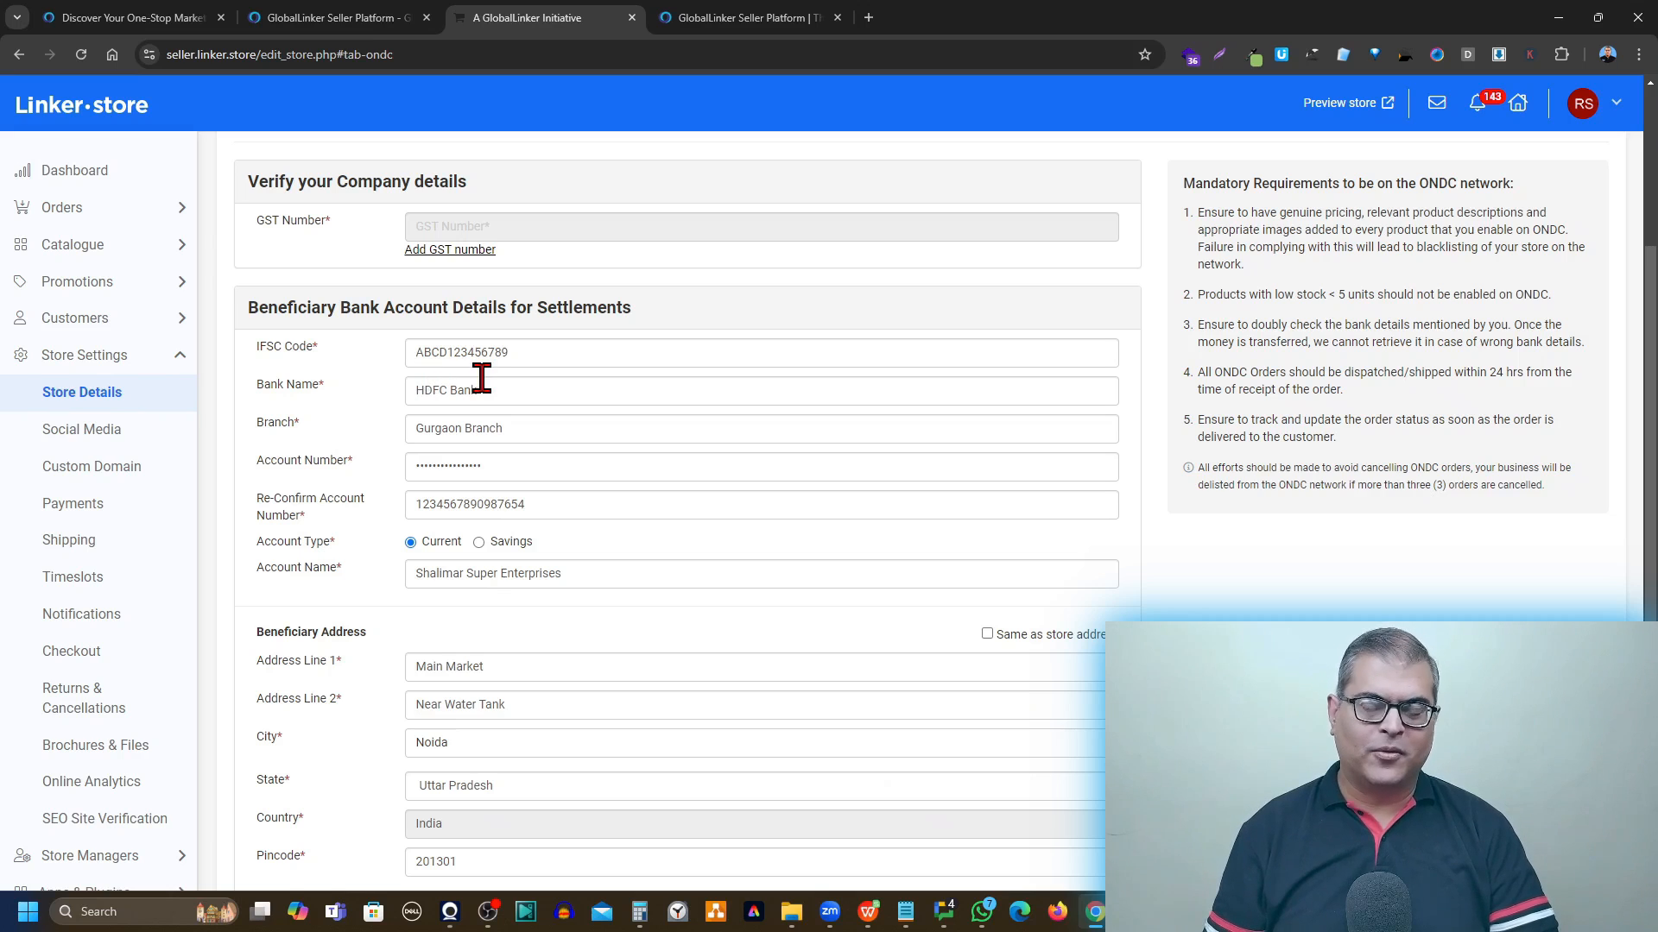
{"action": "scroll", "coordinate": [481, 378], "scroll_direction": "down", "scroll_amount": 1}
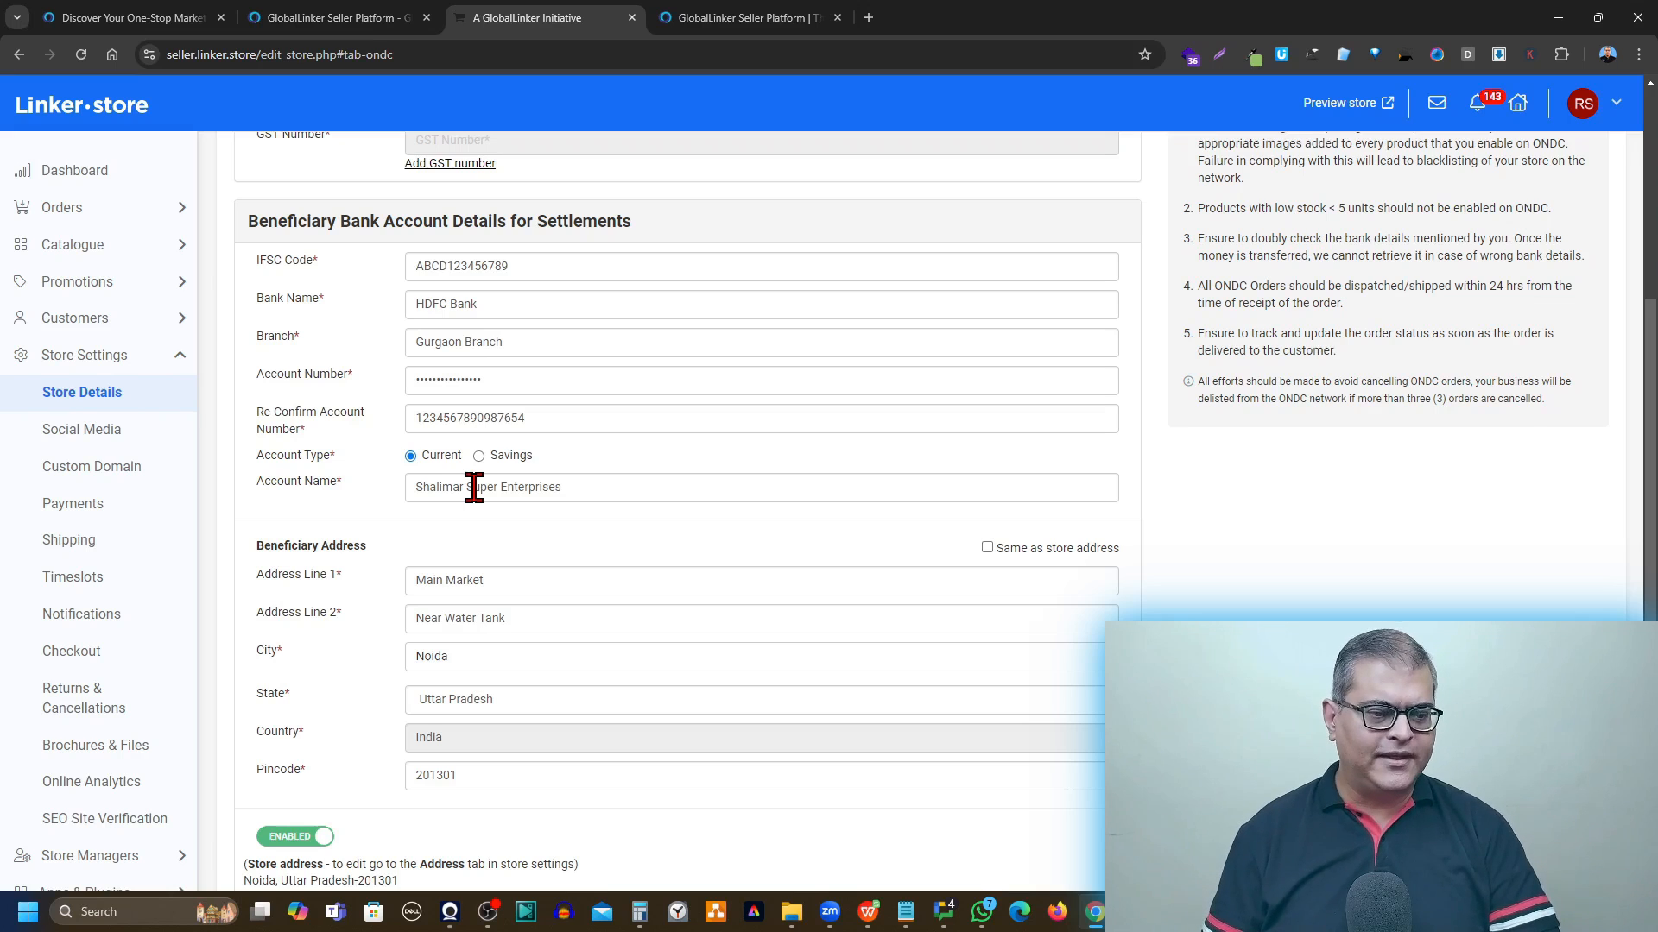
{"action": "scroll", "coordinate": [474, 487], "scroll_direction": "down", "scroll_amount": 1}
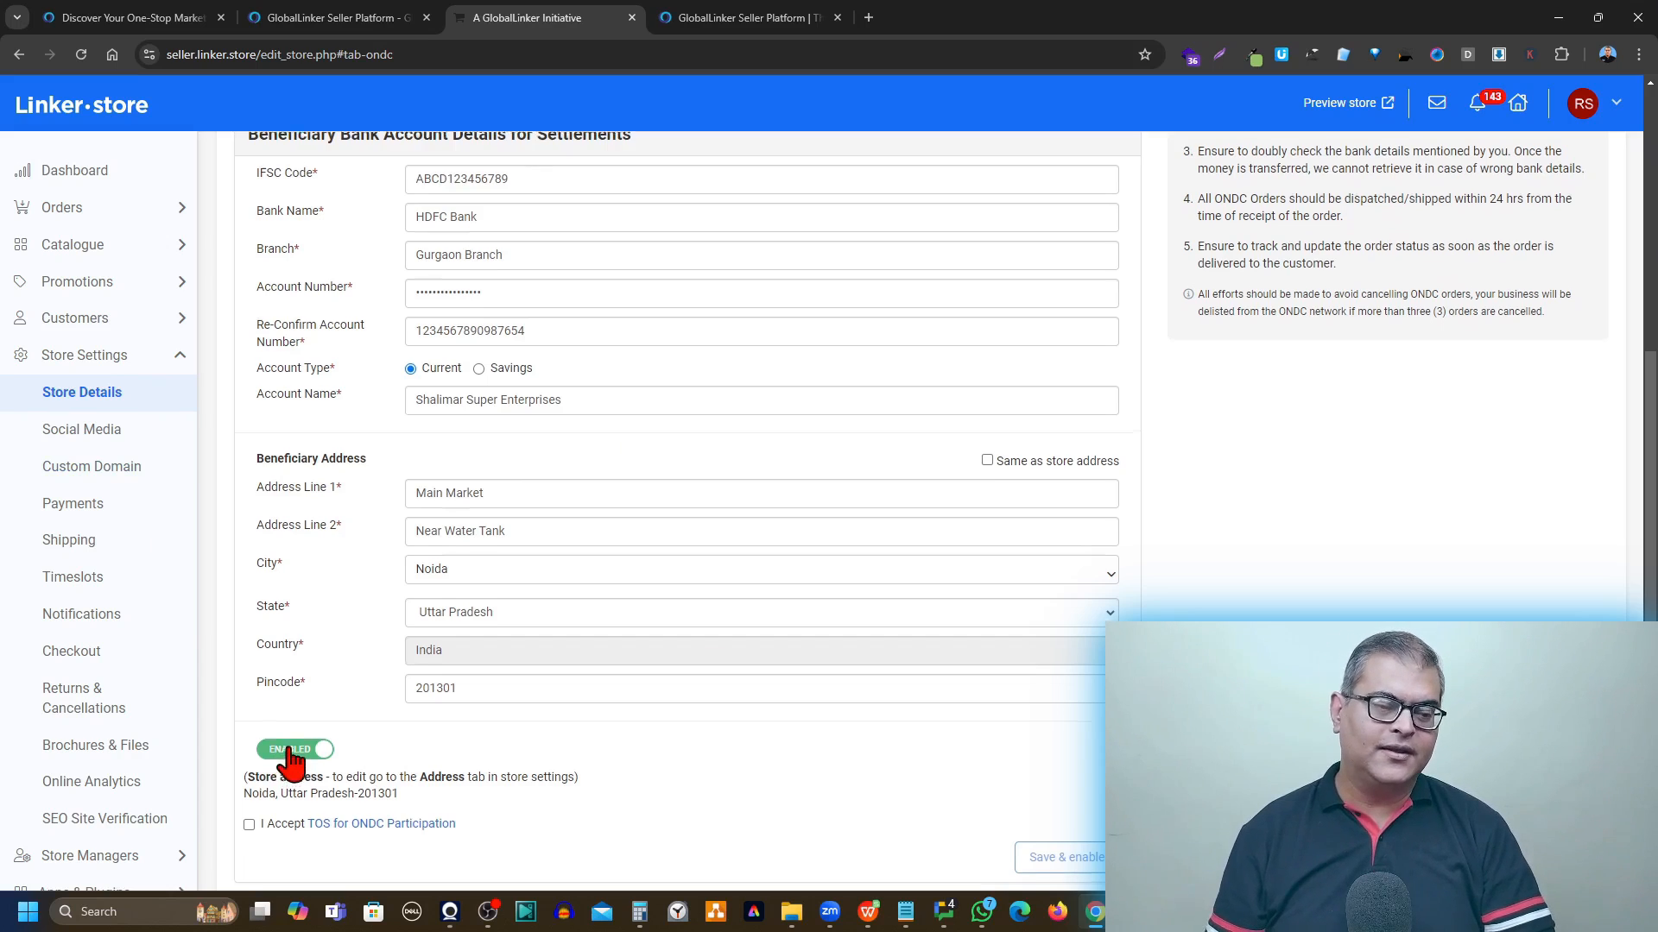
{"action": "scroll", "coordinate": [291, 760], "scroll_direction": "down", "scroll_amount": 1}
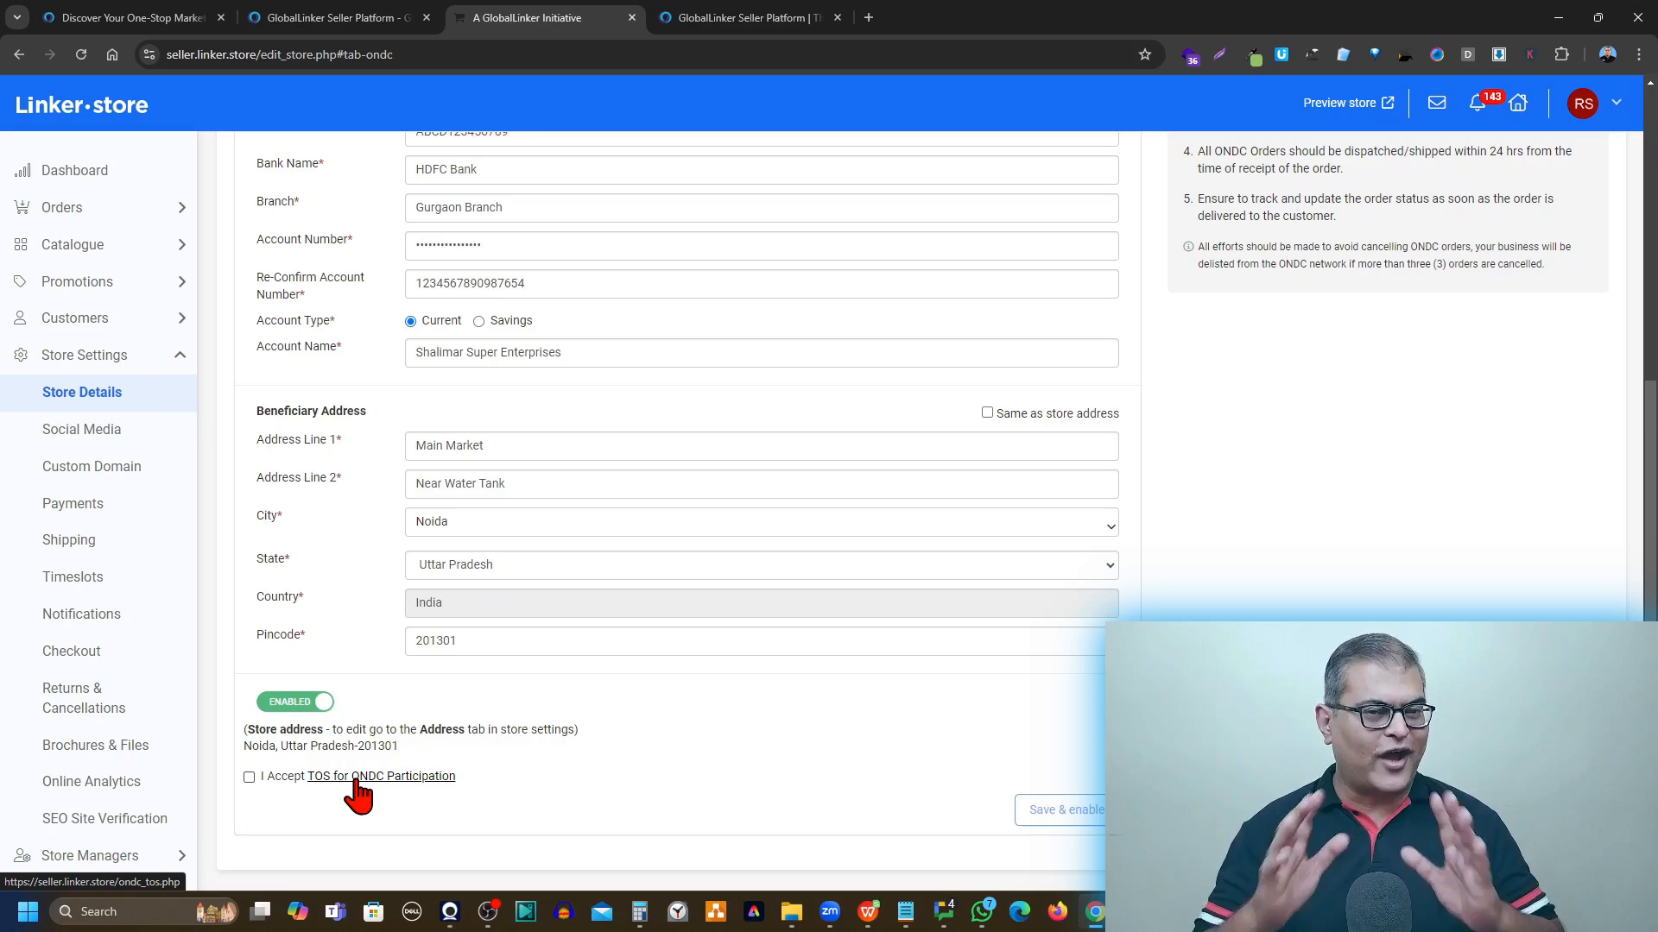
{"action": "left_click", "coordinate": [249, 777]}
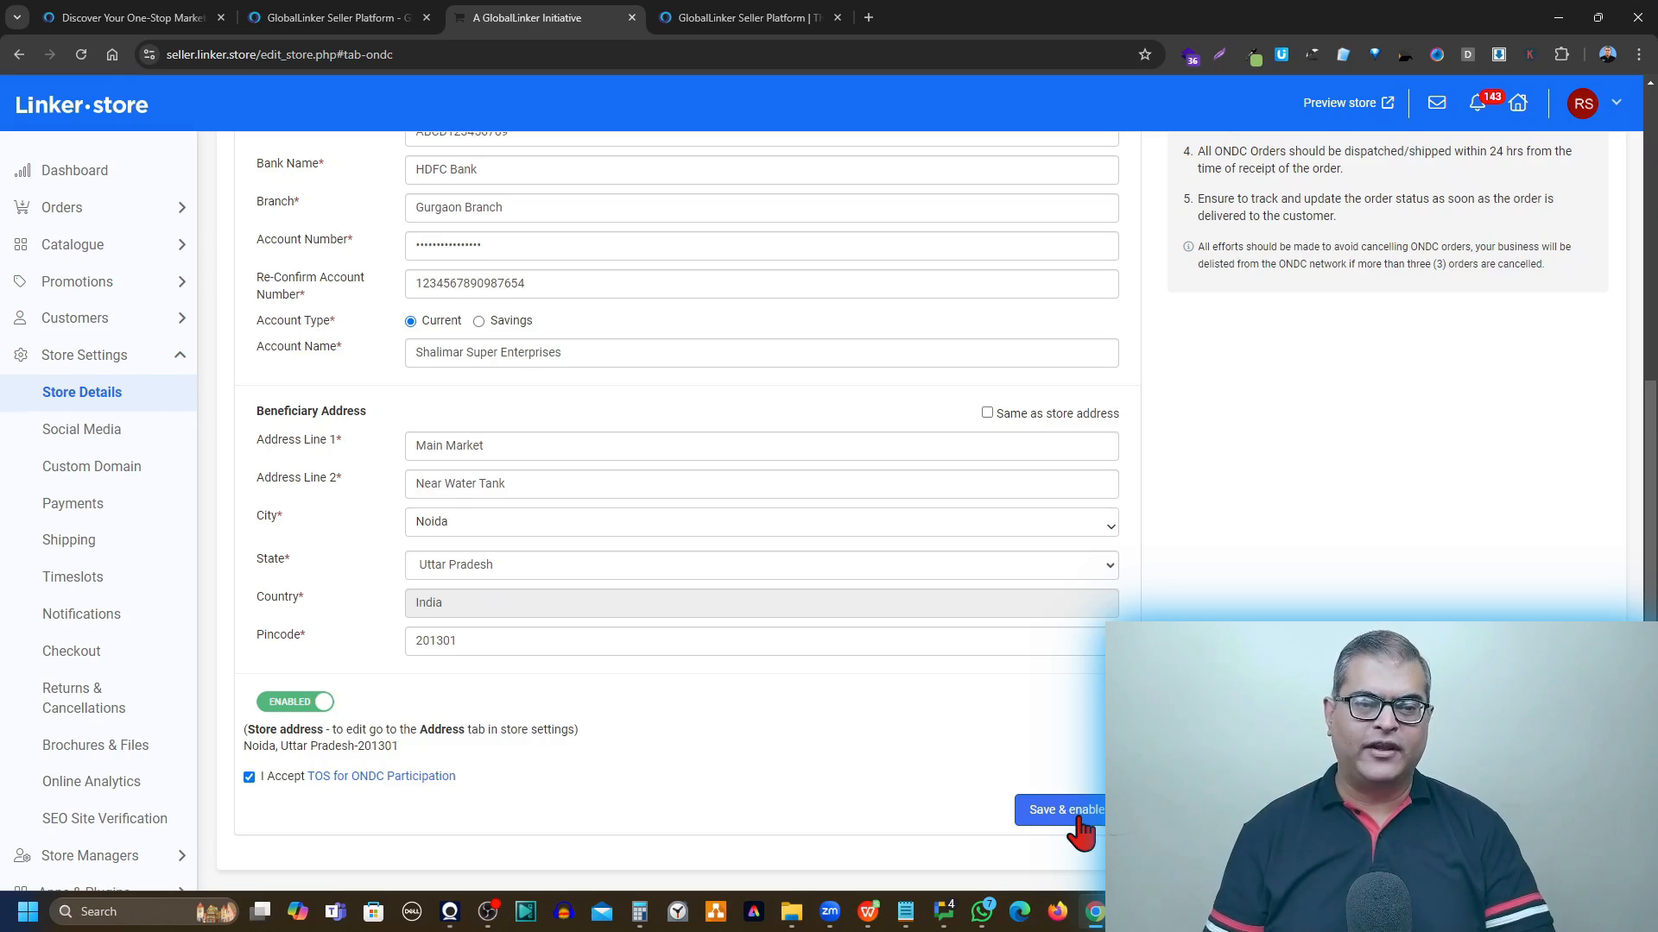
Step: Disable the store address switch in the ONDC settings and enable it again
{"action": "scroll", "coordinate": [1079, 816], "scroll_direction": "up", "scroll_amount": 1}
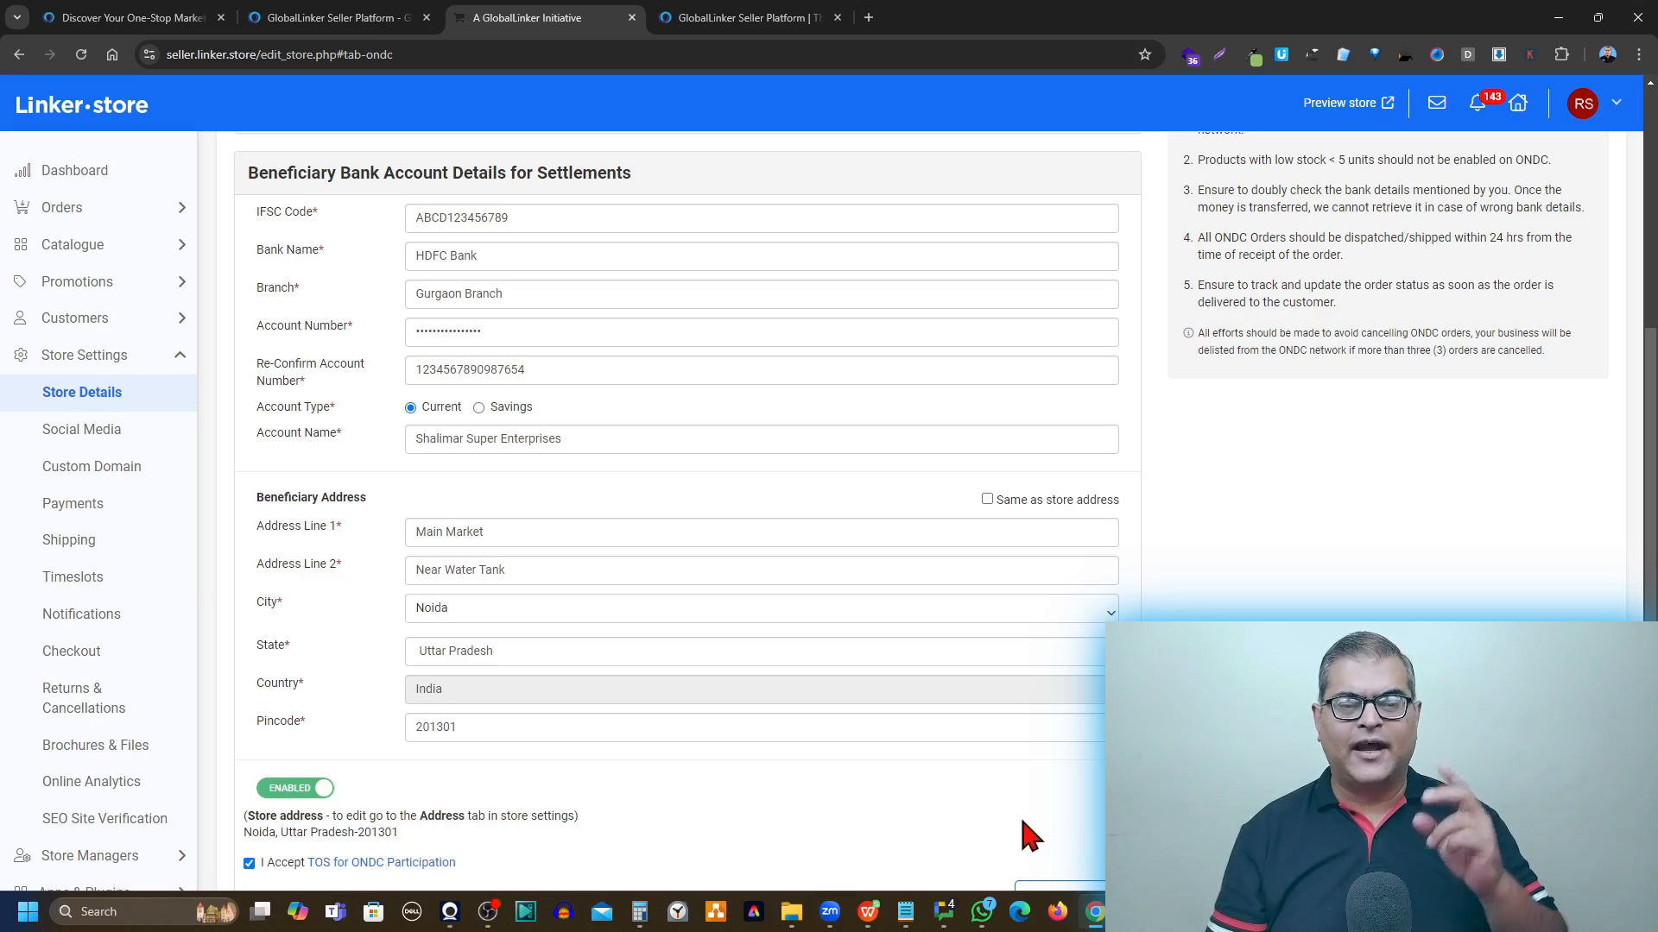
{"action": "scroll", "coordinate": [737, 677], "scroll_direction": "down", "scroll_amount": 1}
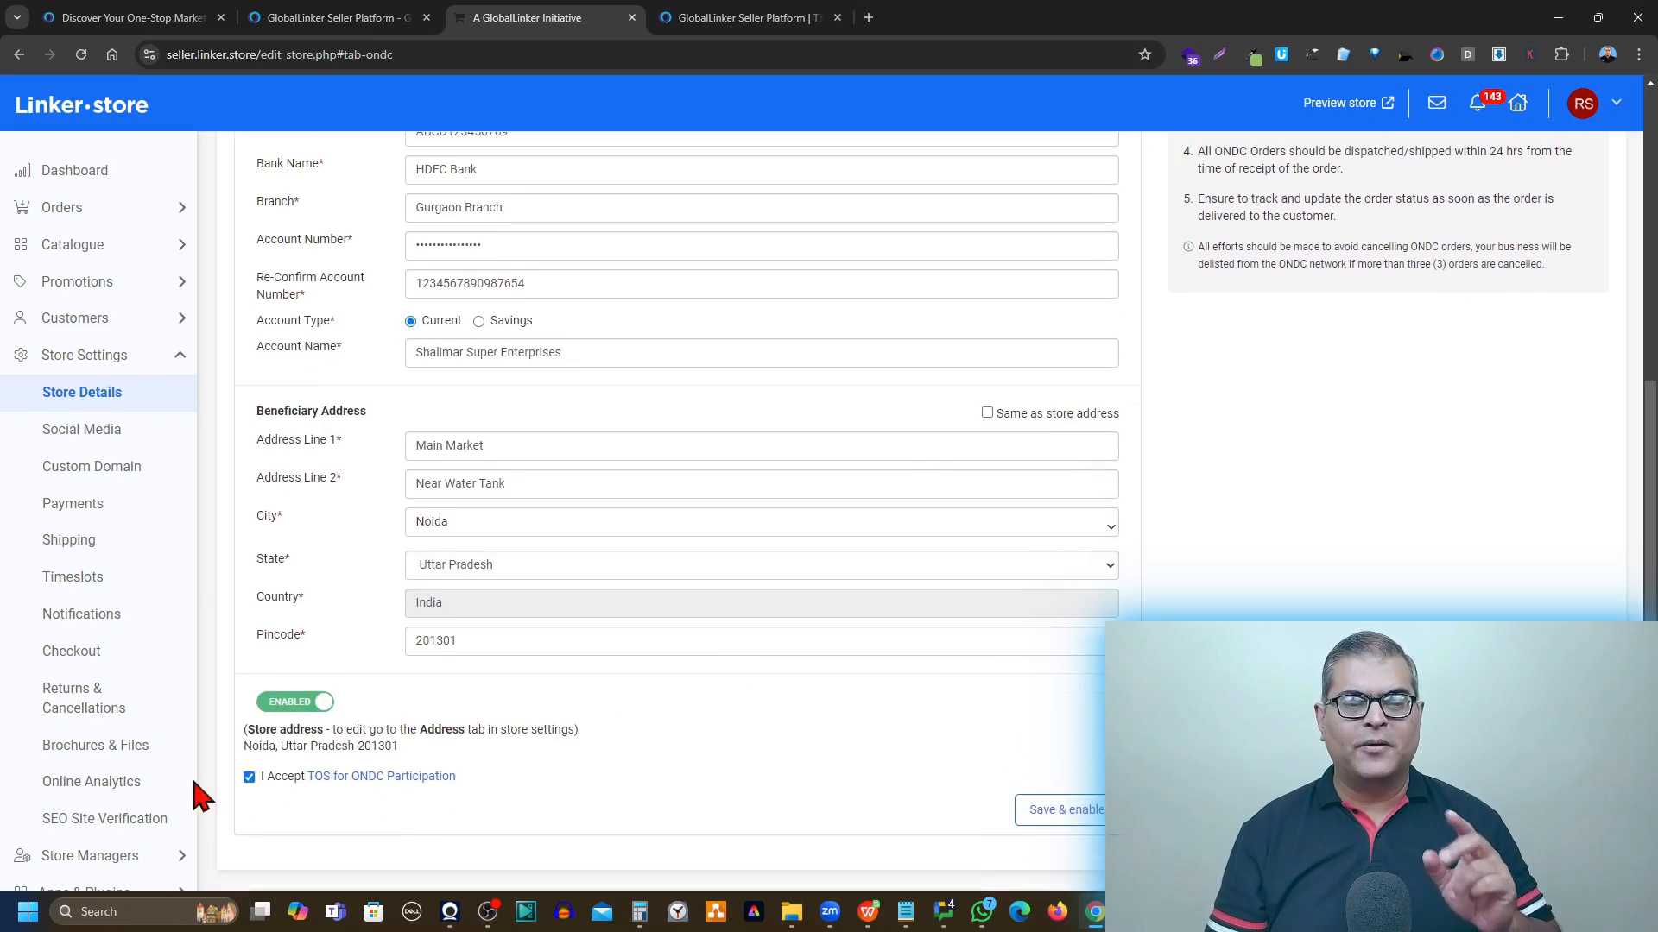
{"action": "left_click", "coordinate": [283, 712]}
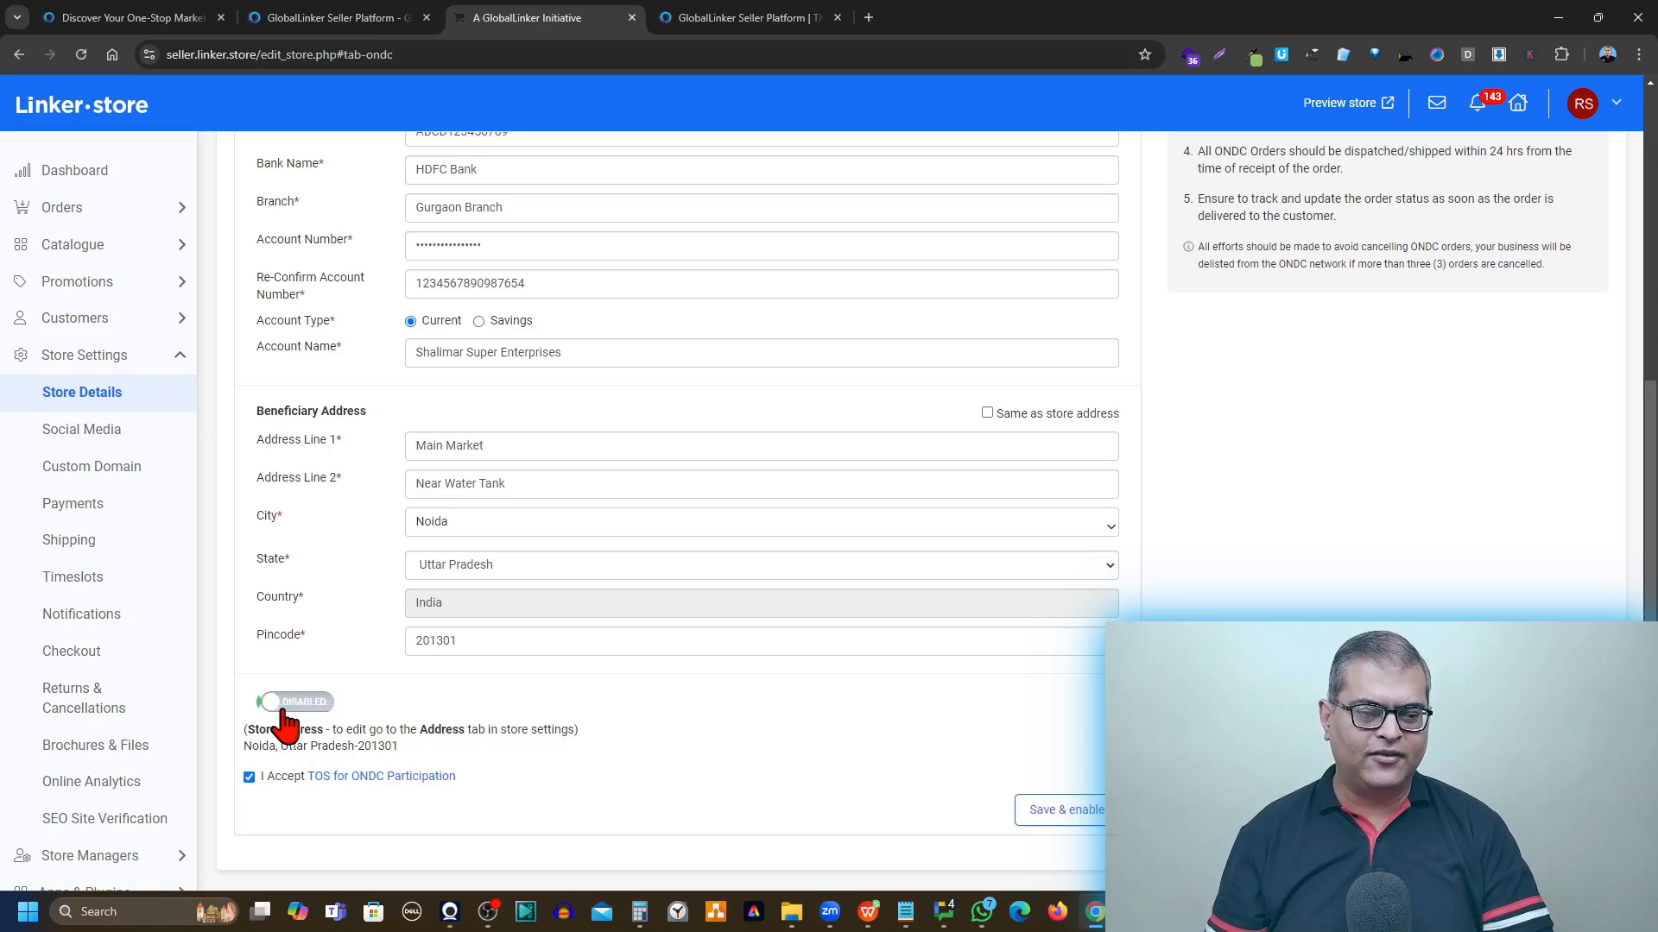
{"action": "left_click", "coordinate": [283, 713]}
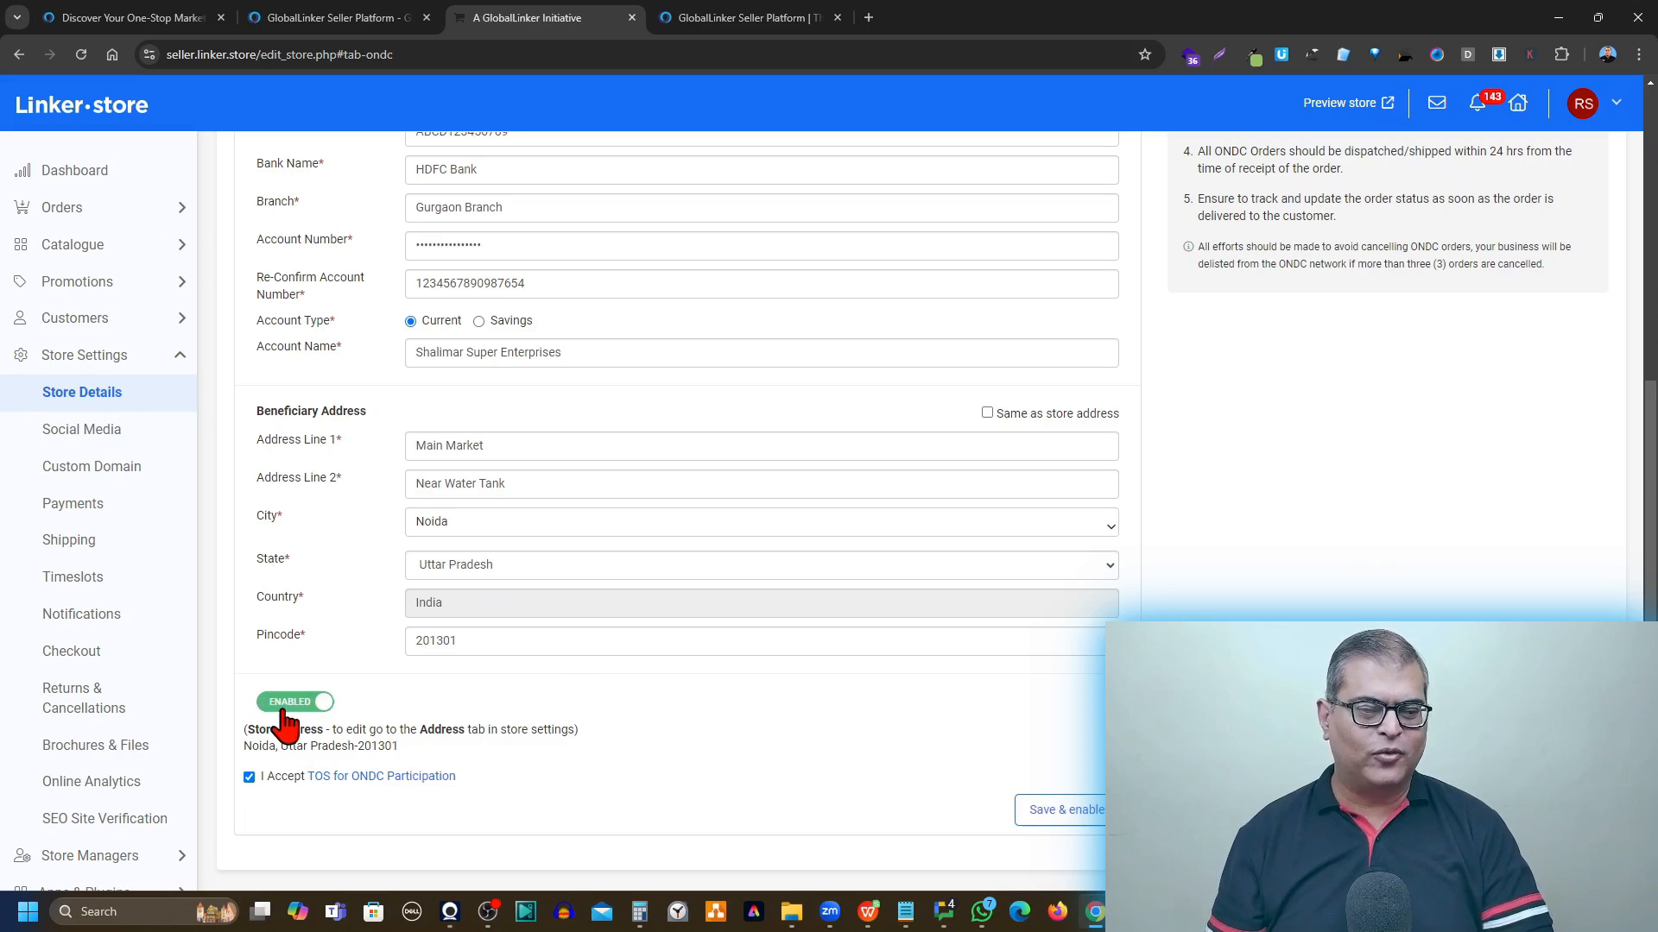
Step: Try to save and enable the ONDC details, and recheck the form down to the terms acceptance
{"action": "left_click", "coordinate": [1037, 791]}
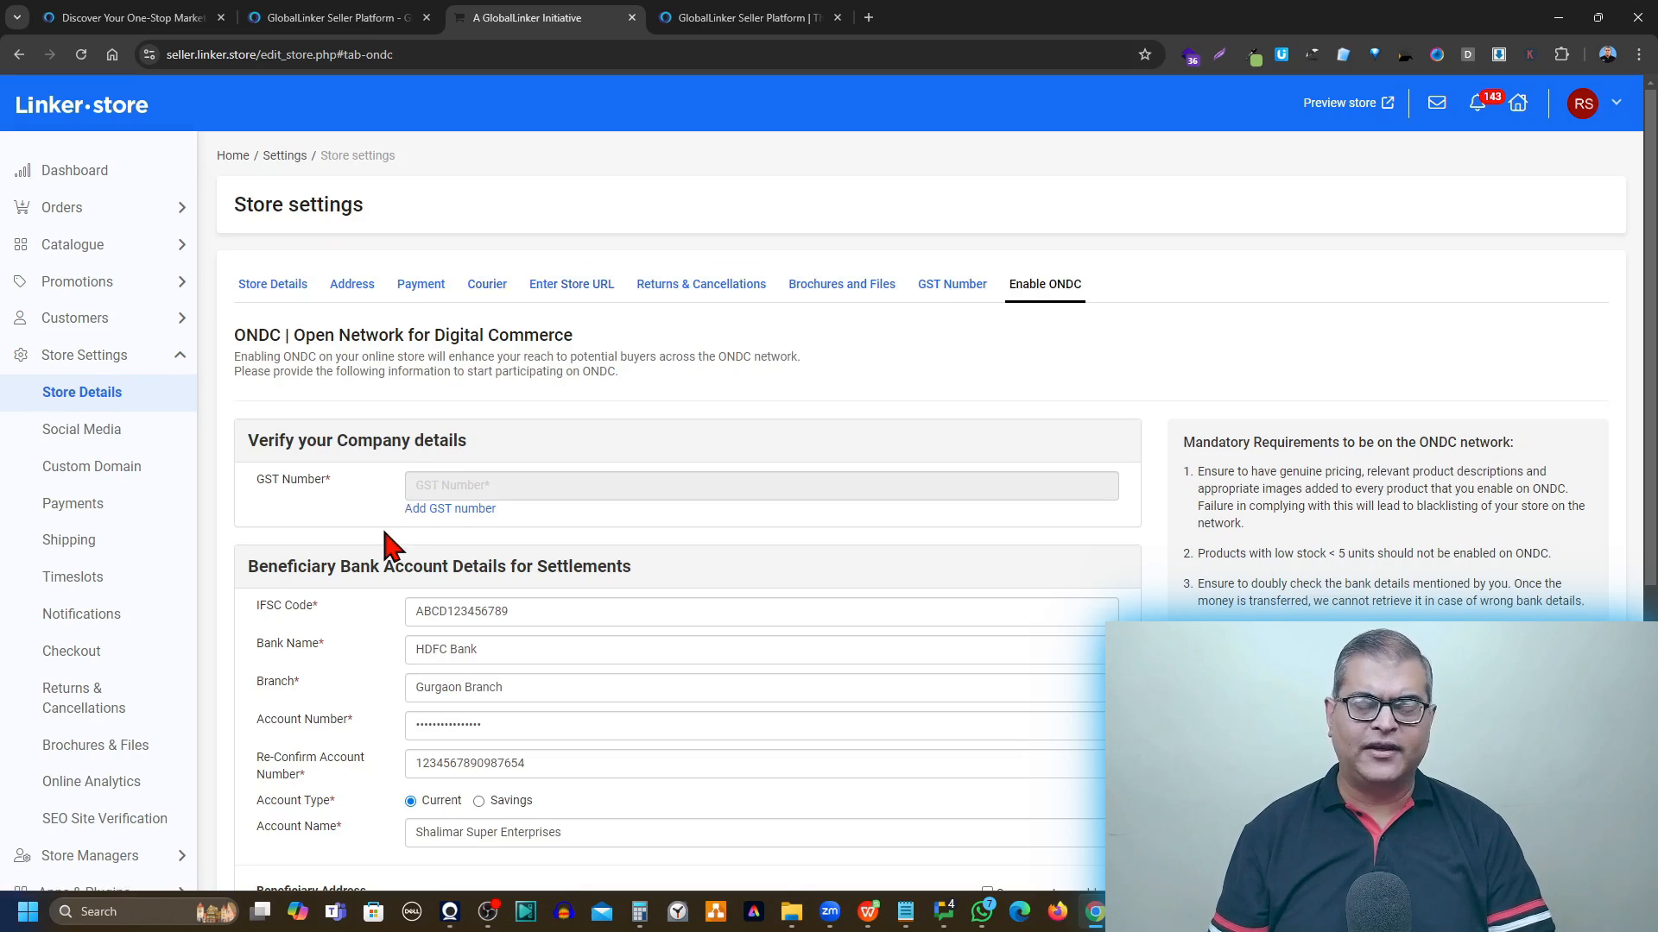
{"action": "scroll", "coordinate": [390, 544], "scroll_direction": "down", "scroll_amount": 1}
{"action": "scroll", "coordinate": [390, 544], "scroll_direction": "down", "scroll_amount": 5}
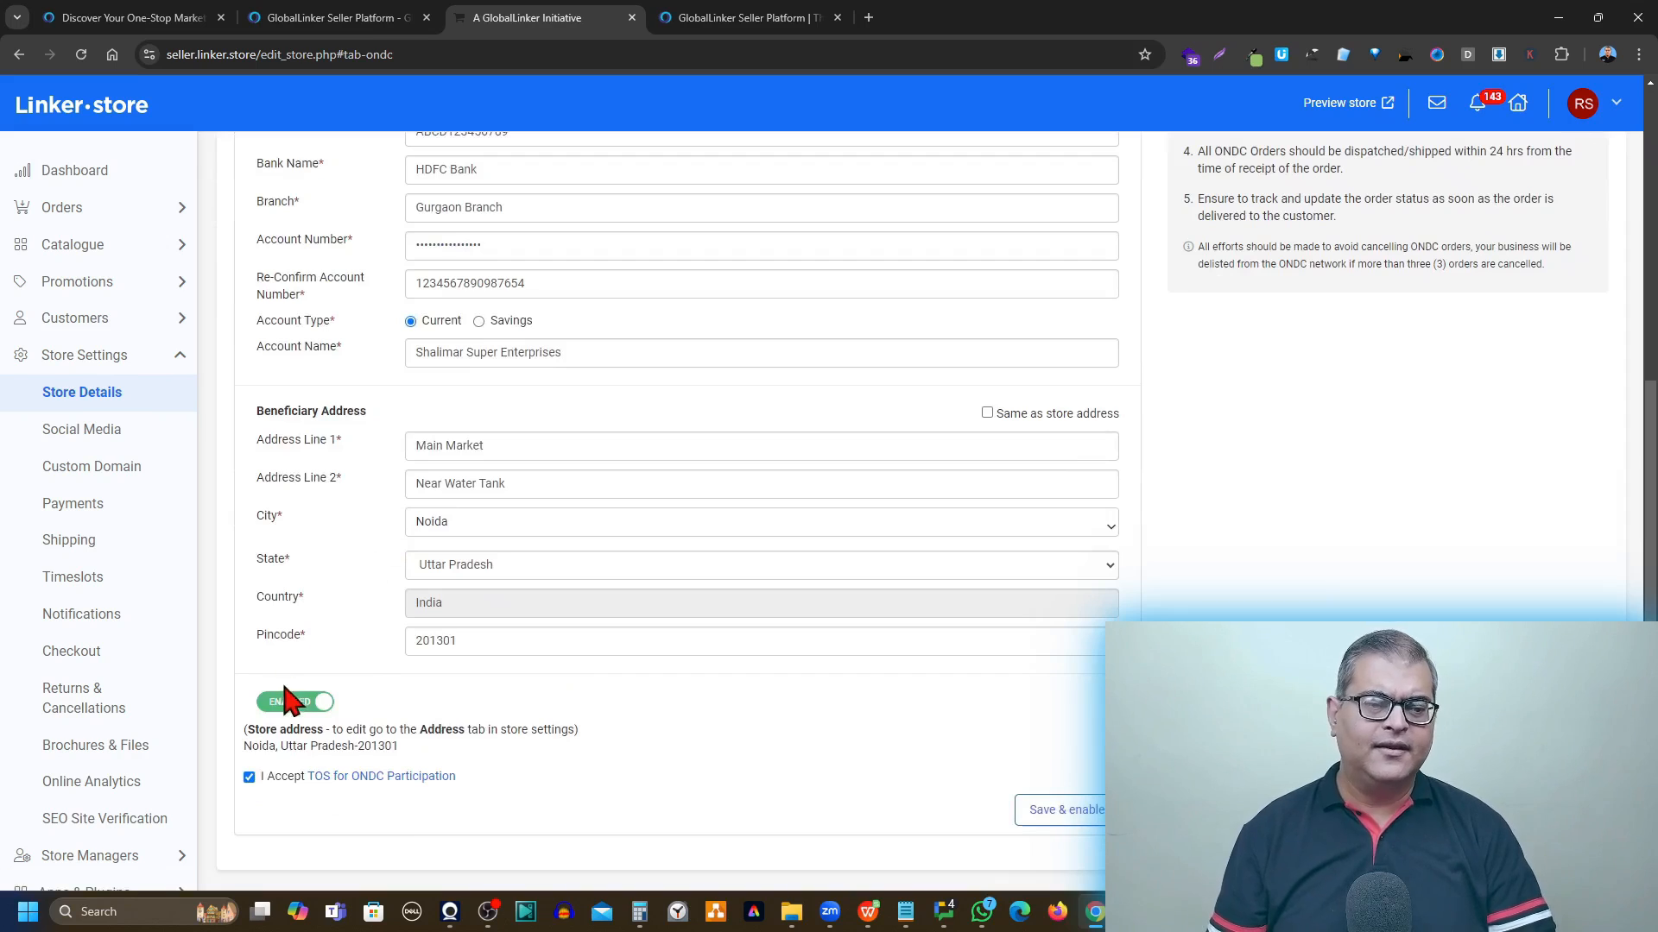
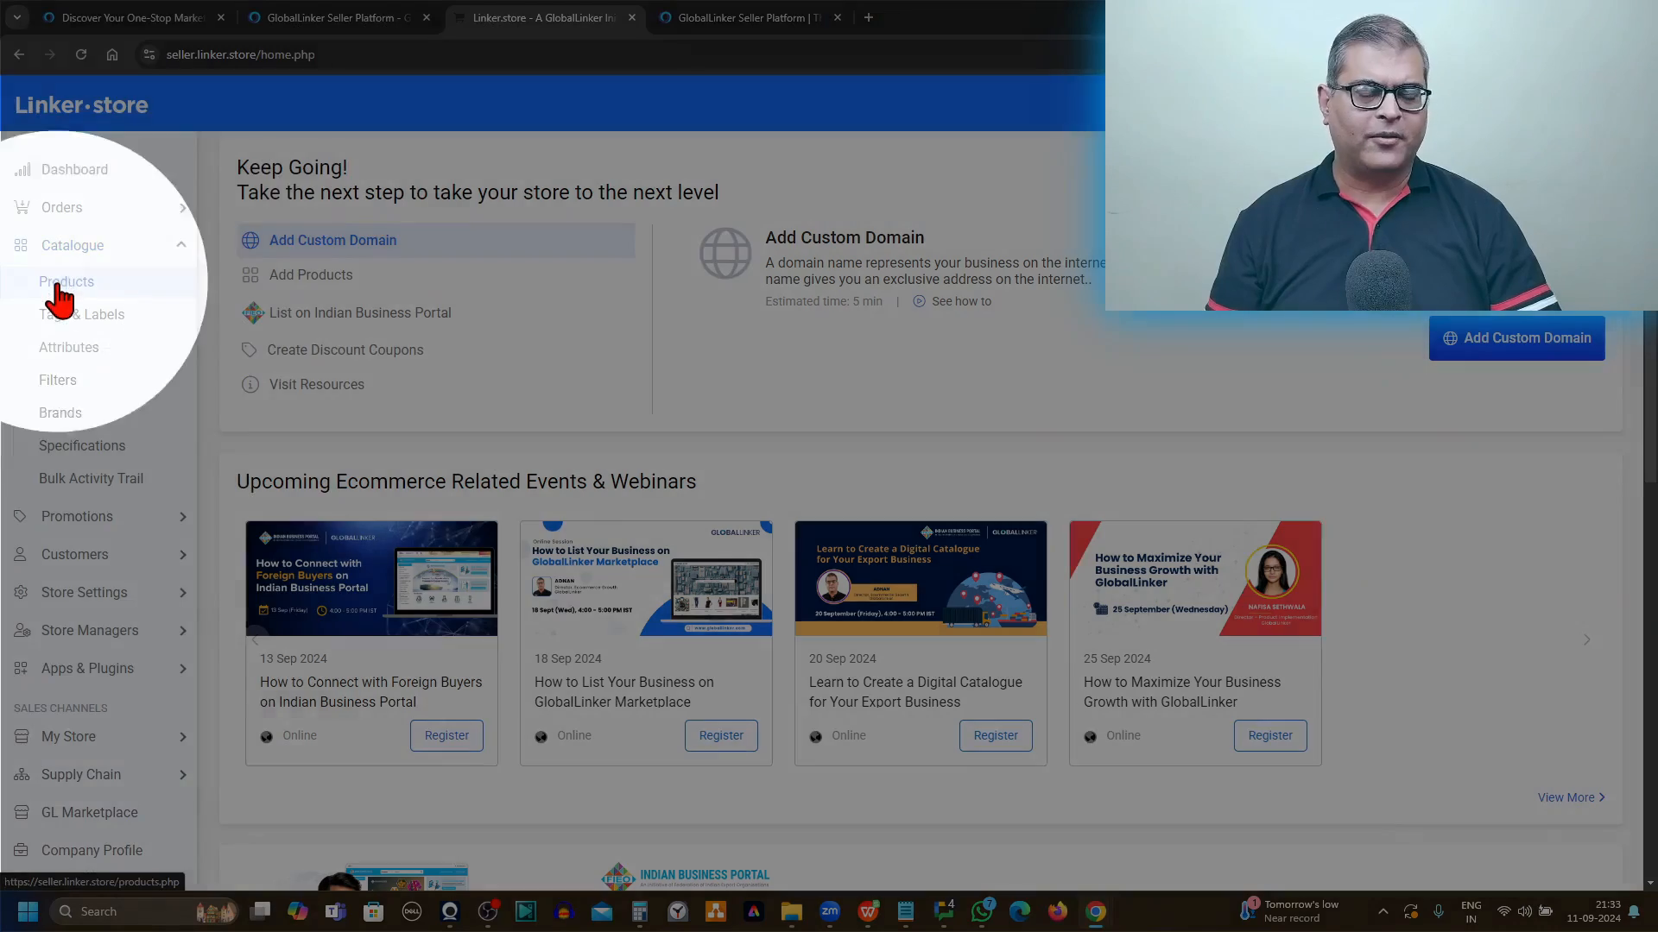
Step: Open the Men's Blue Short Sleeve Casual T-Shirt product with the "Discover the Perfect Blend" title for editing and expand its ONDC related details
{"action": "left_click", "coordinate": [61, 296]}
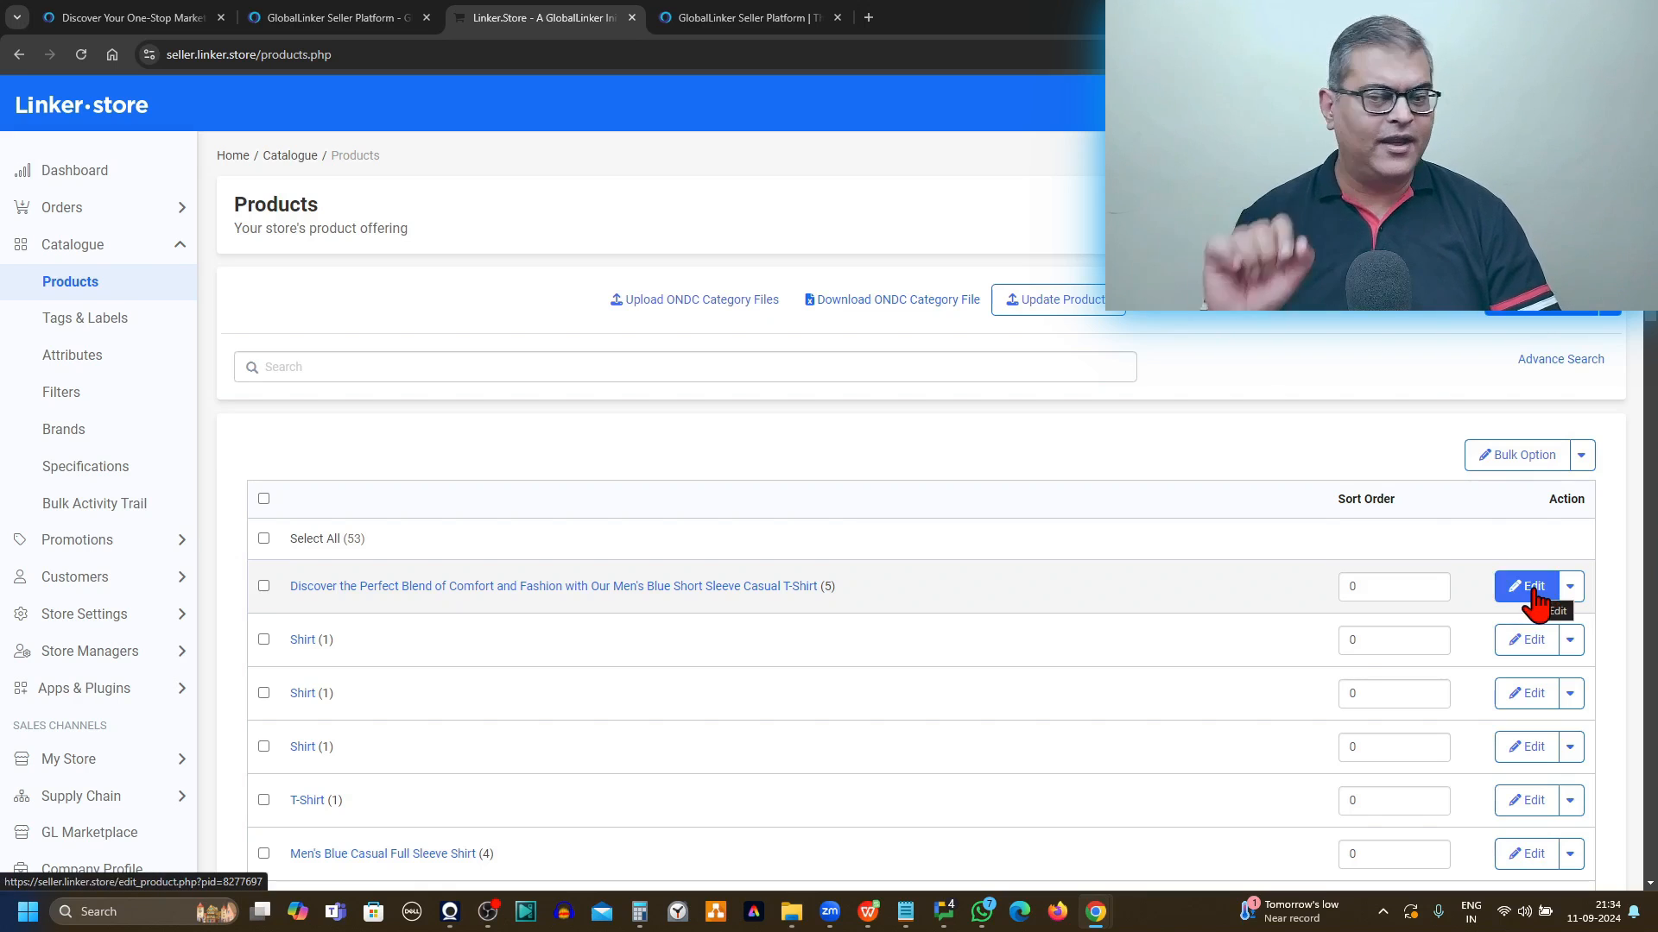
{"action": "left_click", "coordinate": [1534, 596]}
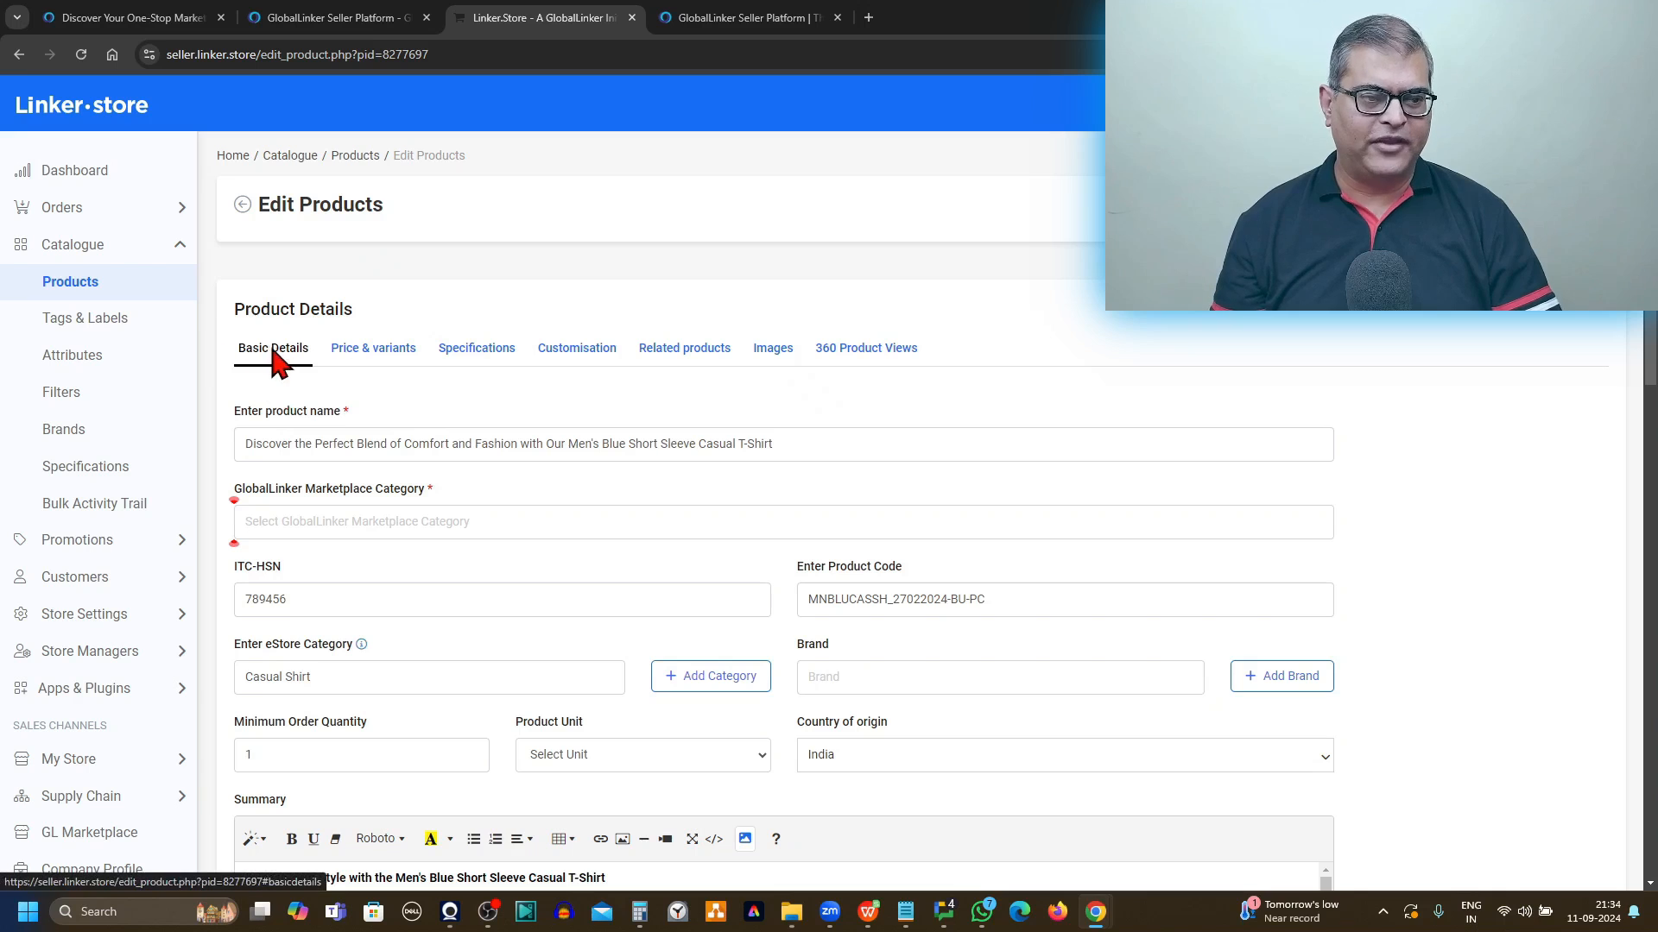
{"action": "scroll", "coordinate": [273, 354], "scroll_direction": "down", "scroll_amount": 15}
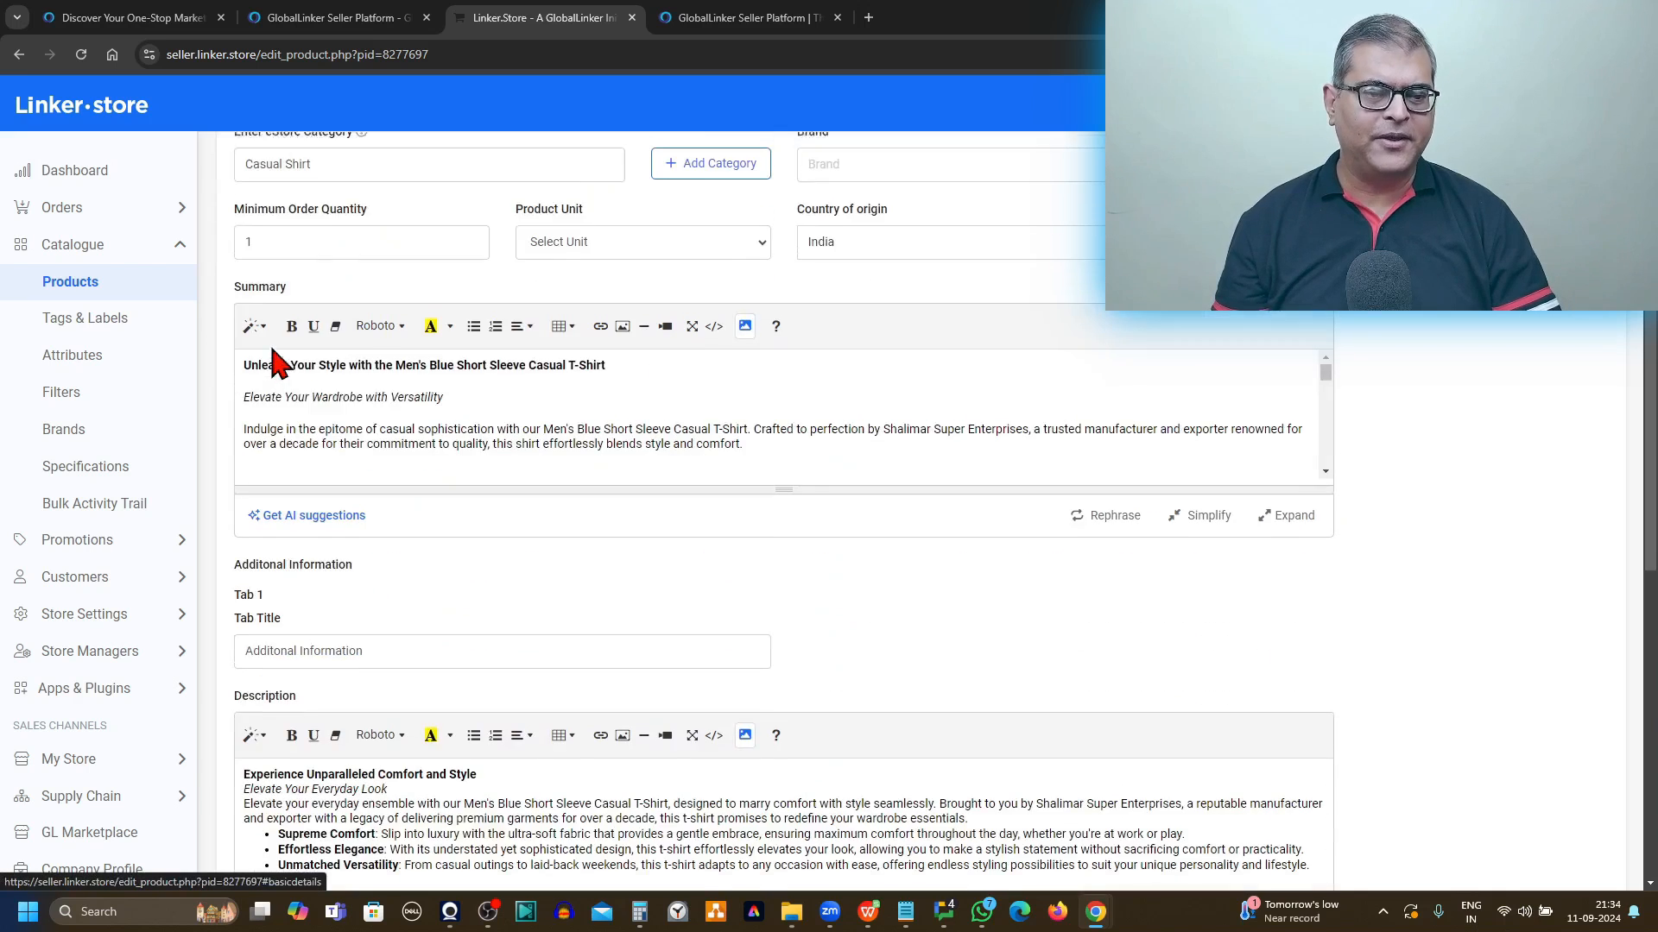
{"action": "scroll", "coordinate": [273, 354], "scroll_direction": "down", "scroll_amount": 2}
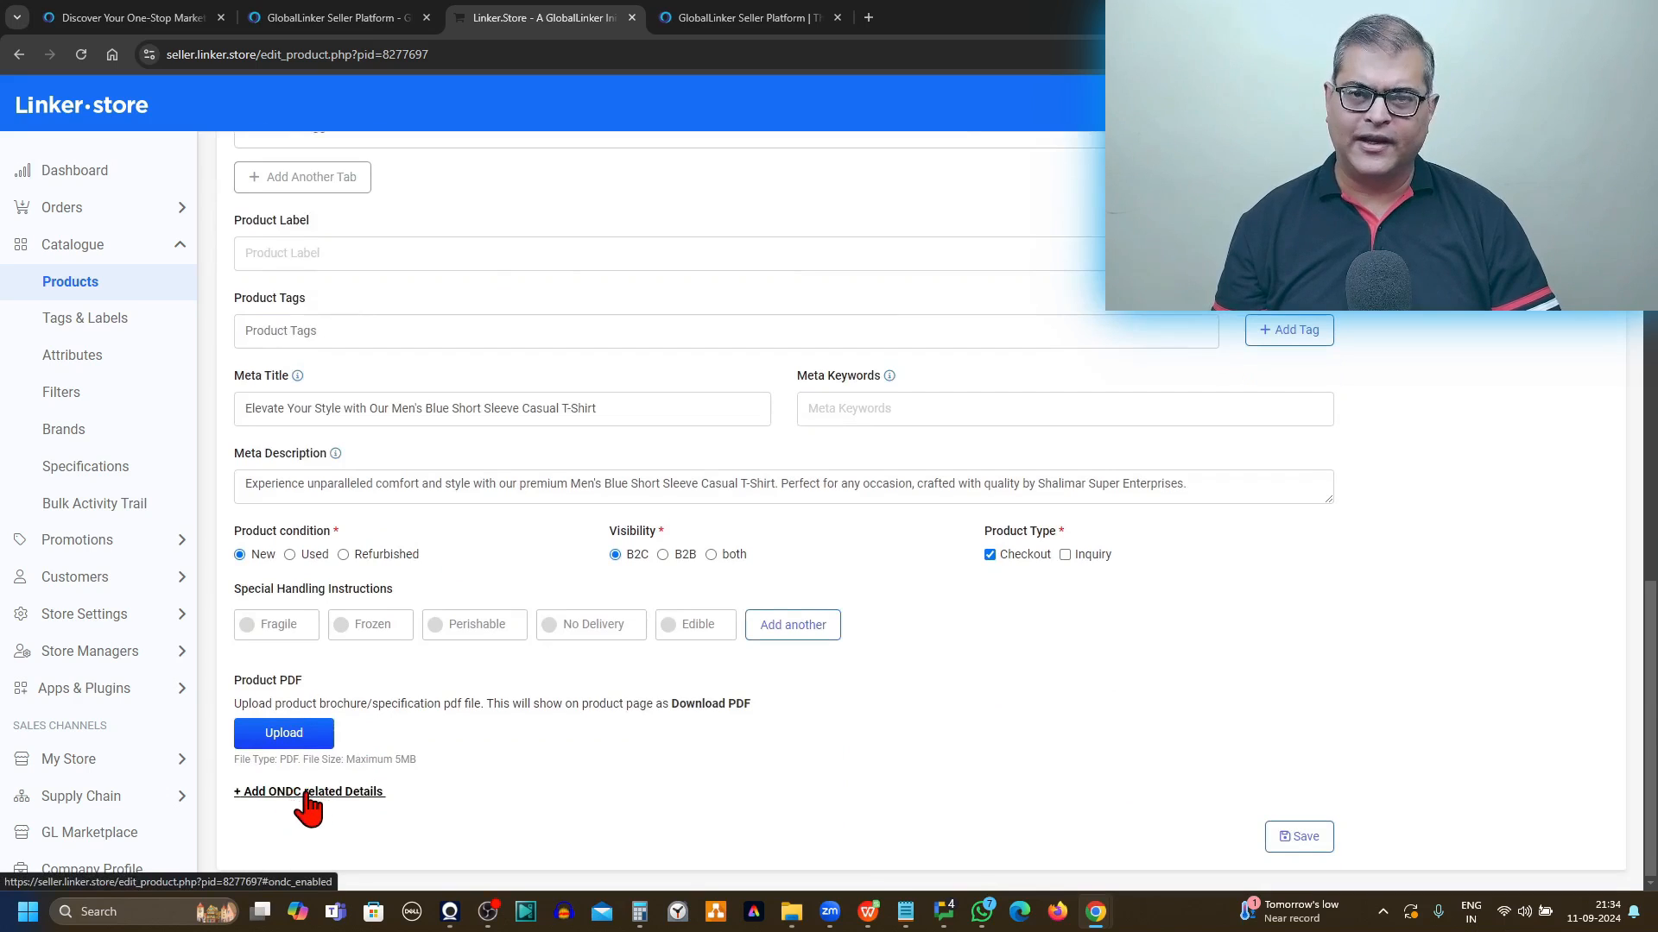
{"action": "left_click", "coordinate": [307, 794]}
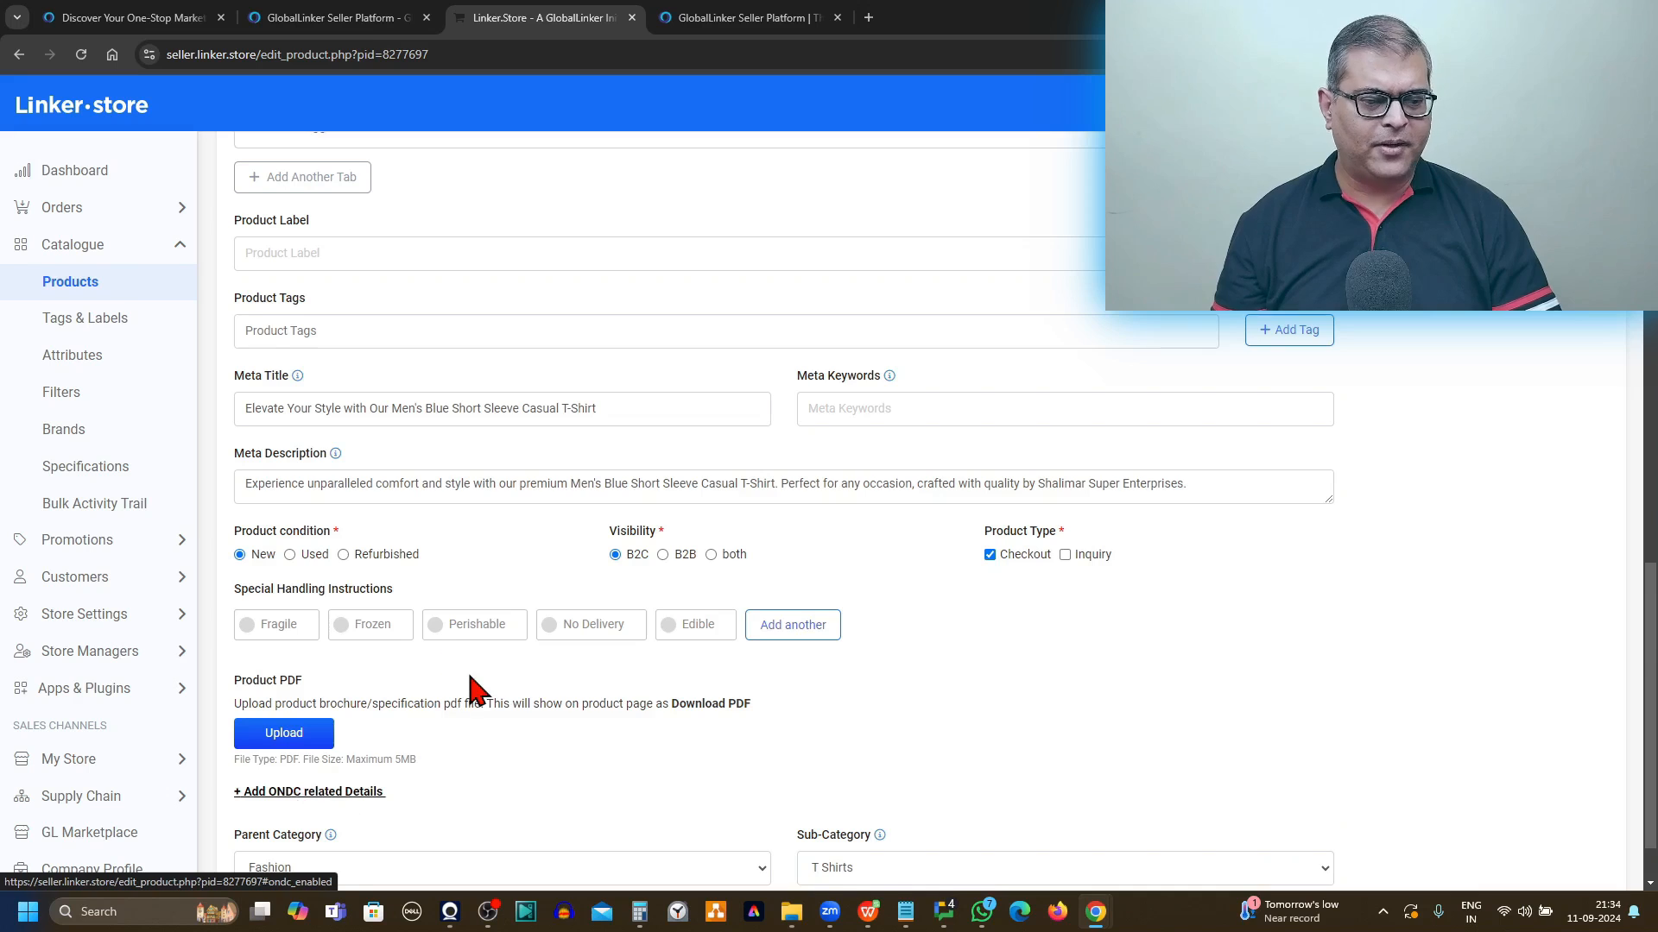
{"action": "scroll", "coordinate": [473, 689], "scroll_direction": "down", "scroll_amount": 1}
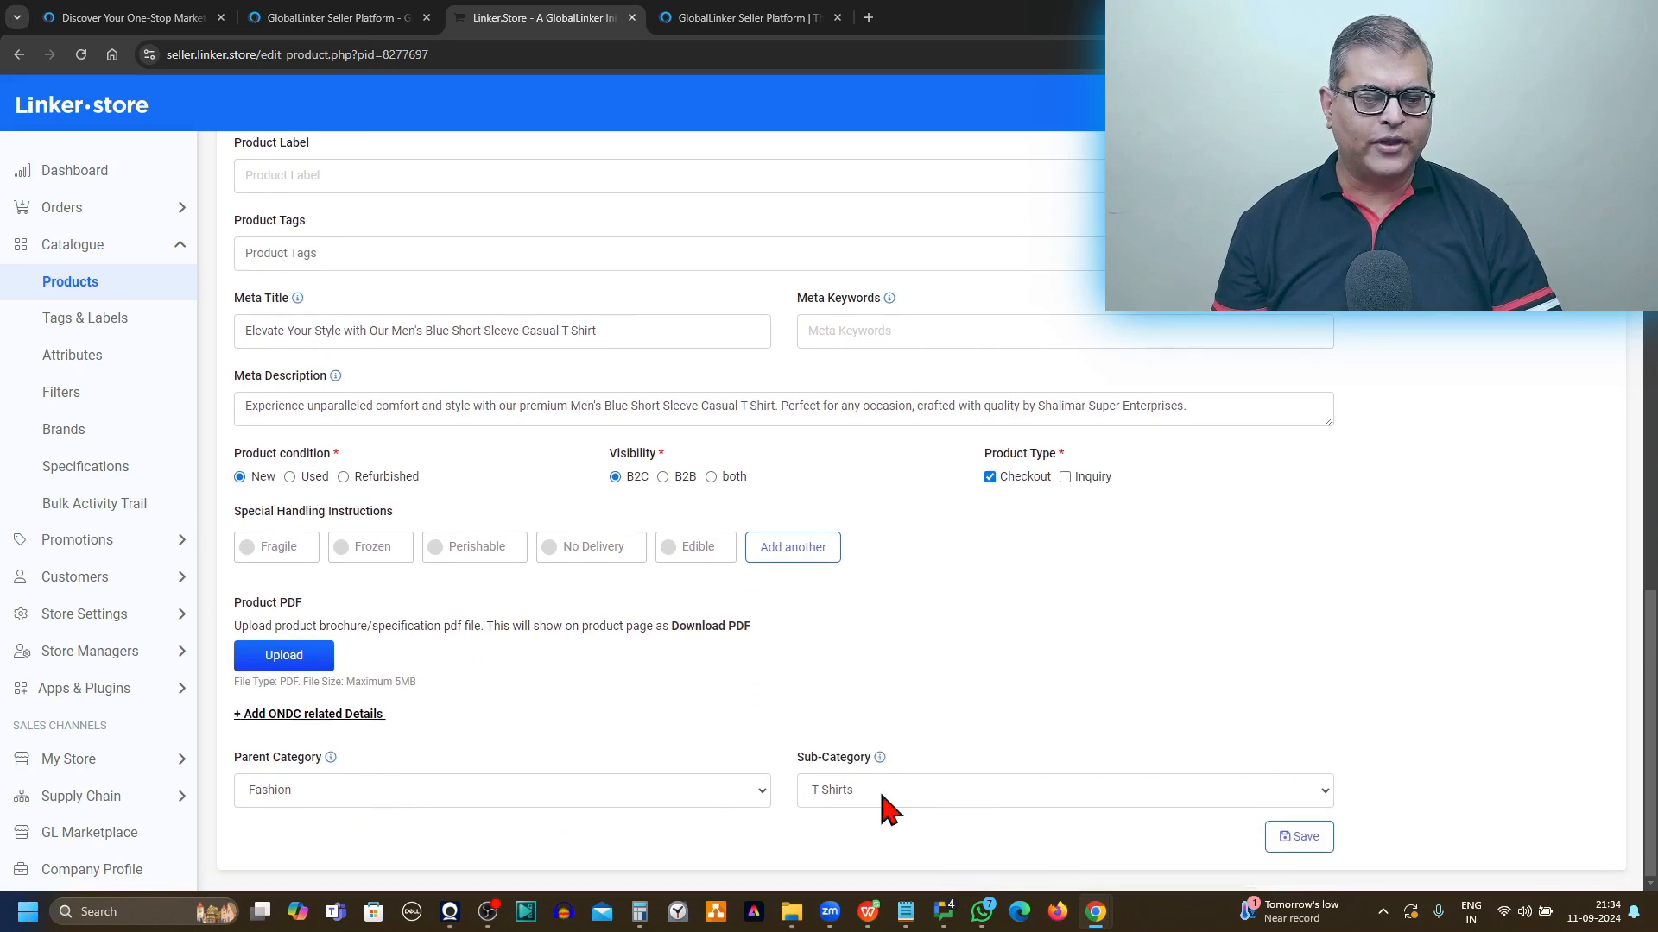
Step: Clear the T-shirt product's ONDC parent category, and select Fashion with the sub-category T Shirts
{"action": "left_click", "coordinate": [593, 799]}
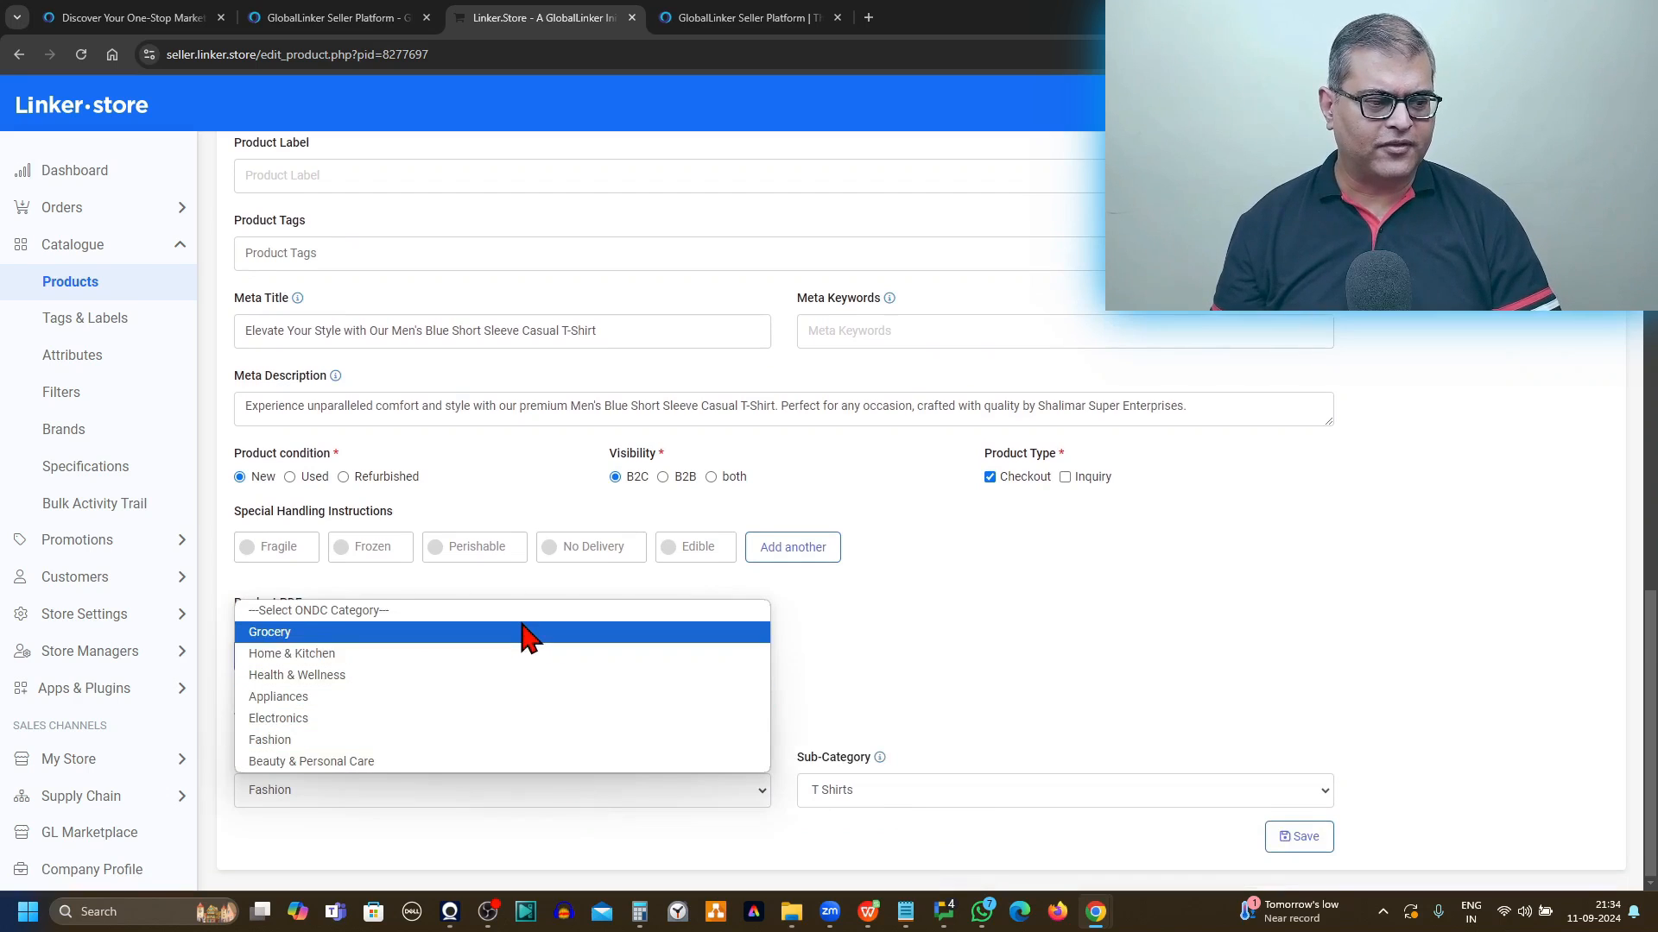
{"action": "left_click", "coordinate": [522, 613]}
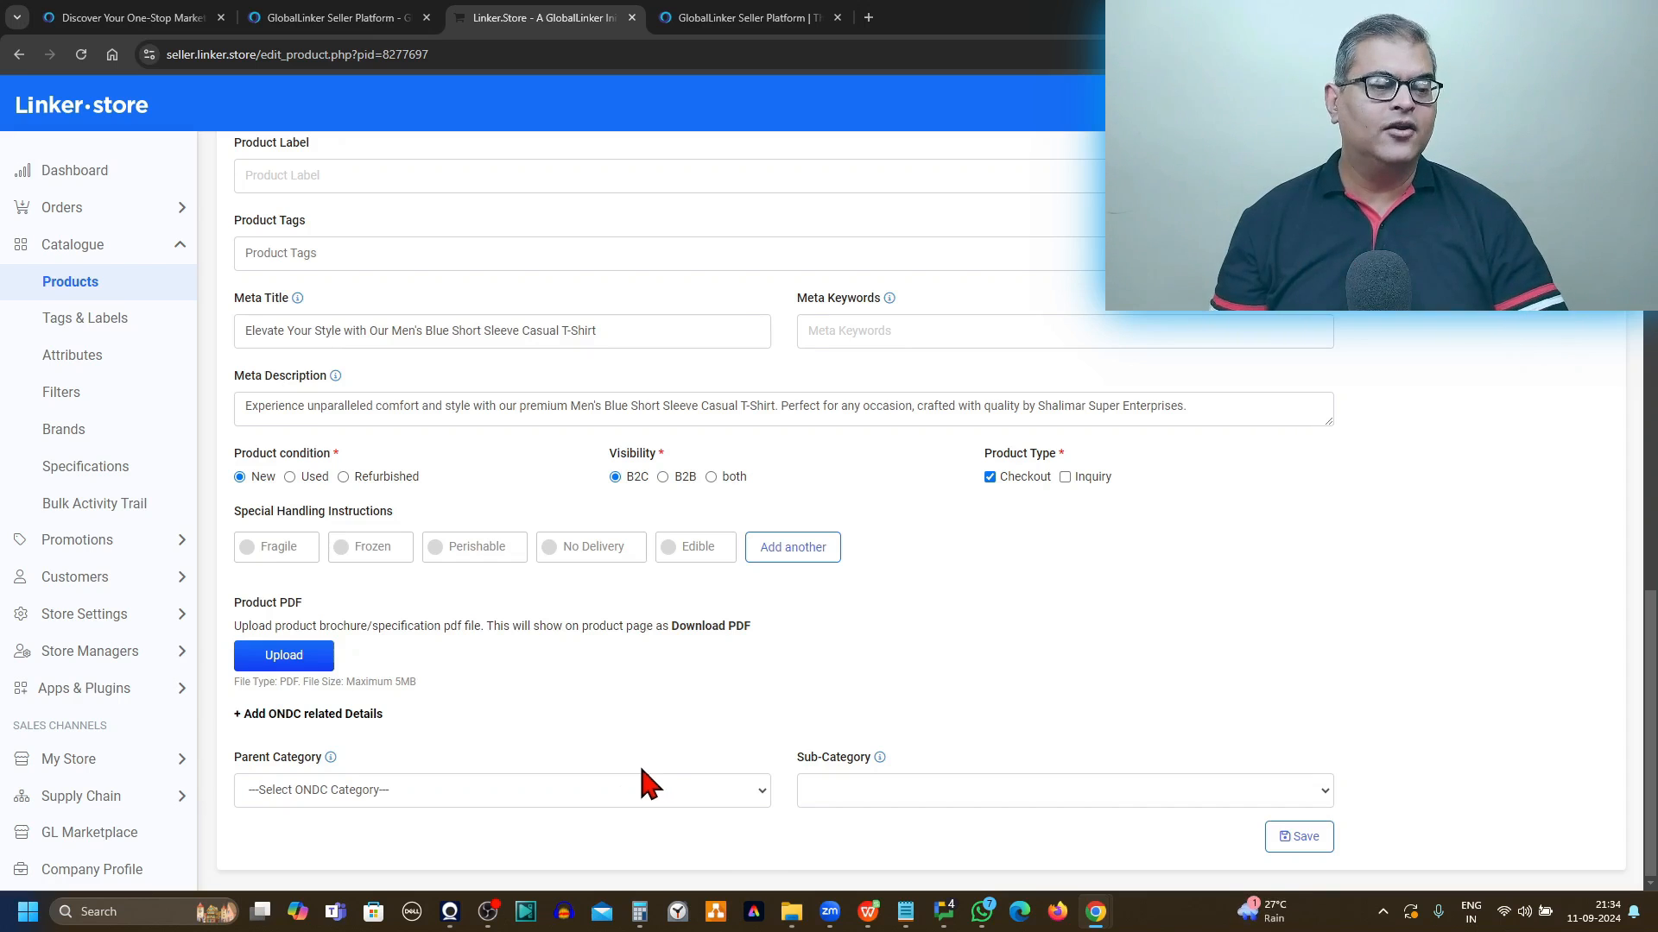
{"action": "left_click", "coordinate": [618, 803]}
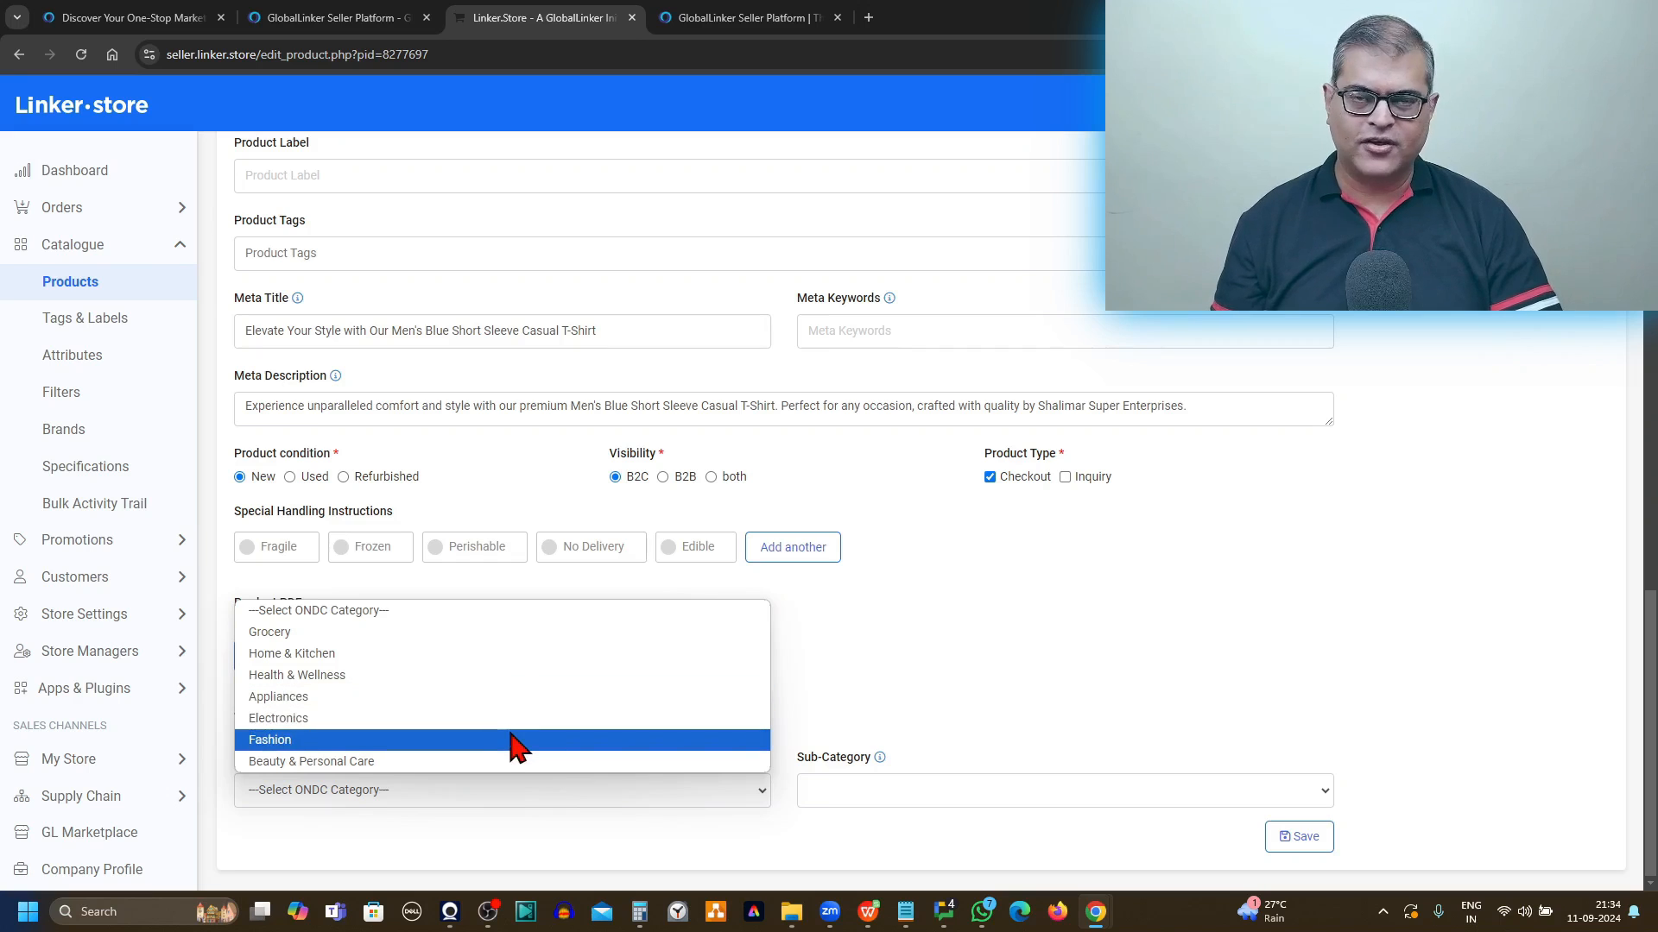
{"action": "left_click", "coordinate": [517, 740]}
{"action": "left_click", "coordinate": [914, 791]}
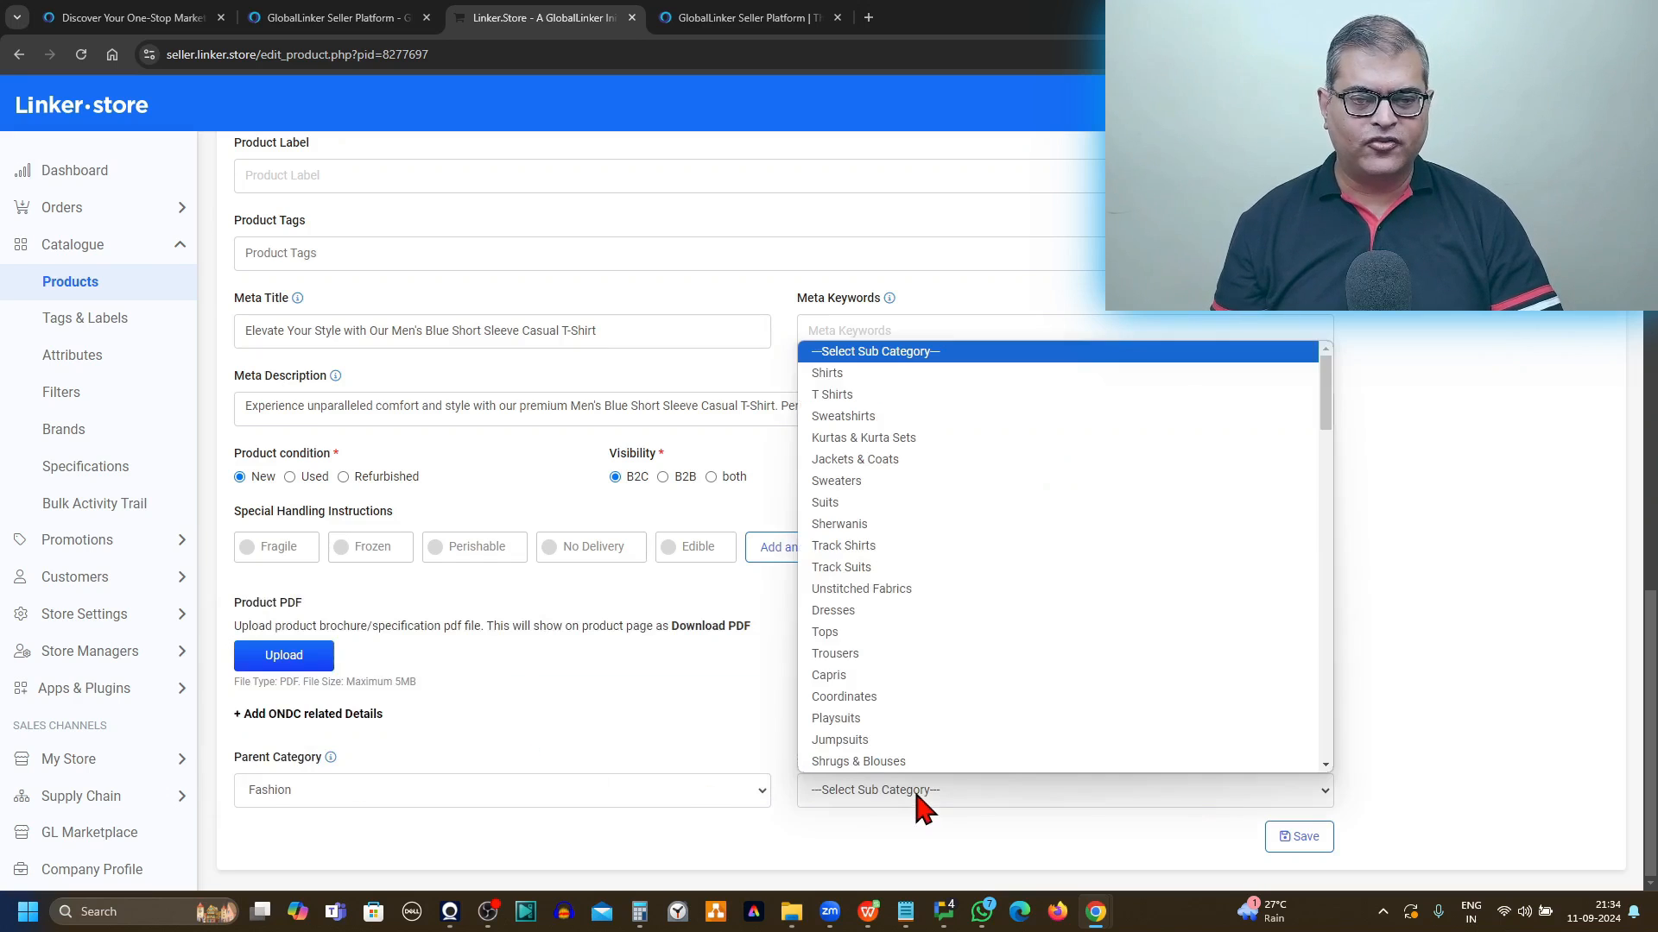
{"action": "left_click", "coordinate": [888, 395]}
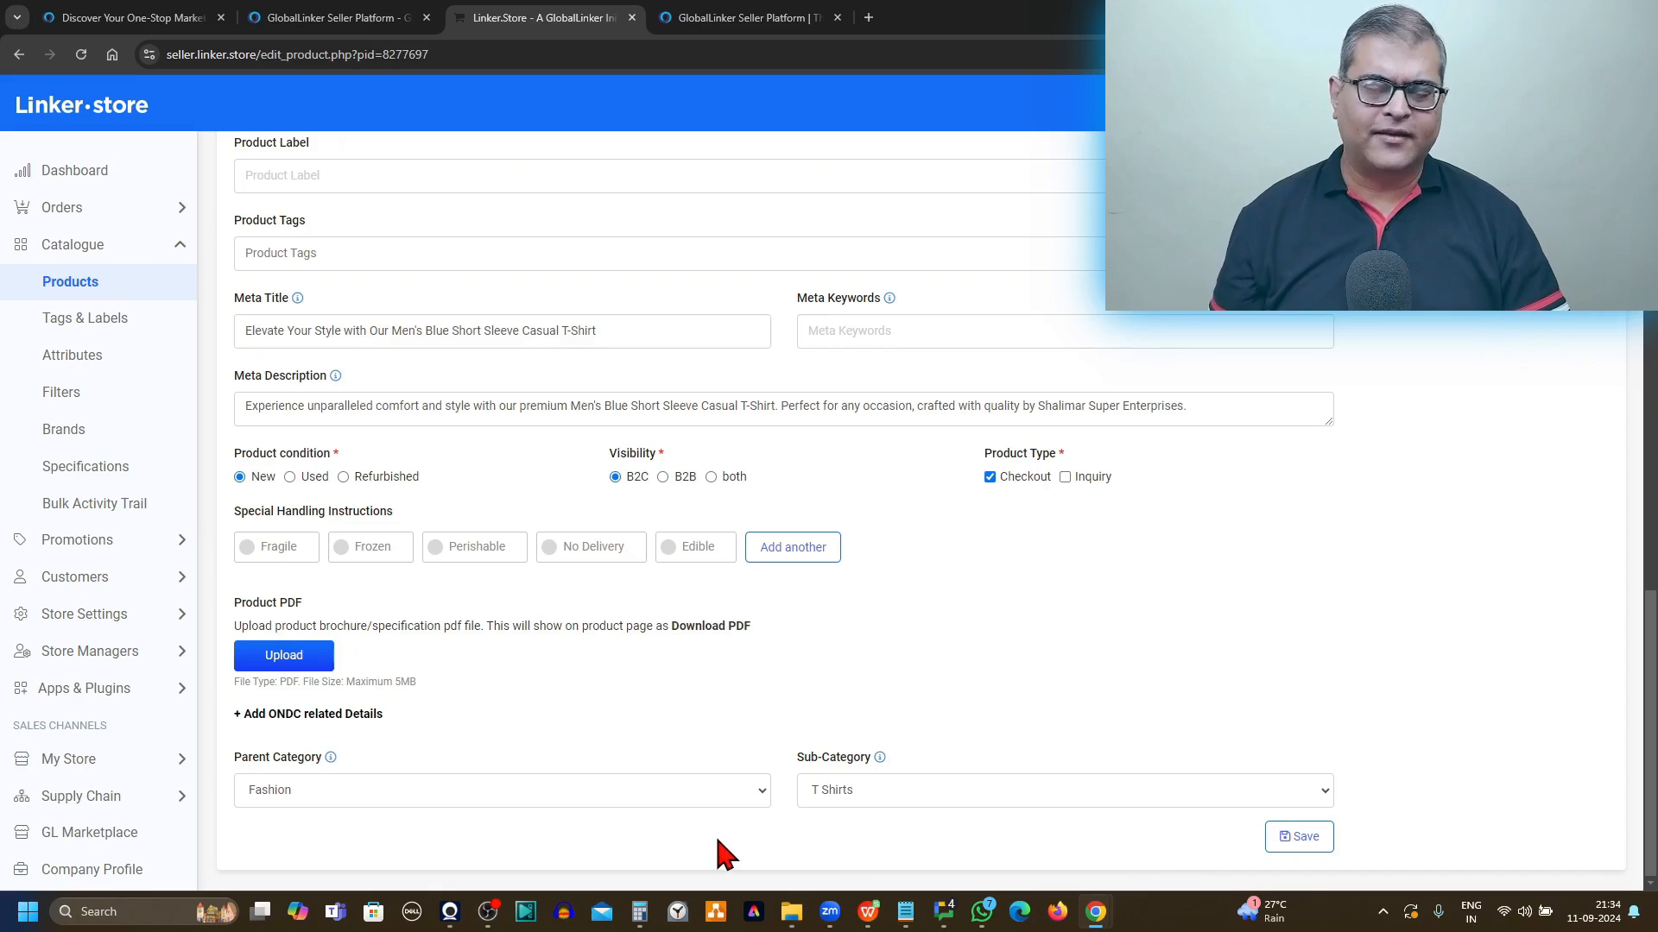
Step: Try the ONDC parent category Grocery with the sub-category Sauces, Spreads and Dips, and check the additional FSSAI licence fields
{"action": "left_click", "coordinate": [666, 790]}
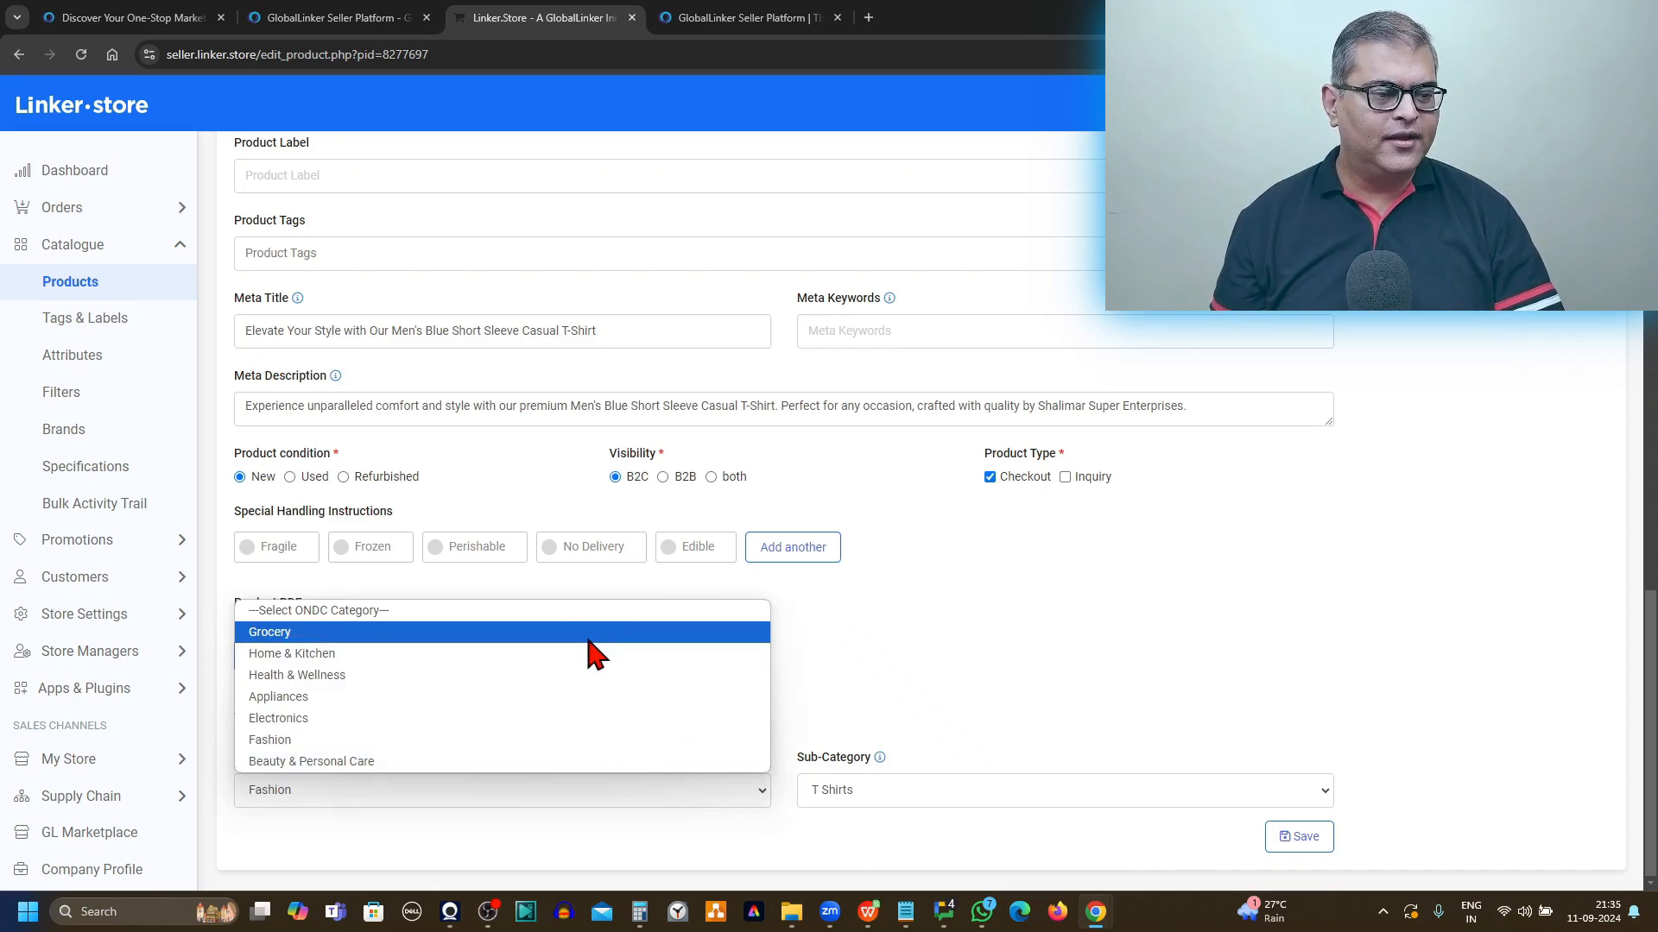
{"action": "left_click", "coordinate": [588, 640]}
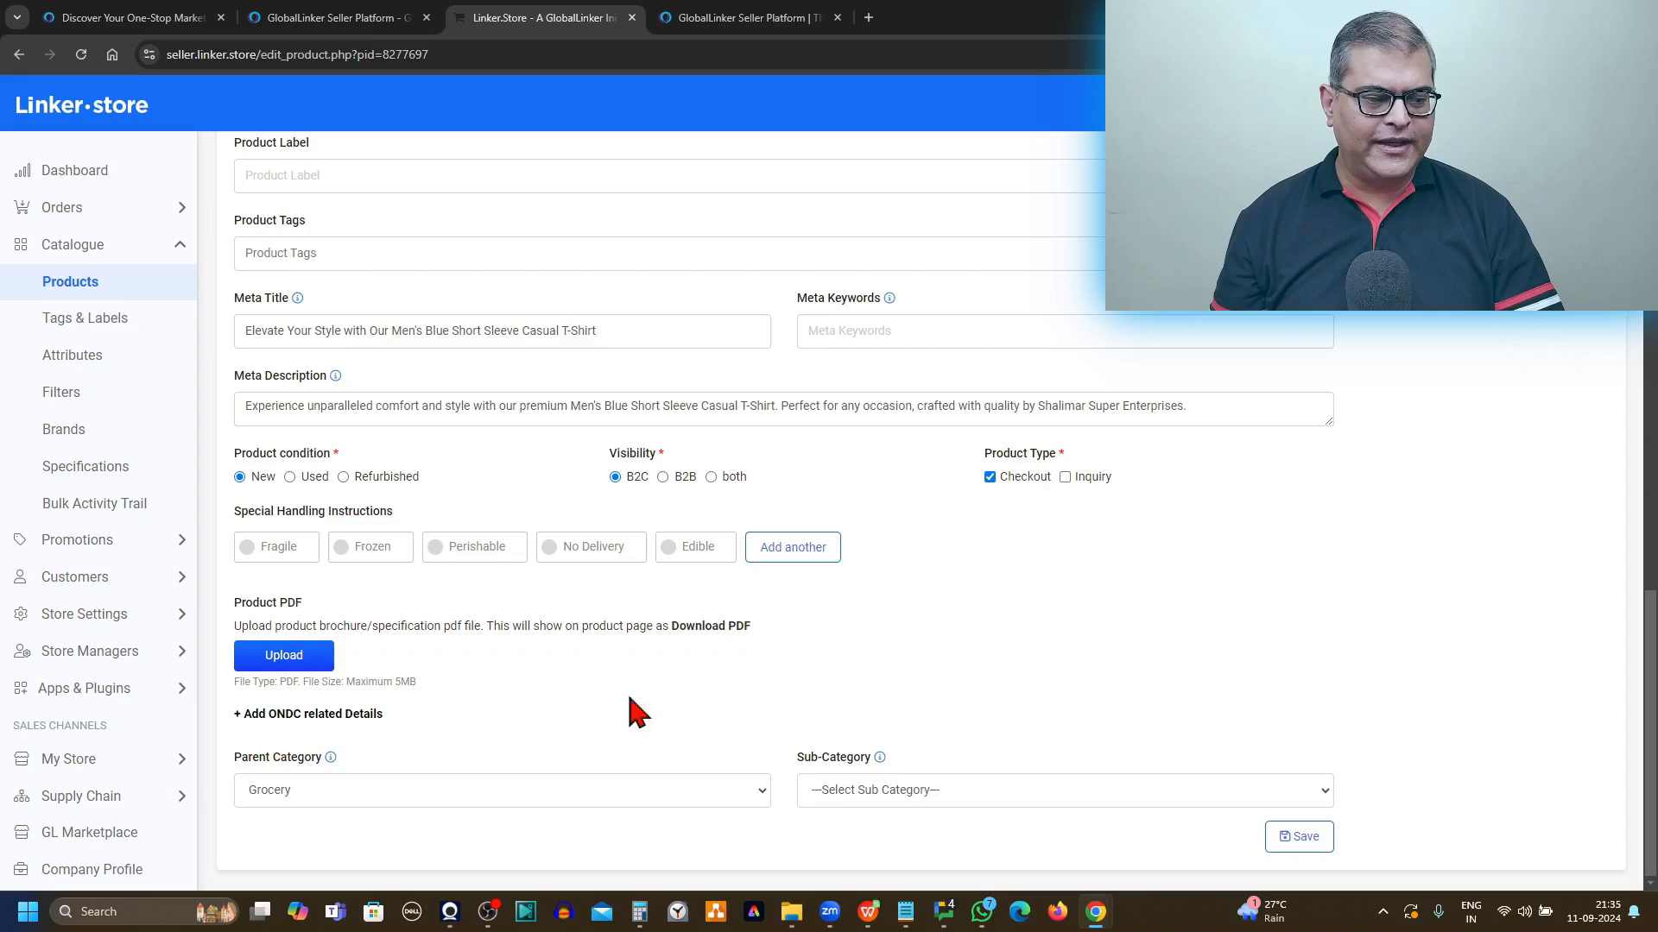
{"action": "left_click", "coordinate": [823, 787]}
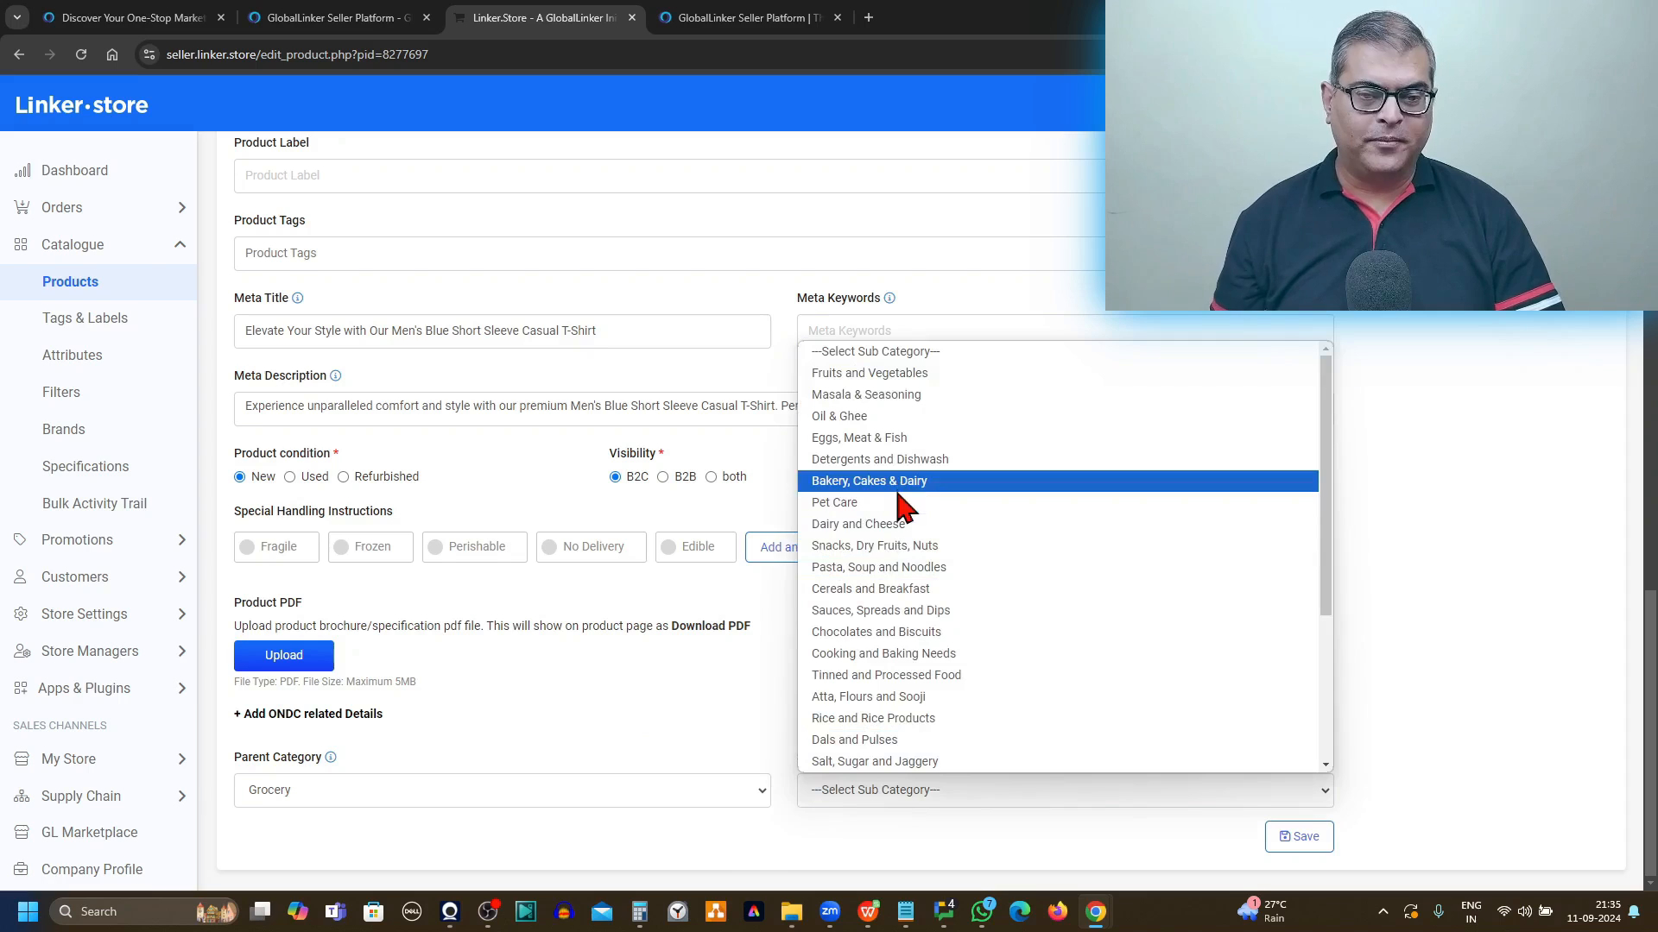
{"action": "left_click", "coordinate": [879, 613]}
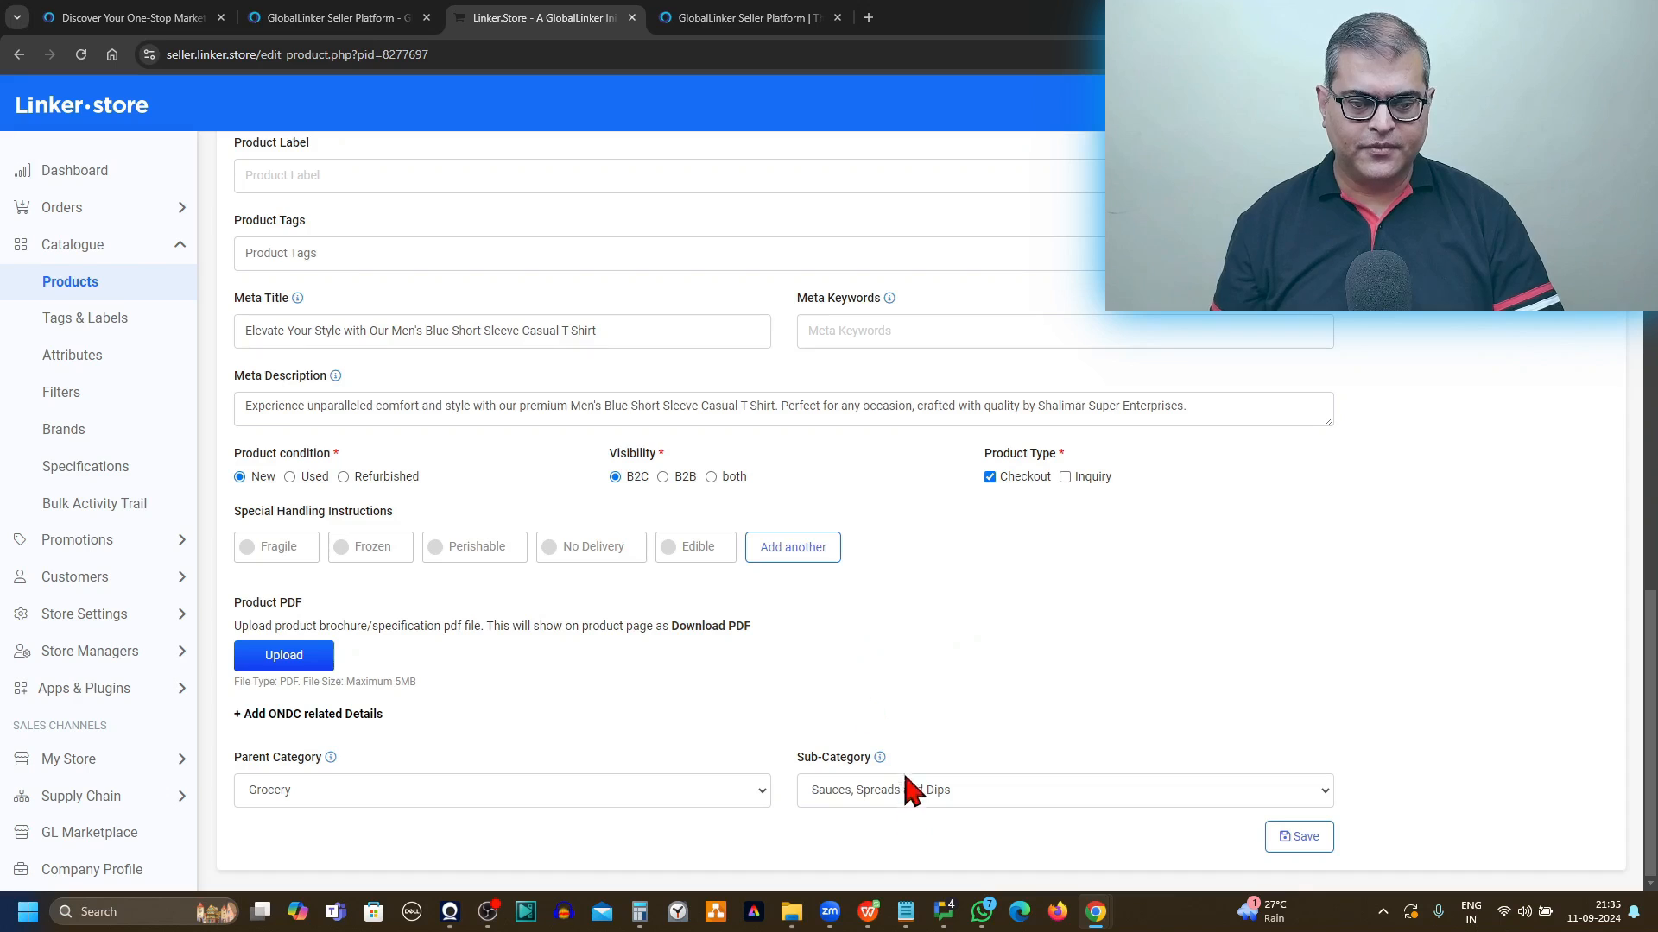
{"action": "scroll", "coordinate": [888, 688], "scroll_direction": "down", "scroll_amount": 2}
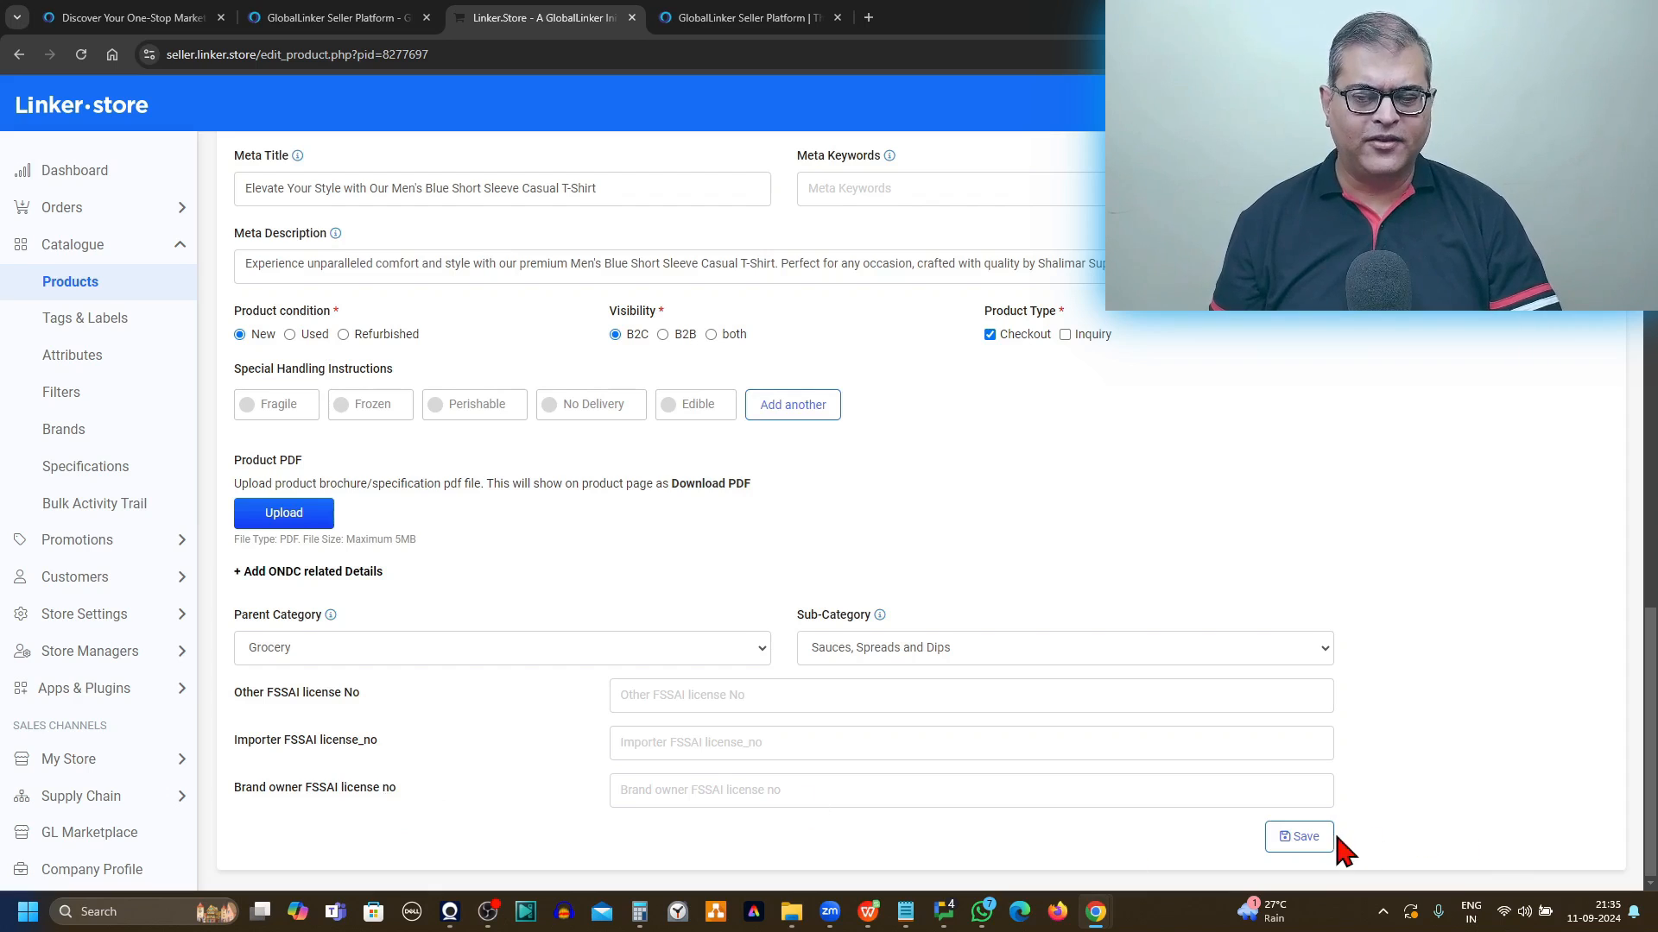
Step: Set the product's ONDC parent category to Fashion and its sub-category to T Shirts, and save the product
{"action": "left_click", "coordinate": [396, 660]}
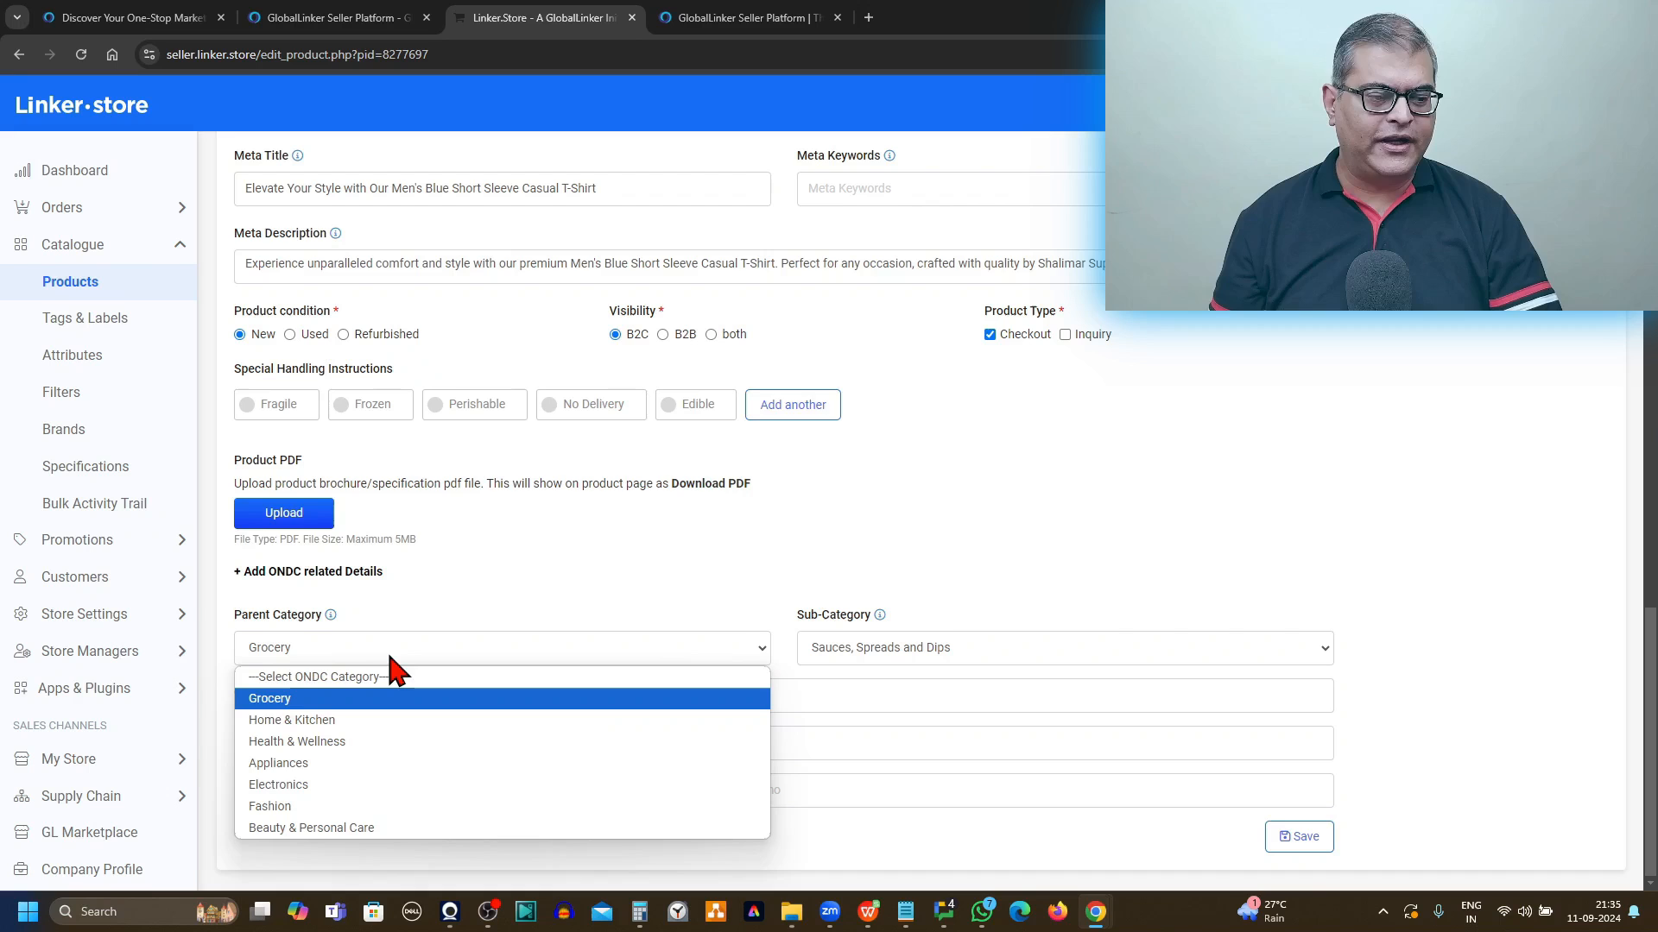
{"action": "left_click", "coordinate": [377, 807]}
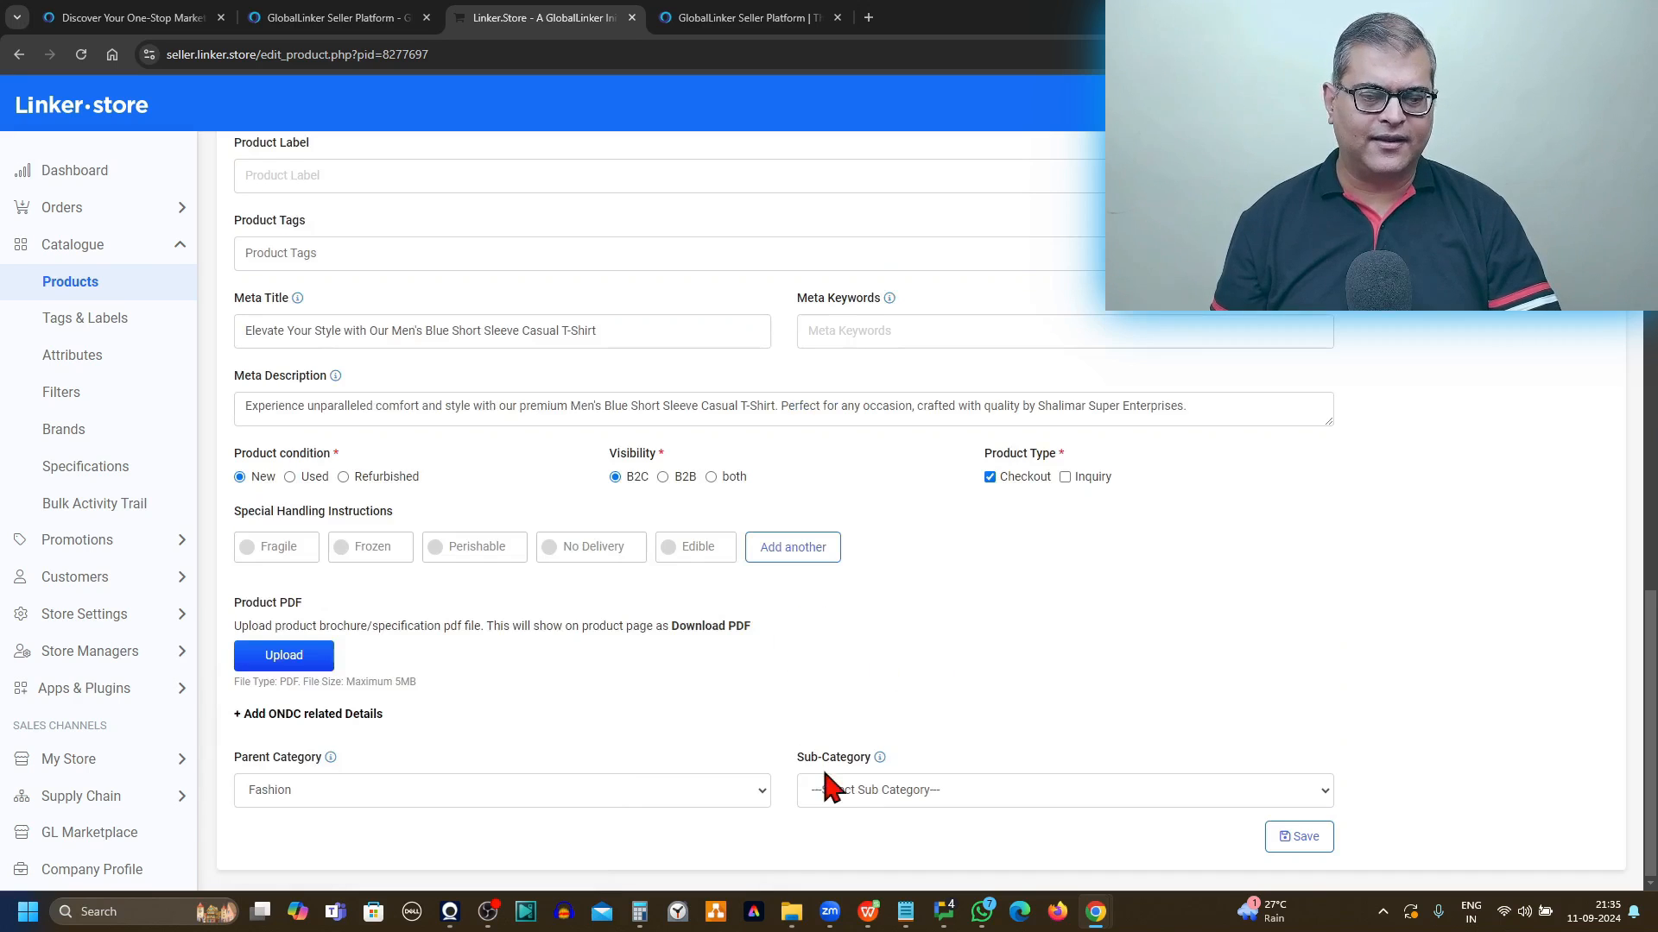
{"action": "left_click", "coordinate": [853, 791]}
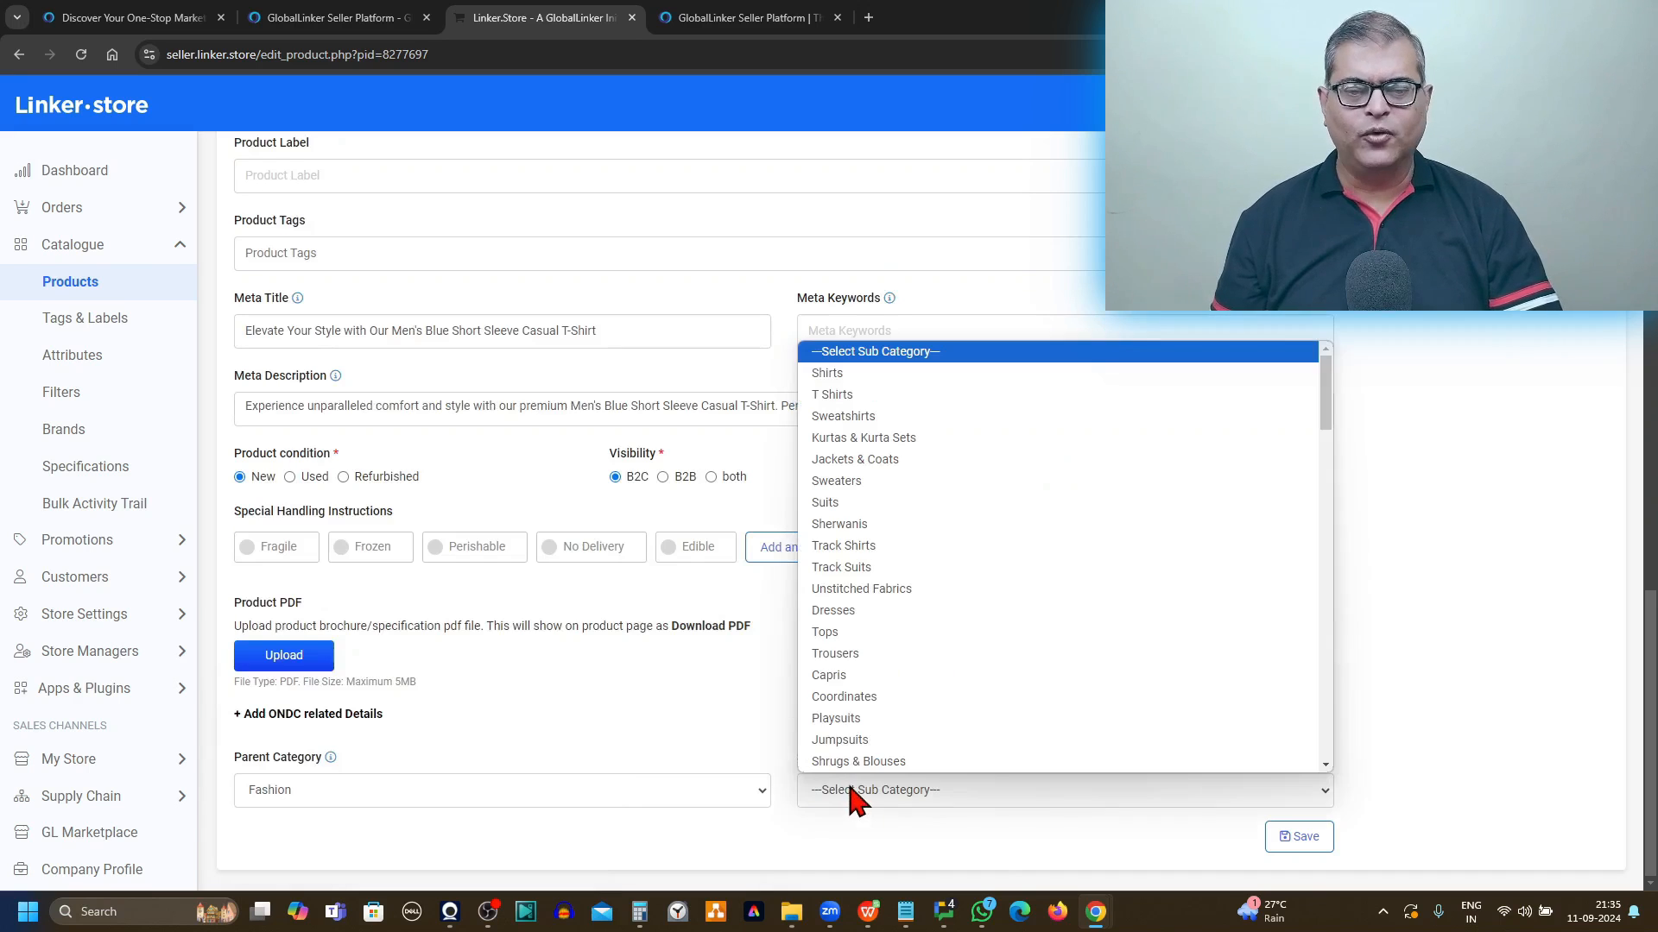
{"action": "left_click", "coordinate": [875, 394]}
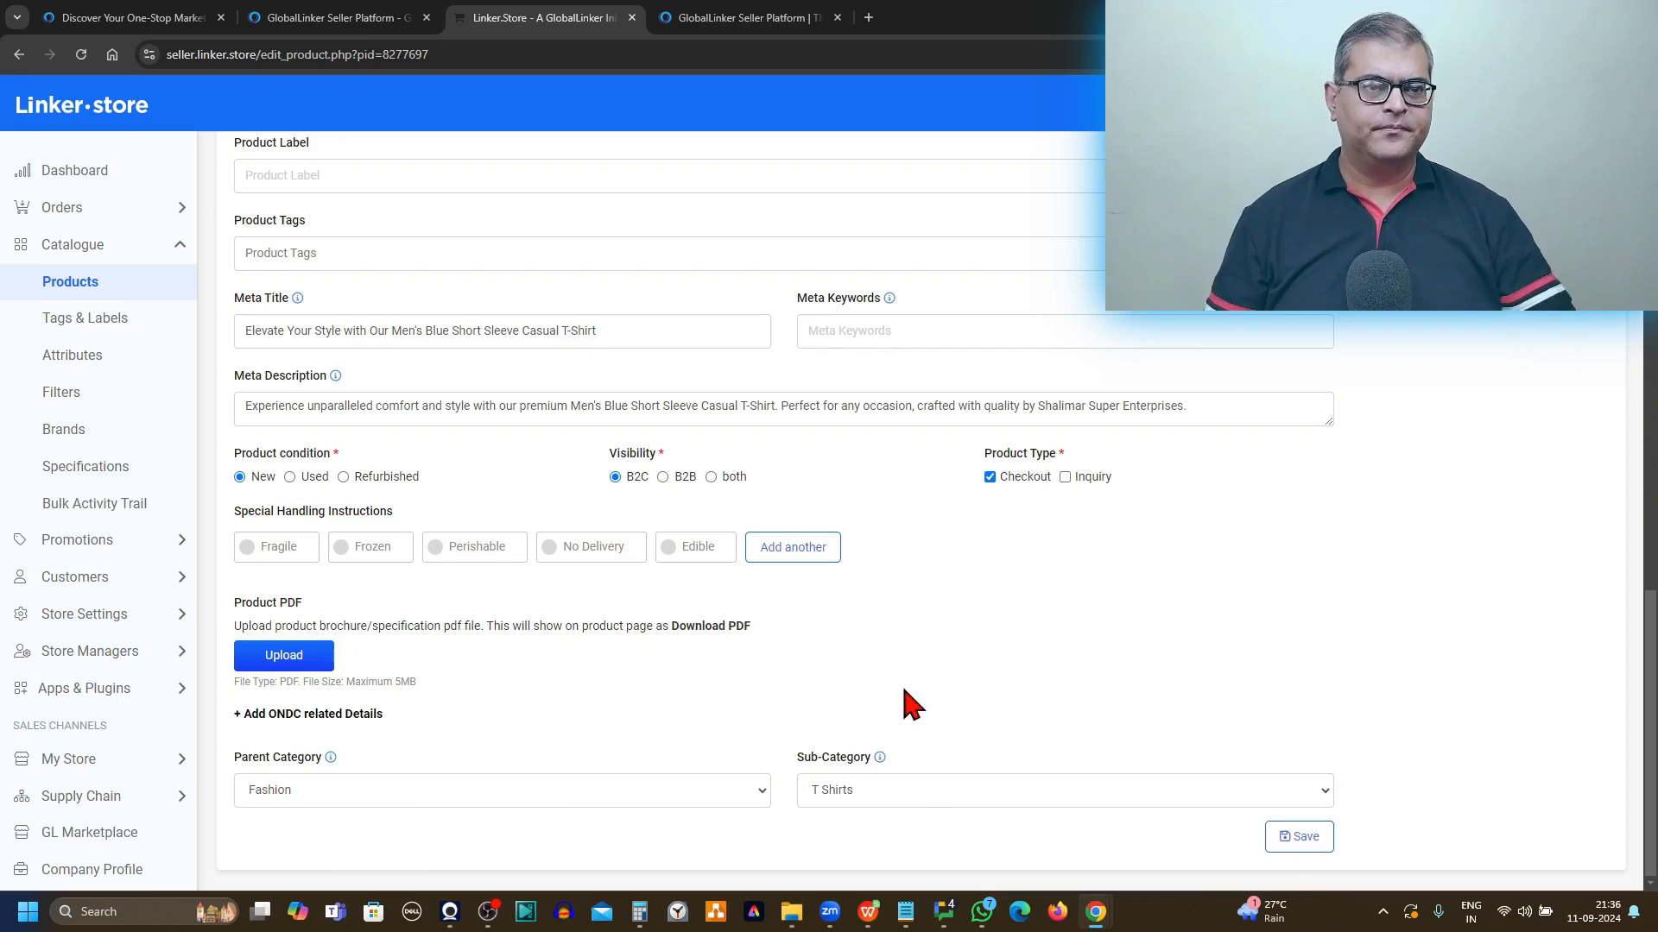
{"action": "left_click", "coordinate": [1274, 837]}
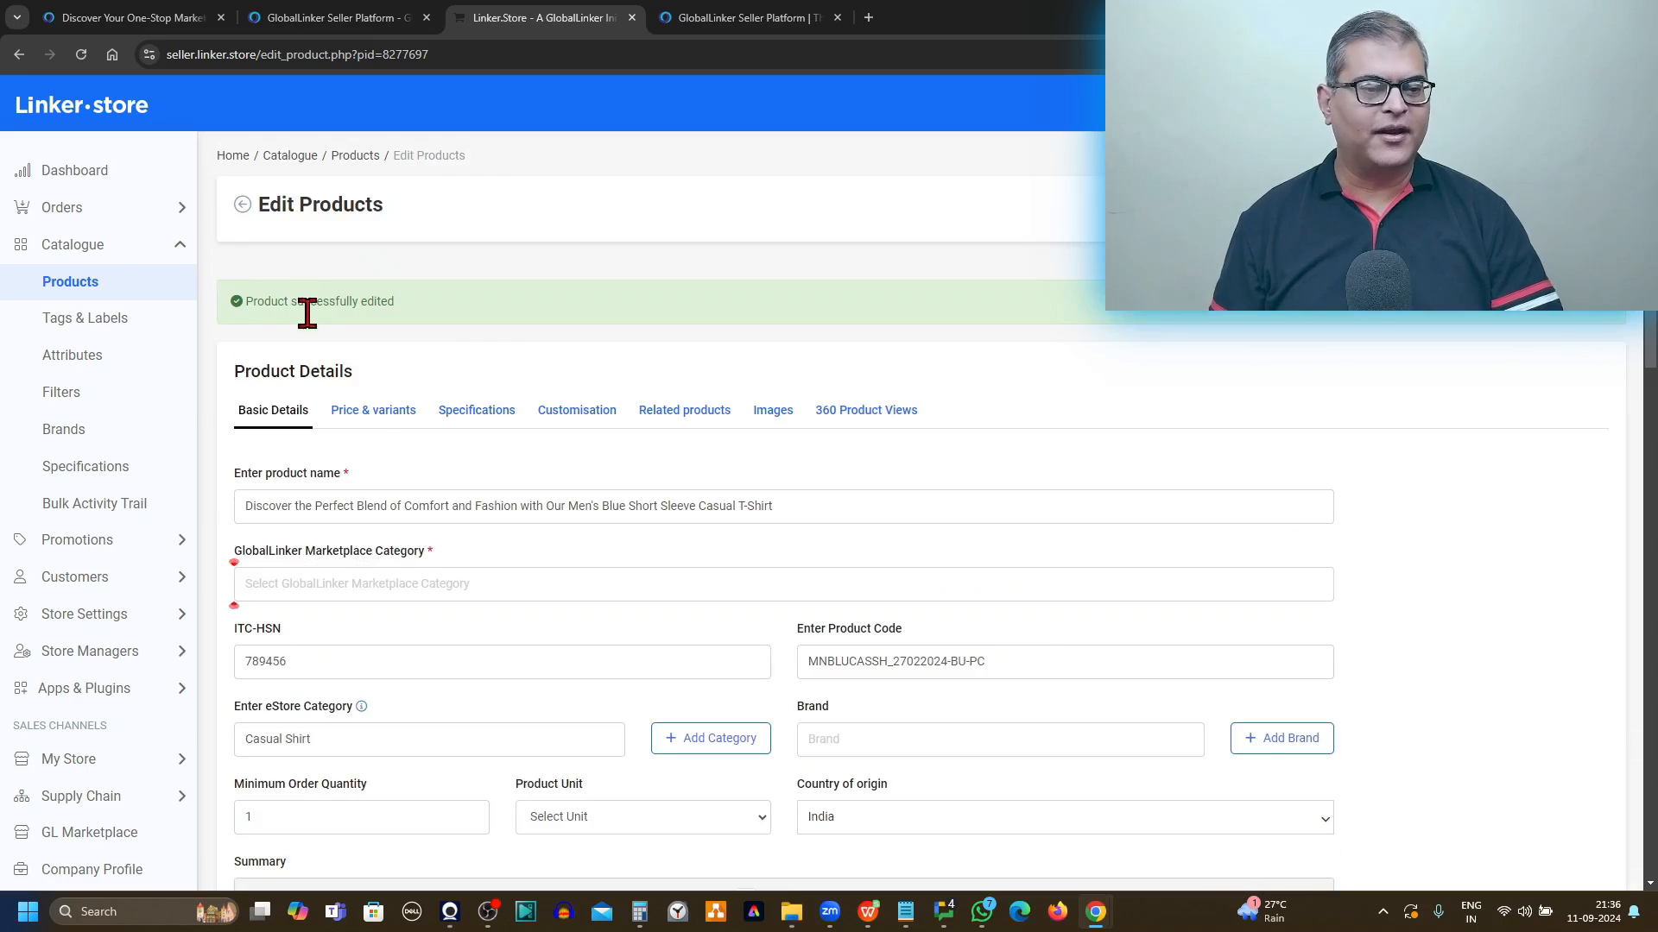
Step: Open the product's size S variant for editing and expand its ONDC related details
{"action": "left_click", "coordinate": [357, 412]}
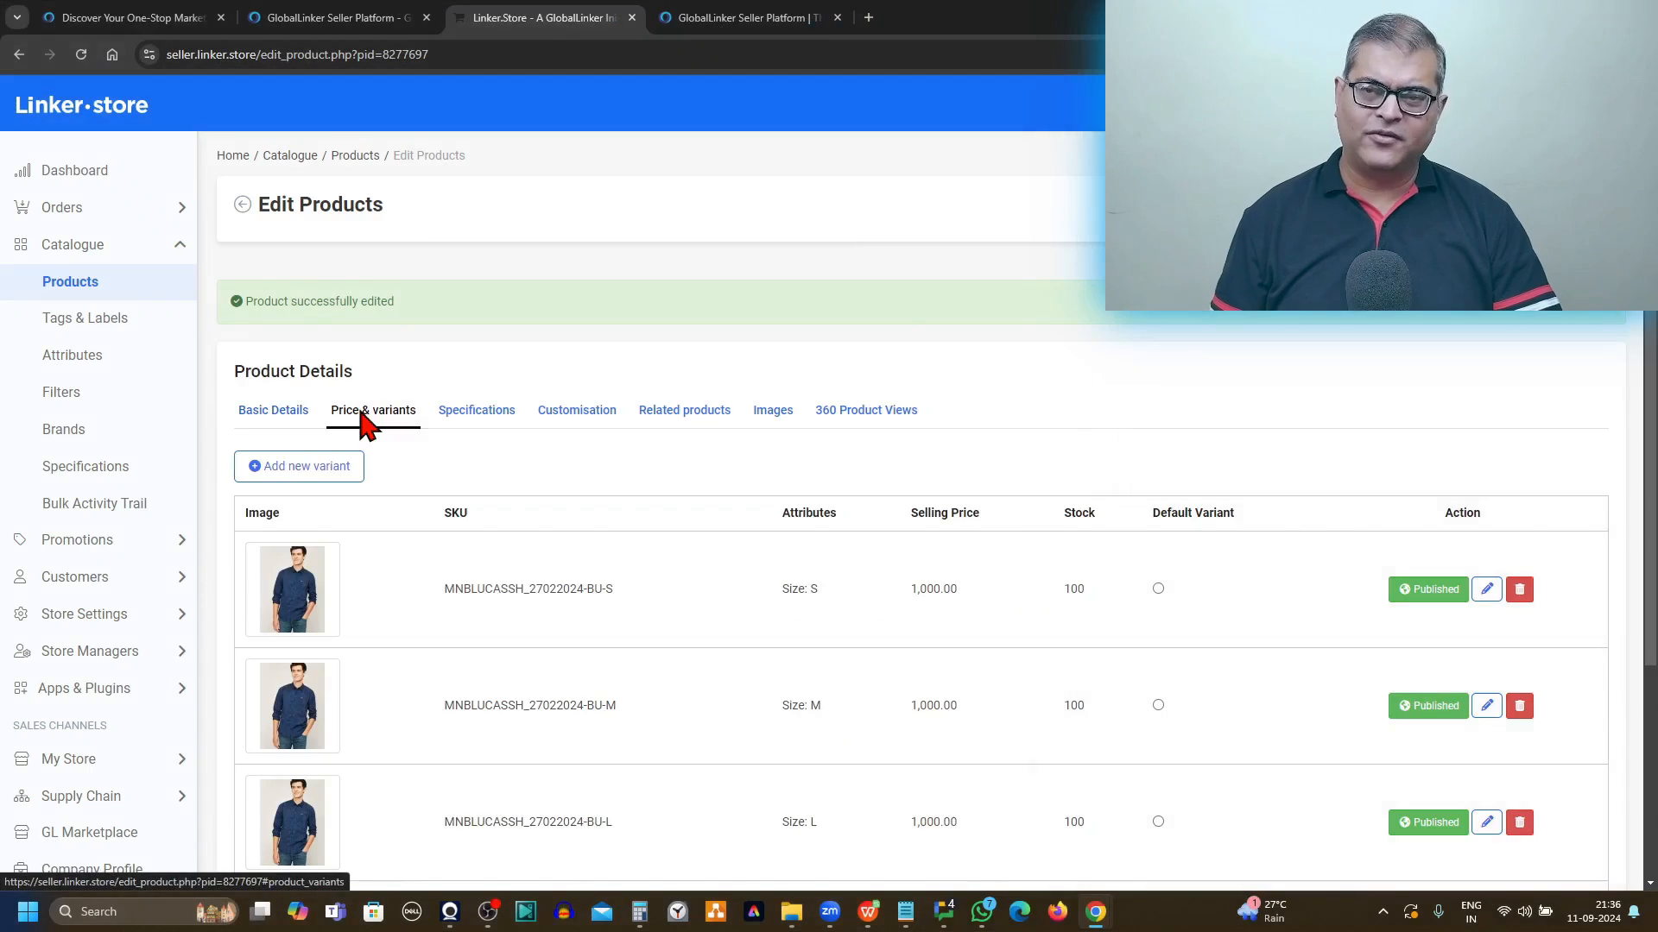
{"action": "left_click", "coordinate": [1486, 590]}
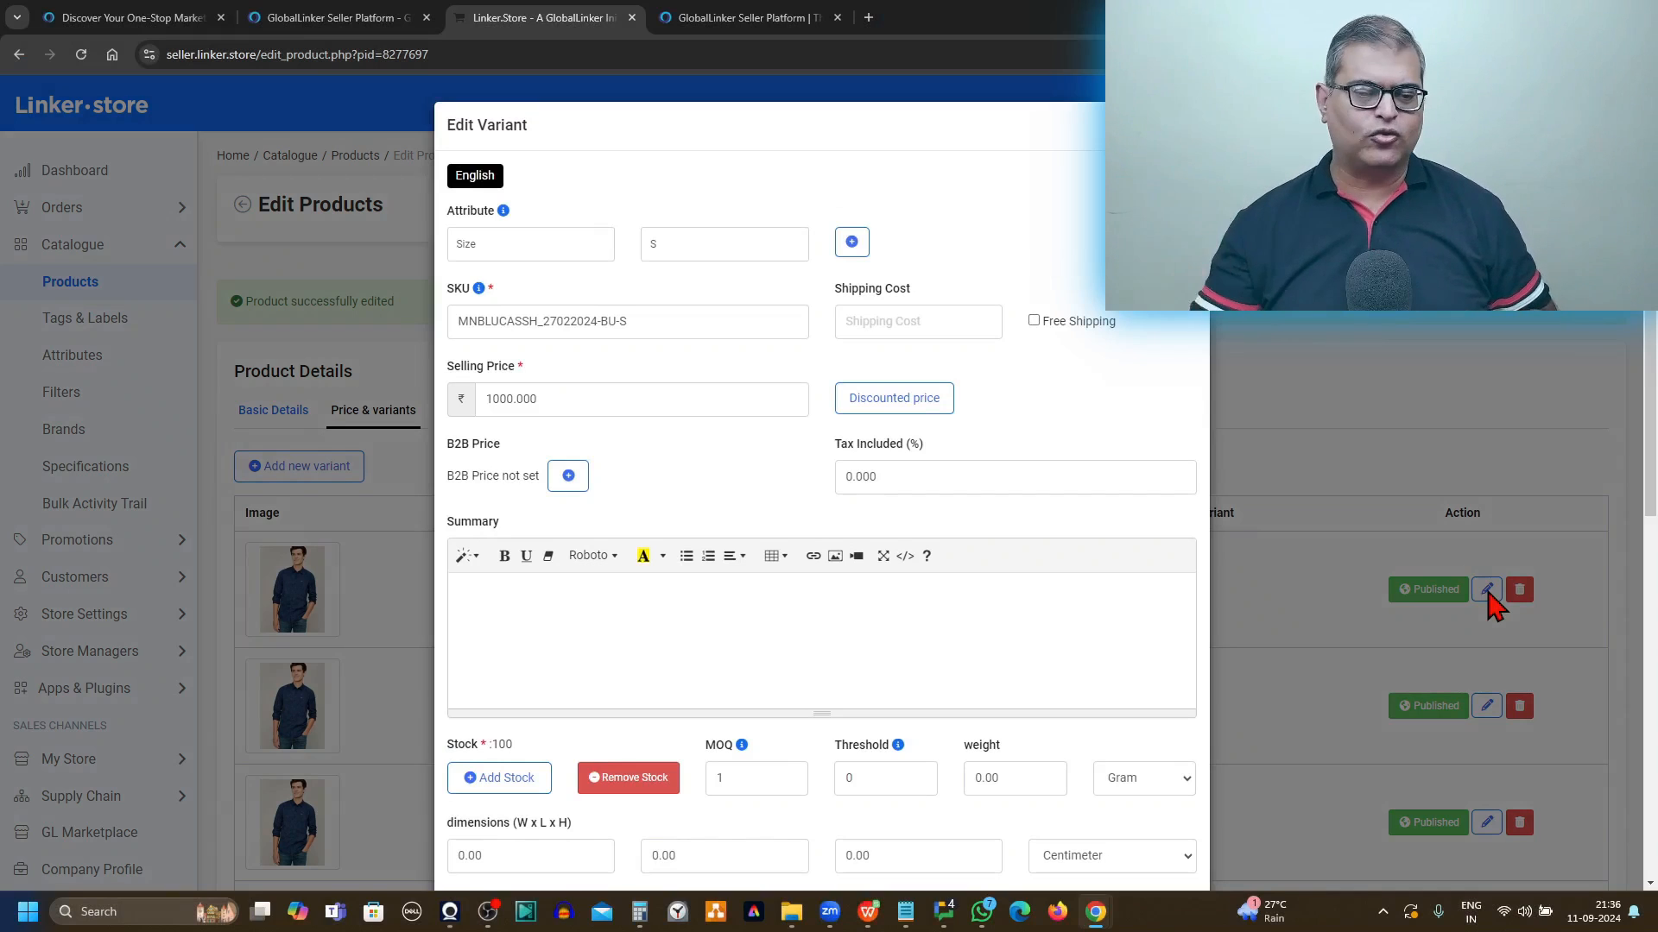
{"action": "scroll", "coordinate": [979, 393], "scroll_direction": "down", "scroll_amount": 1}
{"action": "scroll", "coordinate": [984, 413], "scroll_direction": "down", "scroll_amount": 4}
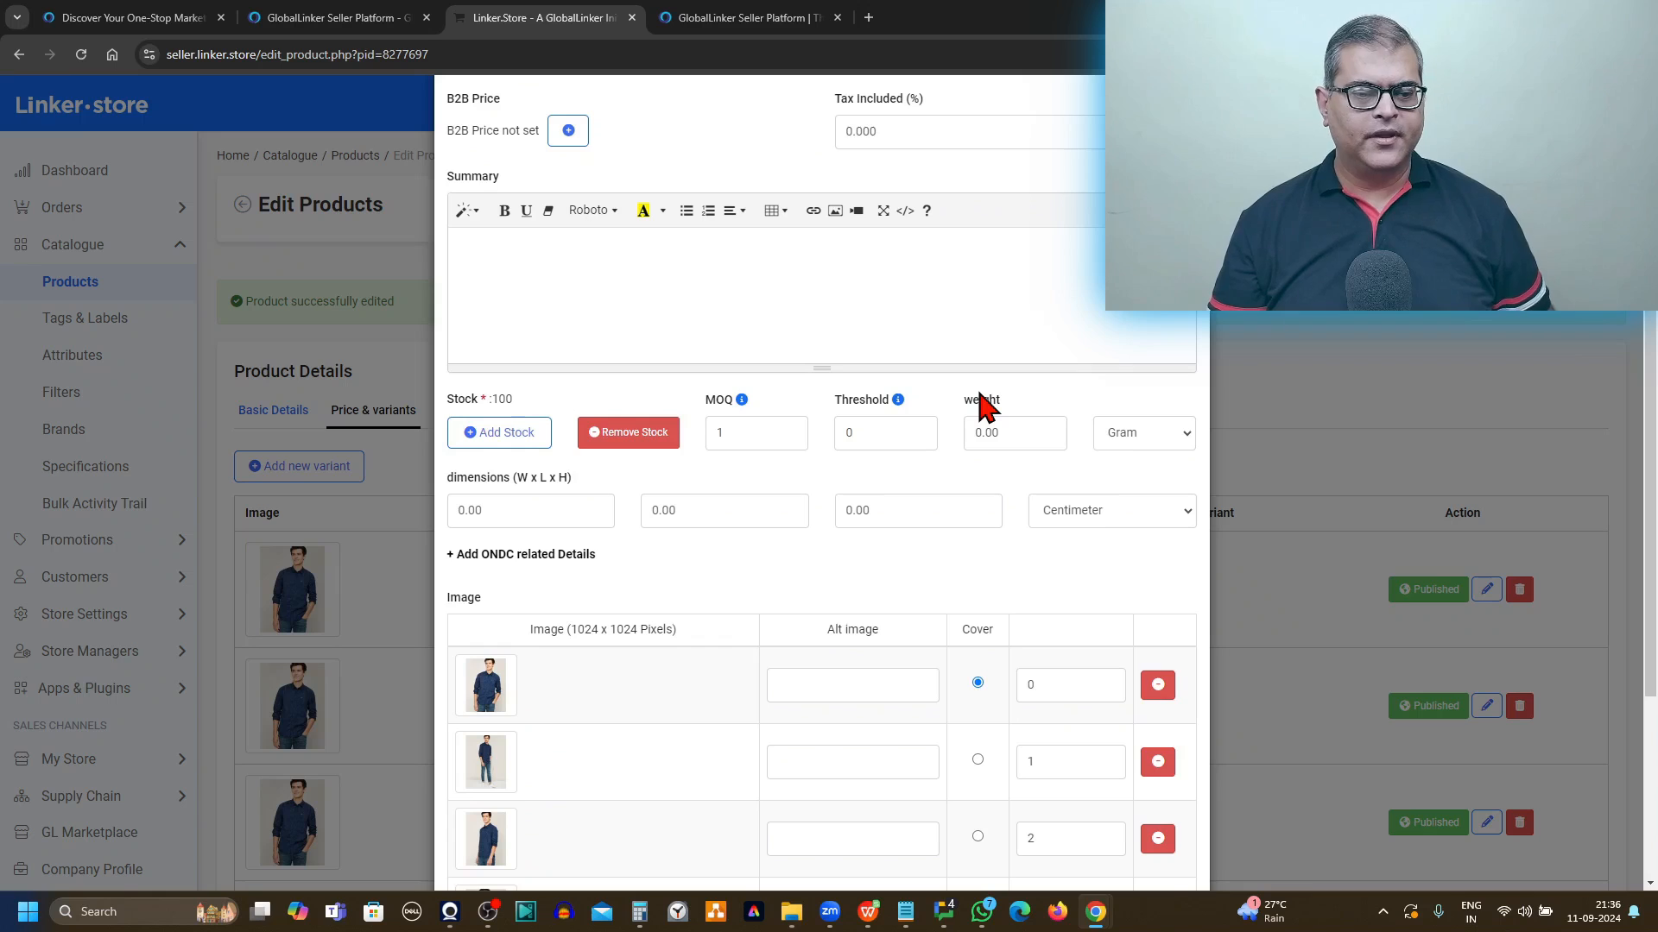
{"action": "scroll", "coordinate": [984, 408], "scroll_direction": "down", "scroll_amount": 1}
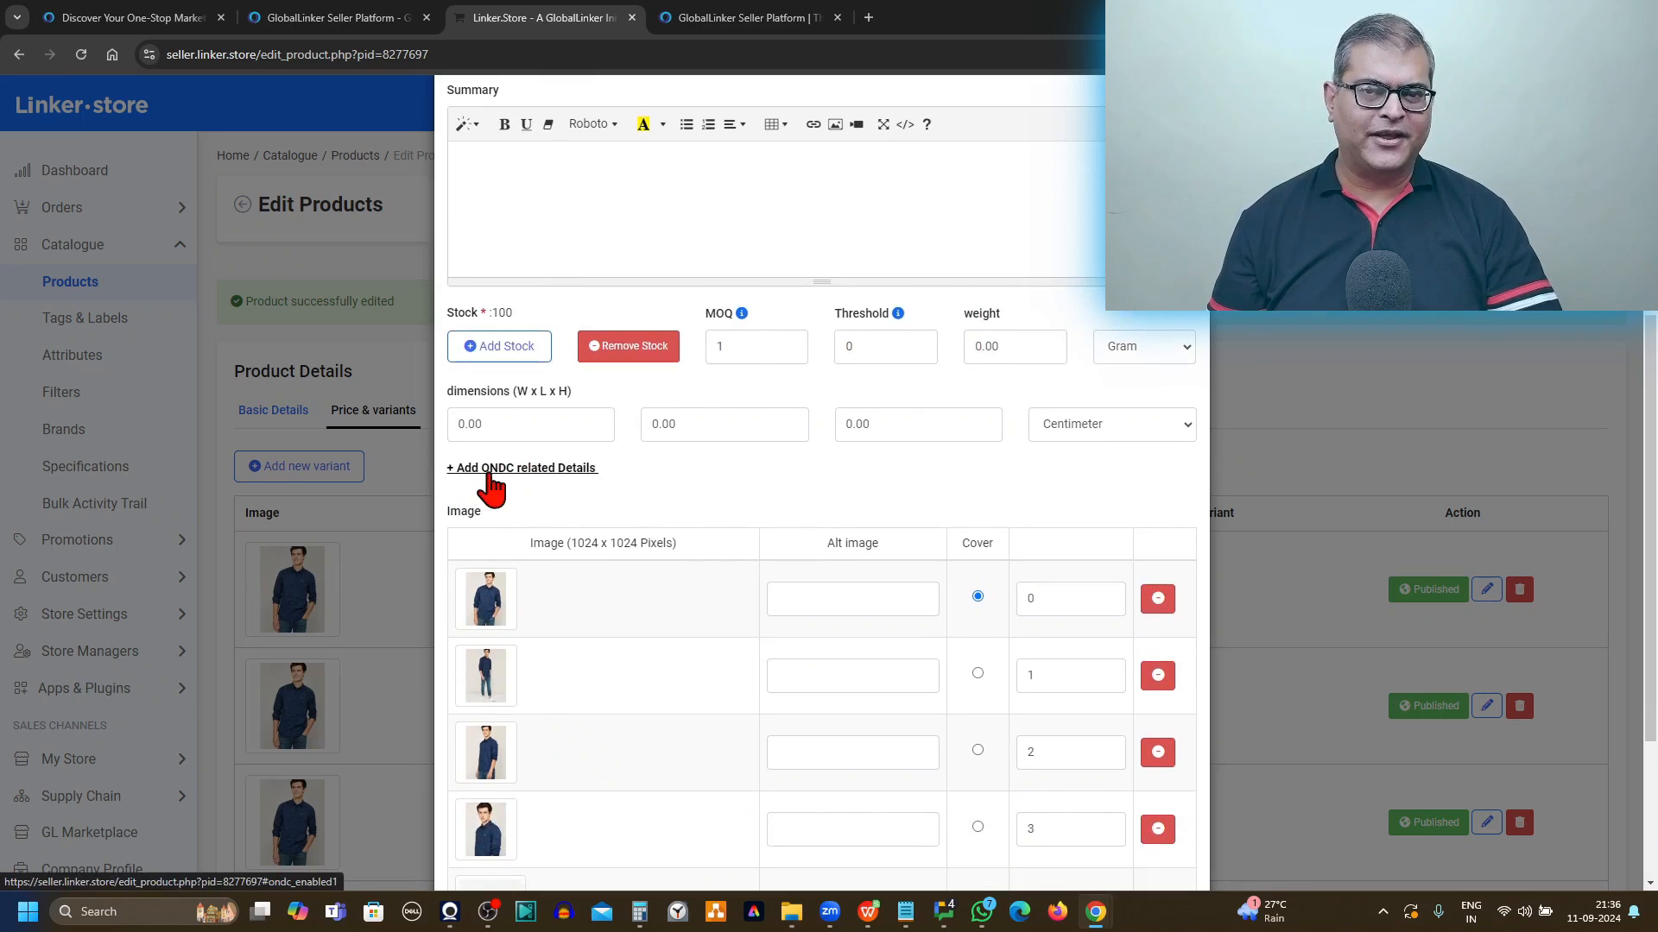
{"action": "left_click", "coordinate": [492, 471]}
{"action": "scroll", "coordinate": [492, 481], "scroll_direction": "down", "scroll_amount": 1}
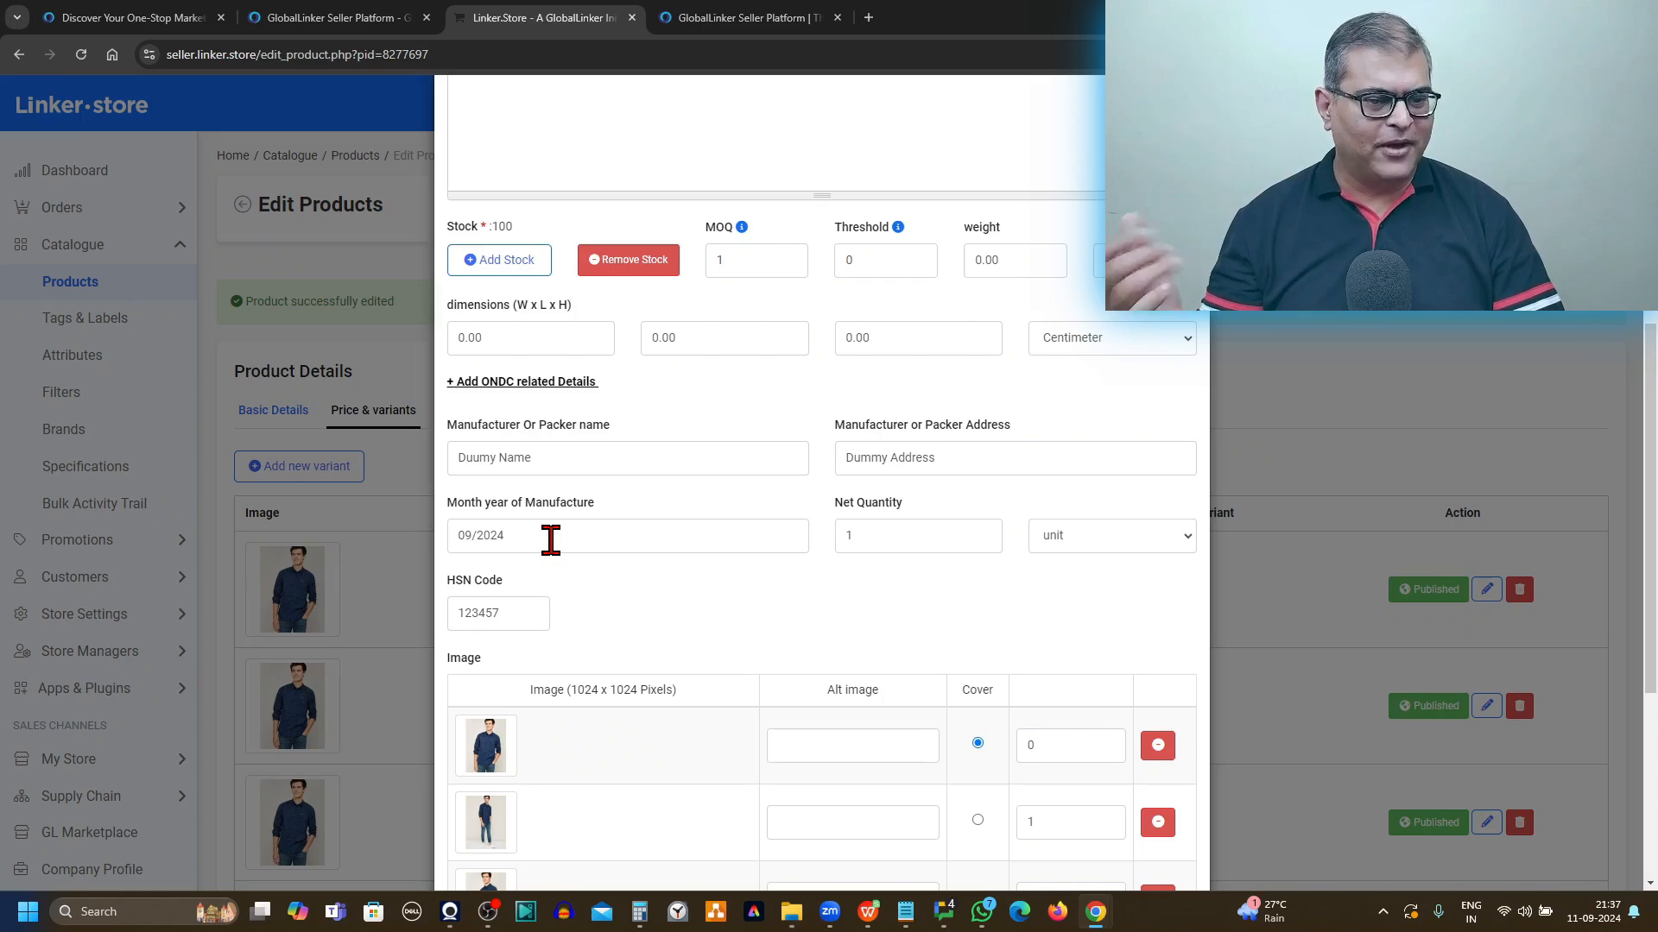
Step: Choose unit as the measure for the variant's net quantity, and return to the product list
{"action": "left_click", "coordinate": [928, 541]}
{"action": "left_click", "coordinate": [1089, 546]}
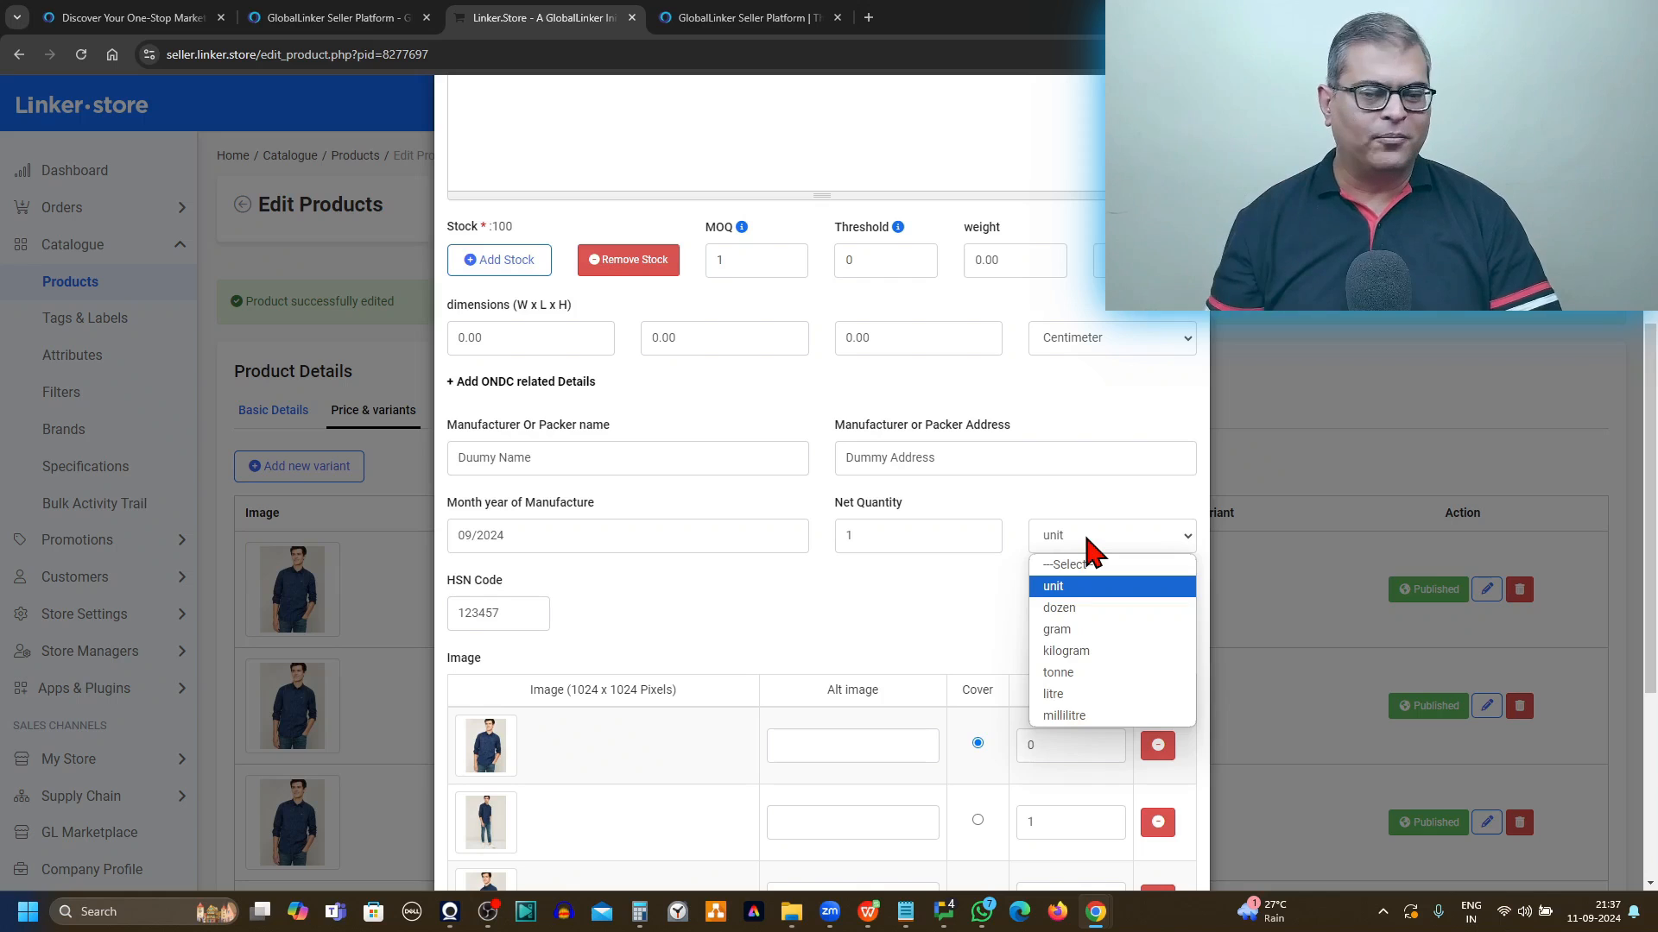
{"action": "left_click", "coordinate": [1072, 587]}
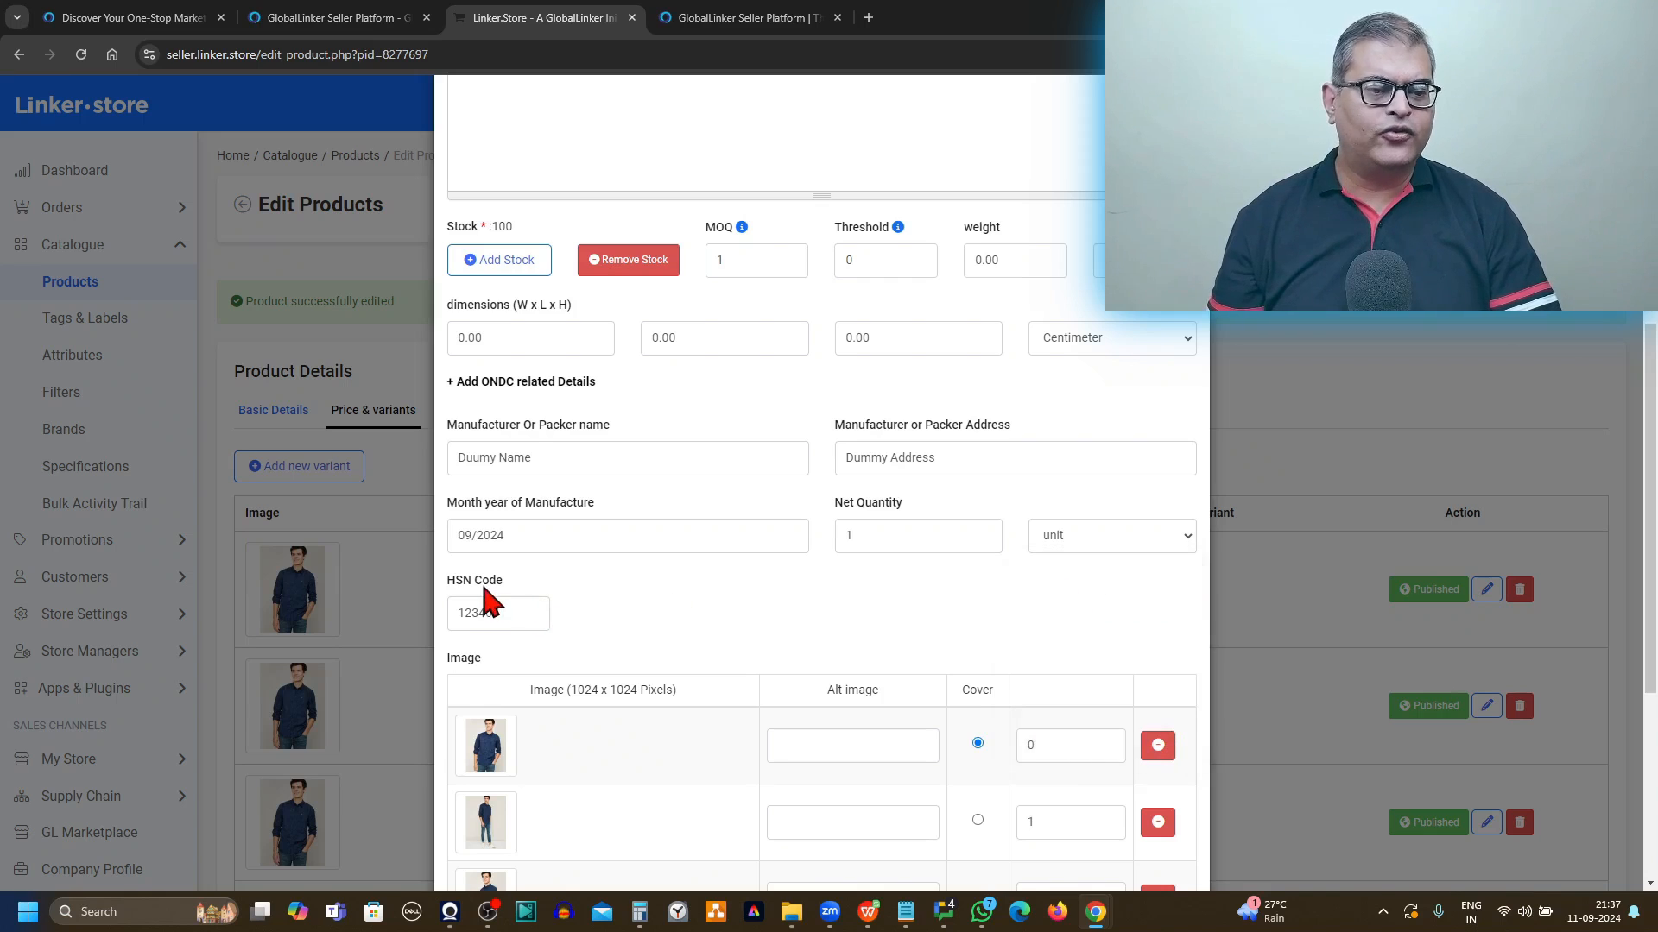
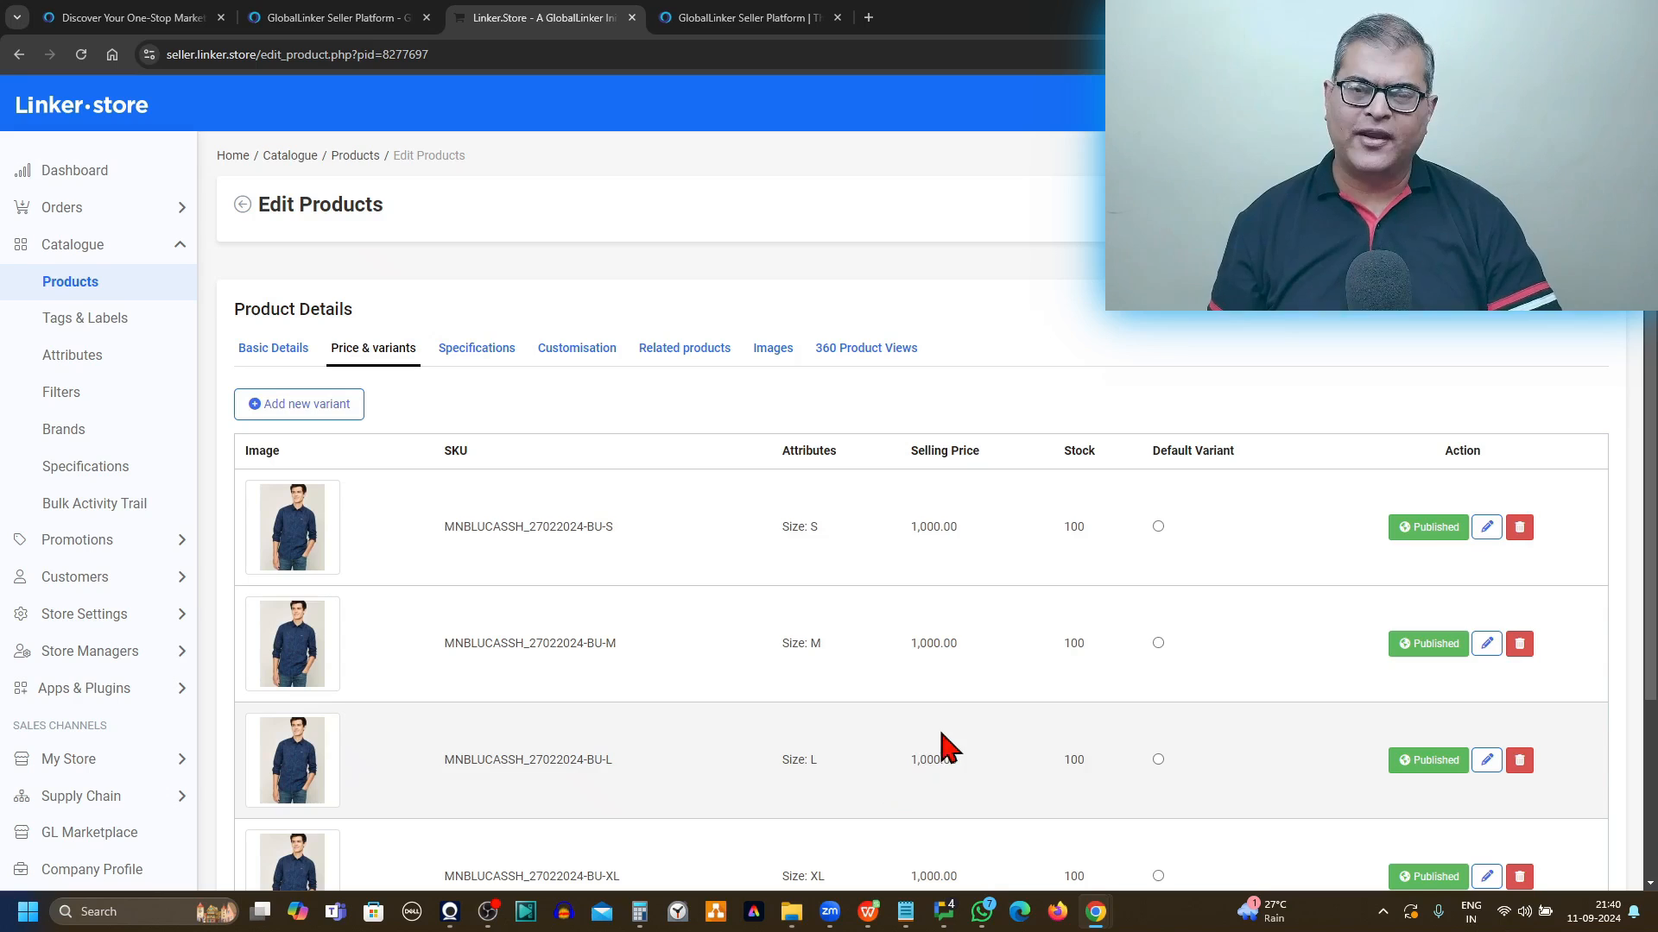
{"action": "left_click", "coordinate": [54, 296]}
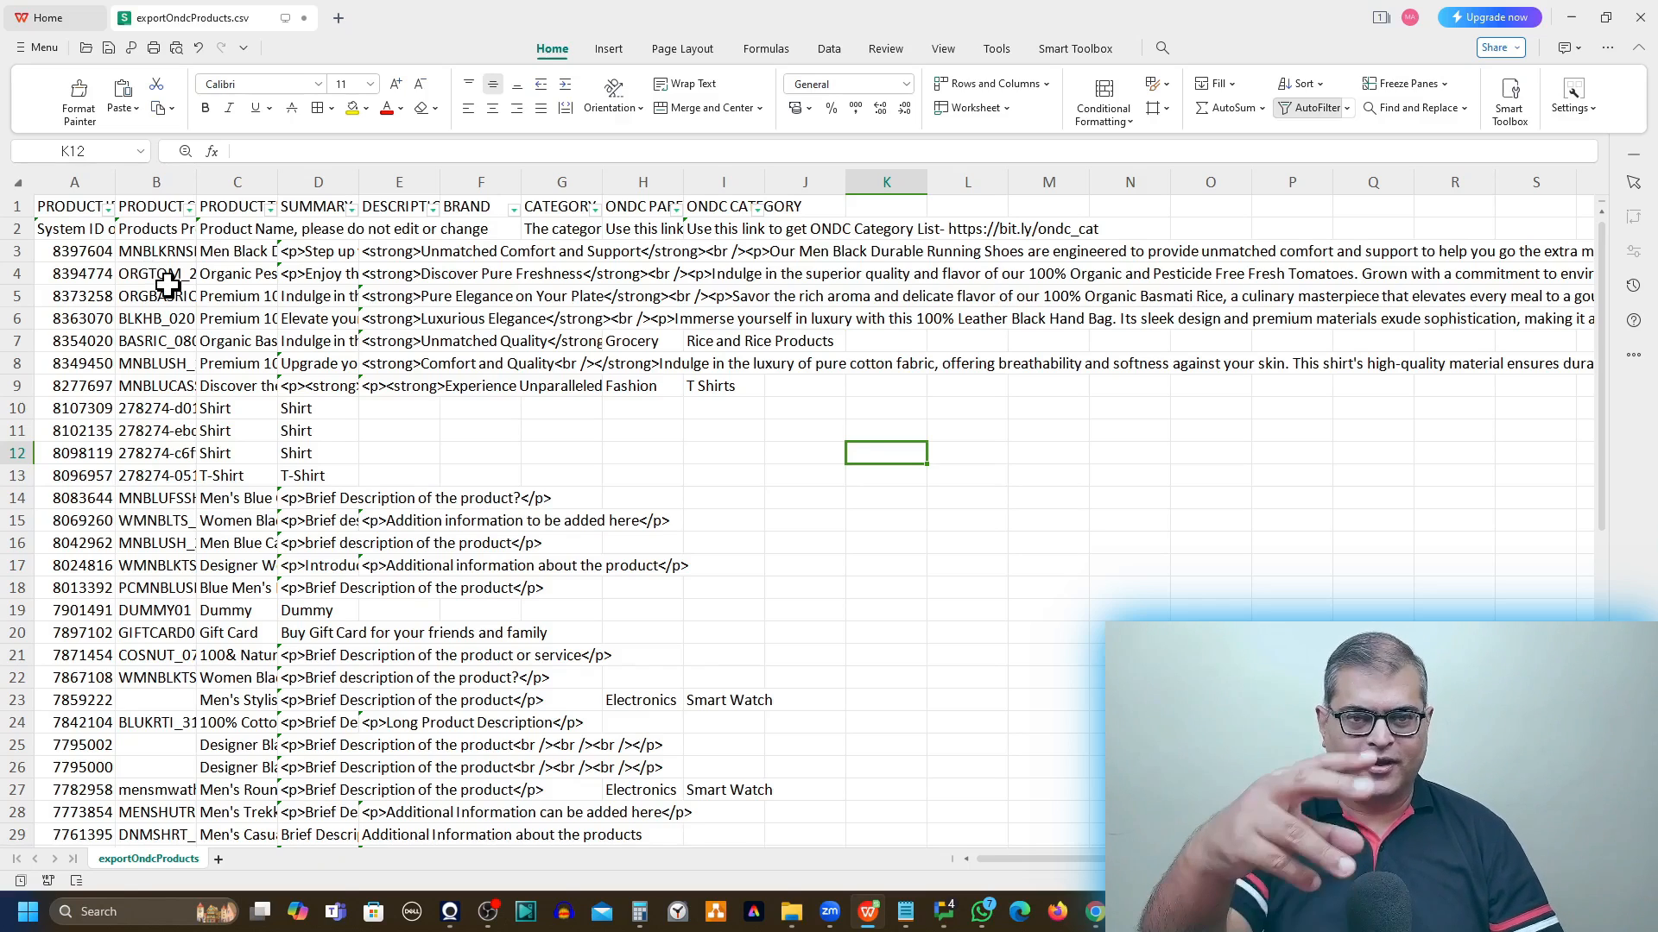
Step: Switch to exportOndcProducts.csv in WPS Office and examine the columns from product ID through category
{"action": "left_click", "coordinate": [85, 227]}
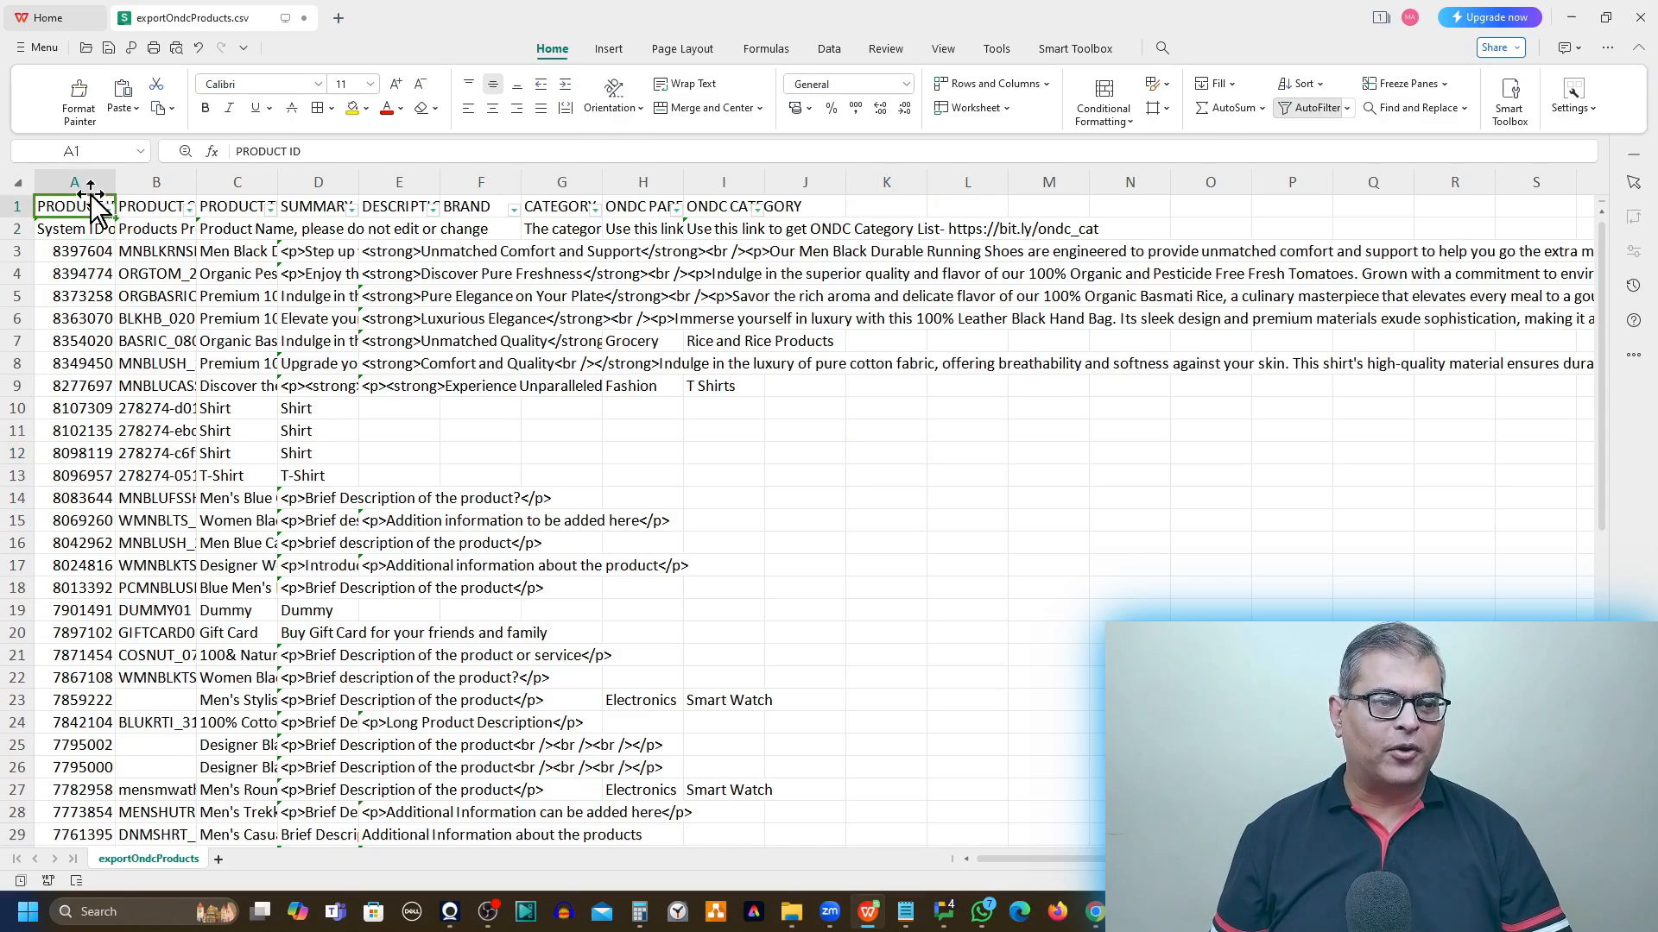
{"action": "left_click", "coordinate": [150, 177]}
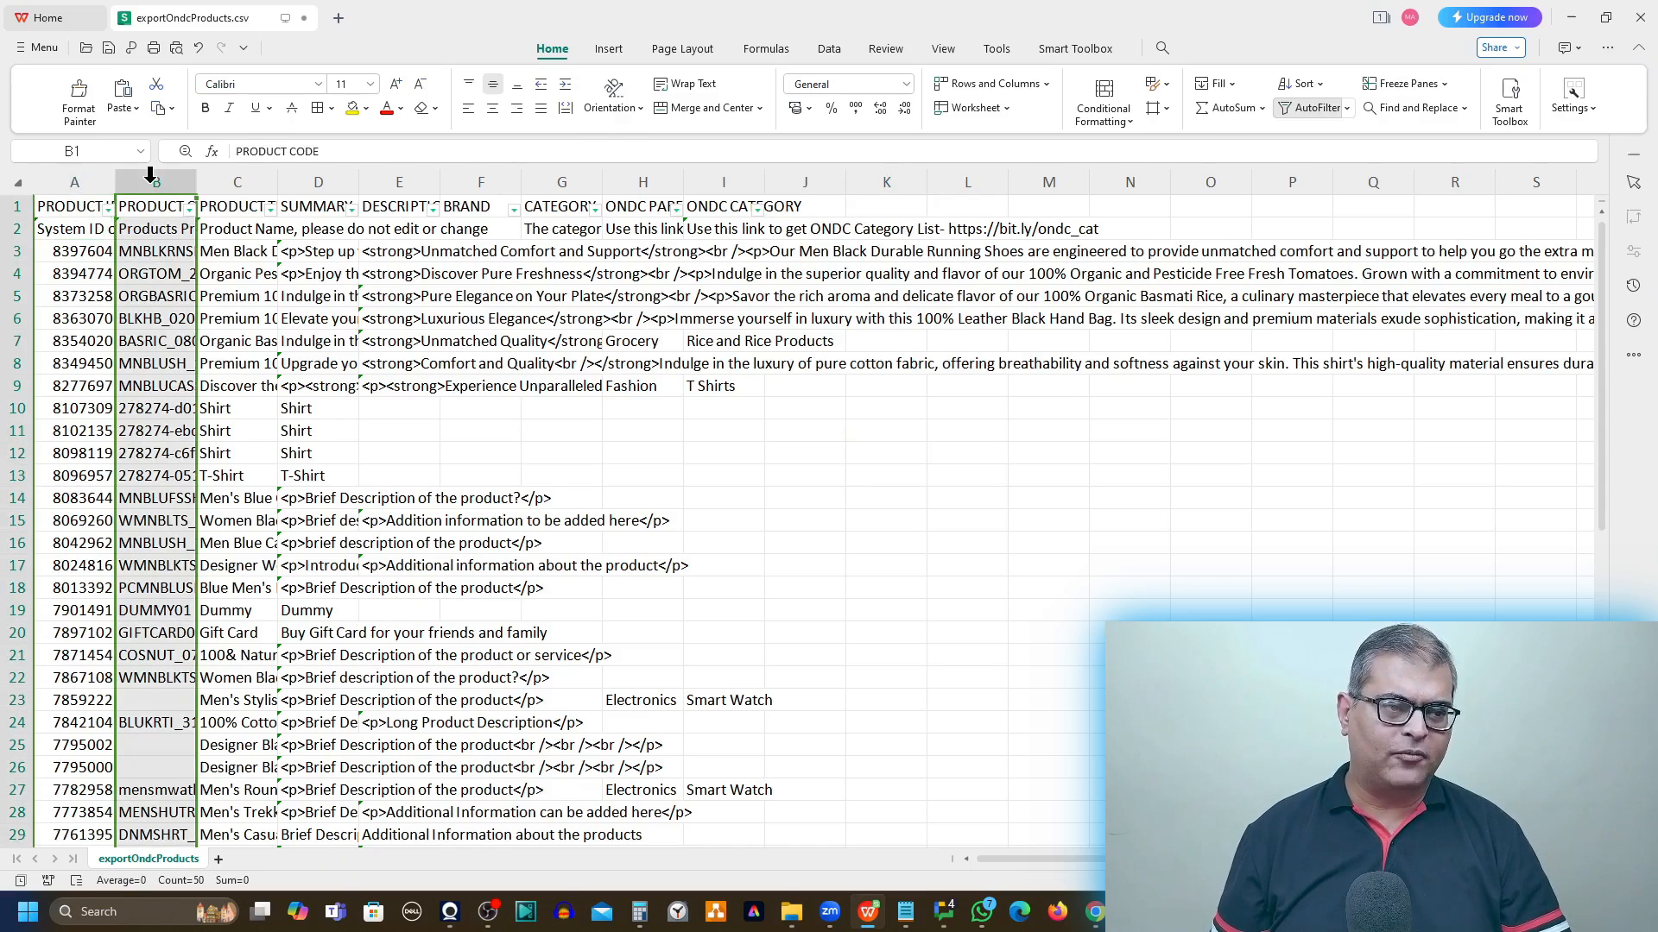
{"action": "left_click", "coordinate": [224, 183]}
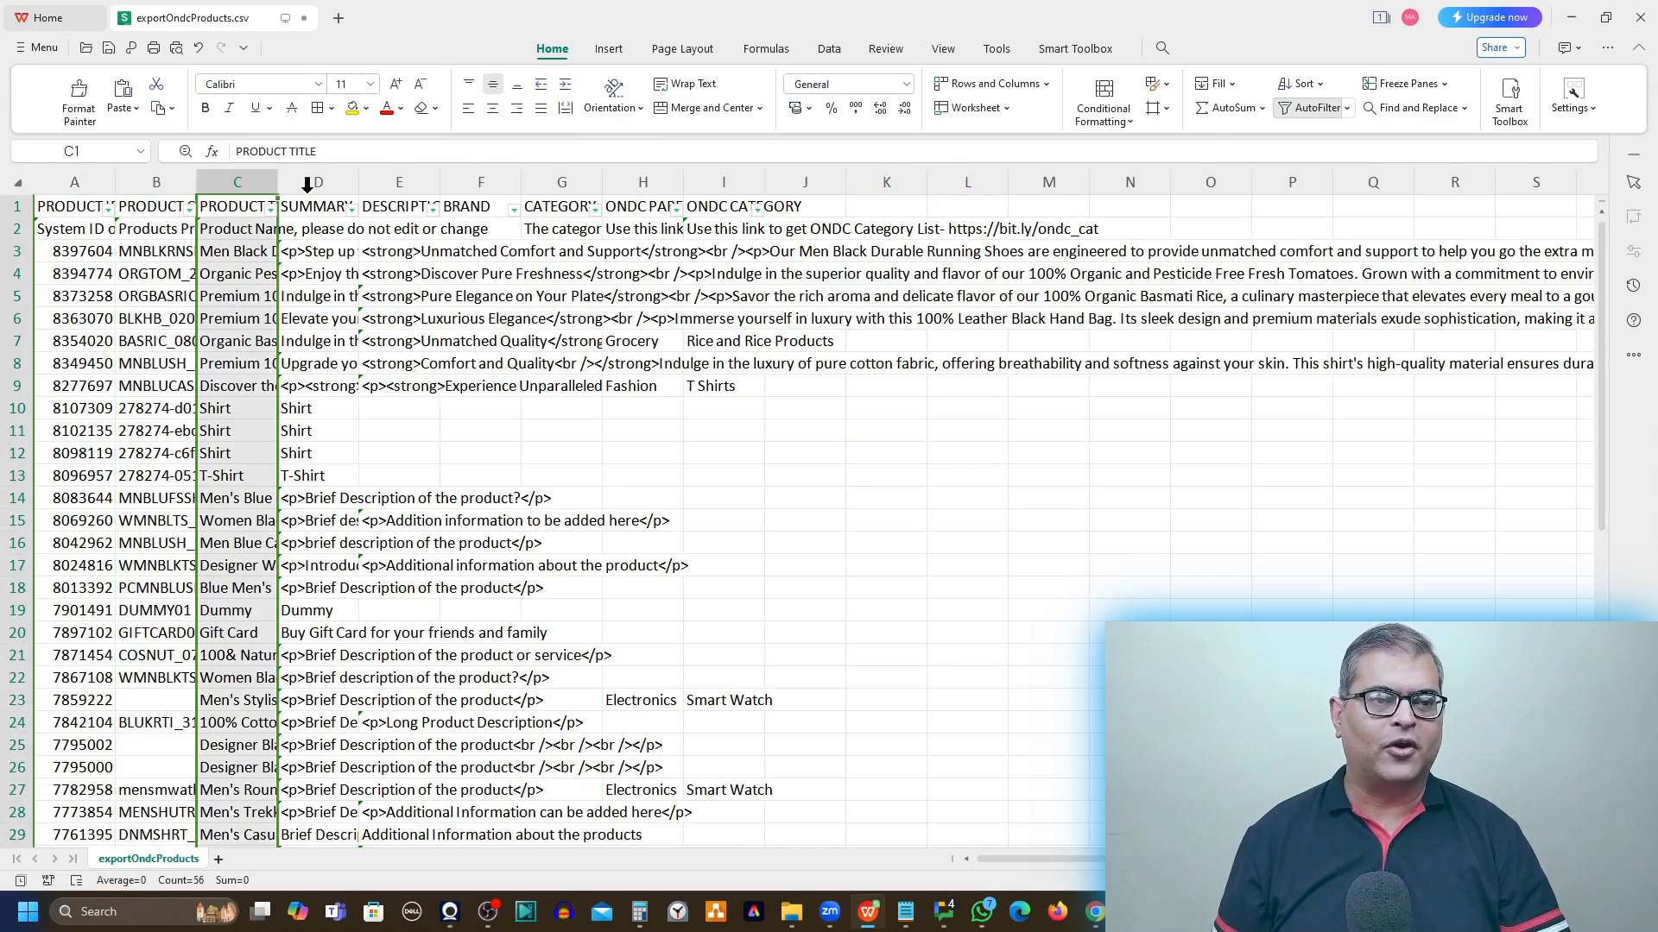
{"action": "left_click", "coordinate": [313, 183]}
{"action": "left_click", "coordinate": [393, 183]}
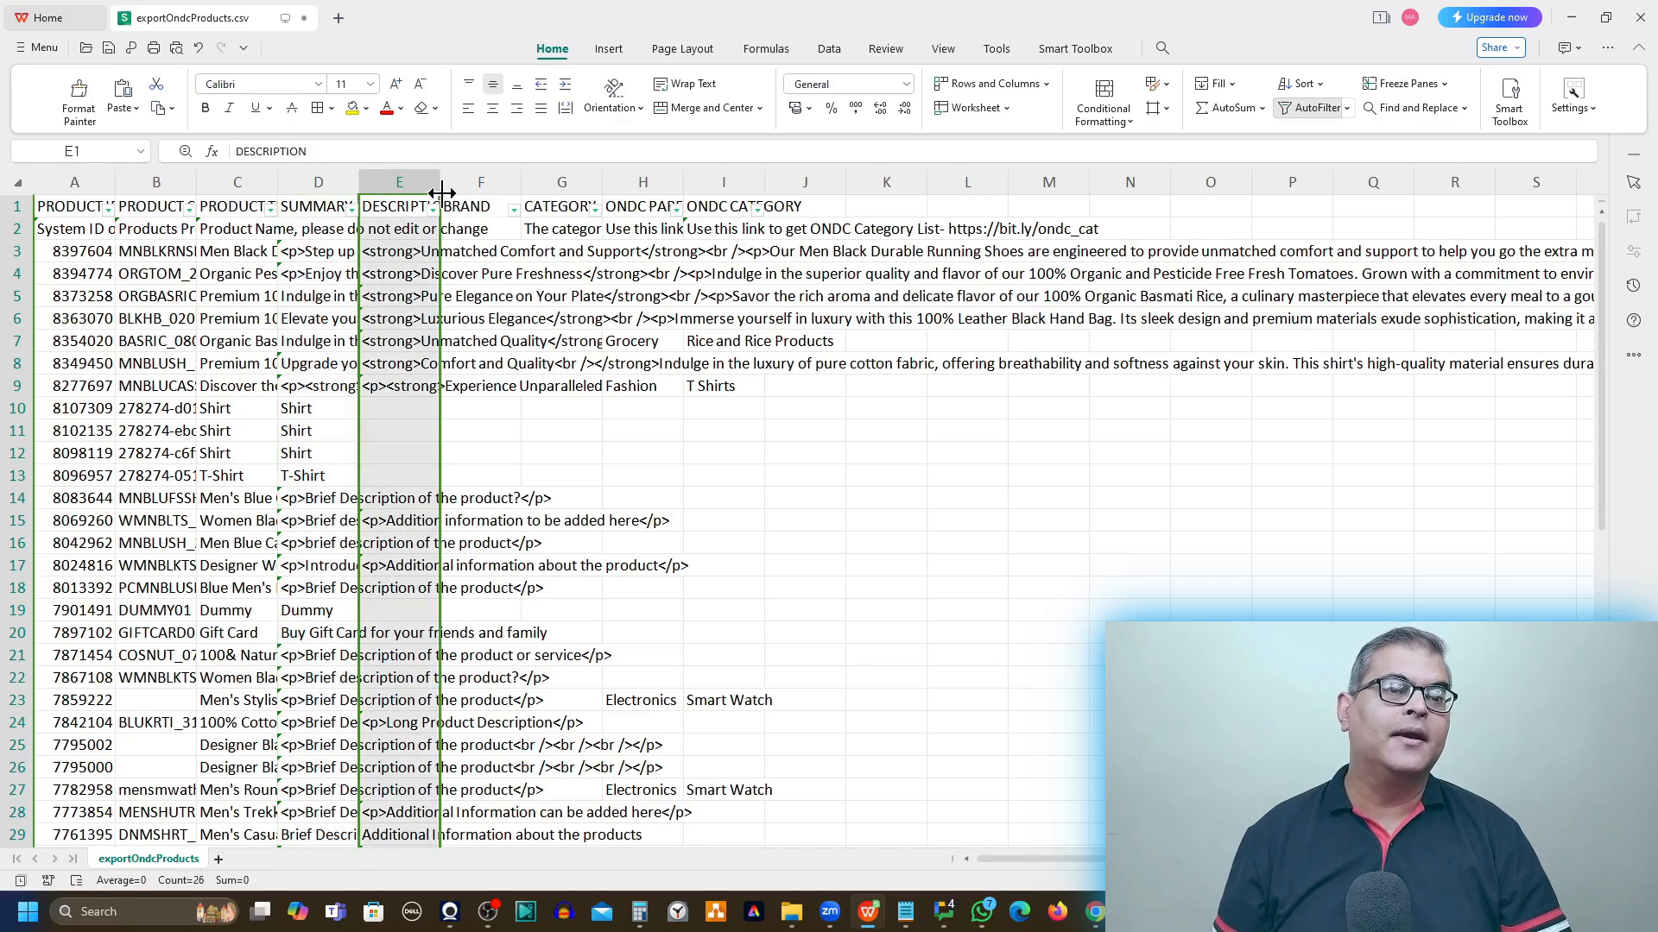
{"action": "left_click", "coordinate": [474, 182]}
{"action": "left_click", "coordinate": [577, 181]}
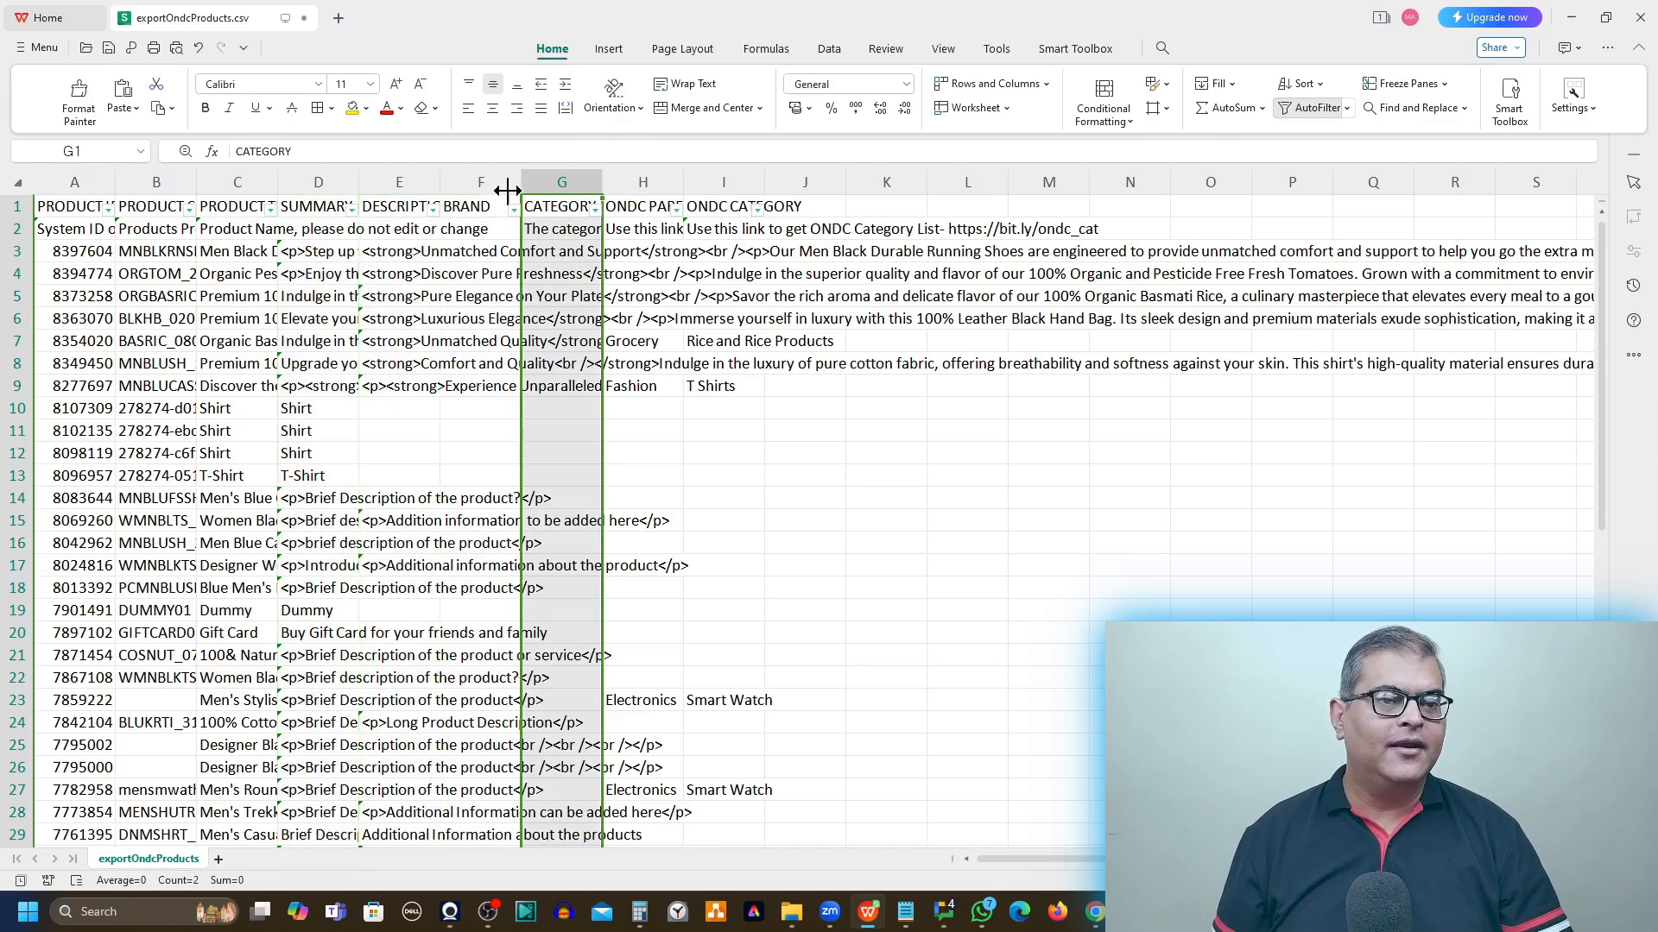
{"action": "left_click_drag", "start_coordinate": [91, 179], "coordinate": [574, 192]}
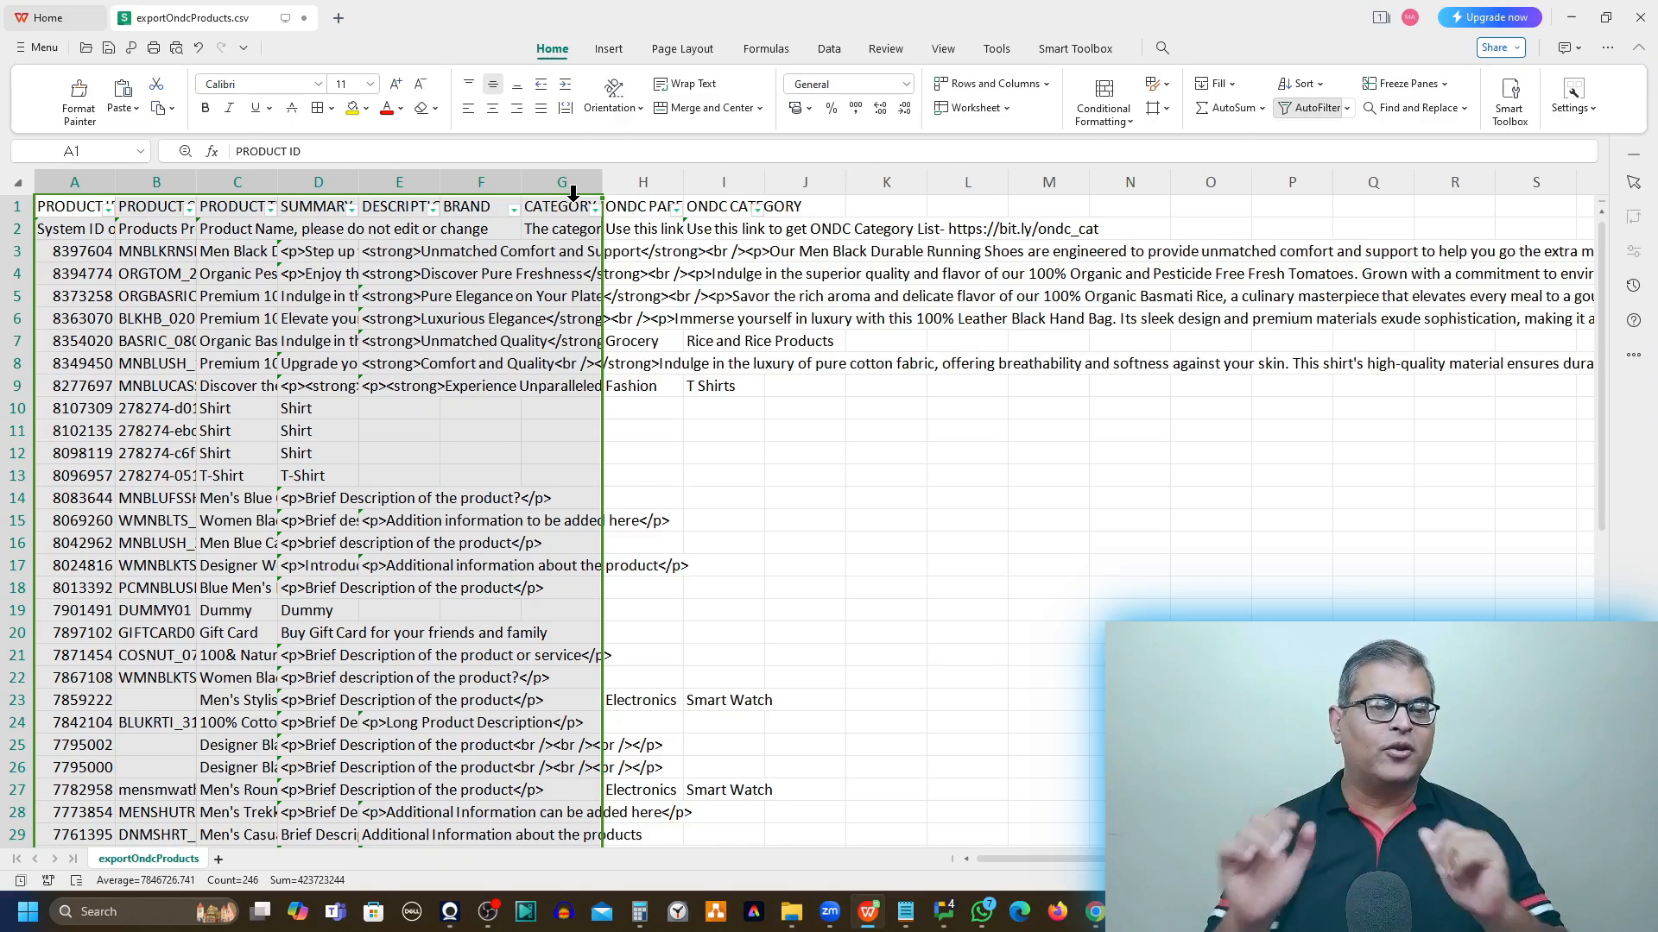
Step: Widen the ONDC PARENT CATEGORY column to fit its contents, and look through the ONDC category values of the listed products
{"action": "left_click", "coordinate": [639, 212]}
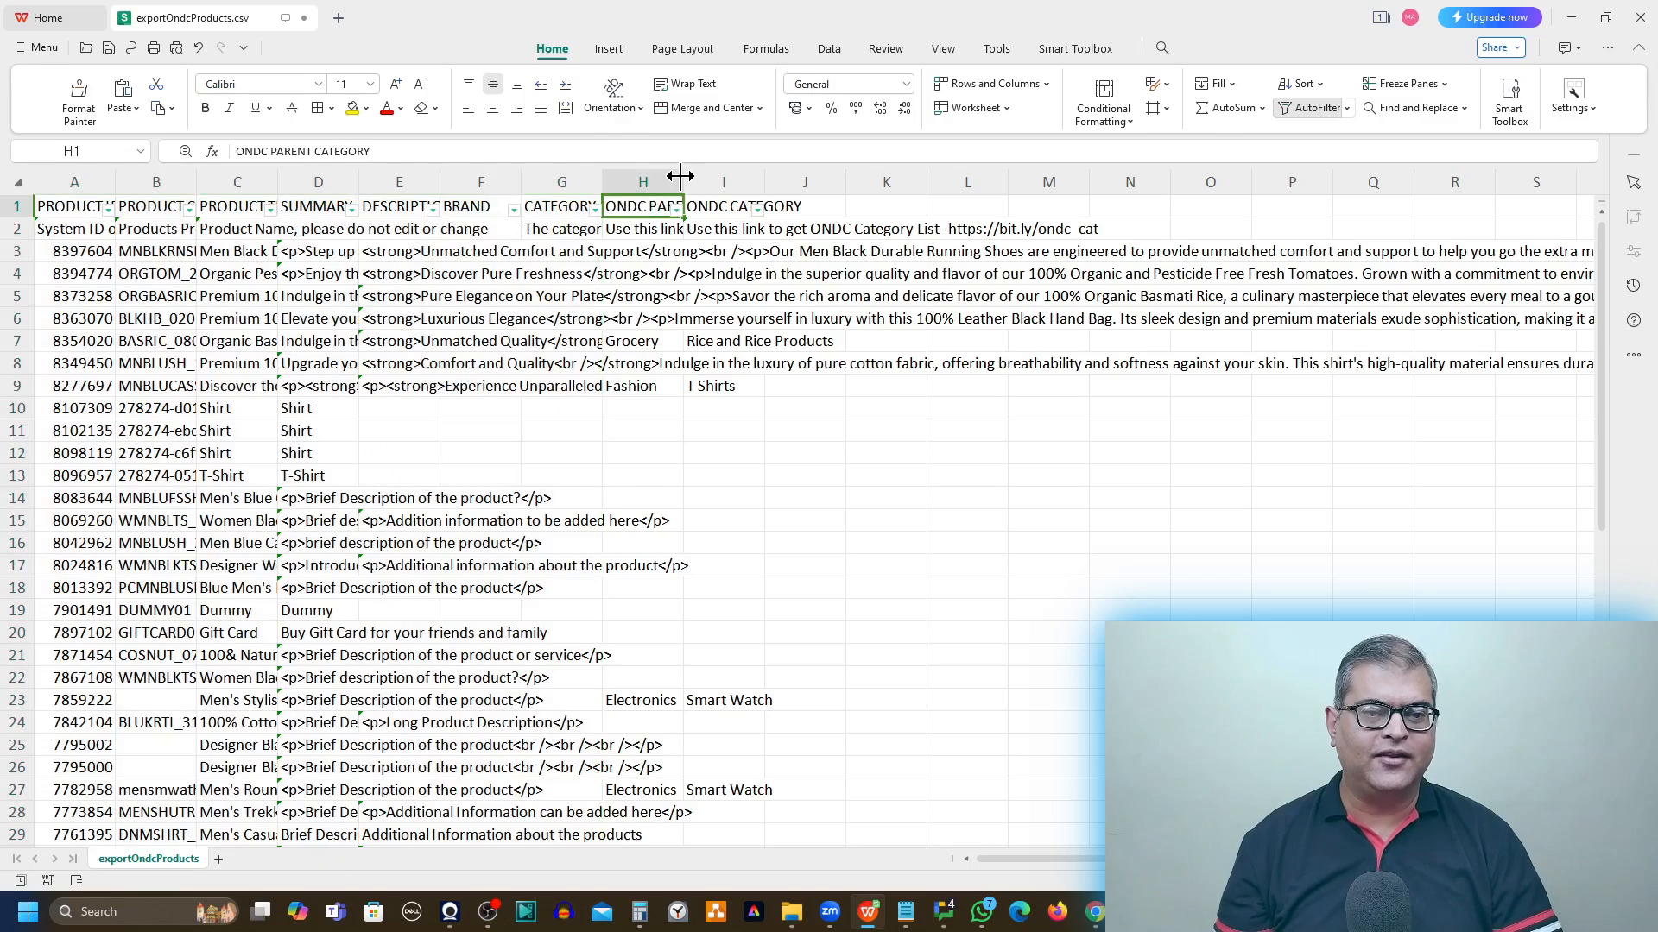
{"action": "left_click_drag", "start_coordinate": [680, 177], "coordinate": [680, 177]}
{"action": "double_click", "coordinate": [681, 176]}
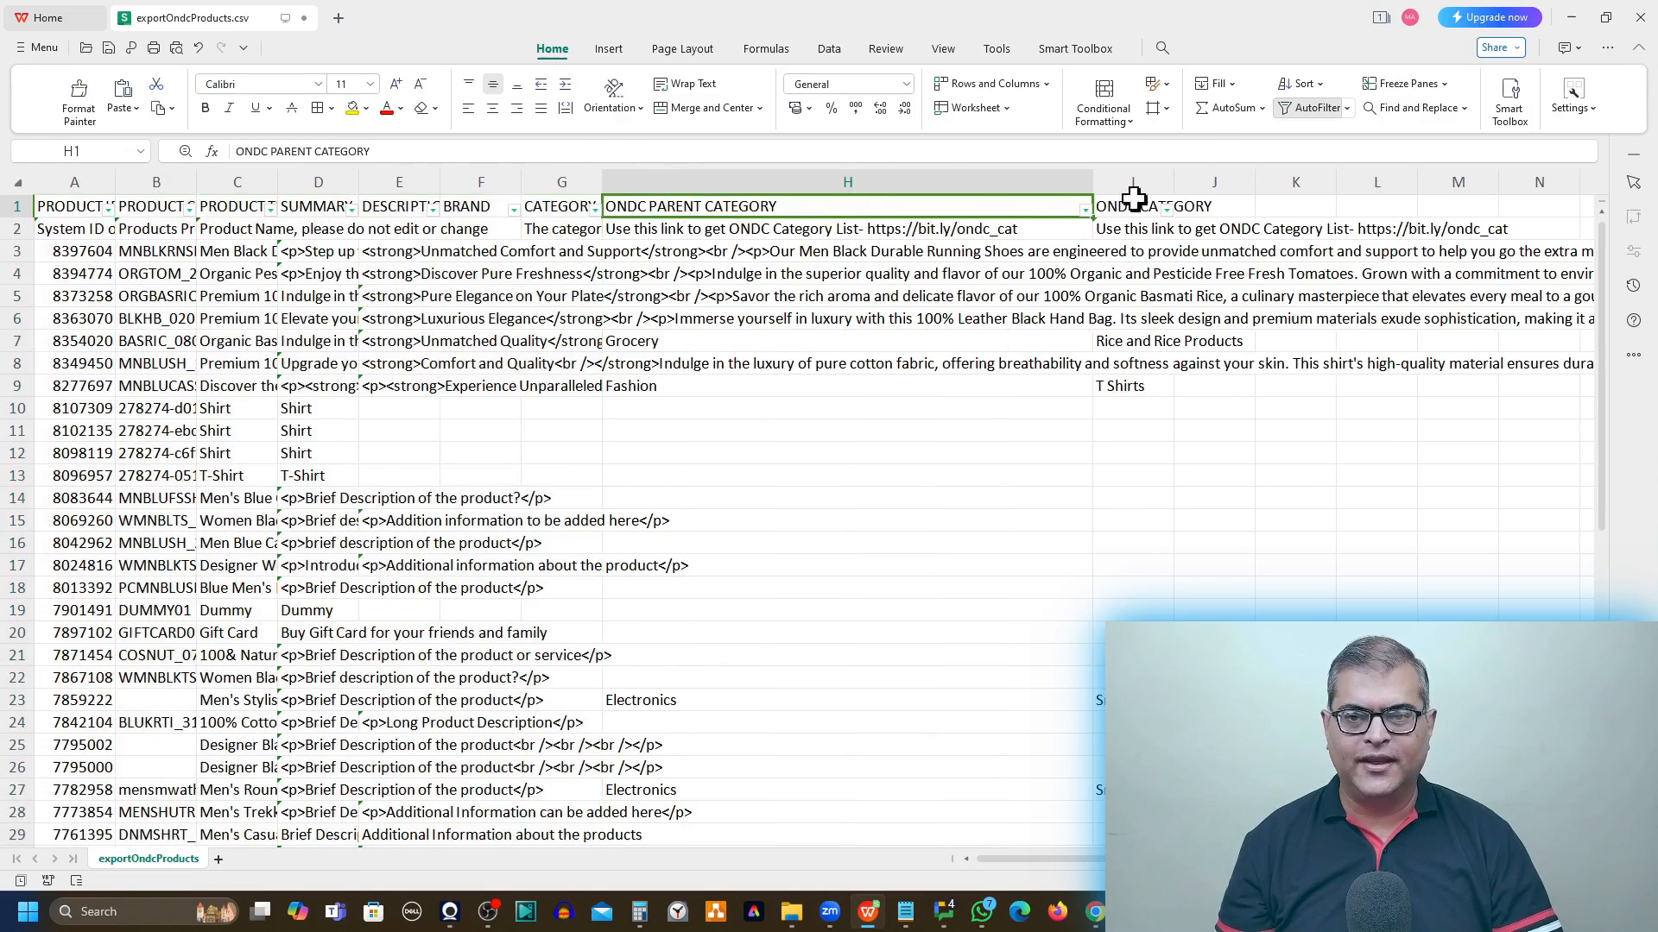
{"action": "key", "text": "Right"}
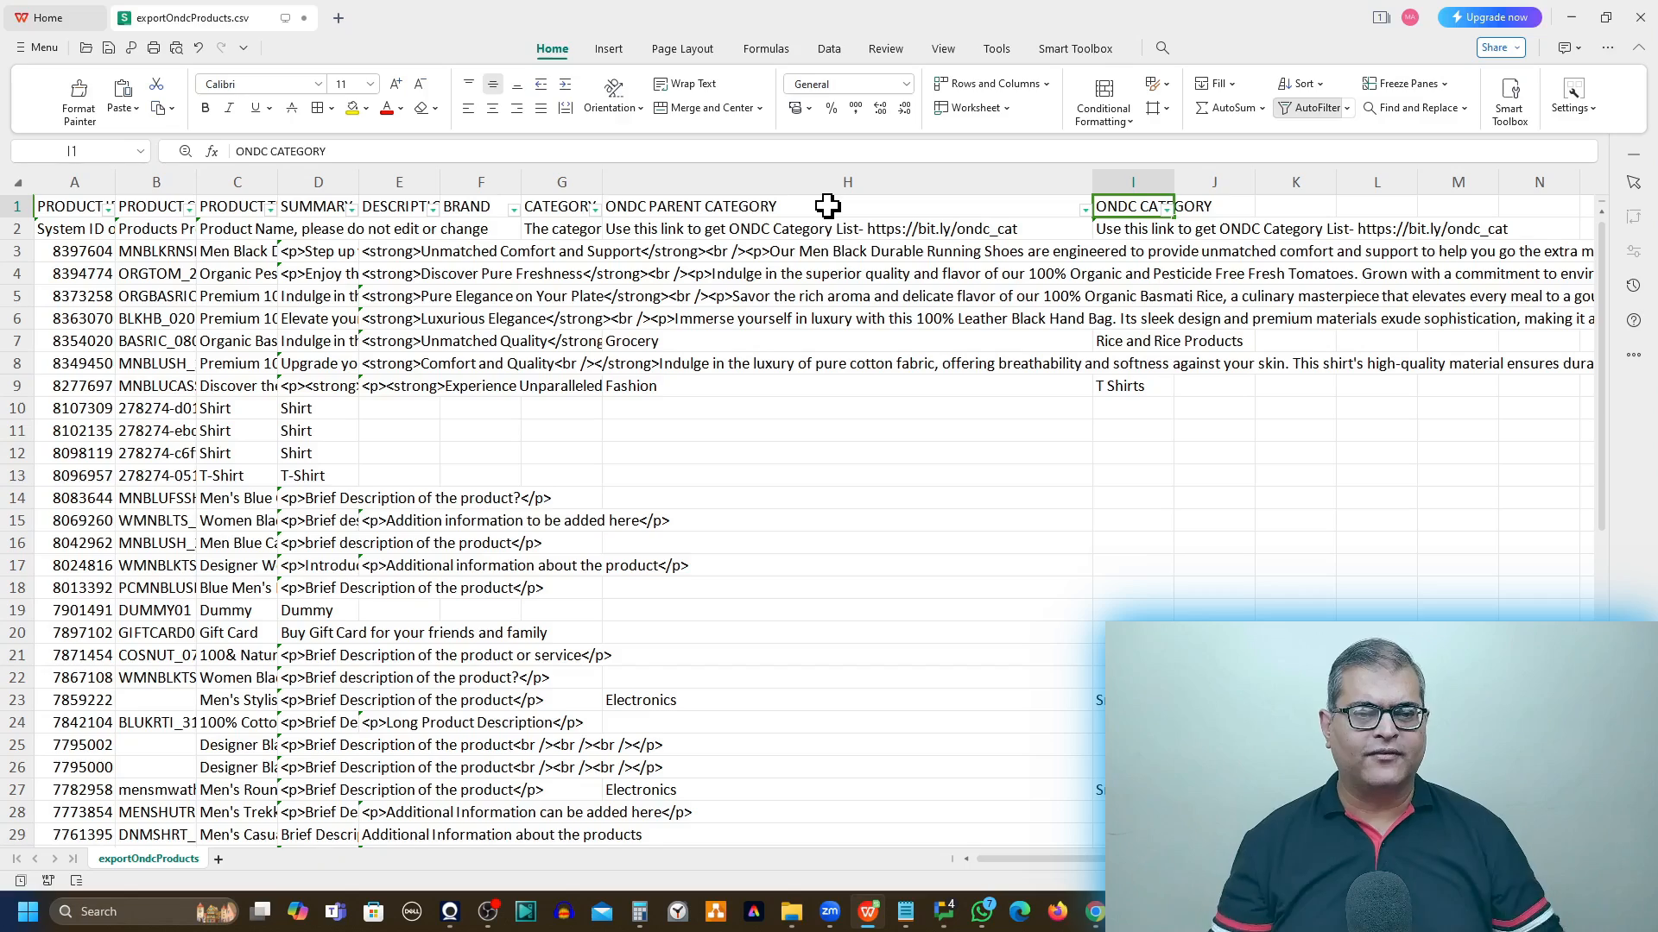
{"action": "scroll", "coordinate": [881, 415], "scroll_direction": "down", "scroll_amount": 1}
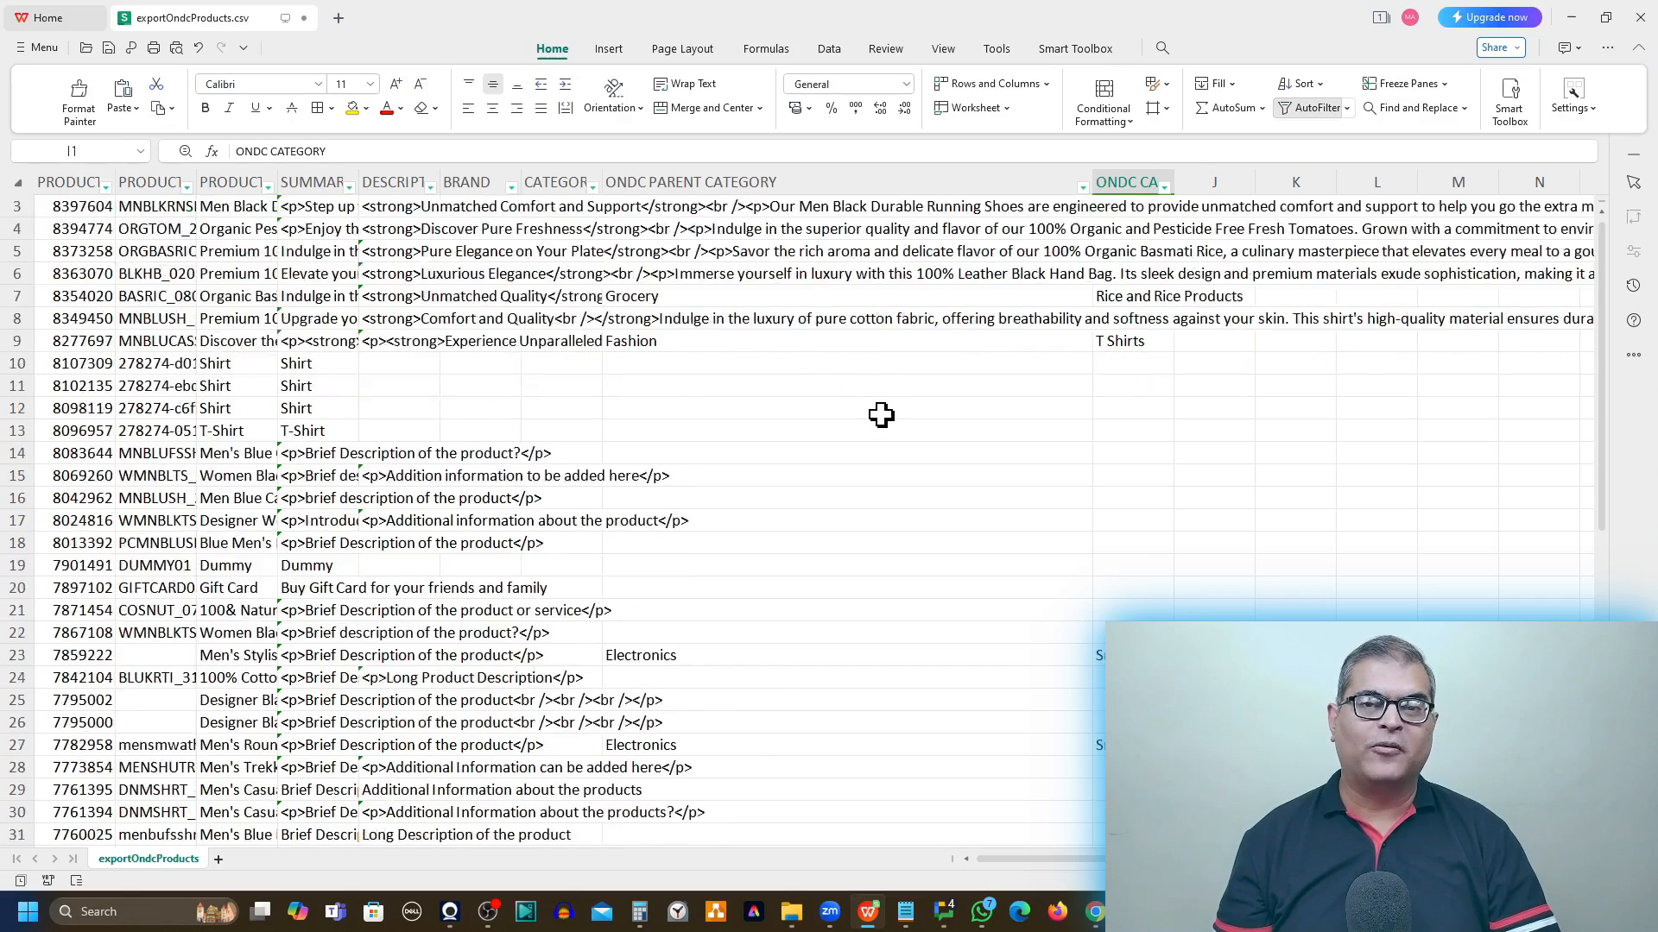
{"action": "scroll", "coordinate": [881, 414], "scroll_direction": "down", "scroll_amount": 2}
{"action": "scroll", "coordinate": [881, 415], "scroll_direction": "down", "scroll_amount": 3}
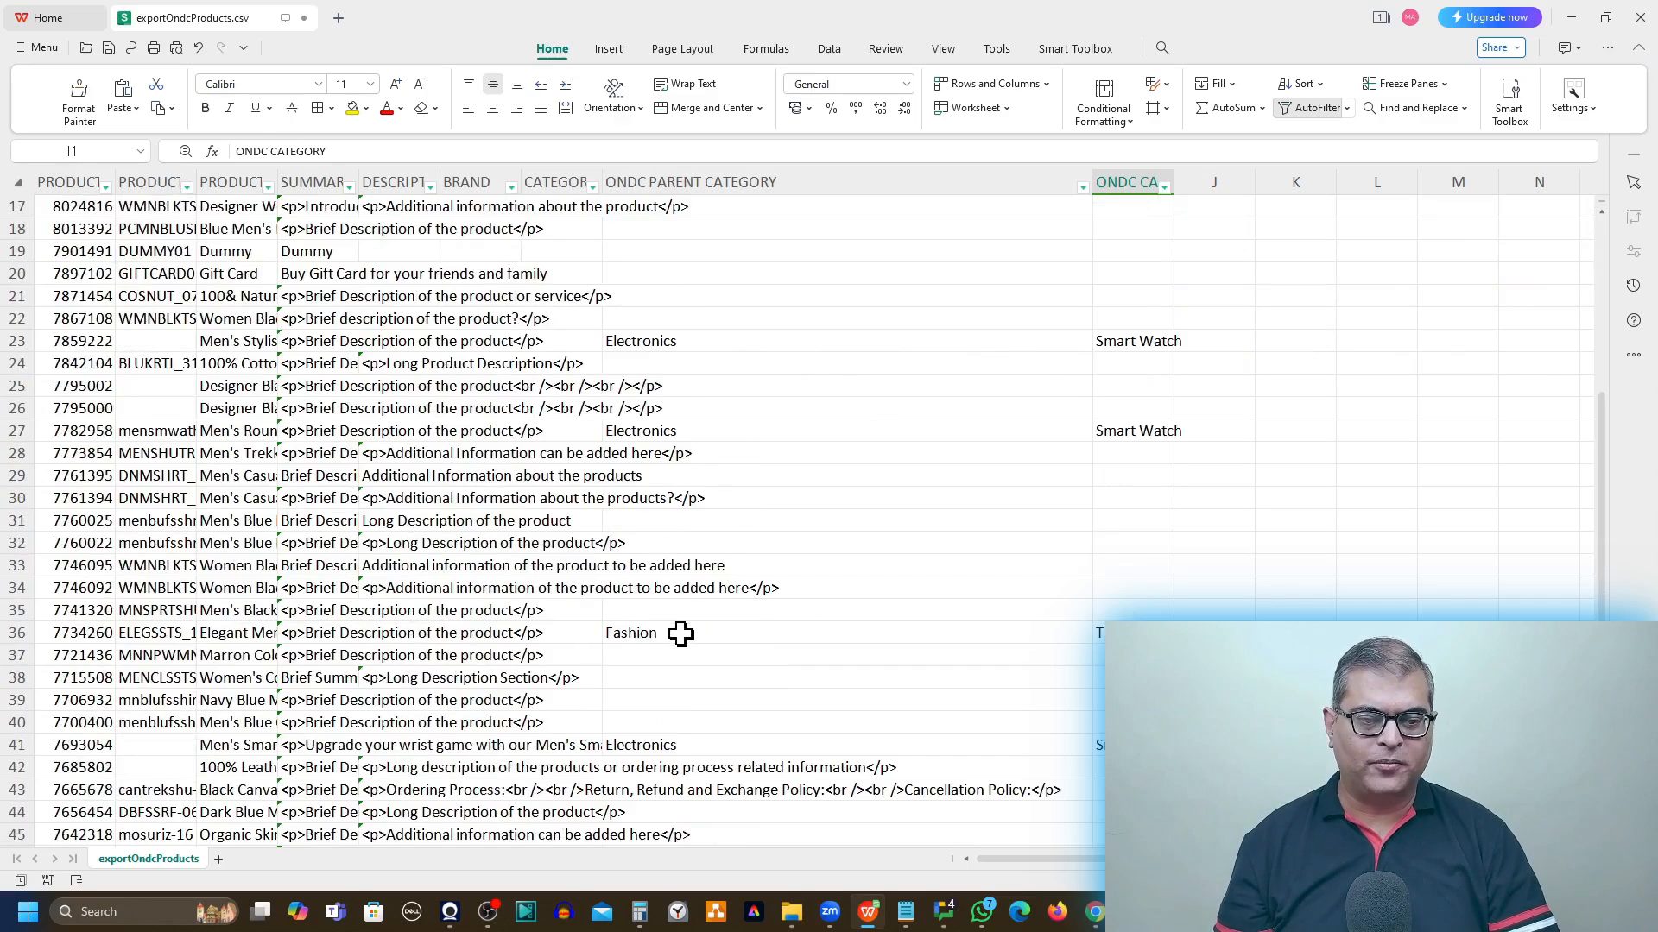
Step: Check the ONDC parent category and ONDC category assigned to the product in row 36
{"action": "mouse_move", "coordinate": [682, 633]}
{"action": "left_mouse_down"}
{"action": "mouse_move", "coordinate": [1114, 656]}
{"action": "mouse_move", "coordinate": [705, 632]}
{"action": "left_mouse_up"}
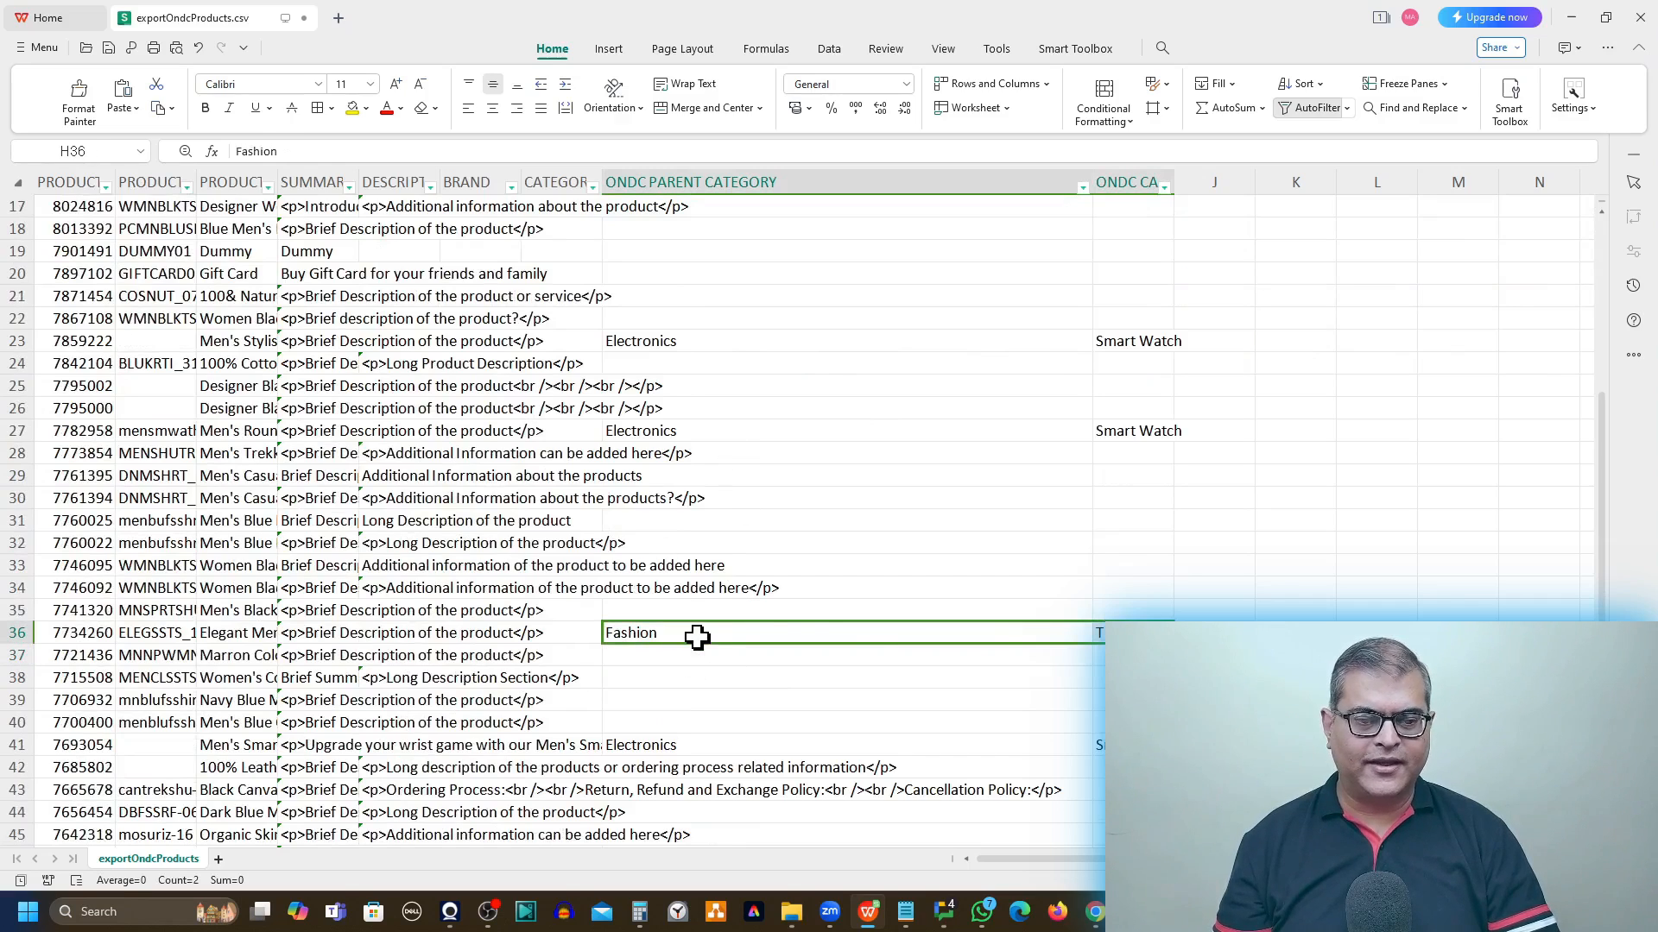
{"action": "left_click", "coordinate": [706, 632]}
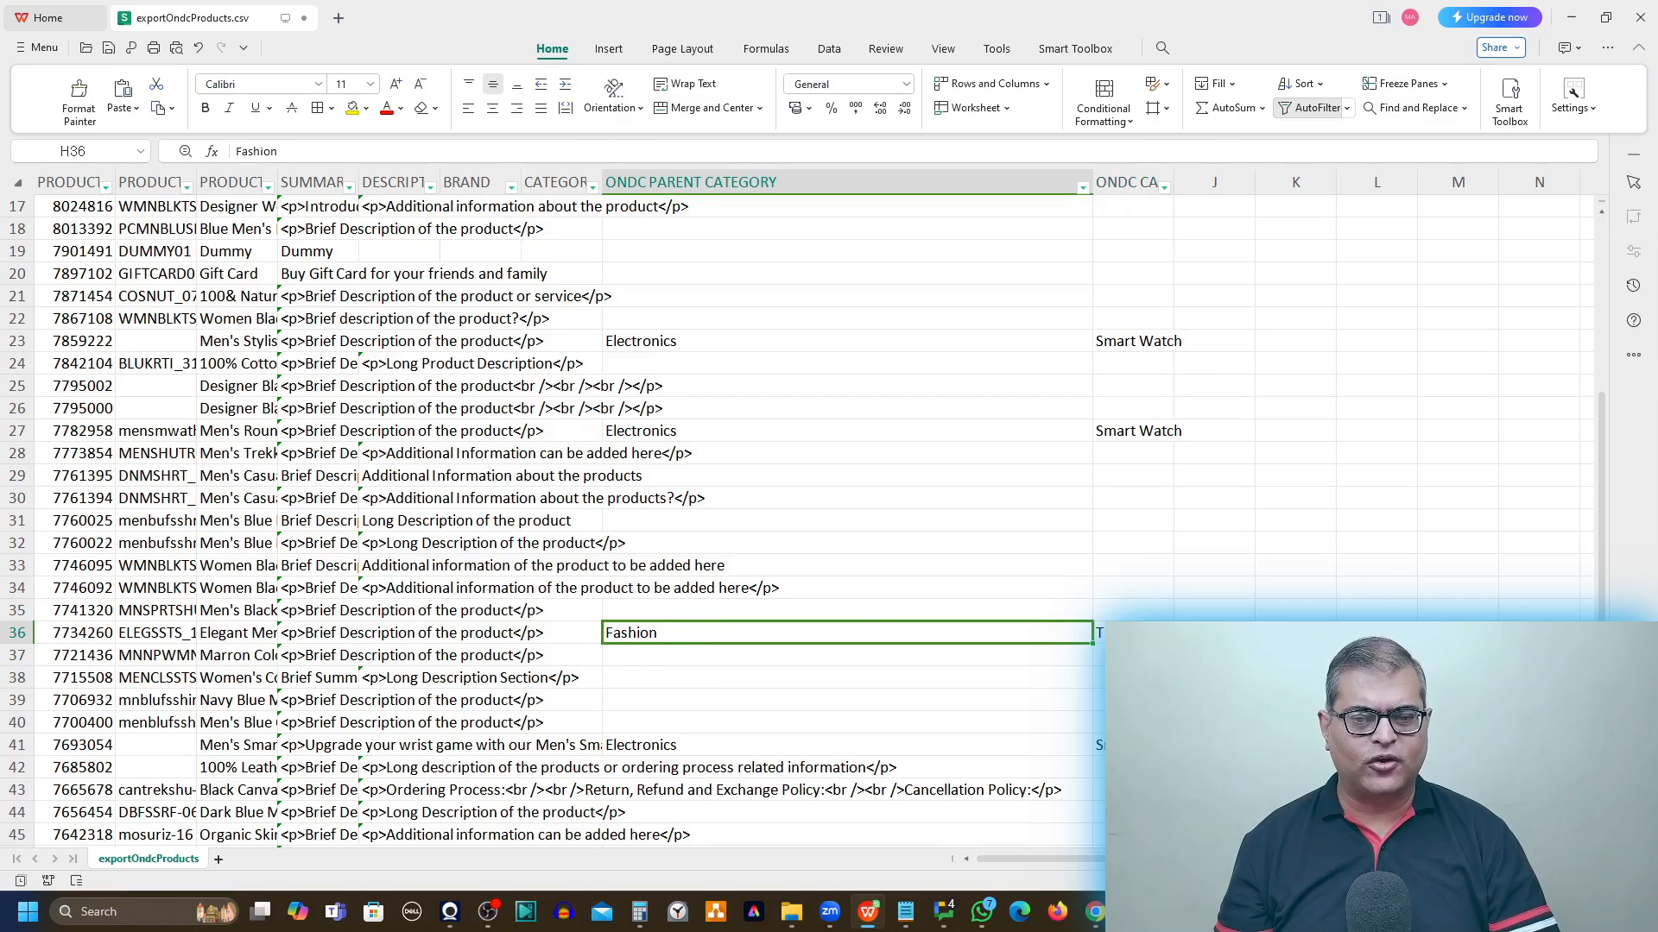
{"action": "left_click", "coordinate": [1133, 633]}
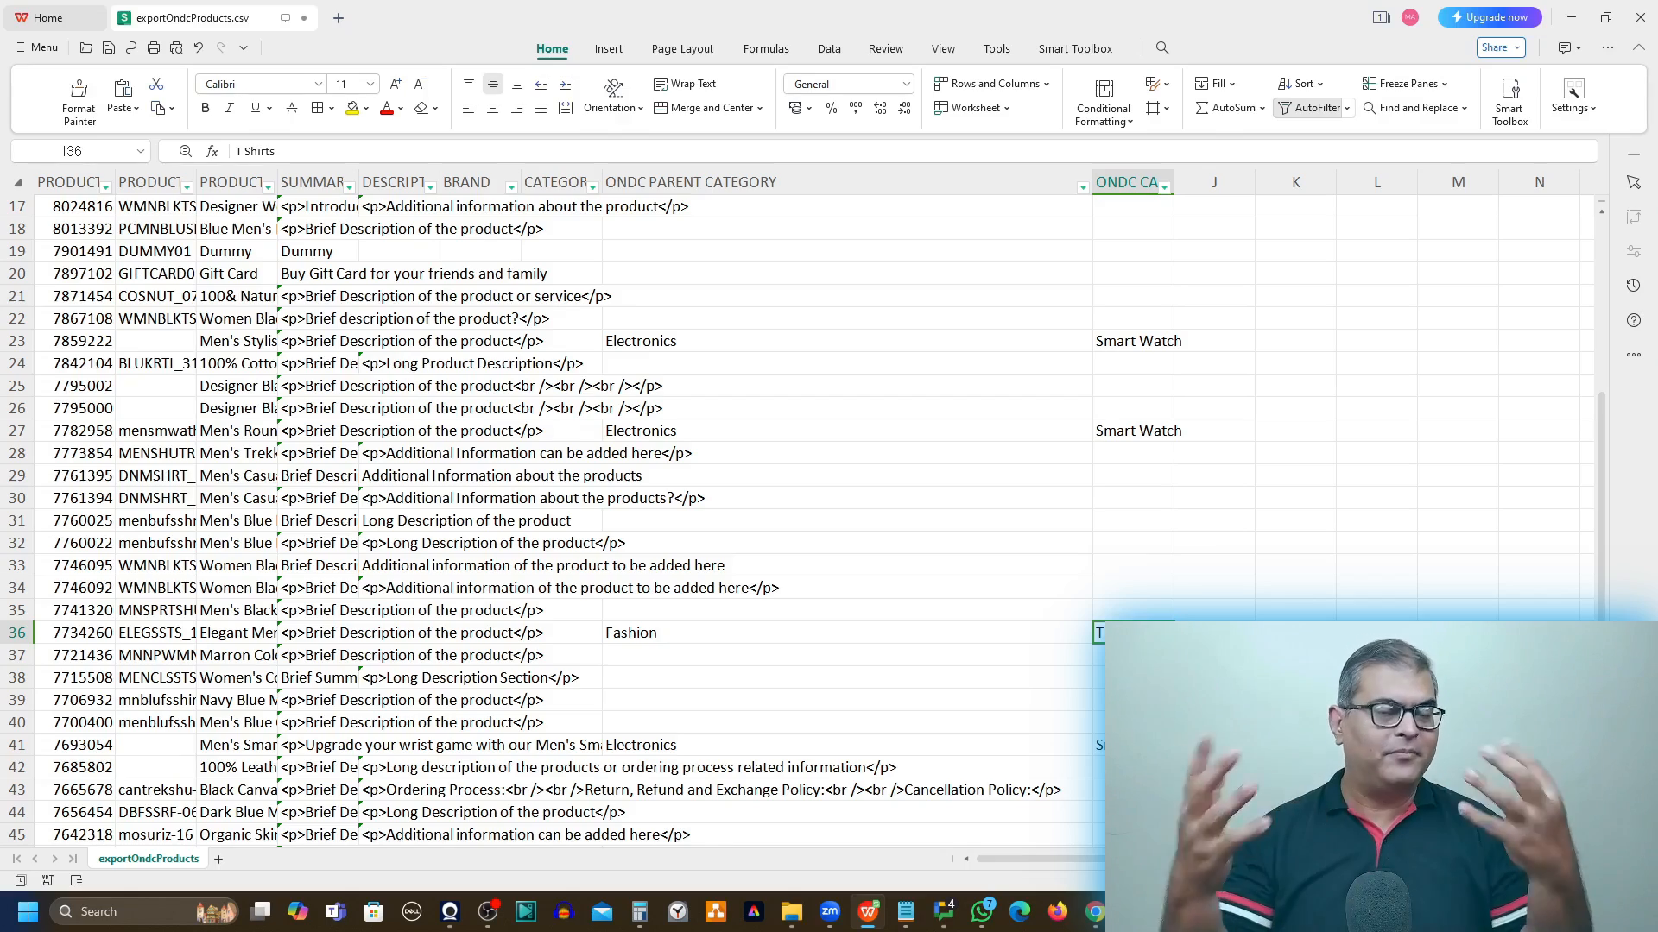
{"action": "scroll", "coordinate": [972, 581], "scroll_direction": "up", "scroll_amount": 3}
{"action": "scroll", "coordinate": [972, 582], "scroll_direction": "up", "scroll_amount": 2}
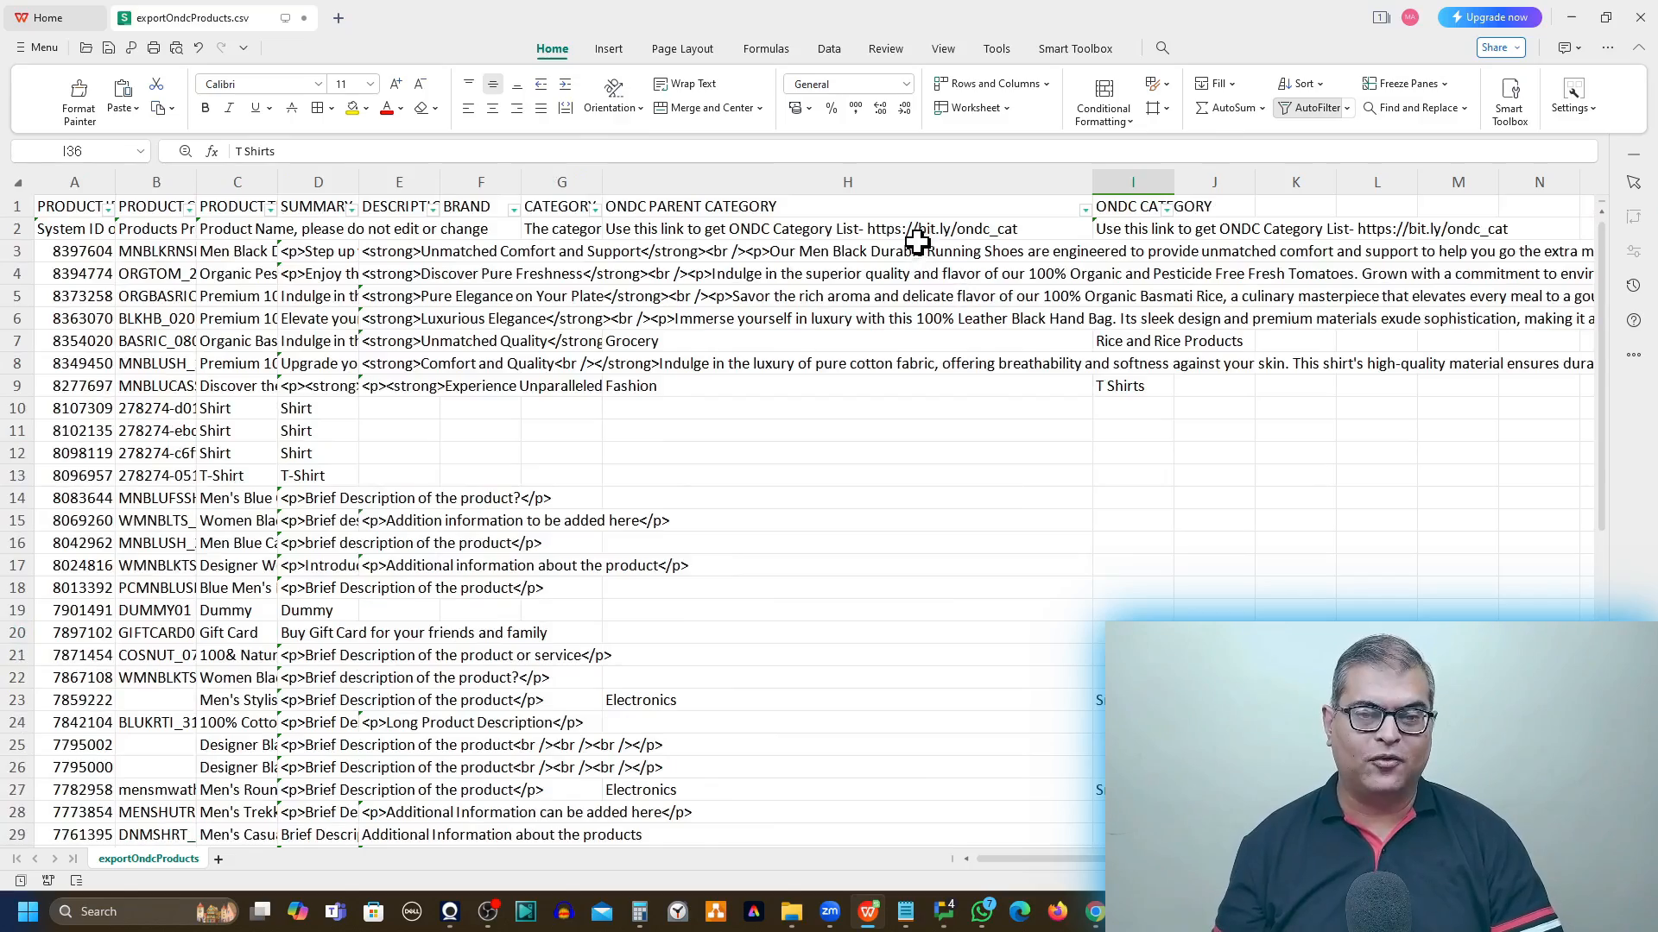
{"action": "key", "text": "ctrl"}
{"action": "key", "text": "ctrl"}
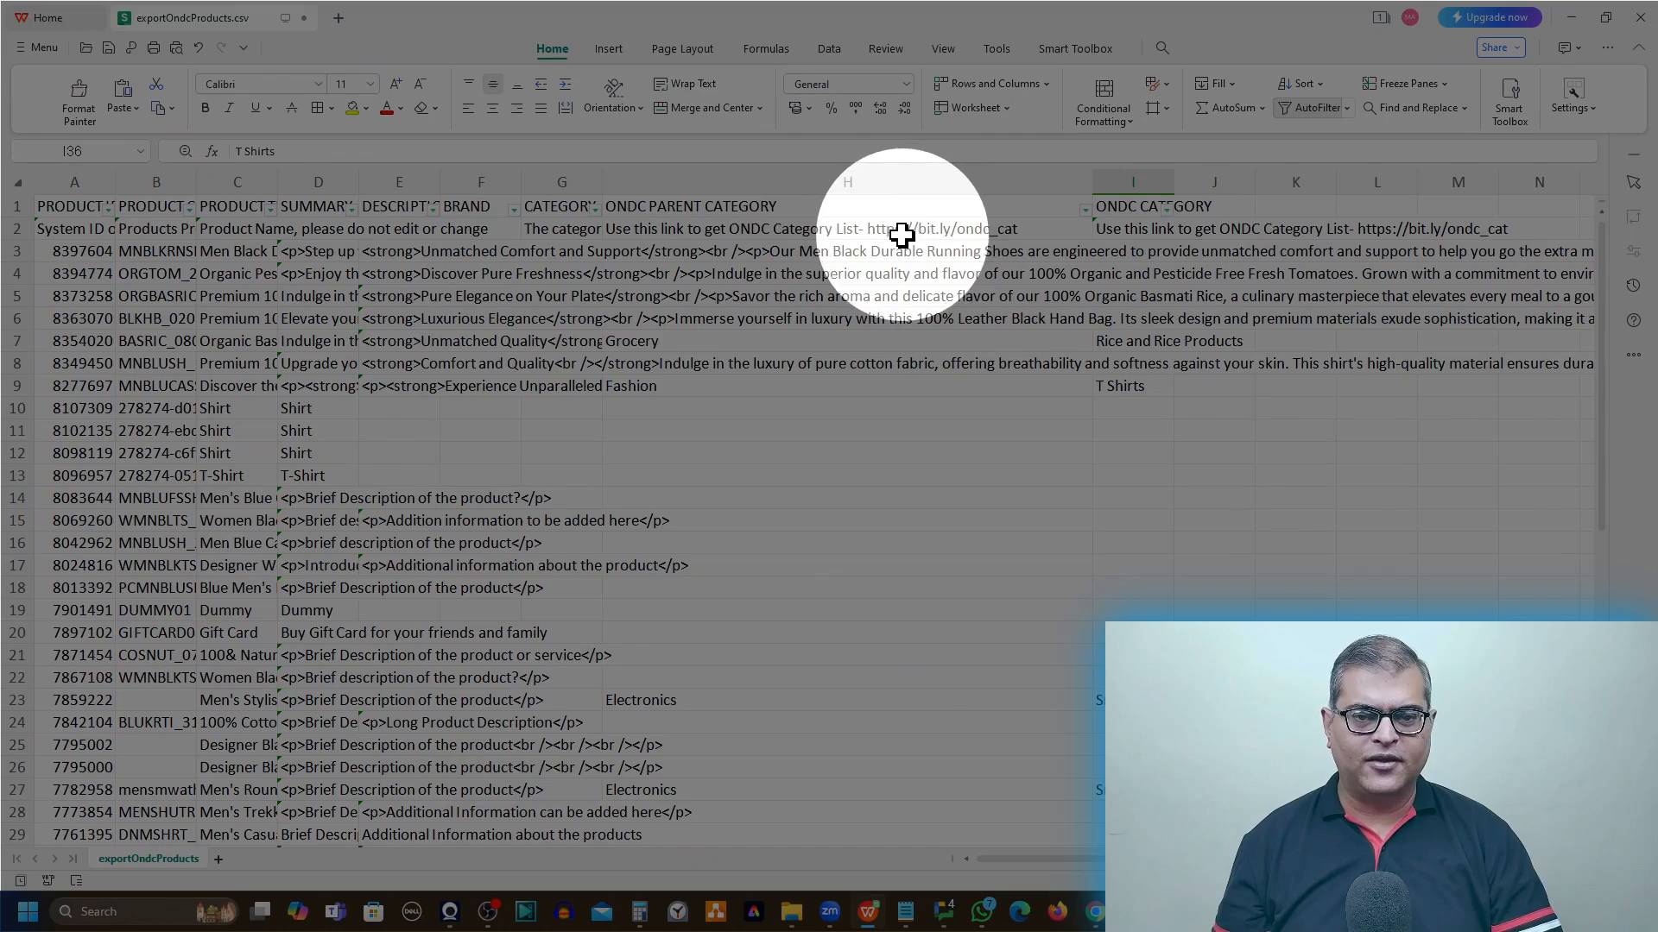
{"action": "left_click", "coordinate": [897, 231]}
{"action": "double_click", "coordinate": [871, 231]}
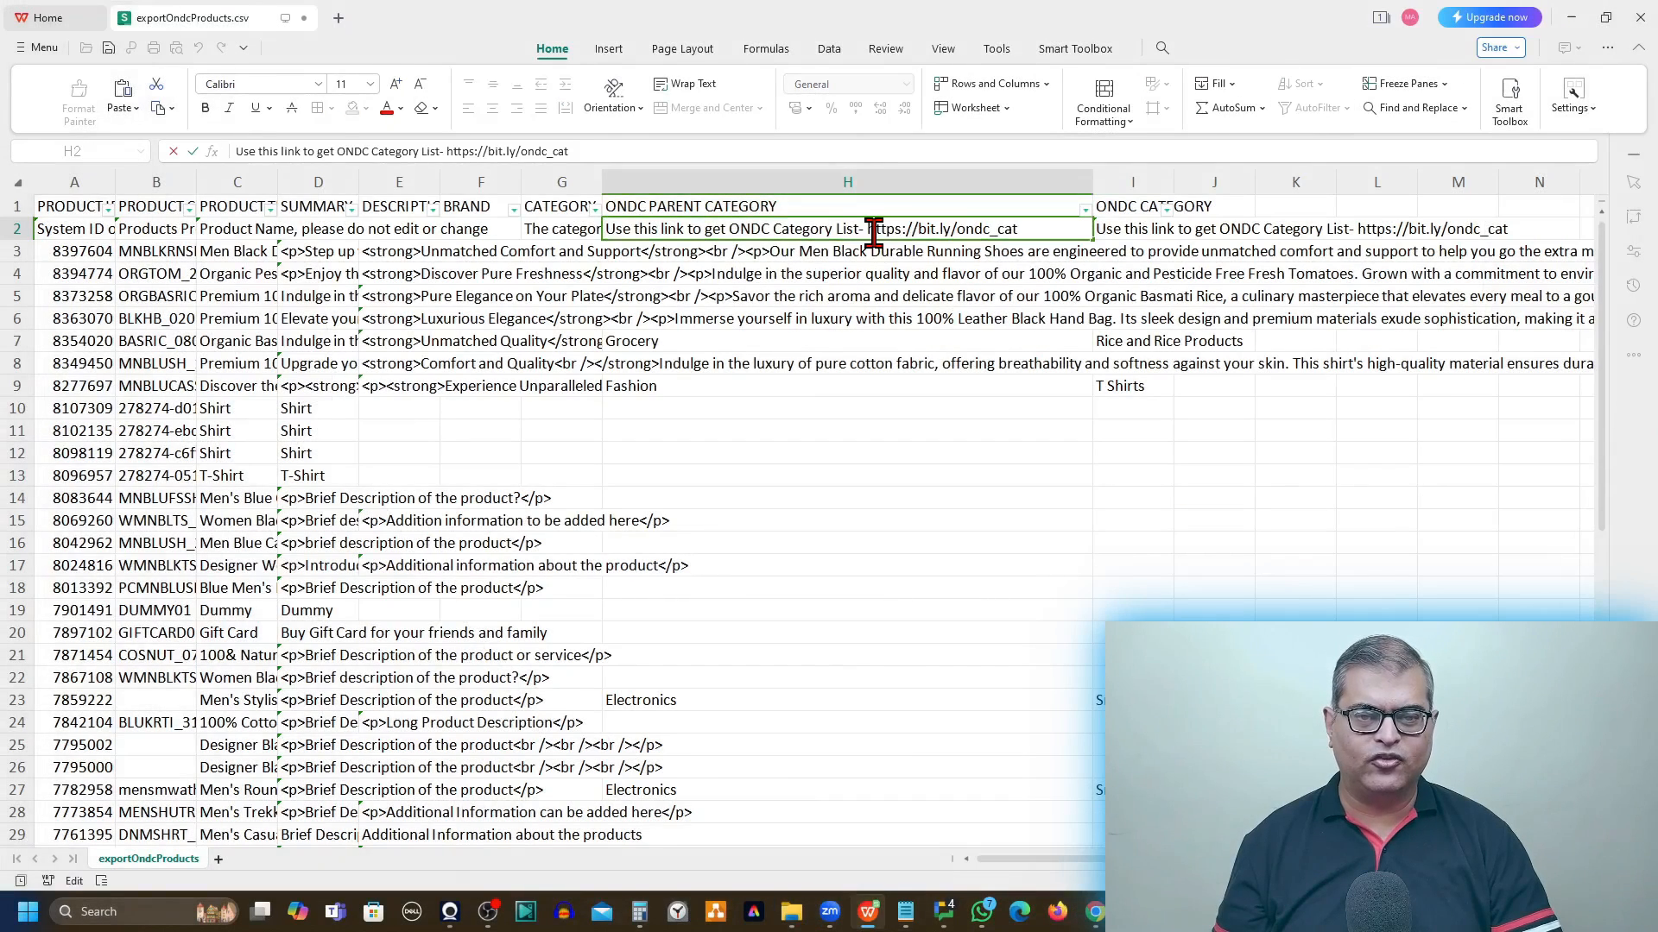
{"action": "left_click_drag", "start_coordinate": [865, 232], "coordinate": [1033, 235]}
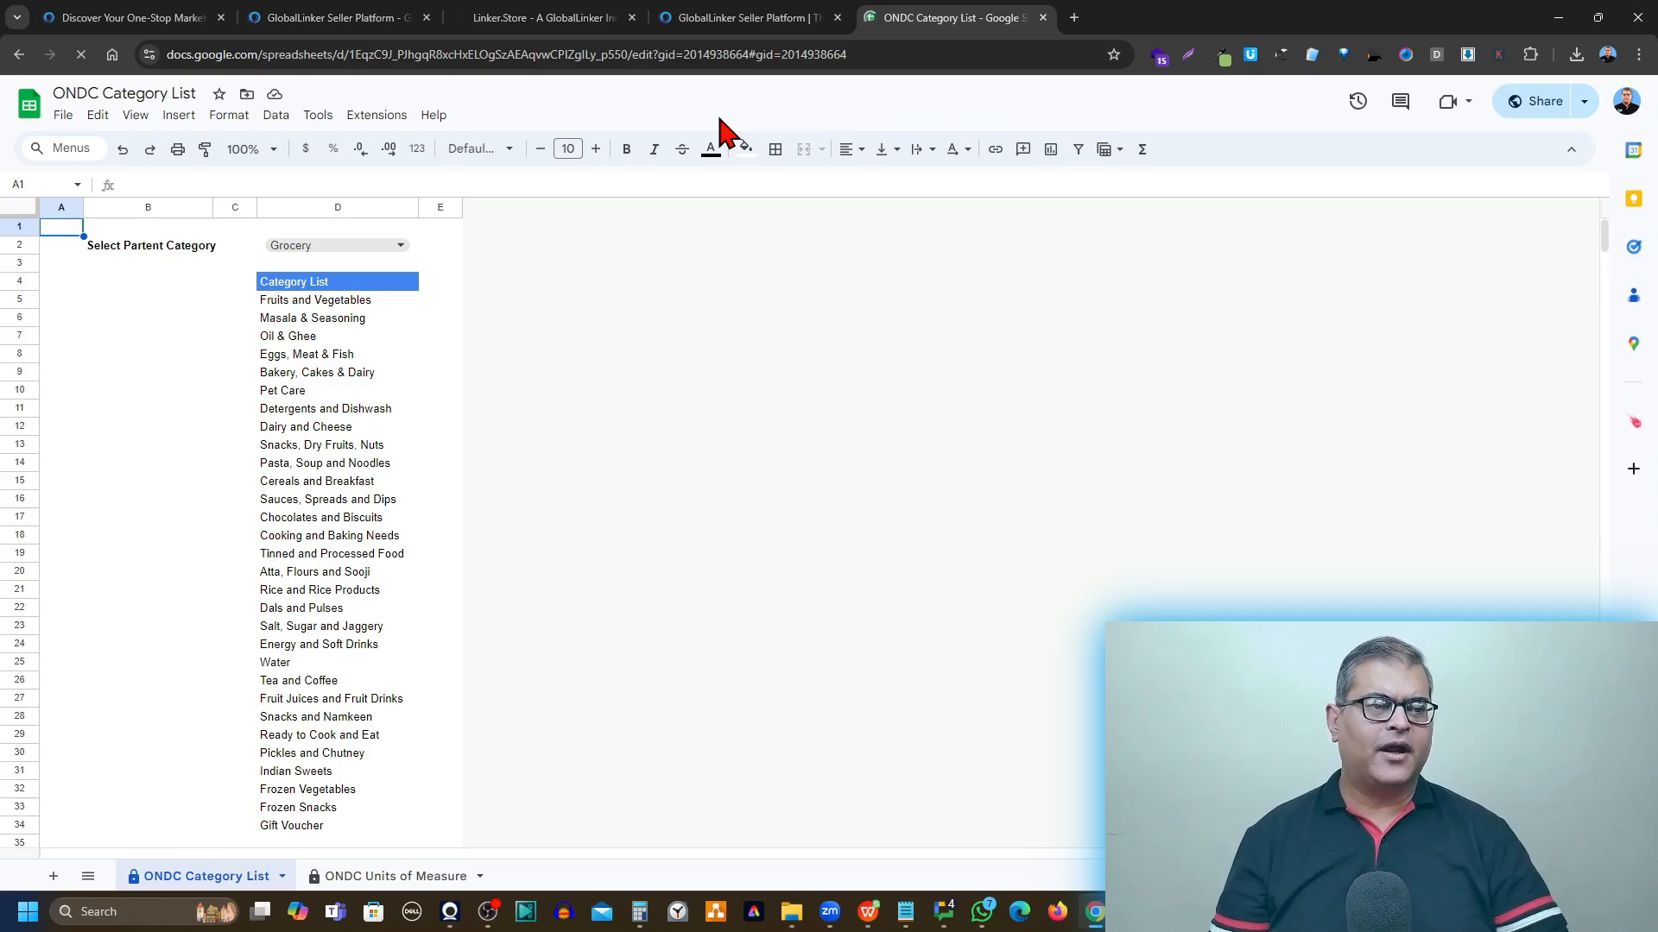
Step: Choose Fashion as the parent category in the ONDC Category List sheet, and find and copy Suits among its categories
{"action": "left_click", "coordinate": [354, 248]}
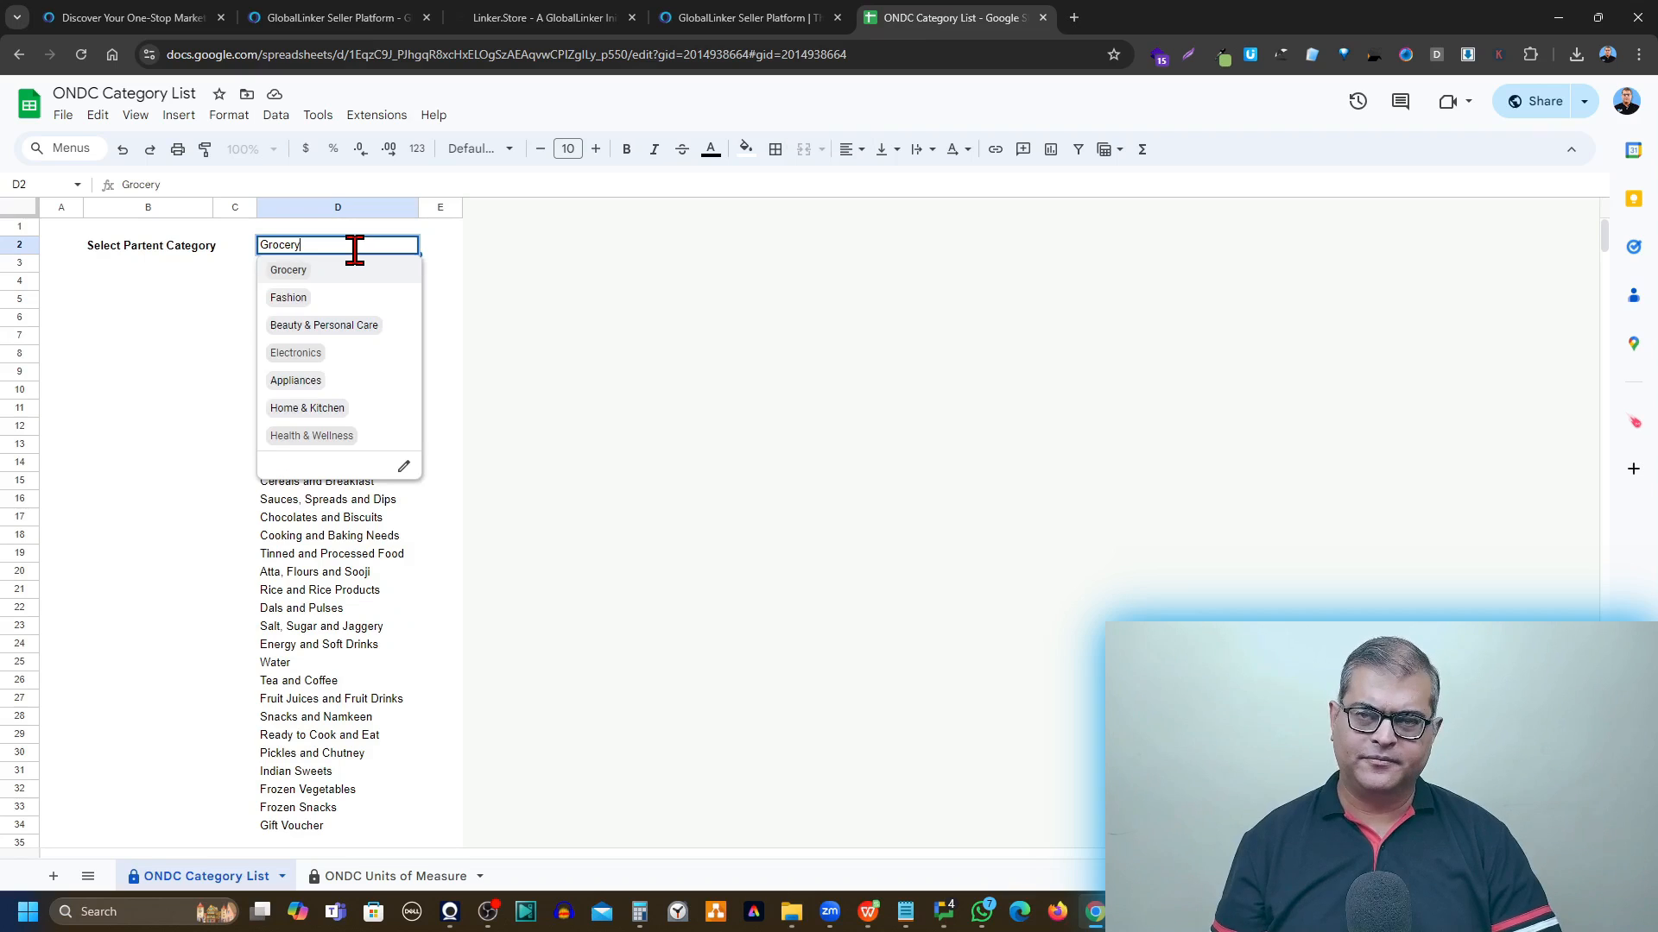
{"action": "left_click", "coordinate": [311, 299]}
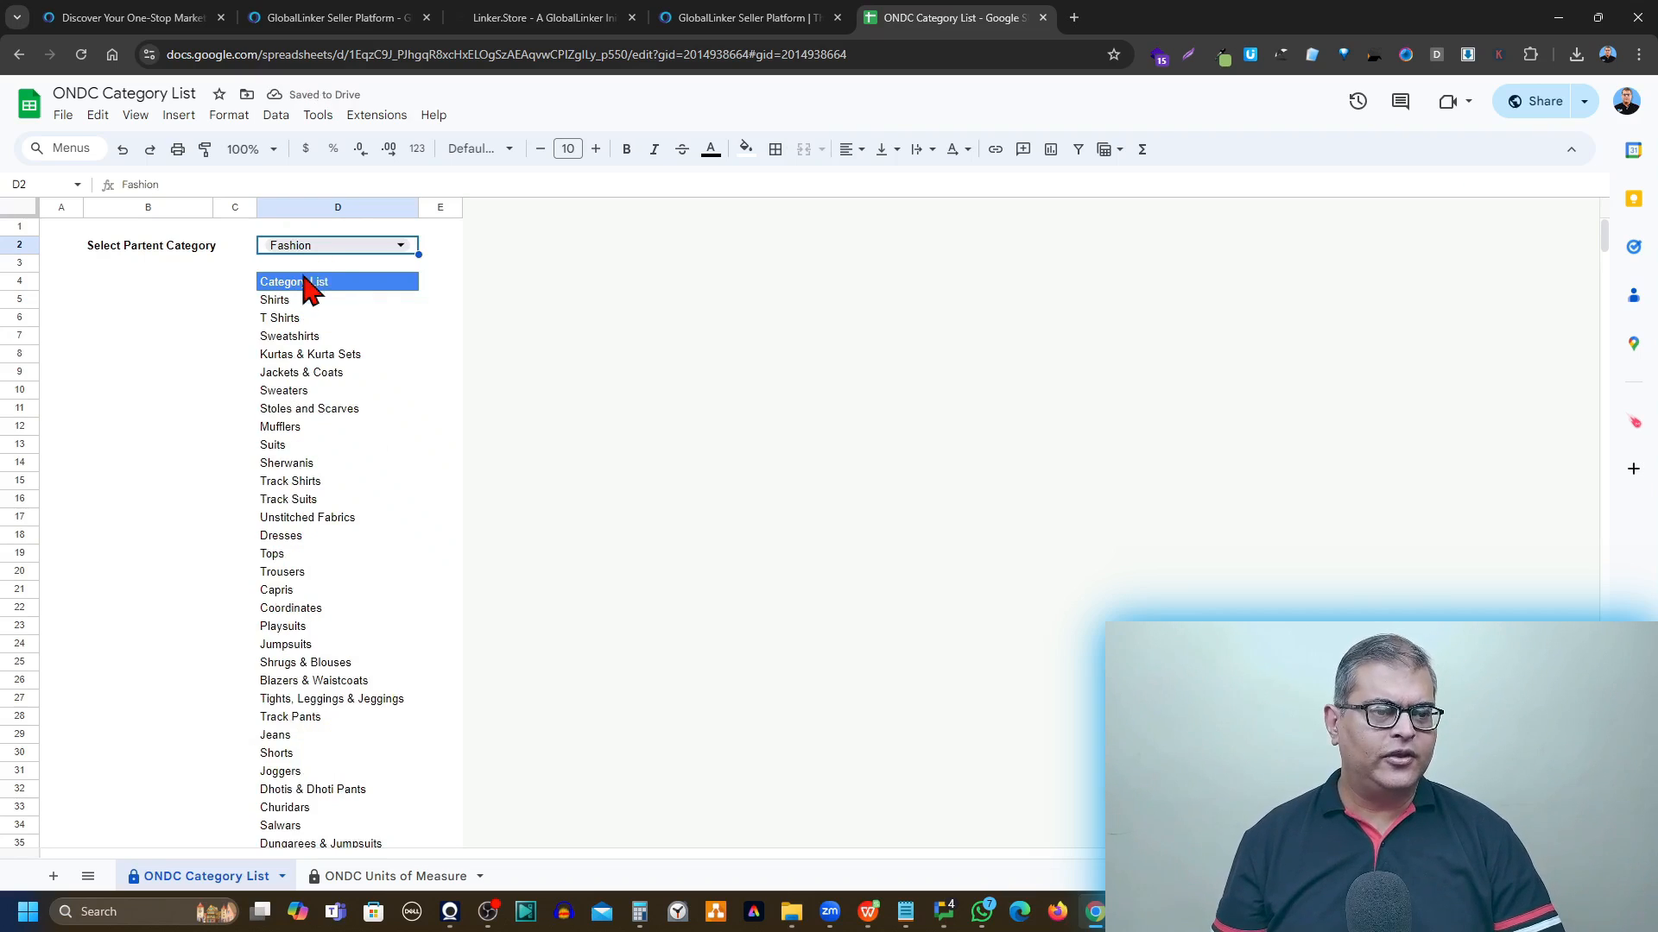
{"action": "scroll", "coordinate": [269, 447], "scroll_direction": "down", "scroll_amount": 7}
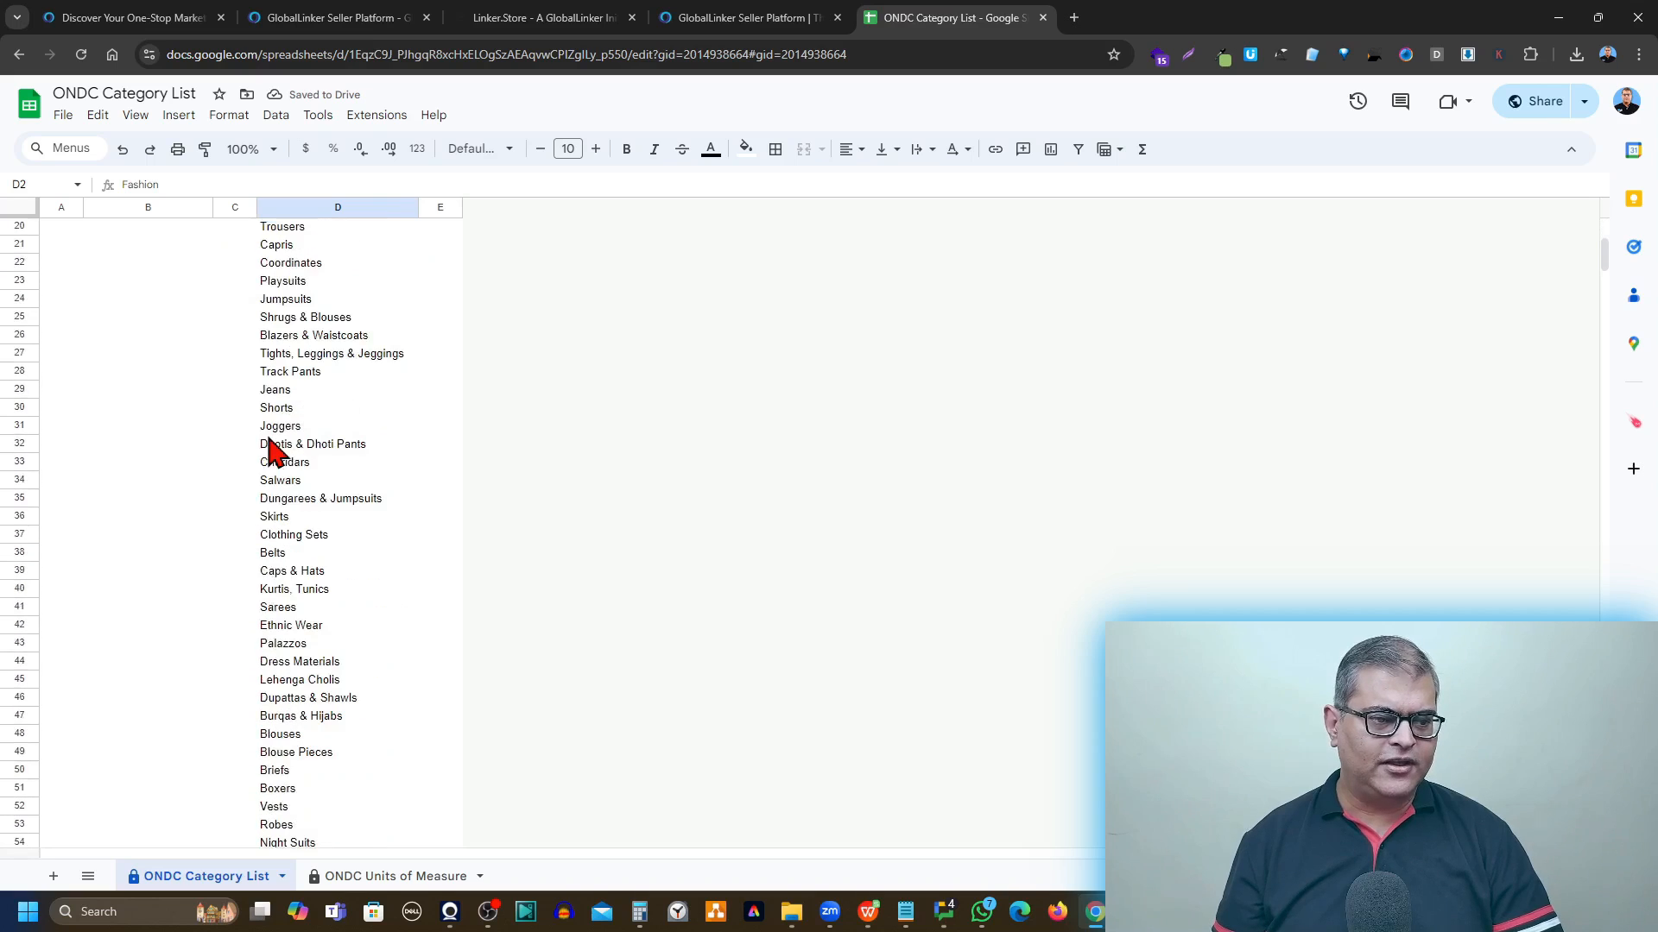
{"action": "scroll", "coordinate": [272, 446], "scroll_direction": "down", "scroll_amount": 2}
{"action": "scroll", "coordinate": [276, 446], "scroll_direction": "up", "scroll_amount": 6}
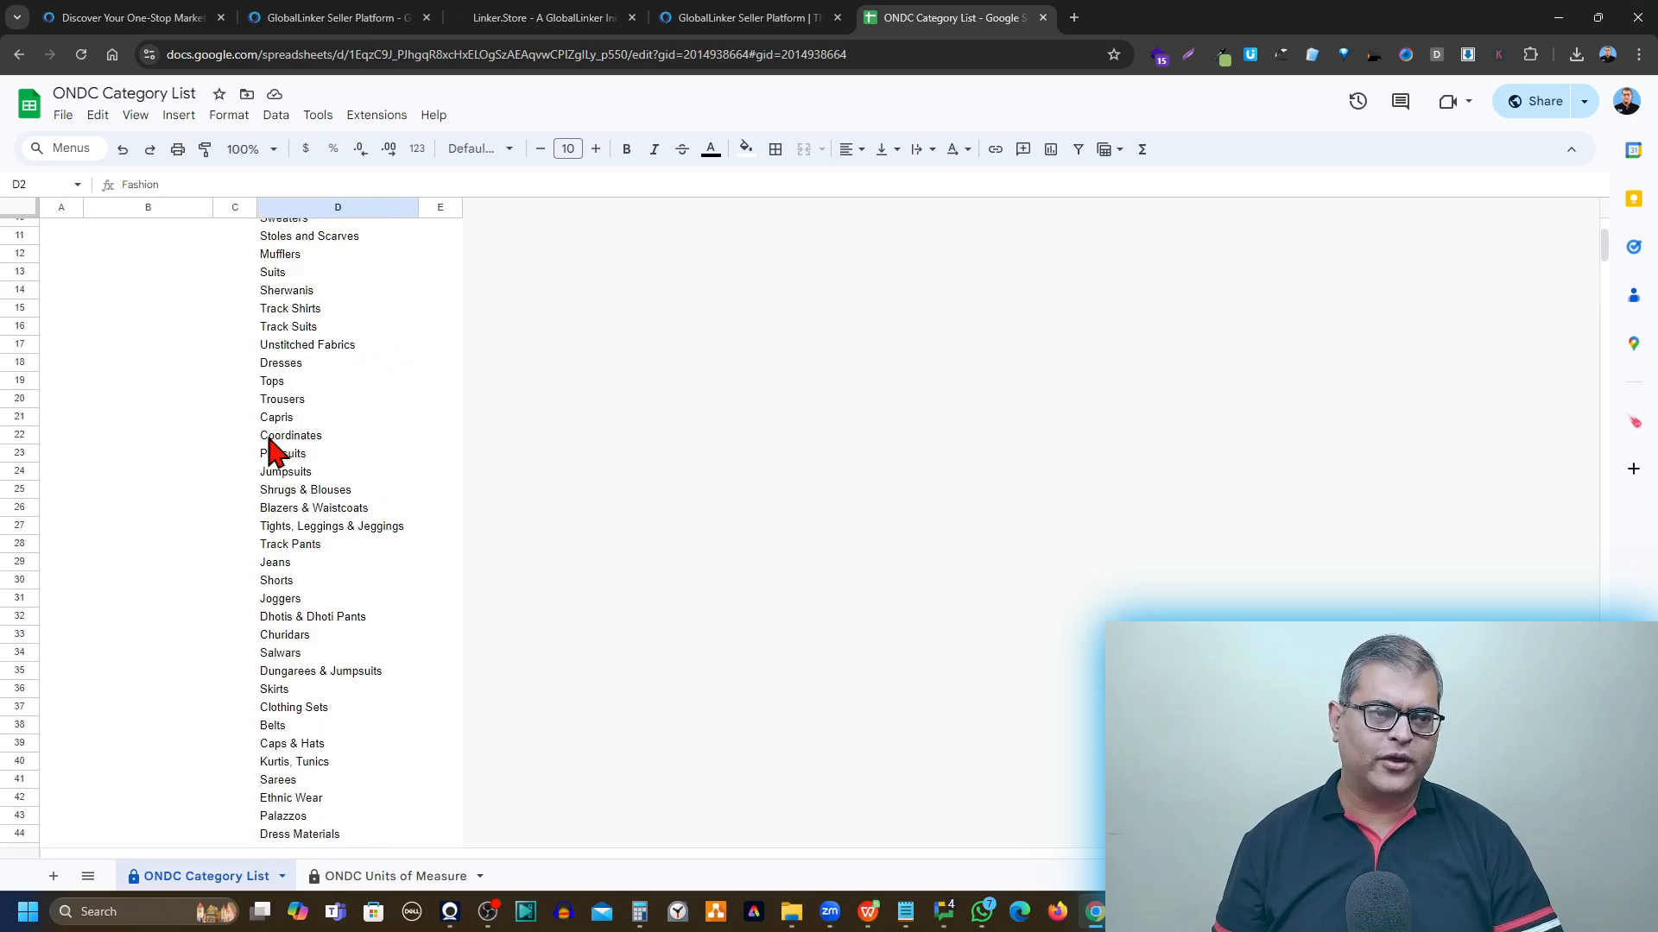
{"action": "scroll", "coordinate": [302, 361], "scroll_direction": "up", "scroll_amount": 2}
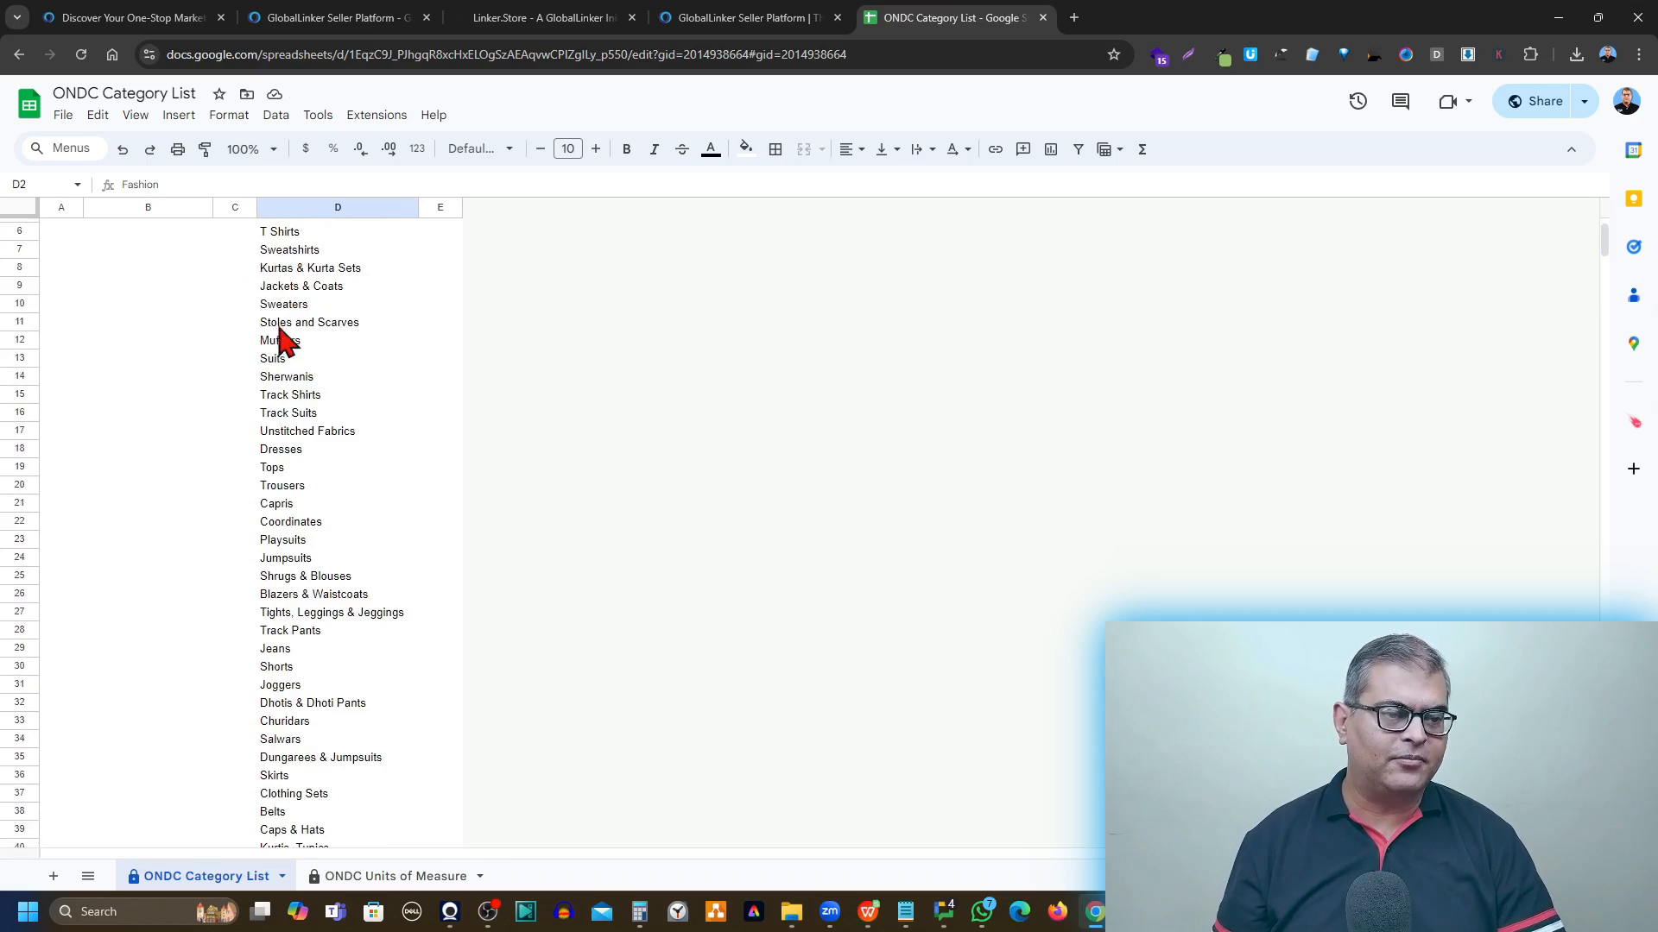
{"action": "left_click", "coordinate": [272, 358]}
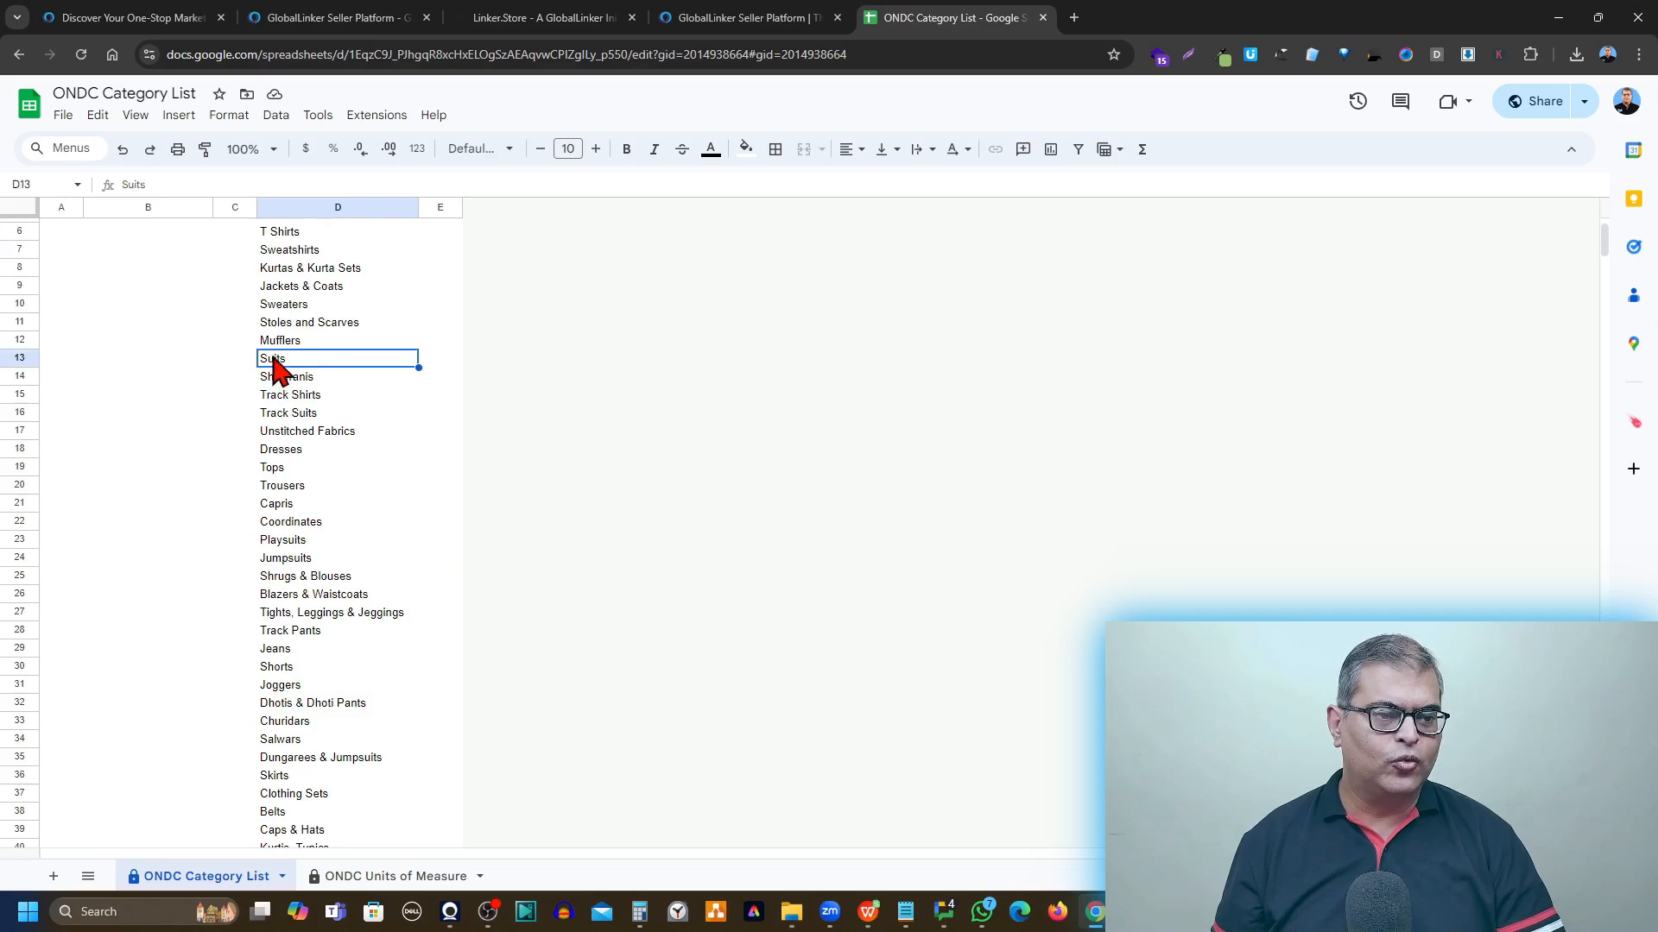
{"action": "key", "text": "ctrl+c"}
{"action": "scroll", "coordinate": [275, 369], "scroll_direction": "up", "scroll_amount": 2}
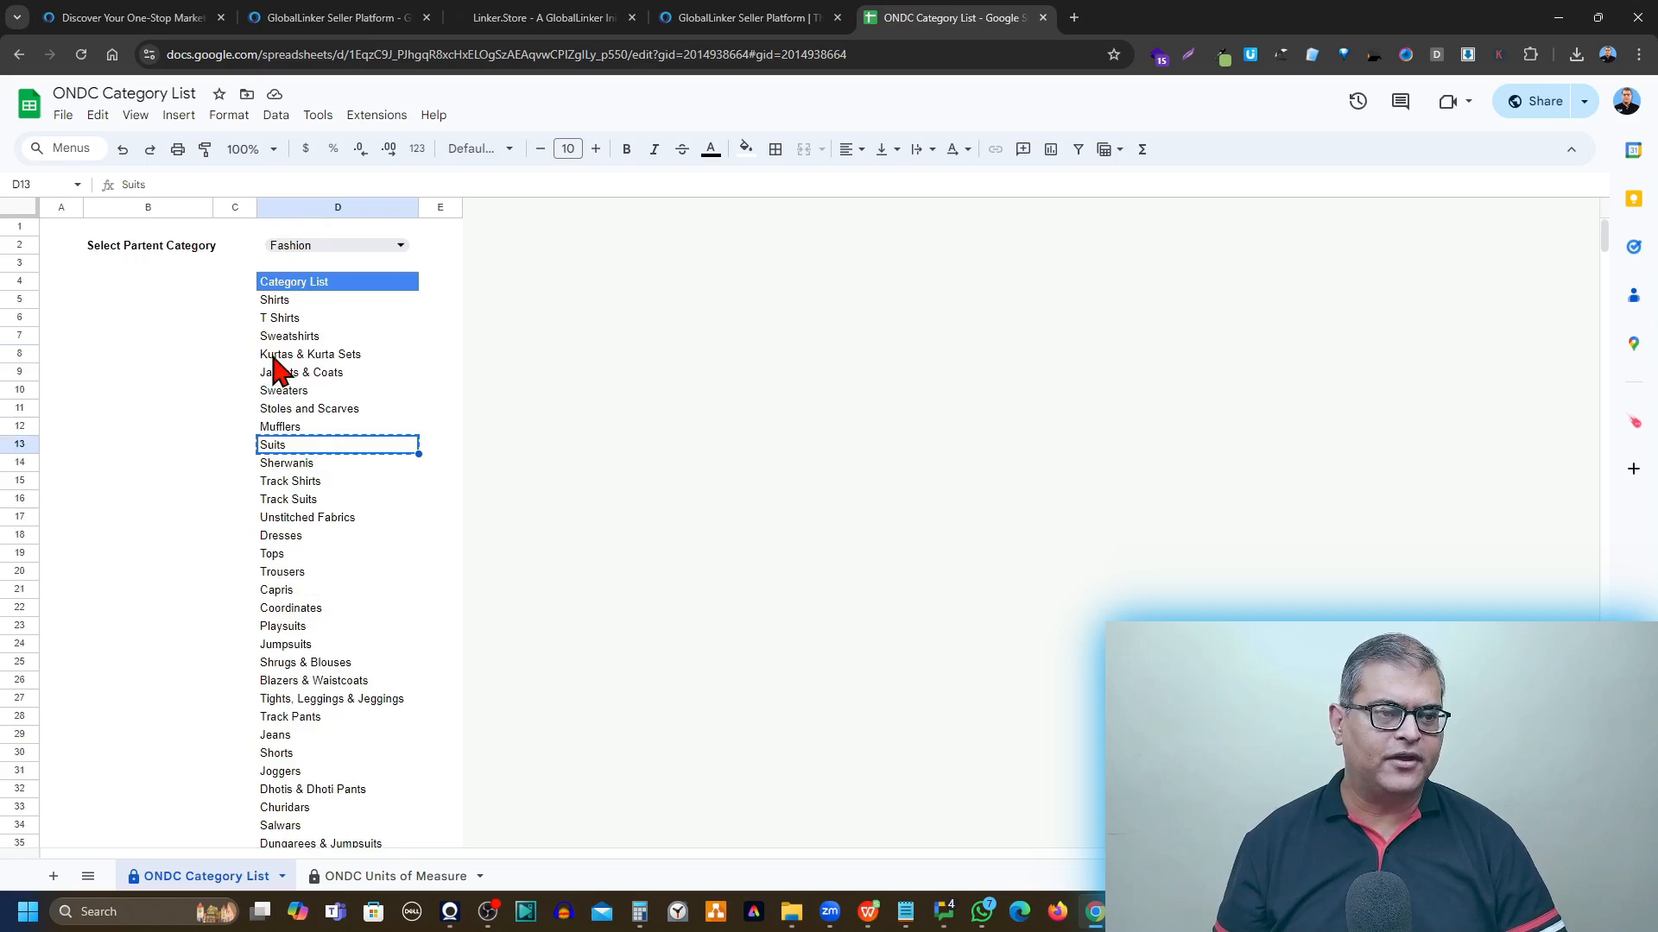
Step: Copy the parent category Fashion from the sheet into cell H10 of exportOndcProducts.csv in WPS Office
{"action": "left_click", "coordinate": [268, 248]}
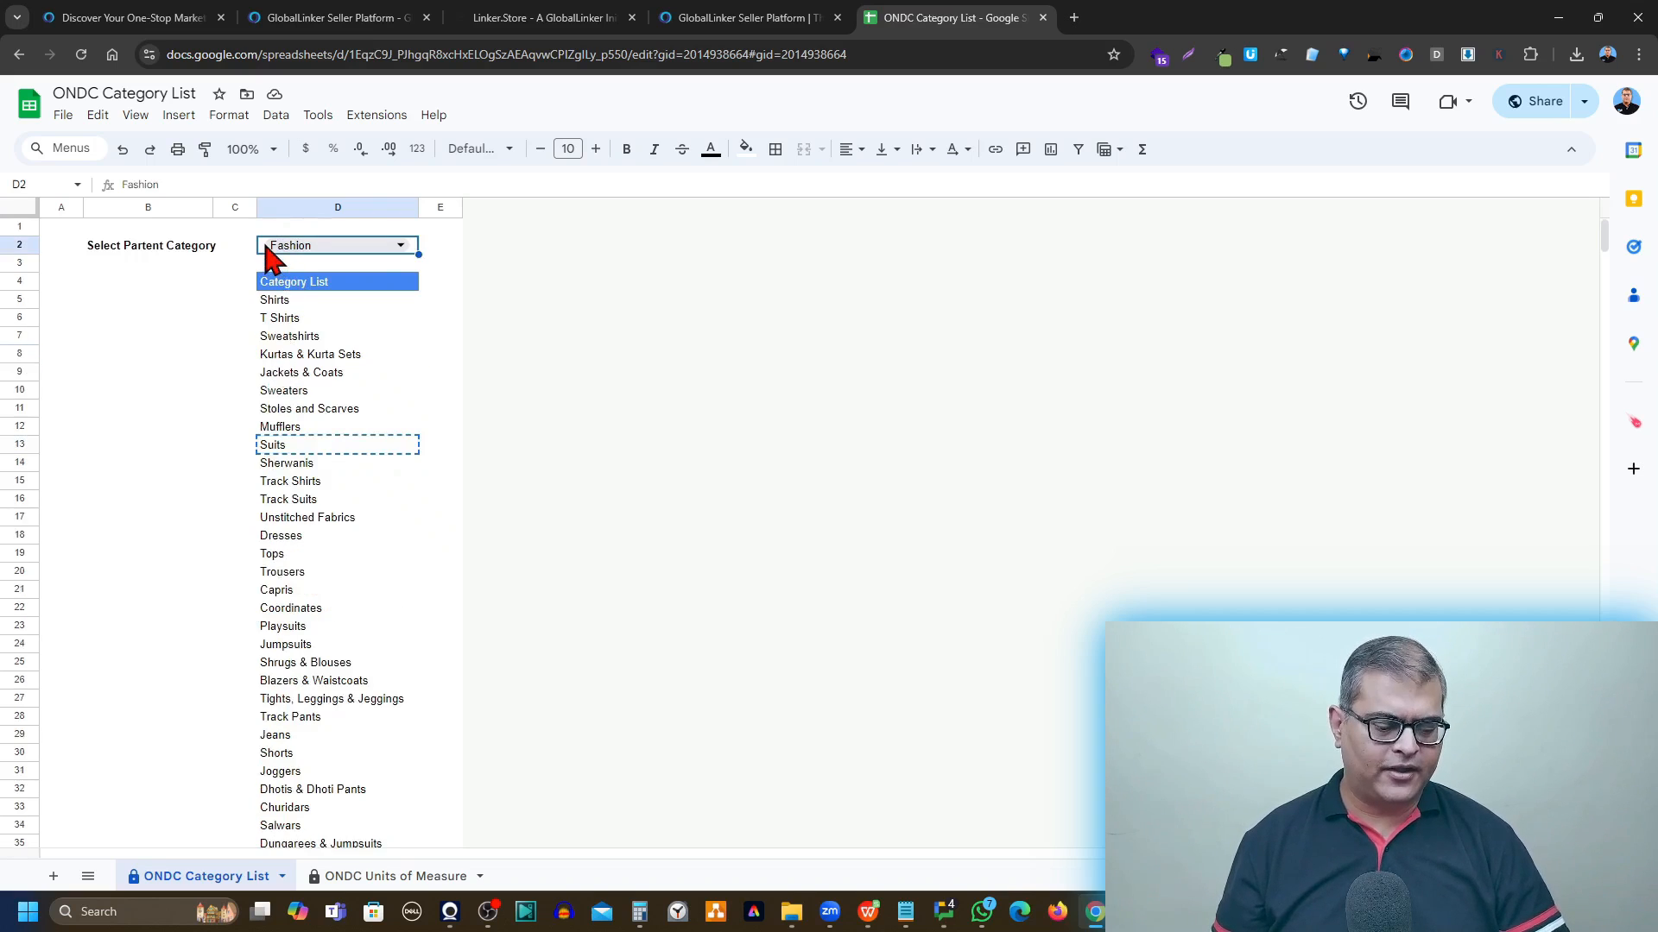
{"action": "key", "text": "alt+Tab"}
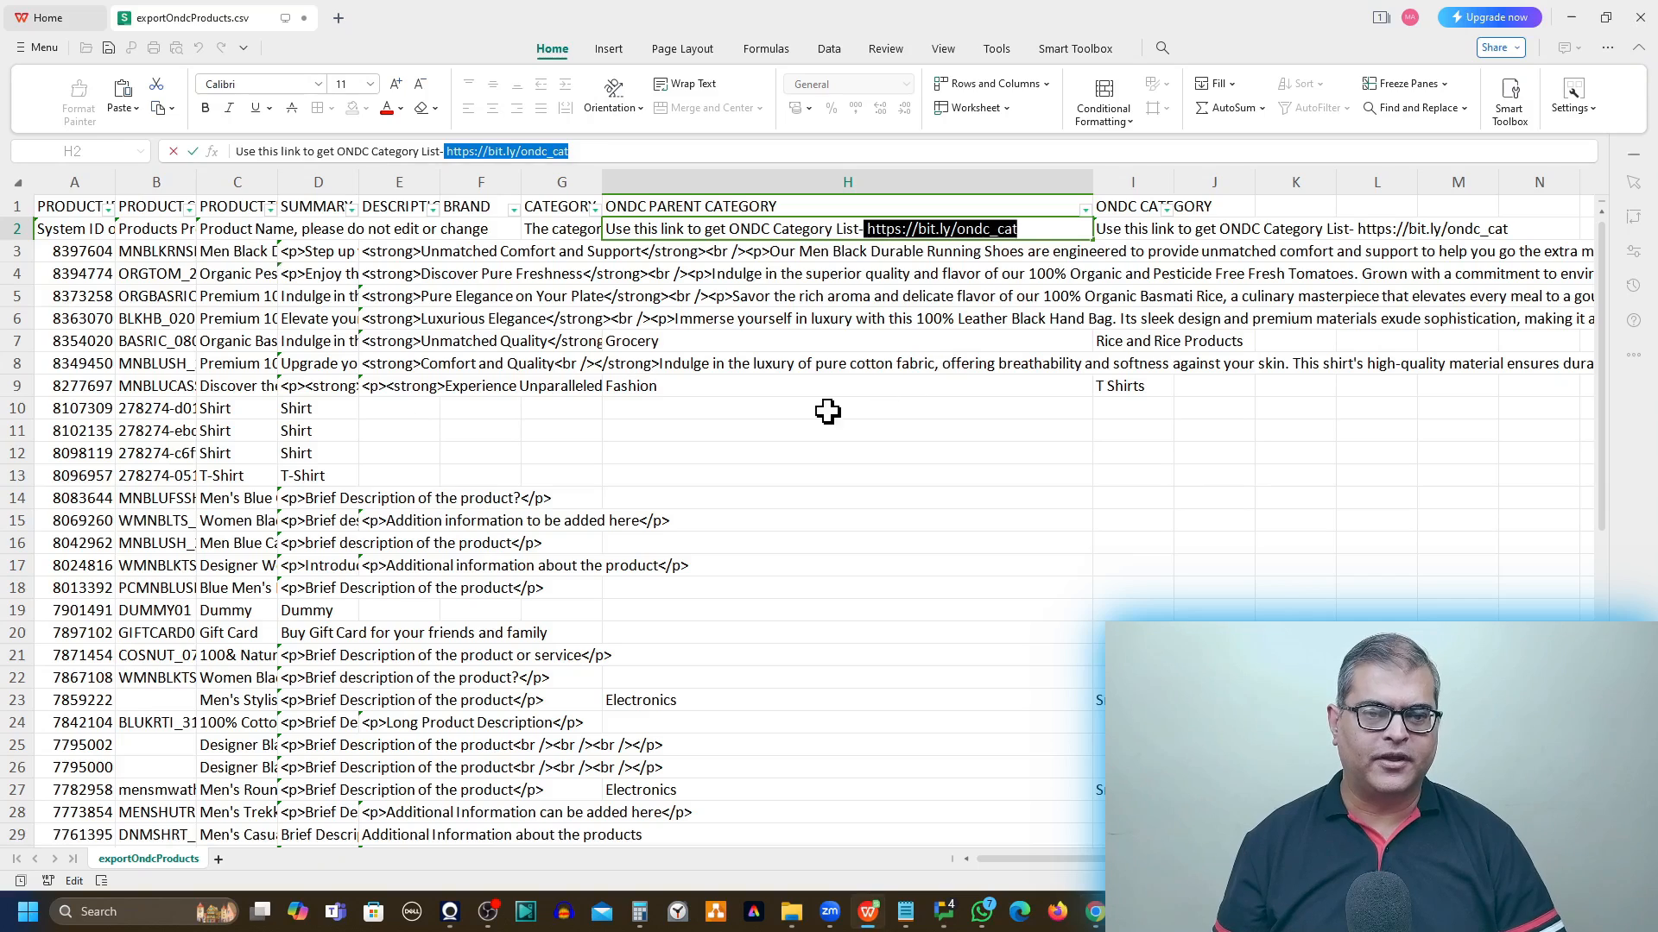
{"action": "left_click", "coordinate": [773, 415]}
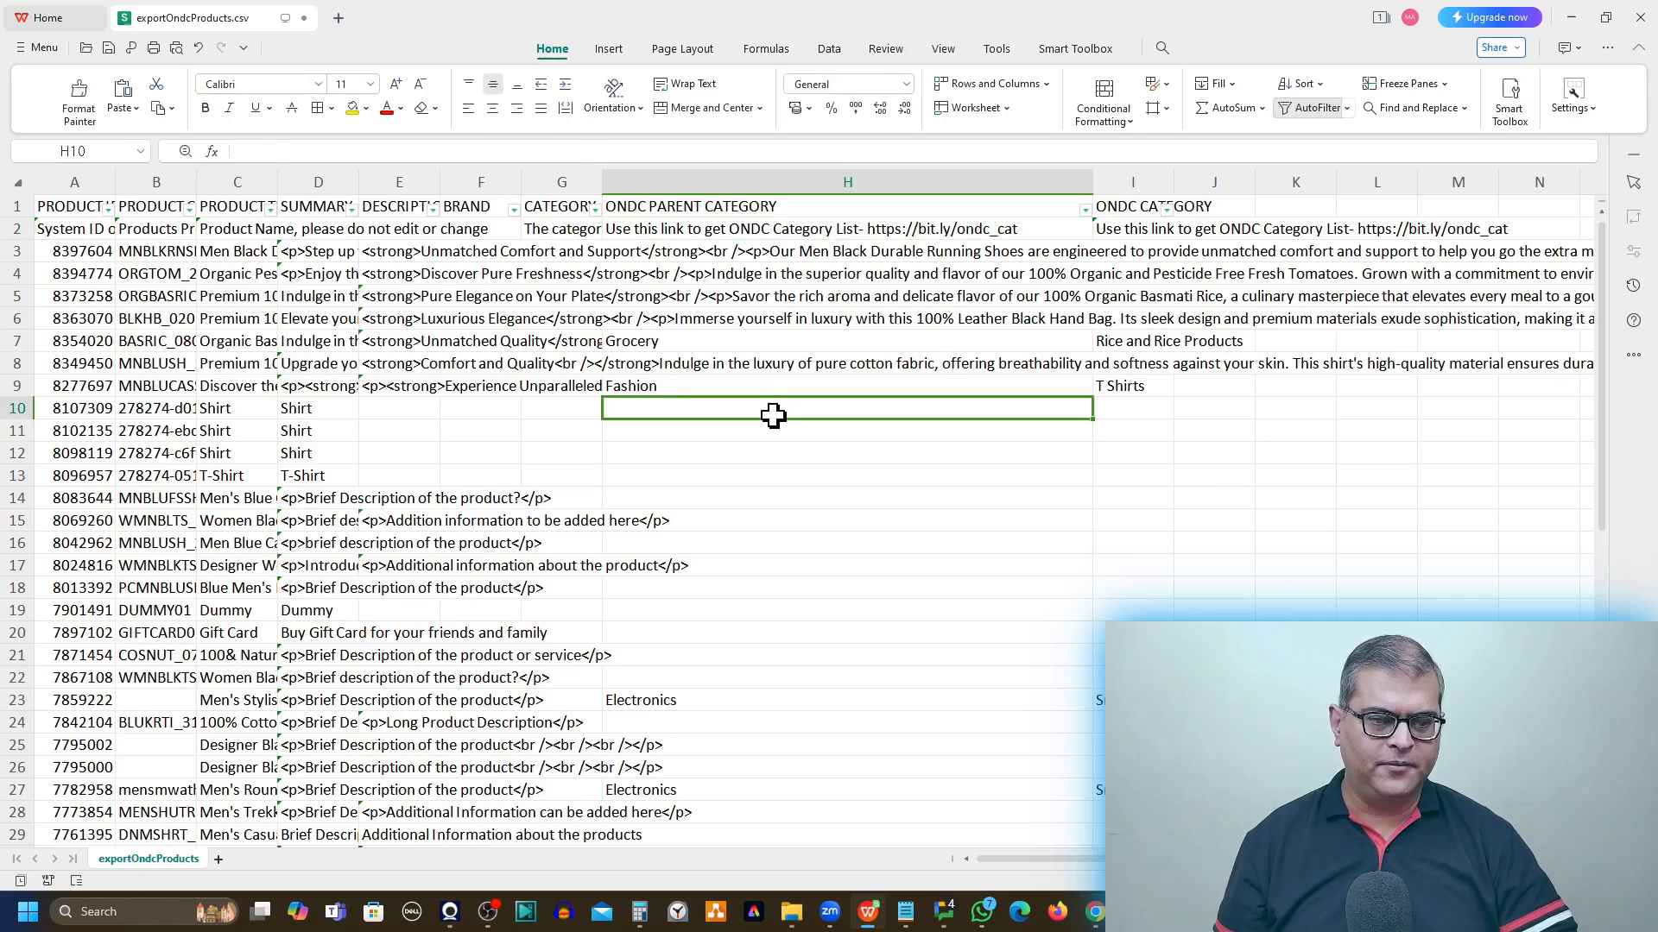
{"action": "key", "text": "ctrl+v"}
Step: Copy the category Suits from the Google Sheets category list into the ONDC CATEGORY cell I10 of exportOndcProducts.csv
{"action": "left_click", "coordinate": [1157, 409]}
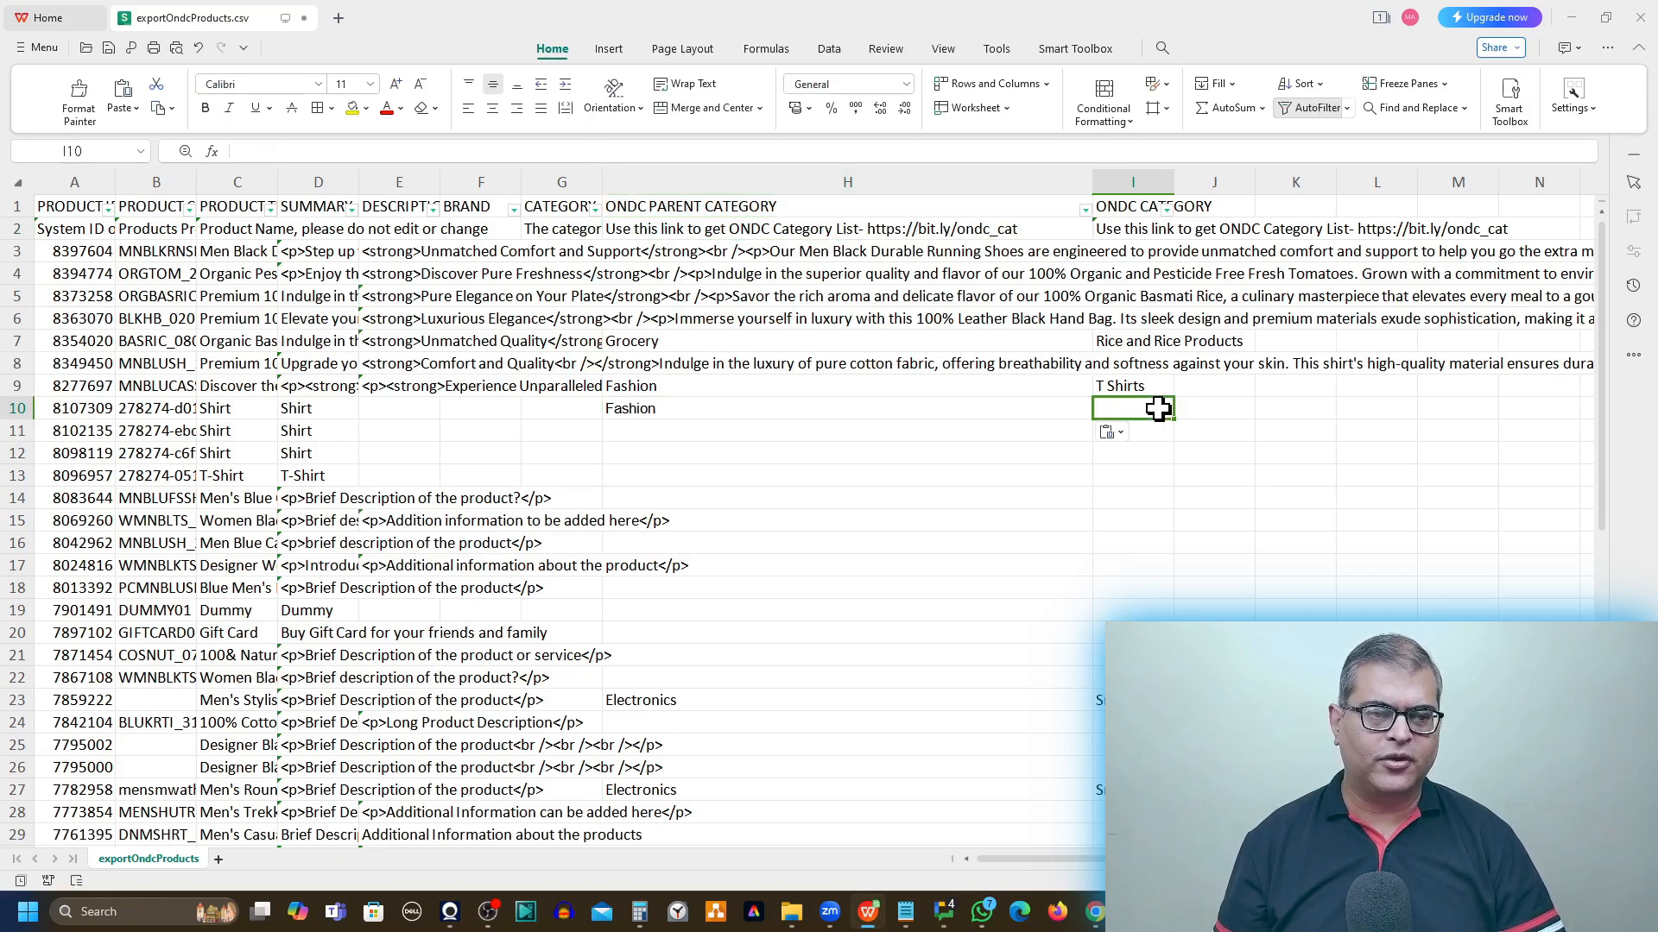
{"action": "key", "text": "alt+Tab"}
{"action": "left_click", "coordinate": [289, 449]}
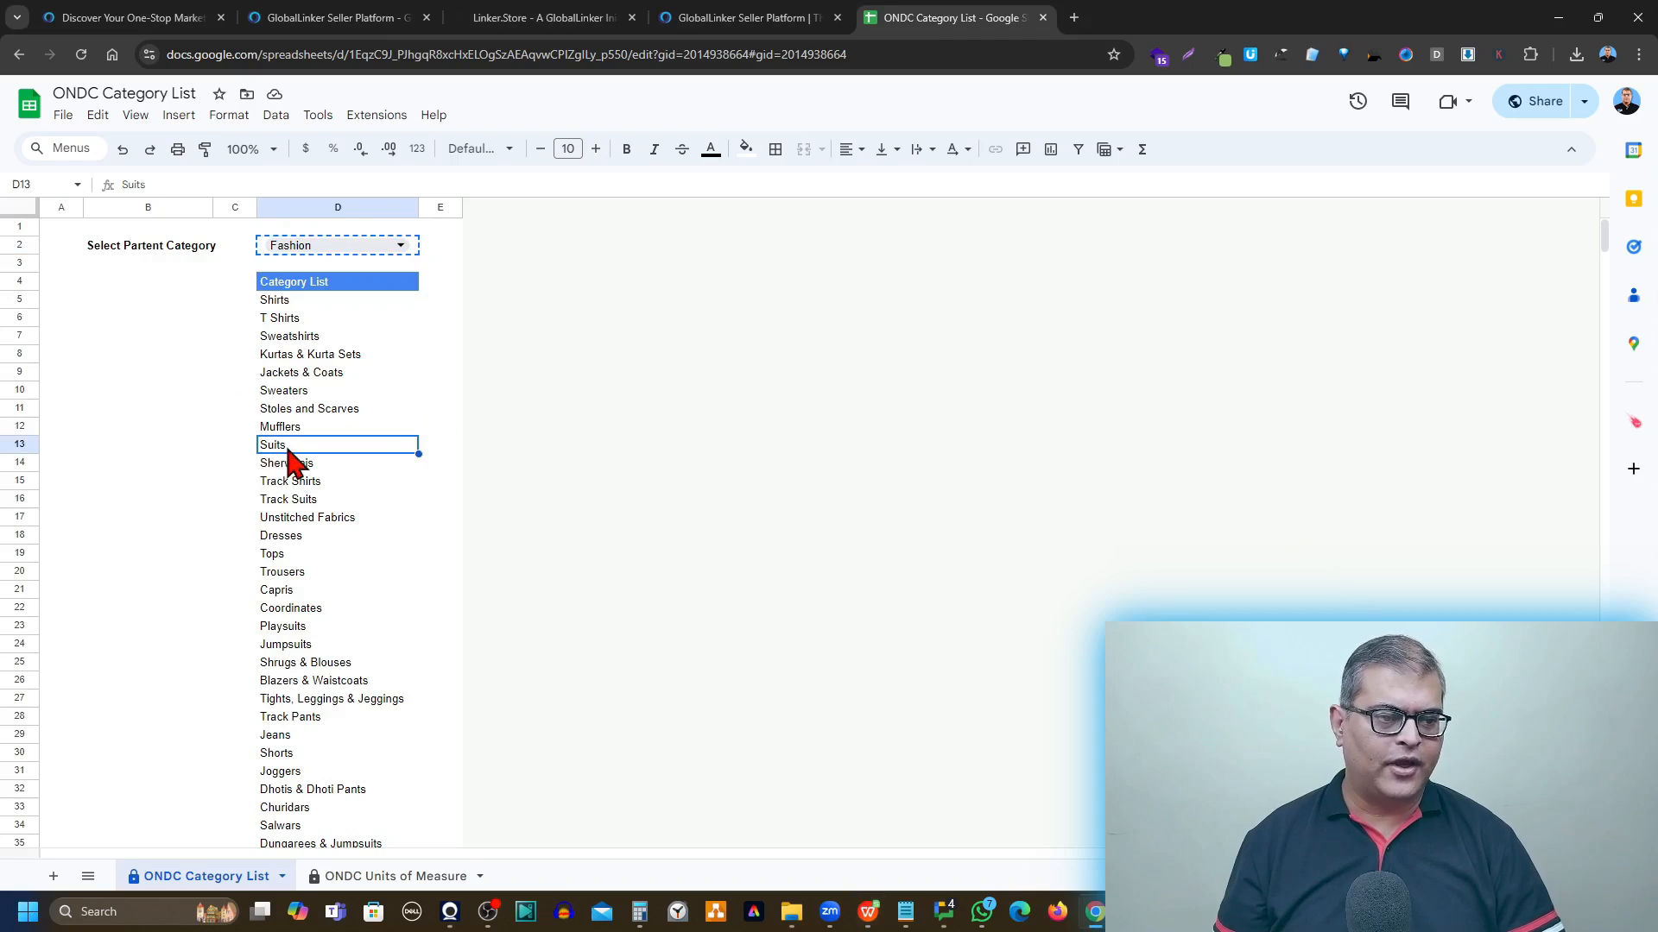
{"action": "key", "text": "ctrl+c"}
{"action": "key", "text": "alt+Tab"}
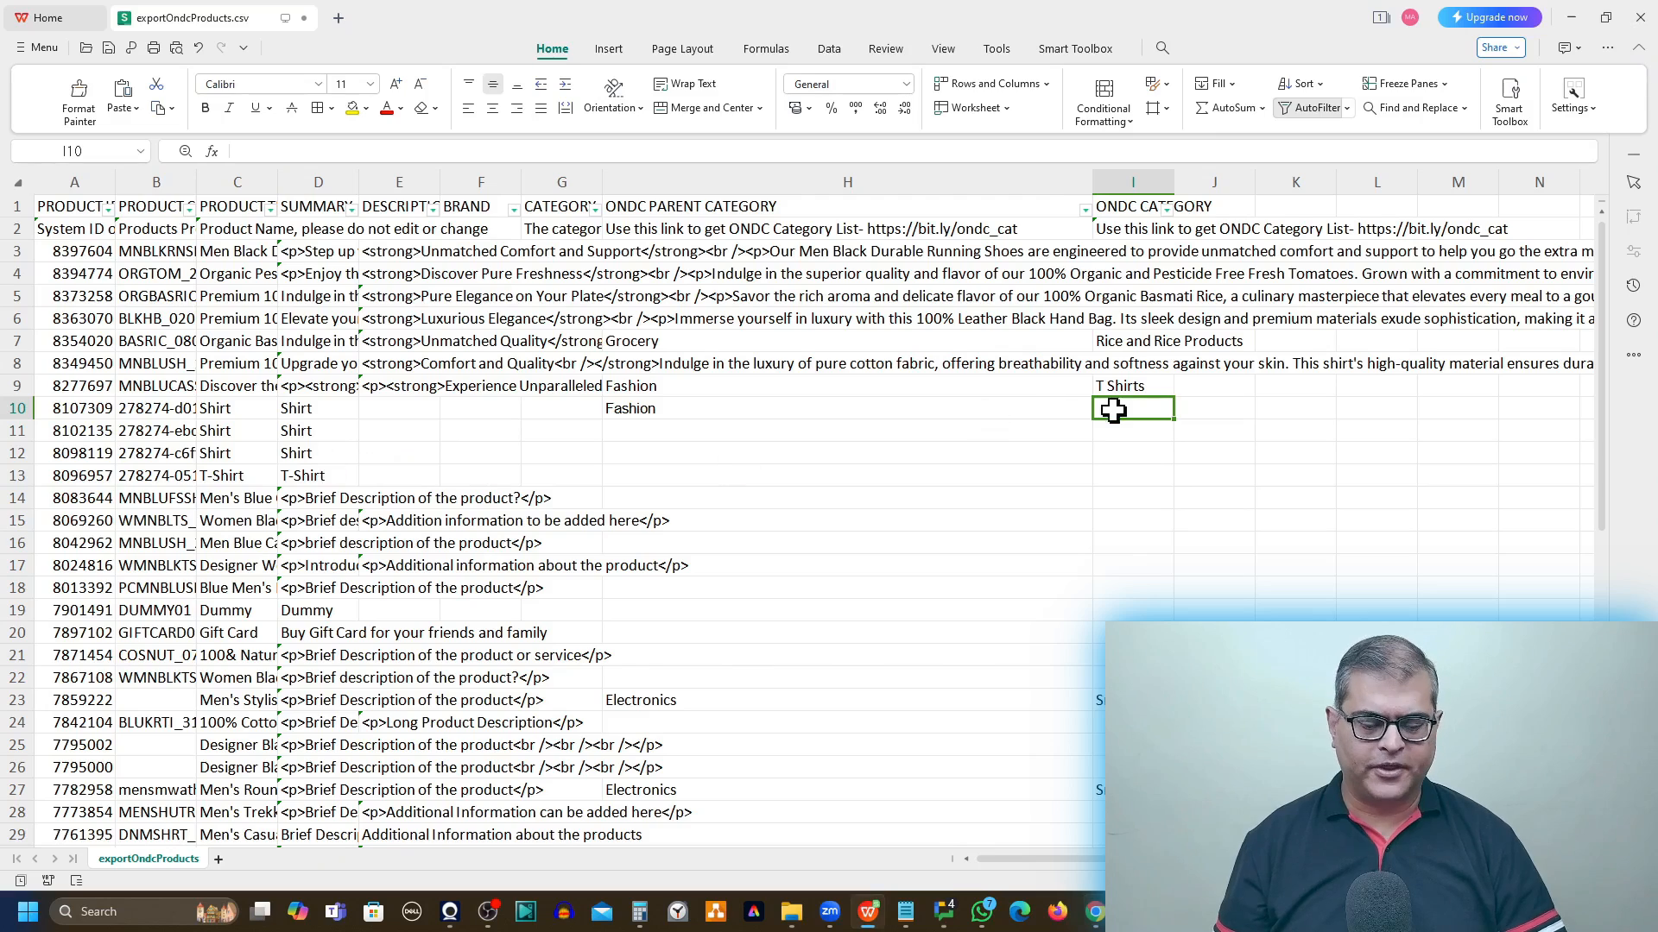
{"action": "key", "text": "ctrl+v"}
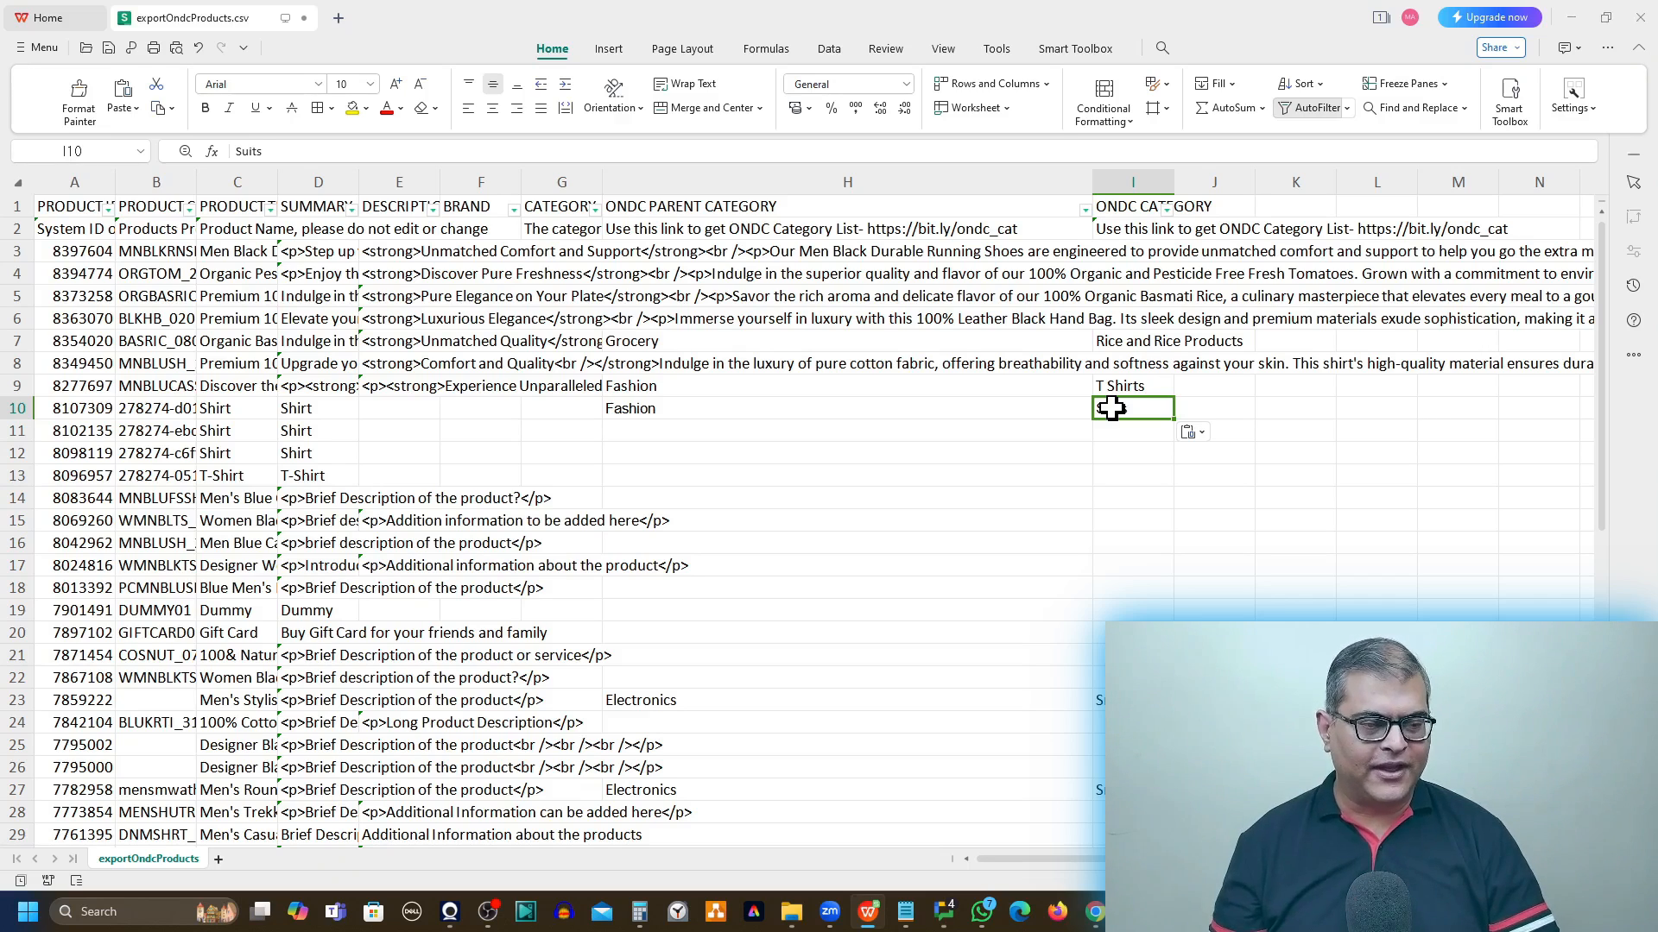
Step: Revisit the category list, paste Suits into cell I10 again, and save exportOndcProducts.csv
{"action": "key", "text": "alt+Tab"}
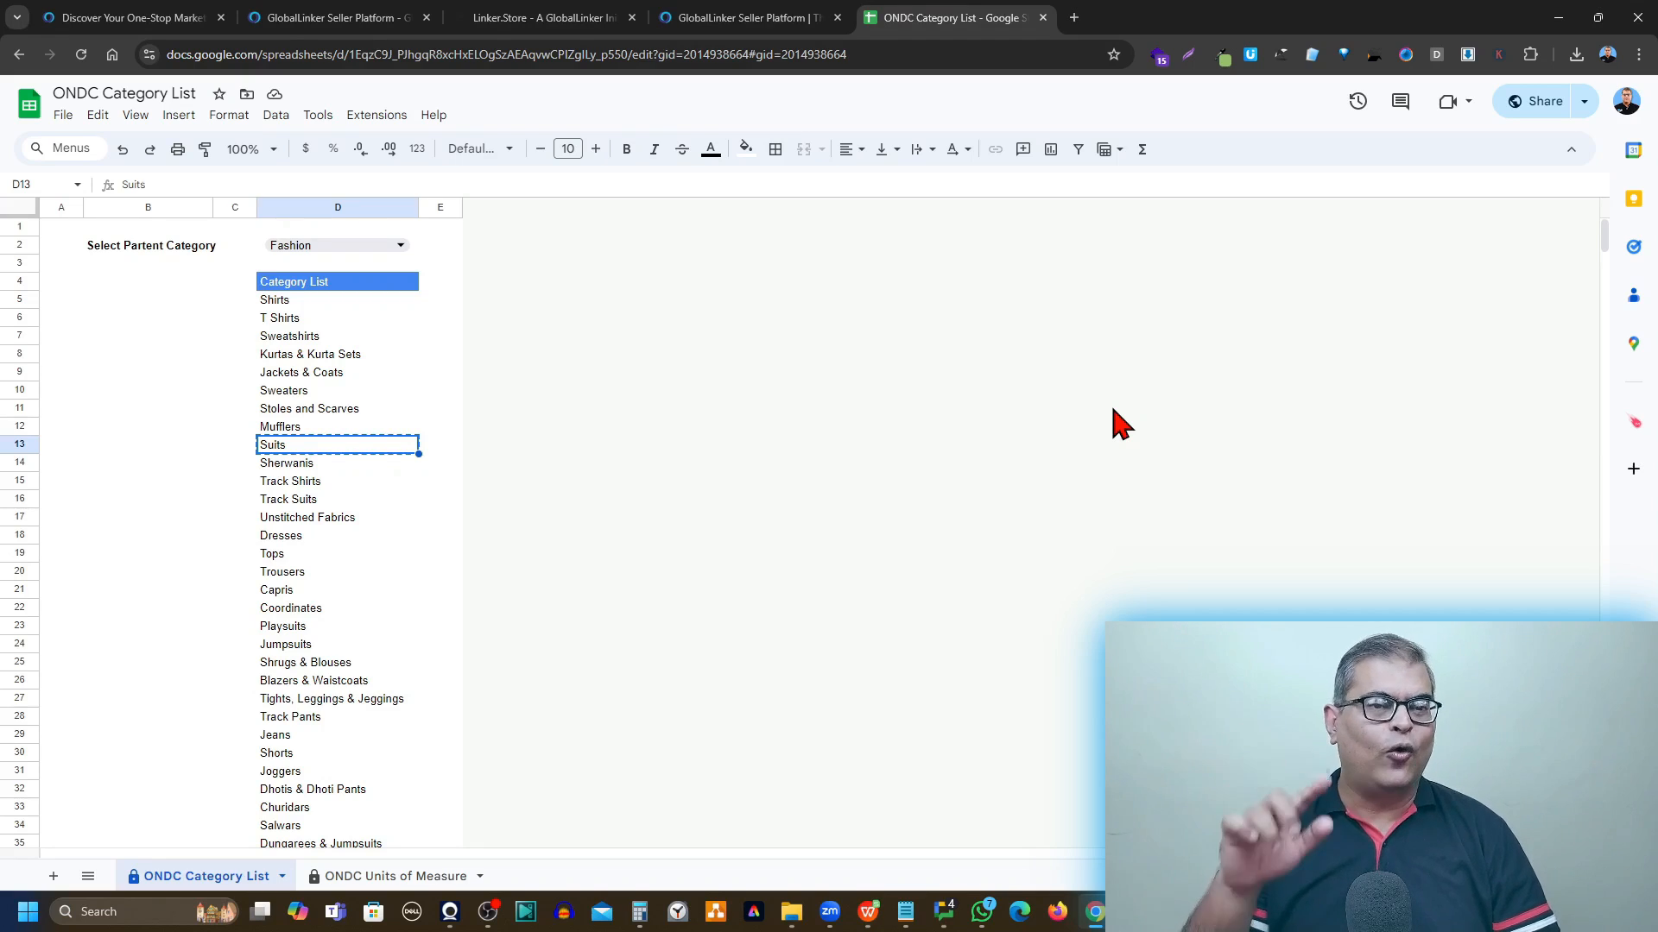
{"action": "key", "text": "alt+Tab"}
{"action": "left_click", "coordinate": [1112, 408]}
{"action": "key", "text": "ctrl+v"}
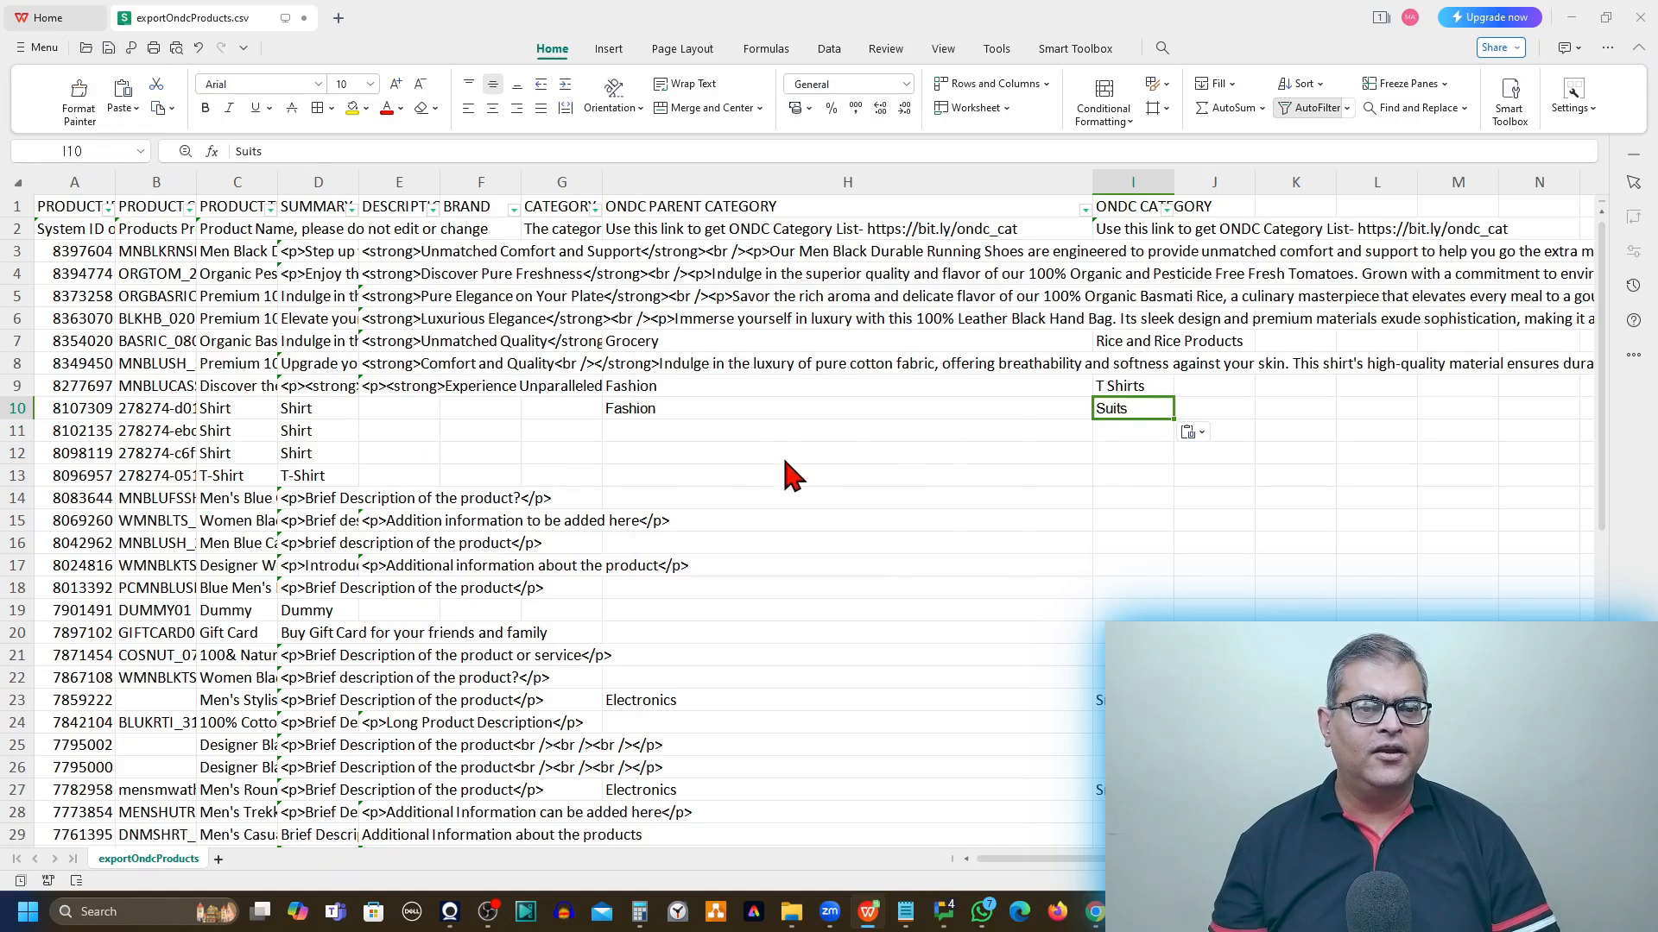
{"action": "key", "text": "ctrl+s"}
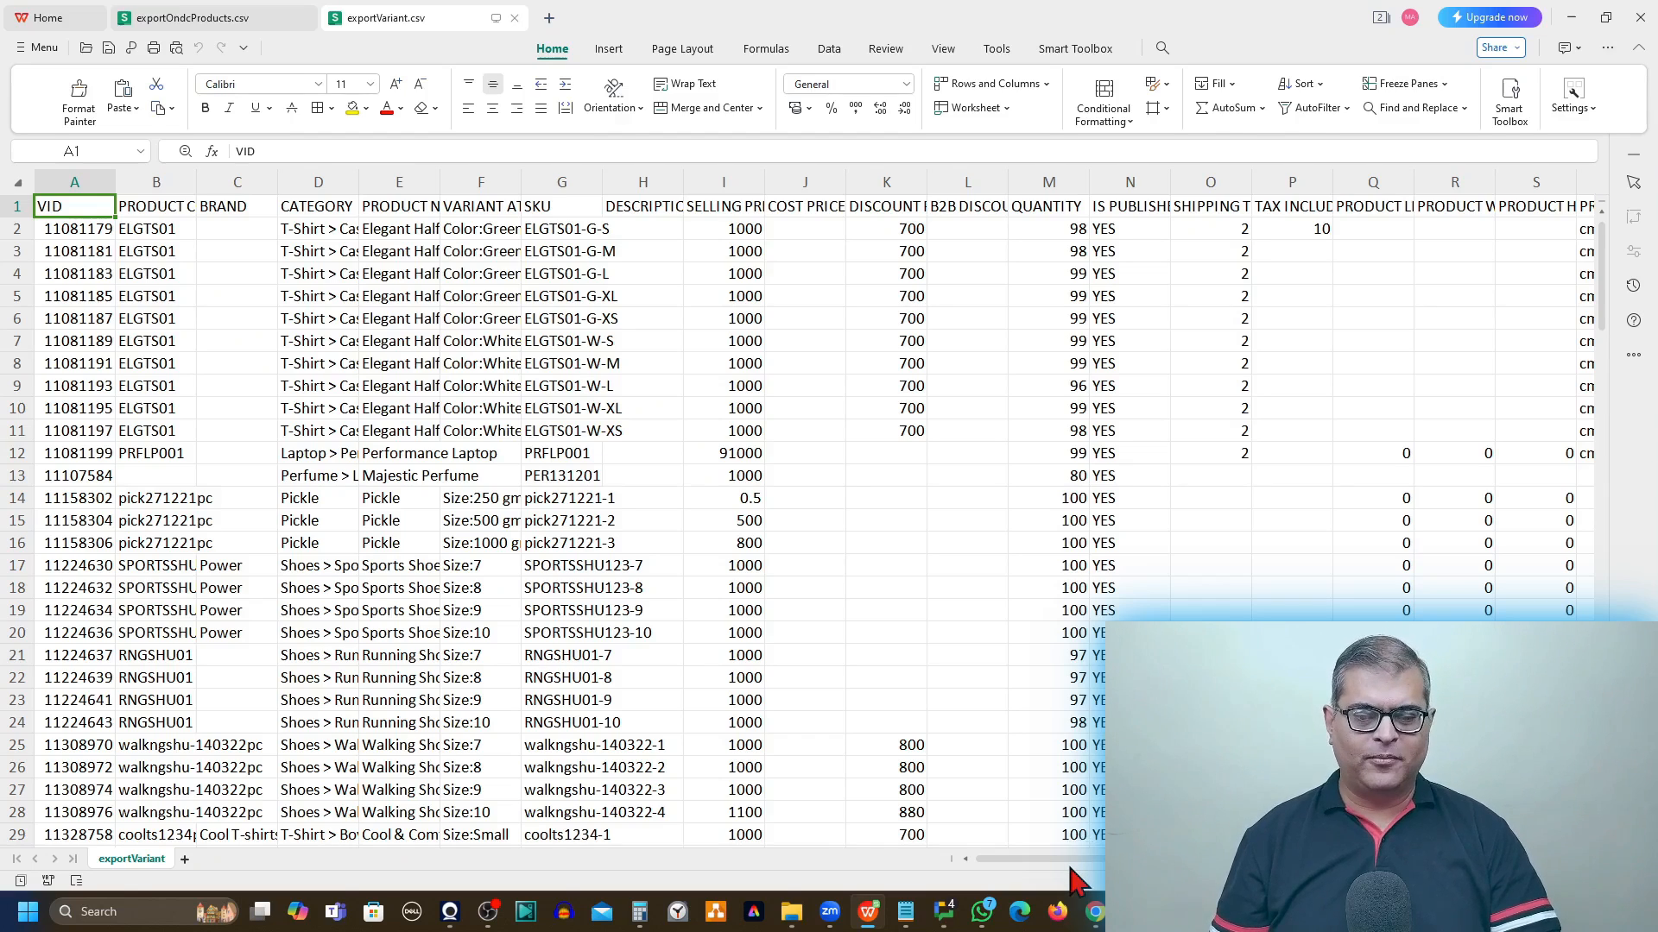
Step: Examine the ONDC columns of exportVariant.csv, from net_unit and net_weight through ondc_additional_other_code
{"action": "left_click_drag", "start_coordinate": [1077, 860], "coordinate": [1412, 860]}
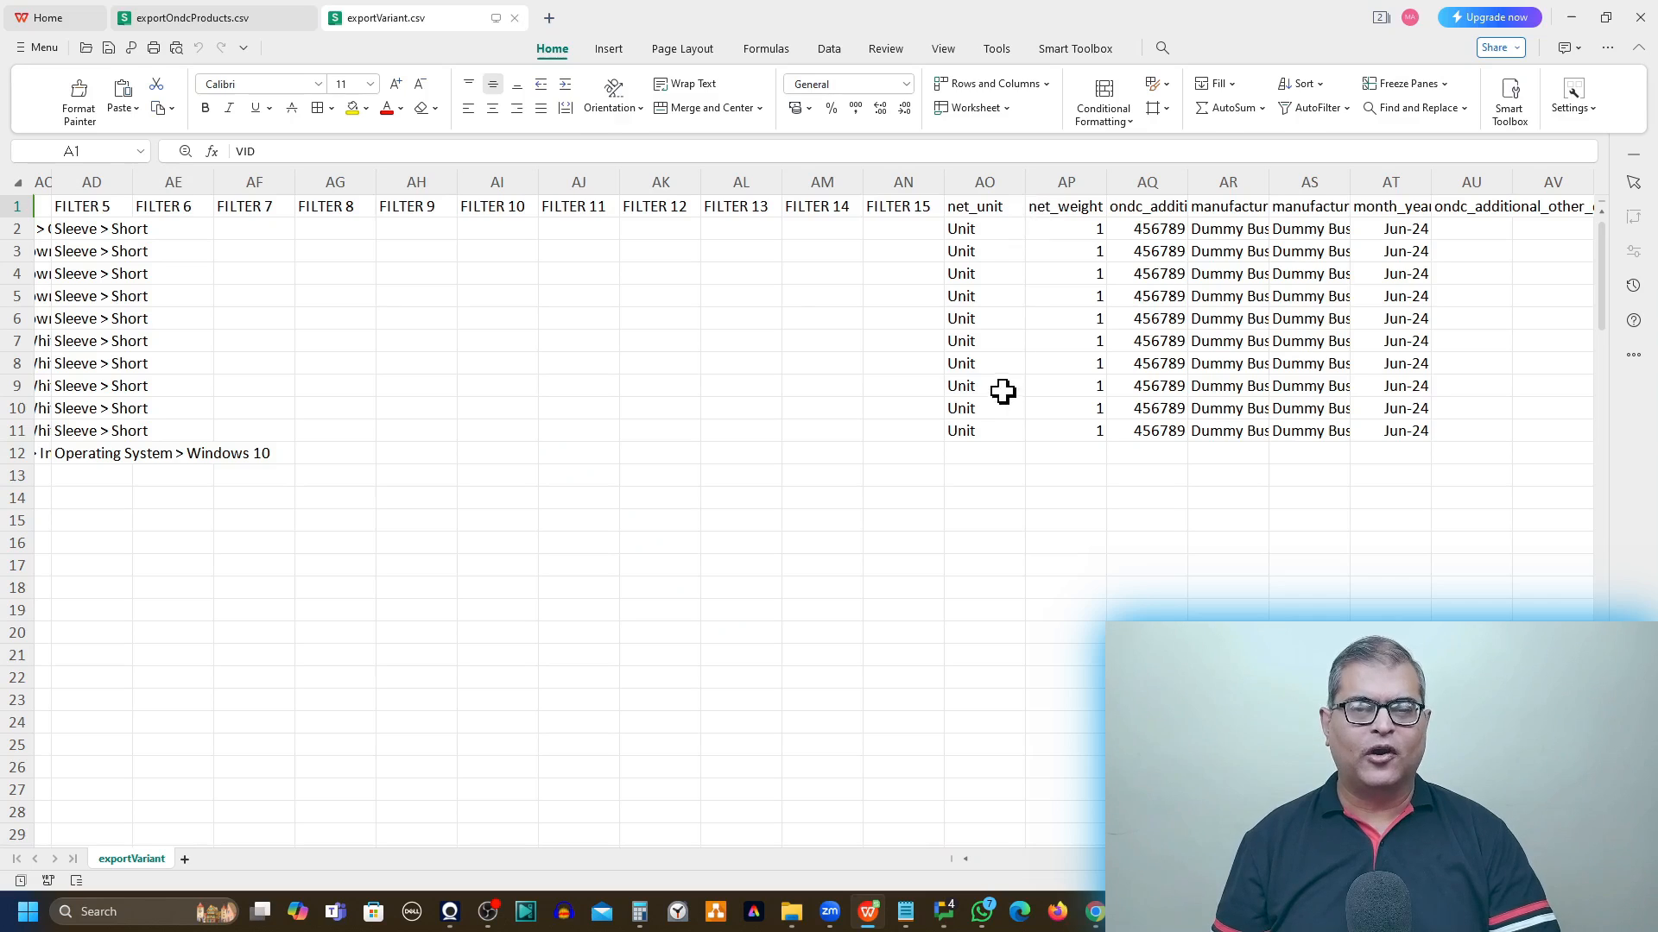
{"action": "left_click", "coordinate": [984, 206]}
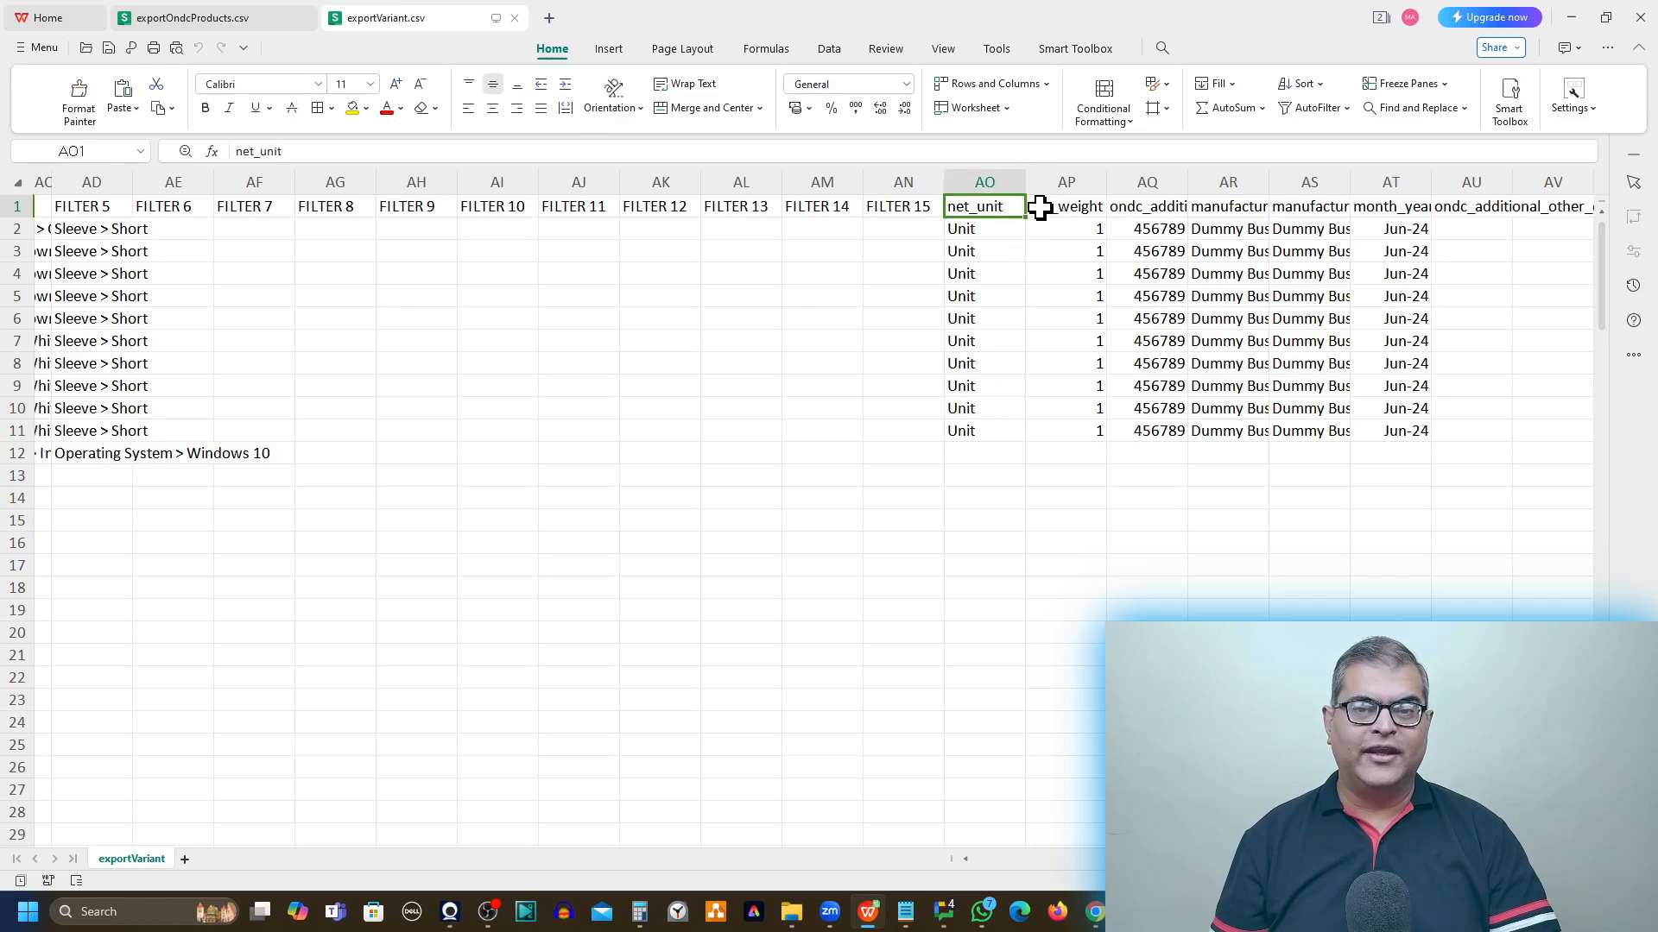
{"action": "left_click", "coordinate": [1085, 207]}
{"action": "left_click", "coordinate": [1170, 208]}
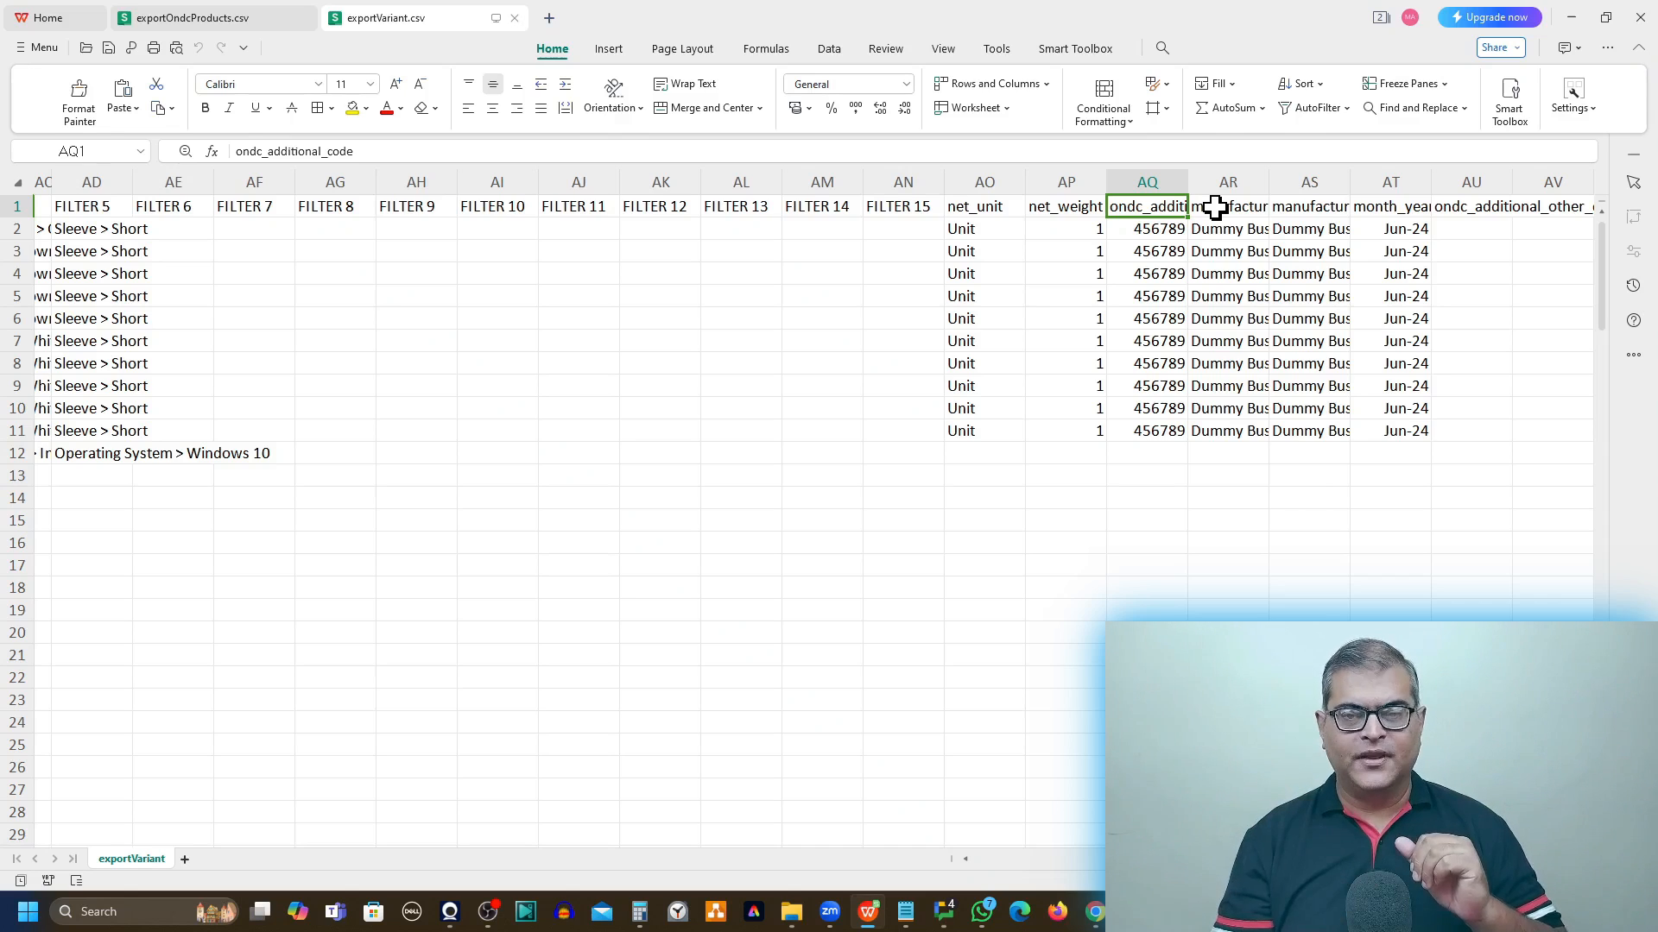
{"action": "left_click", "coordinate": [1215, 207]}
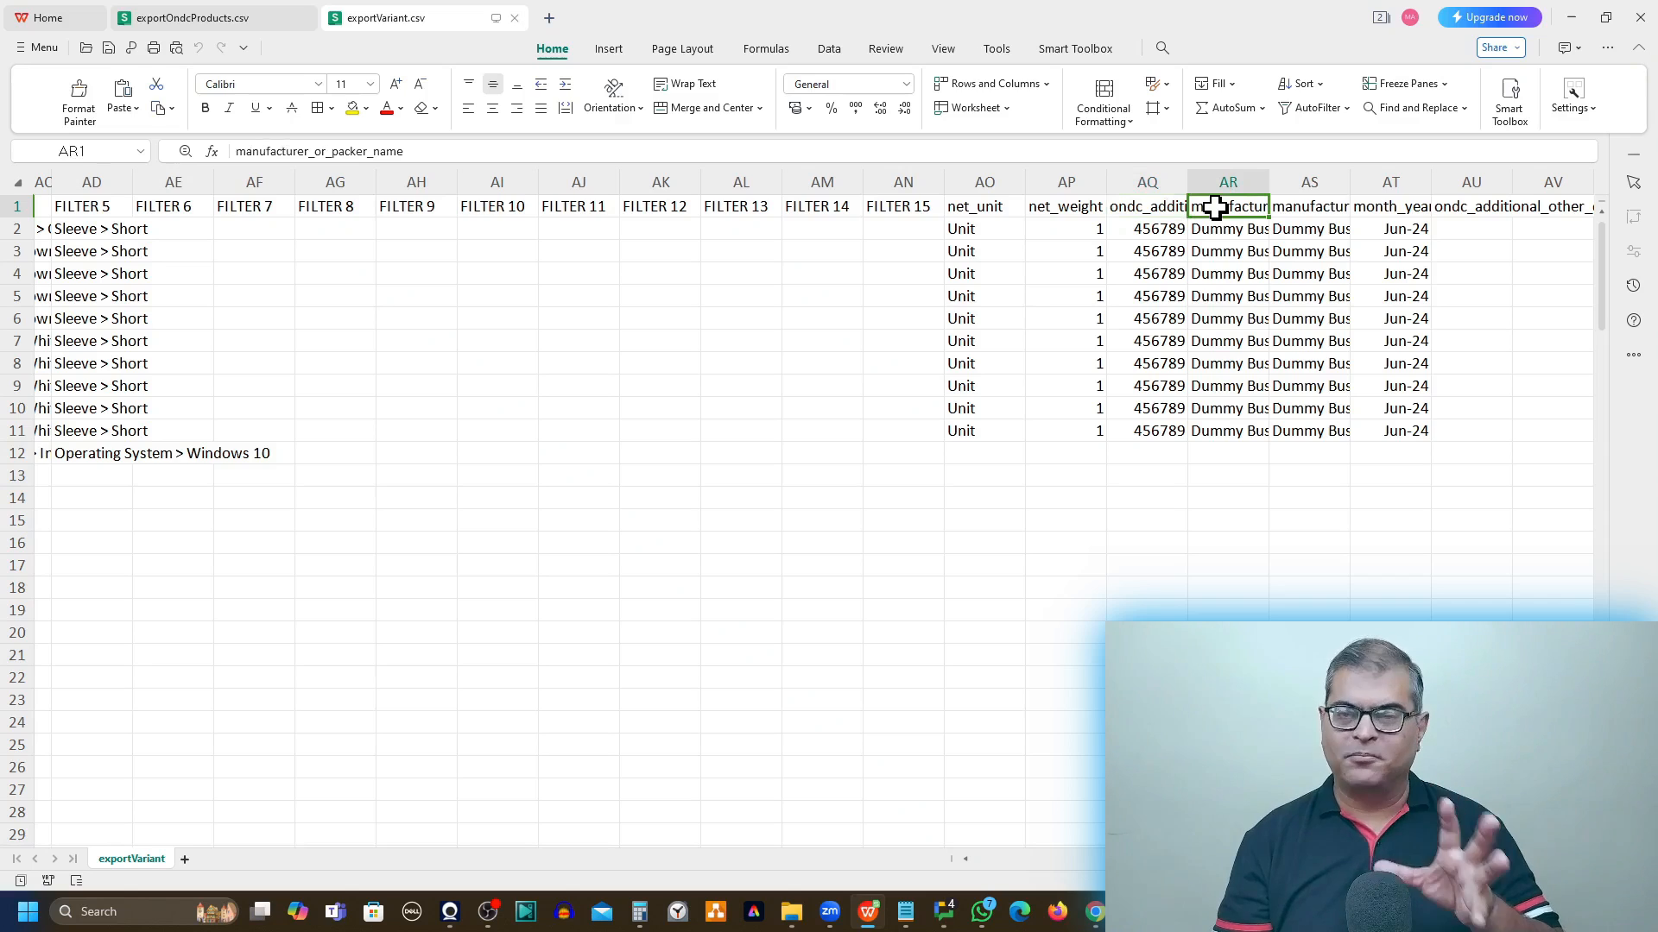
{"action": "key", "text": "Right"}
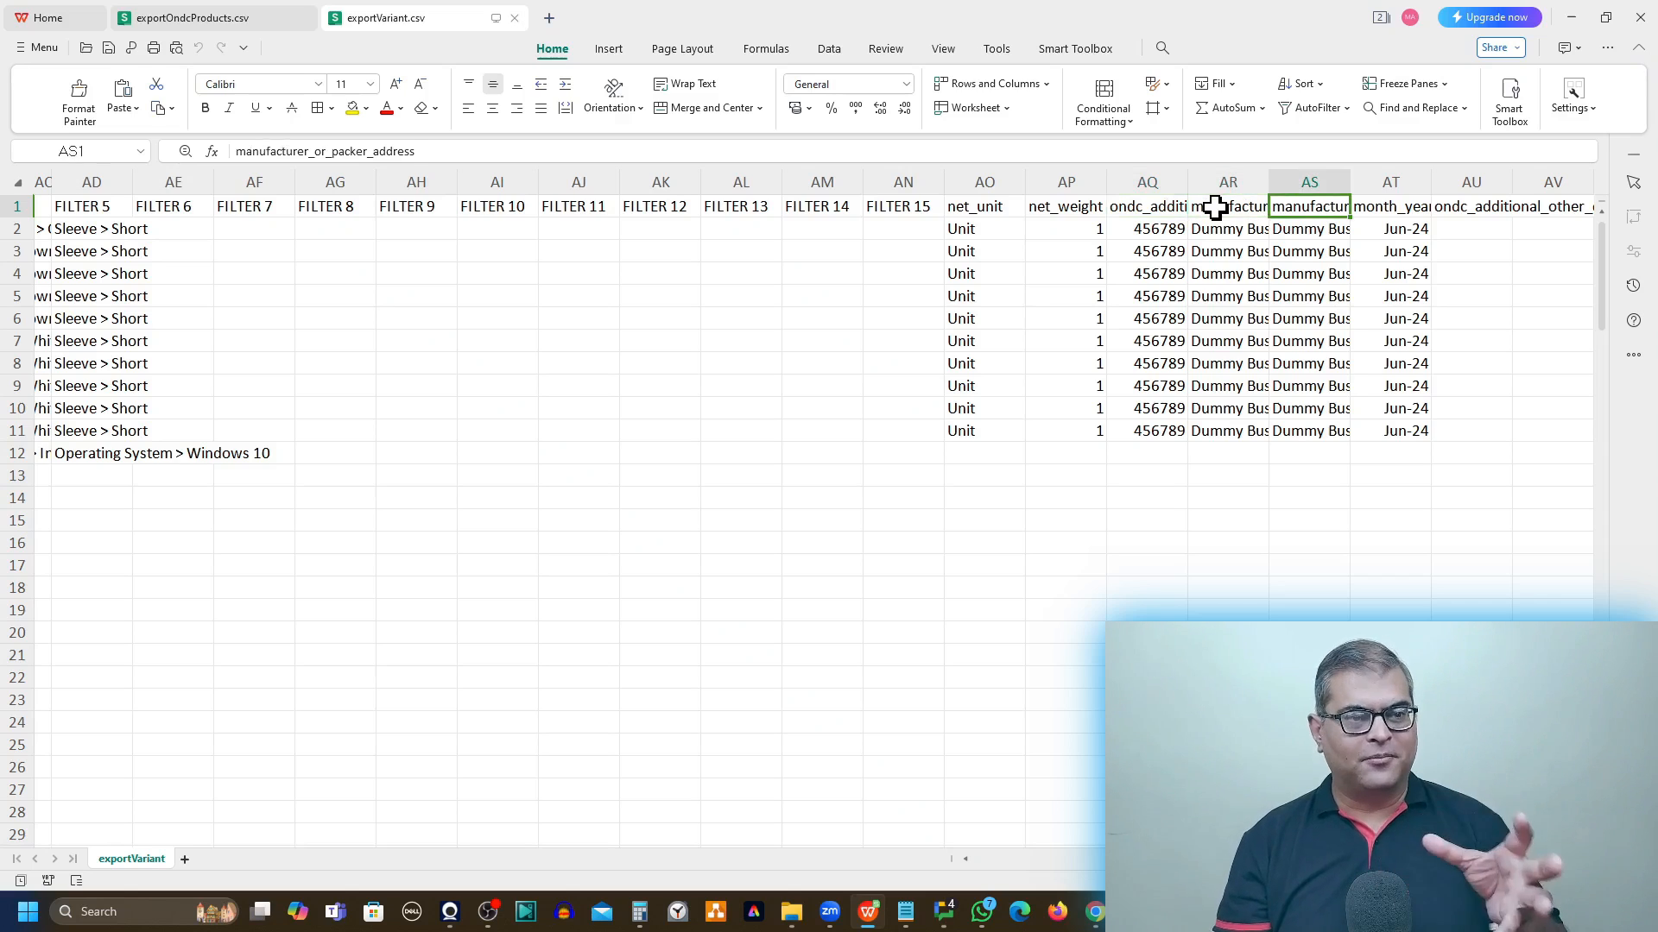
{"action": "key", "text": "Right"}
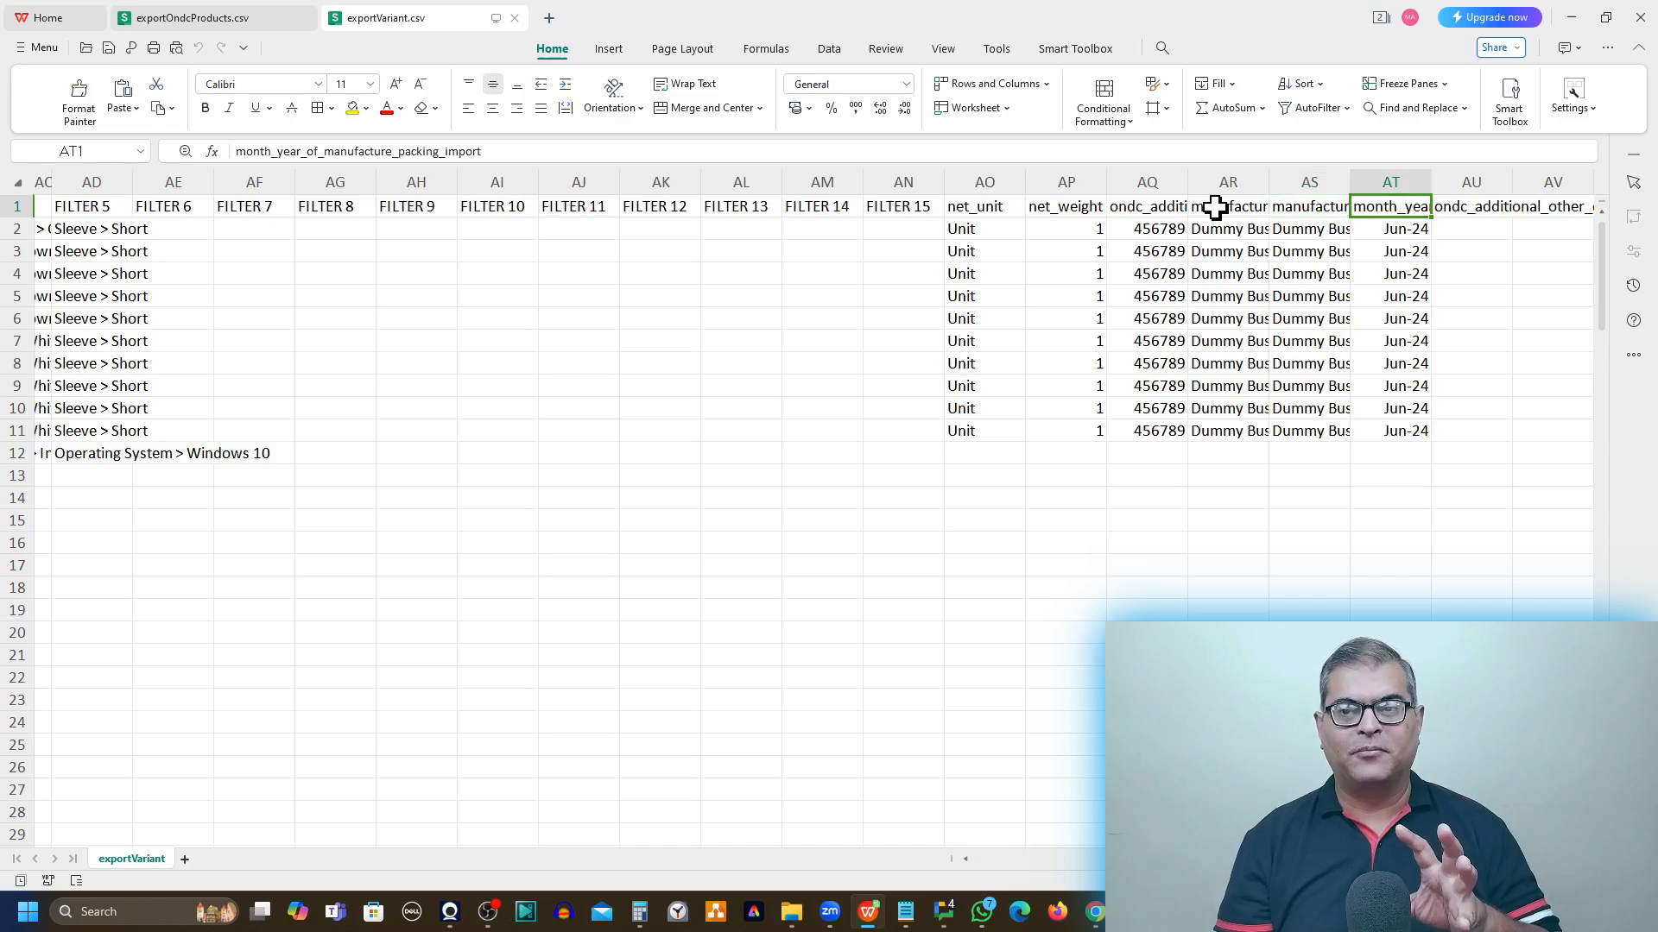
{"action": "key", "text": "Right"}
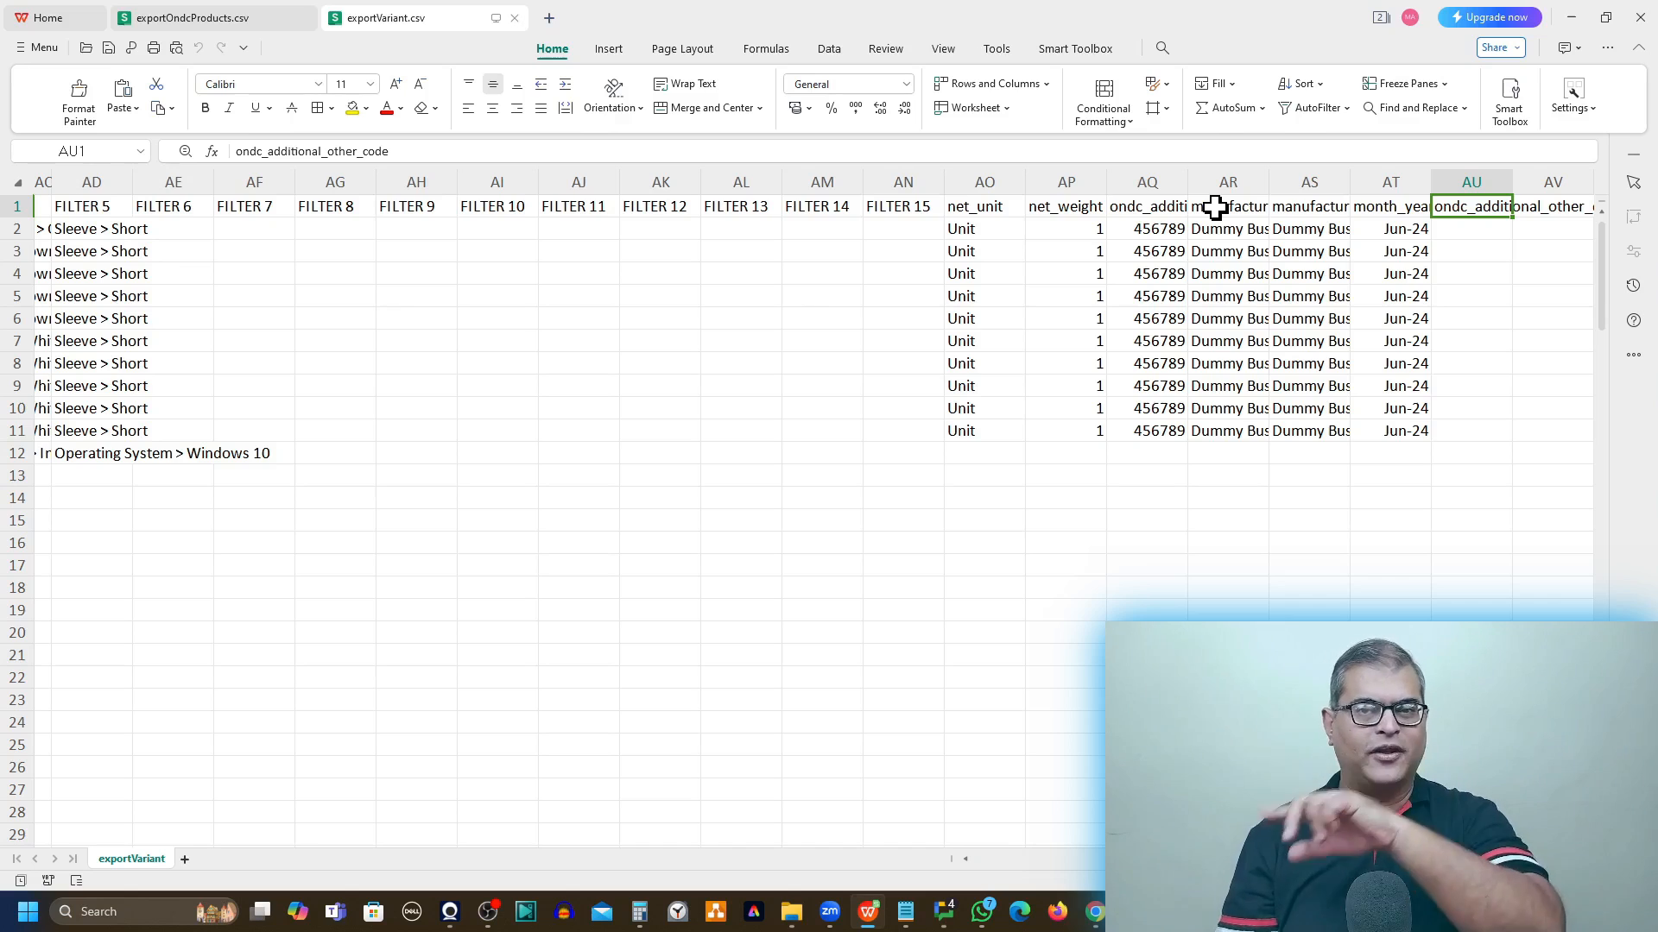
{"action": "key", "text": "Left"}
{"action": "key", "text": "Left"}
{"action": "key", "text": "Left"}
{"action": "key", "text": "Left"}
{"action": "key", "text": "Left"}
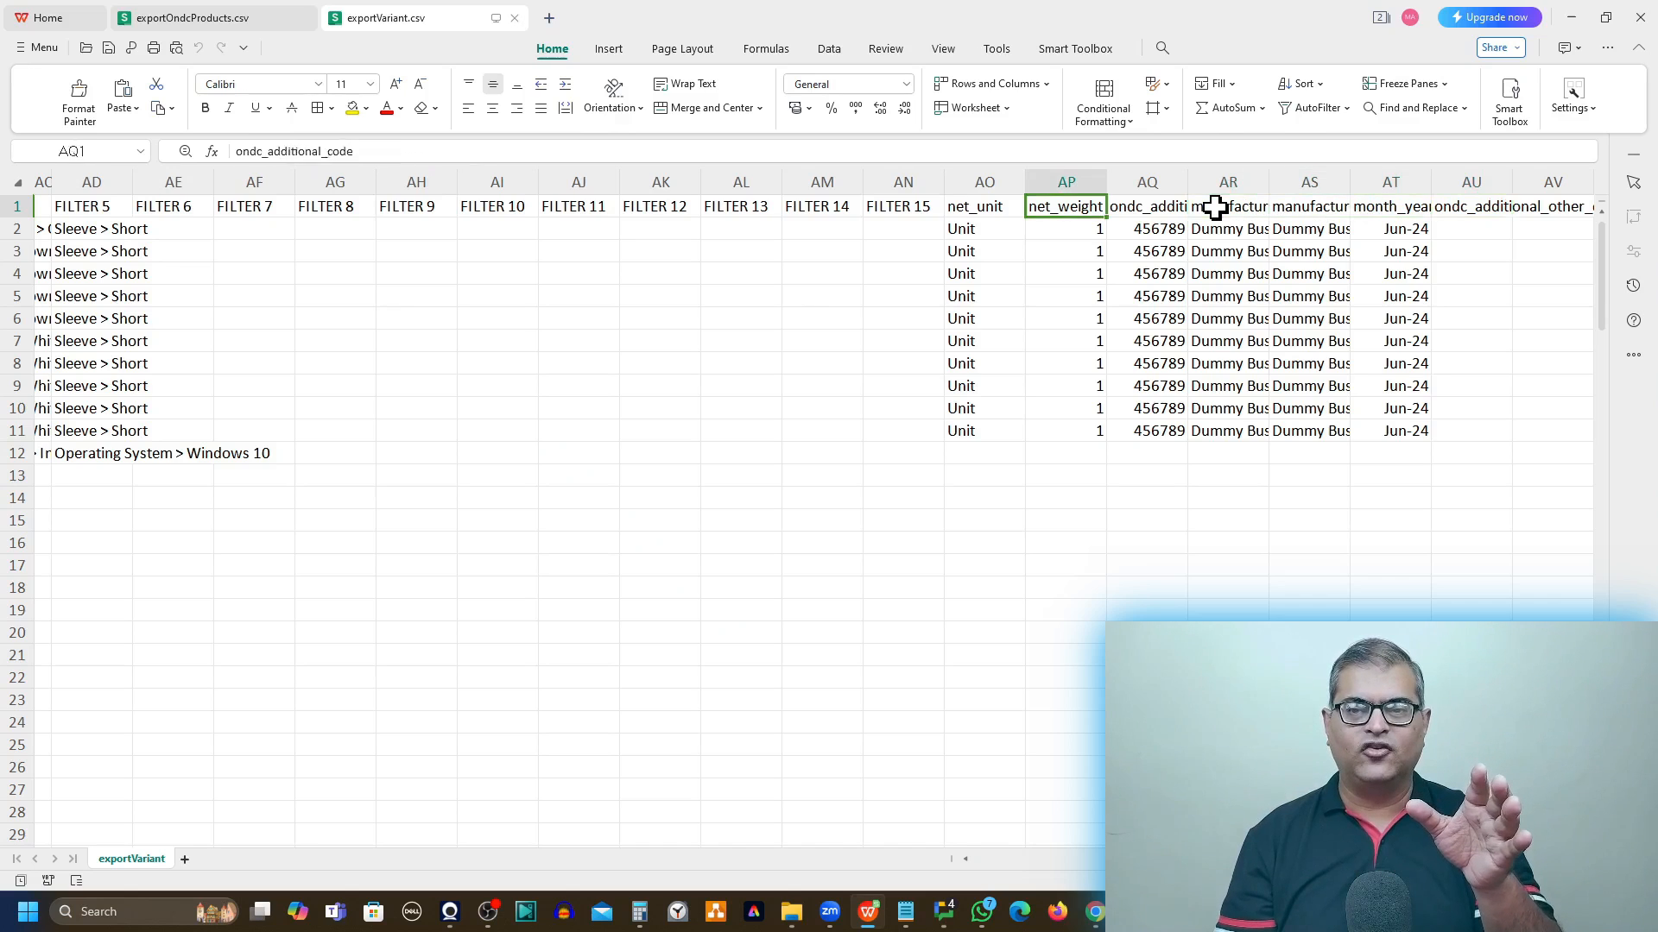
{"action": "key", "text": "Right"}
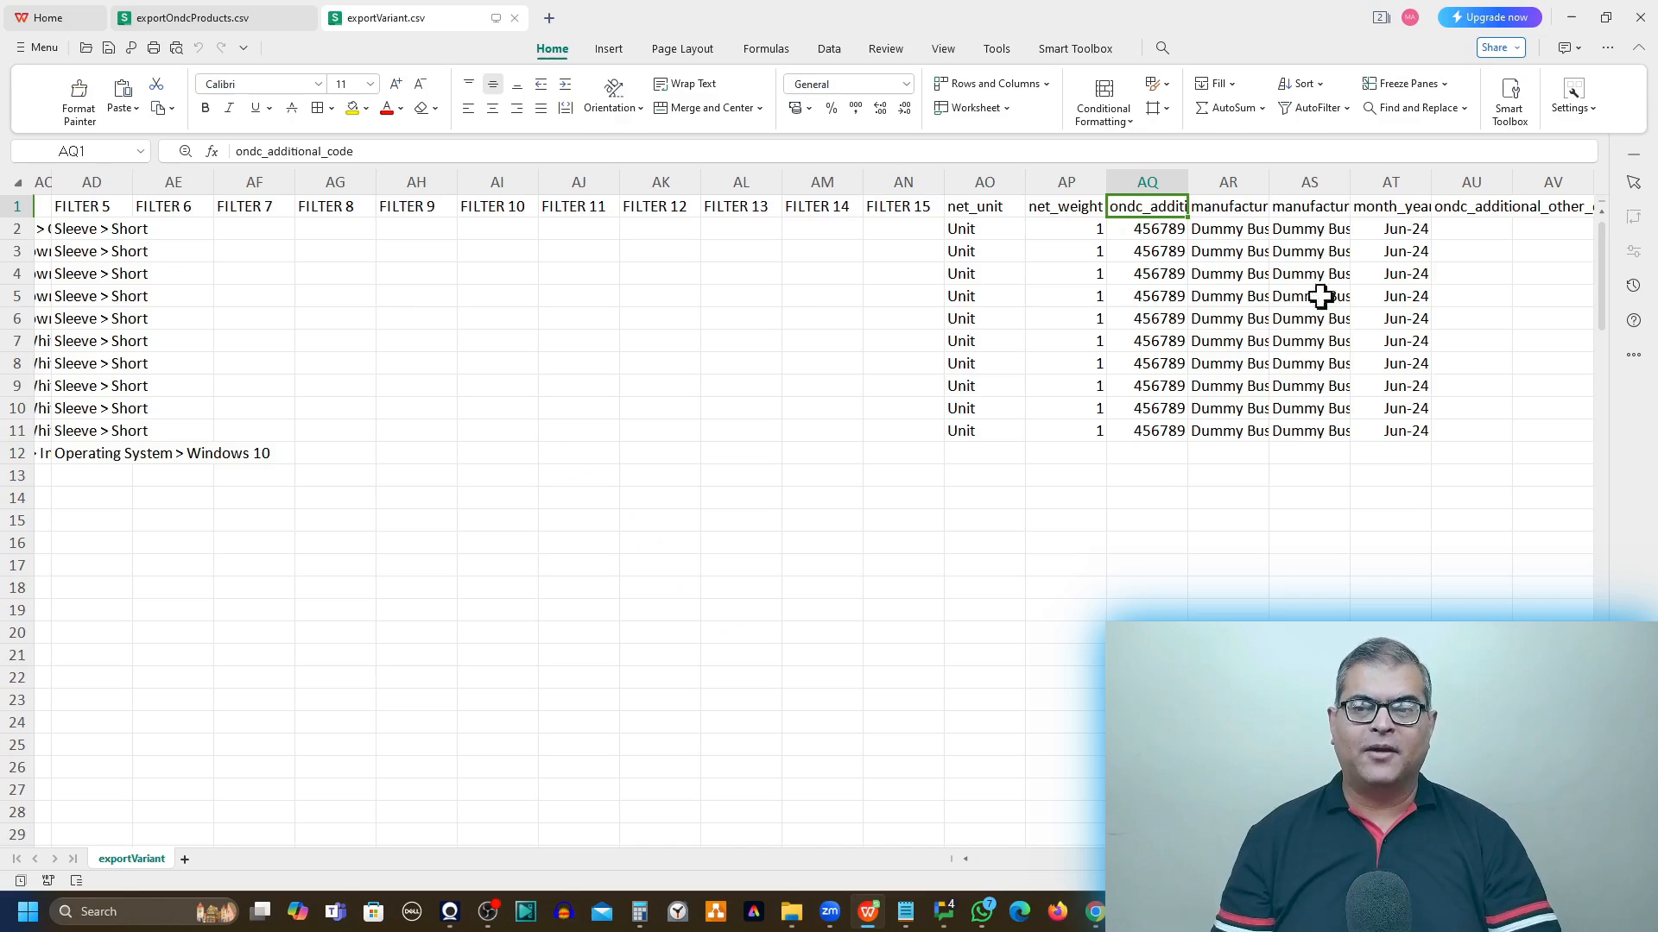
Step: Enter 8/24 in cell AT12 of exportVariant.csv as the month and year of manufacture
{"action": "left_click", "coordinate": [1393, 233]}
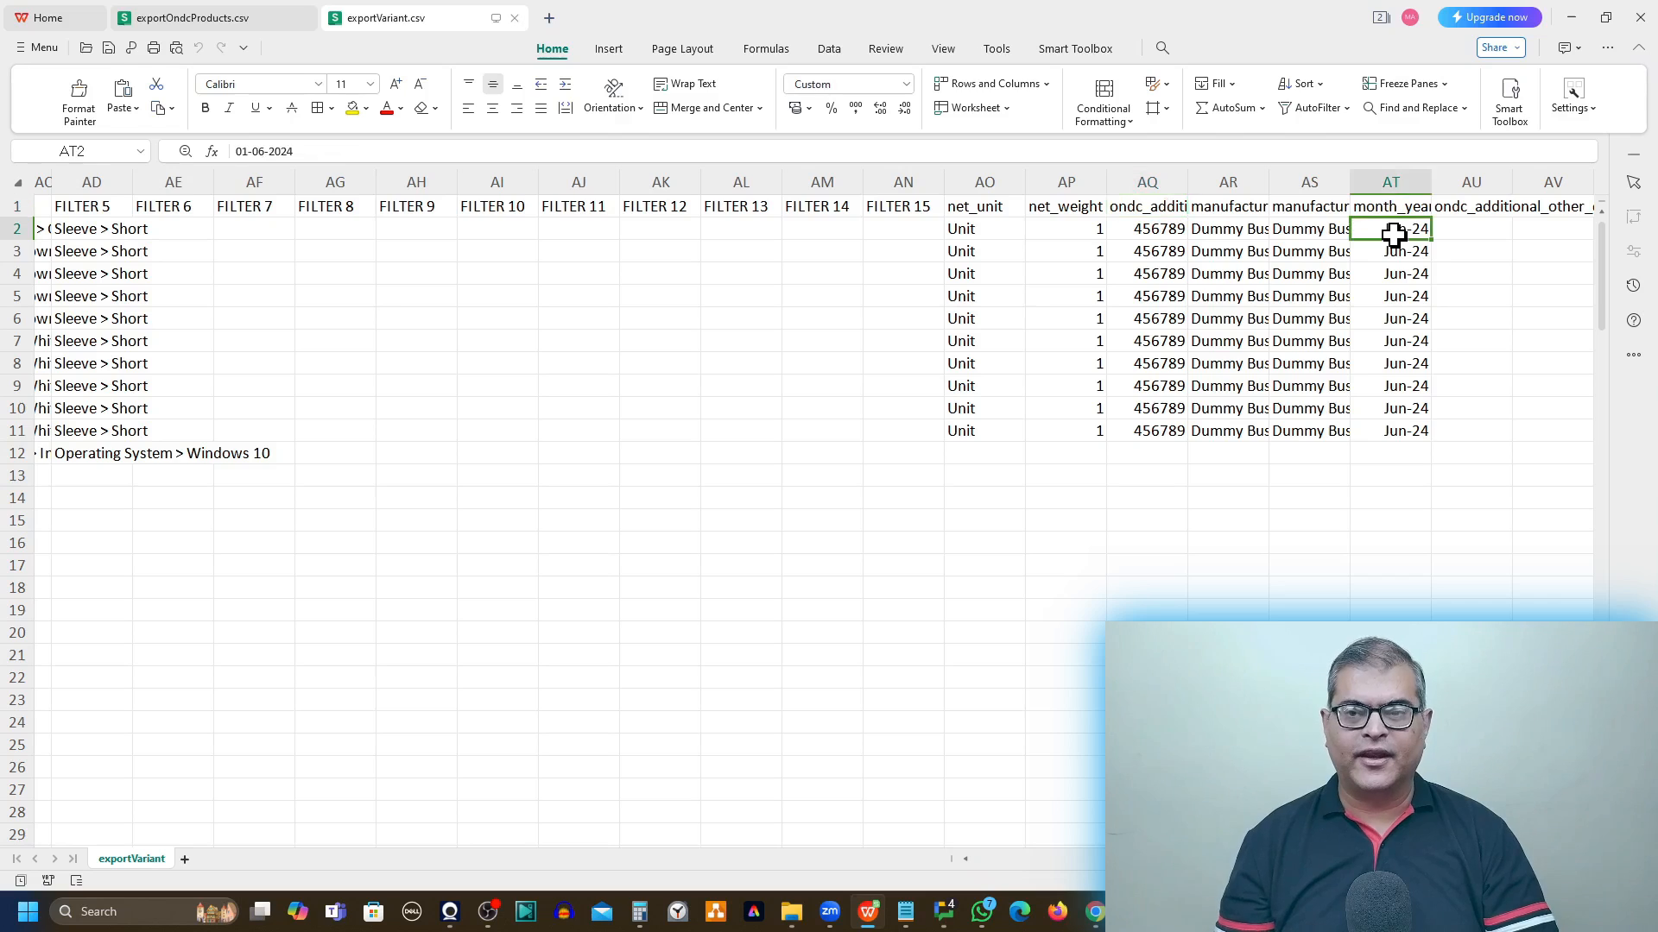
{"action": "left_click", "coordinate": [1387, 455]}
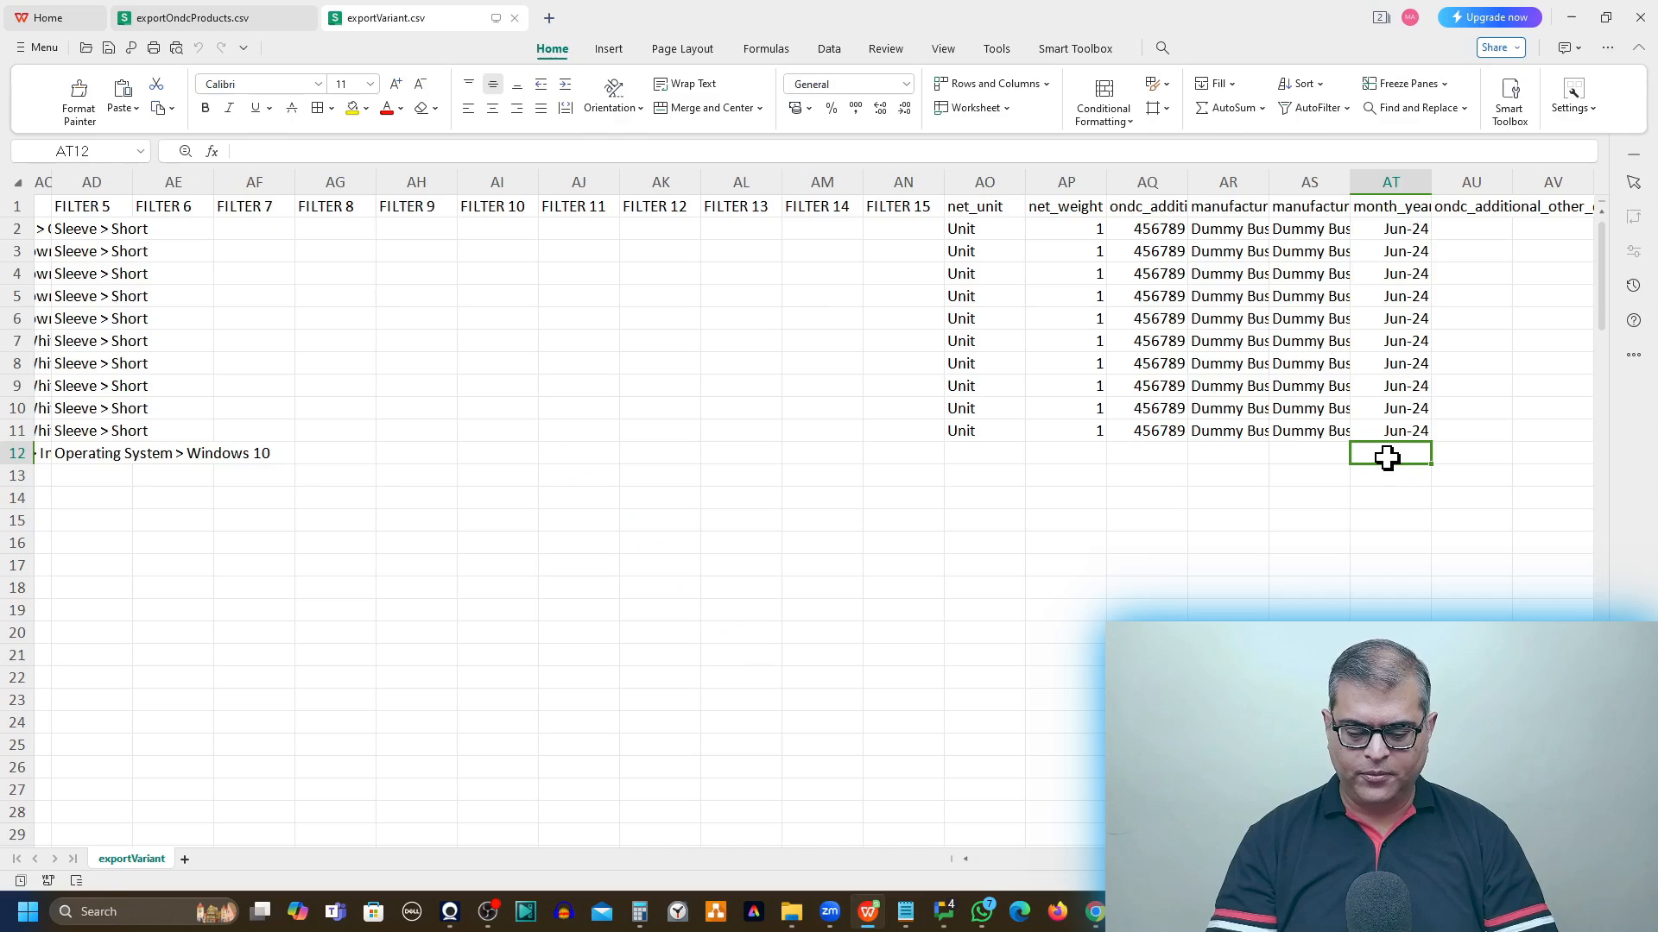
{"action": "type", "text": "8/24"}
{"action": "key", "text": "Return"}
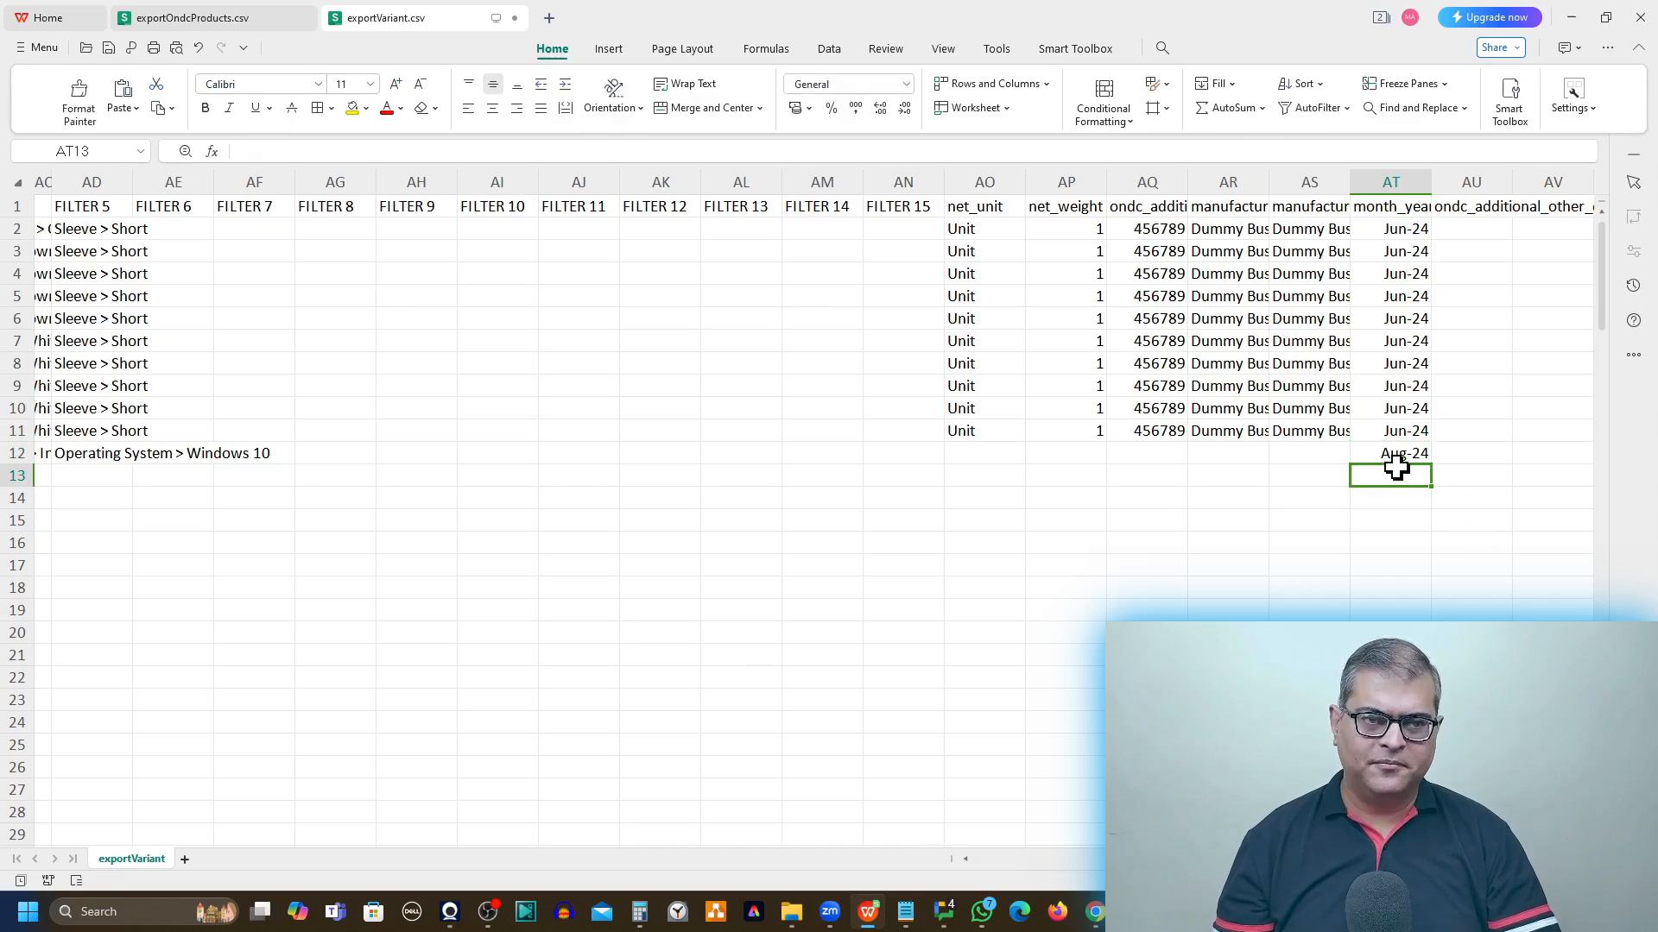
{"action": "left_click", "coordinate": [1384, 179]}
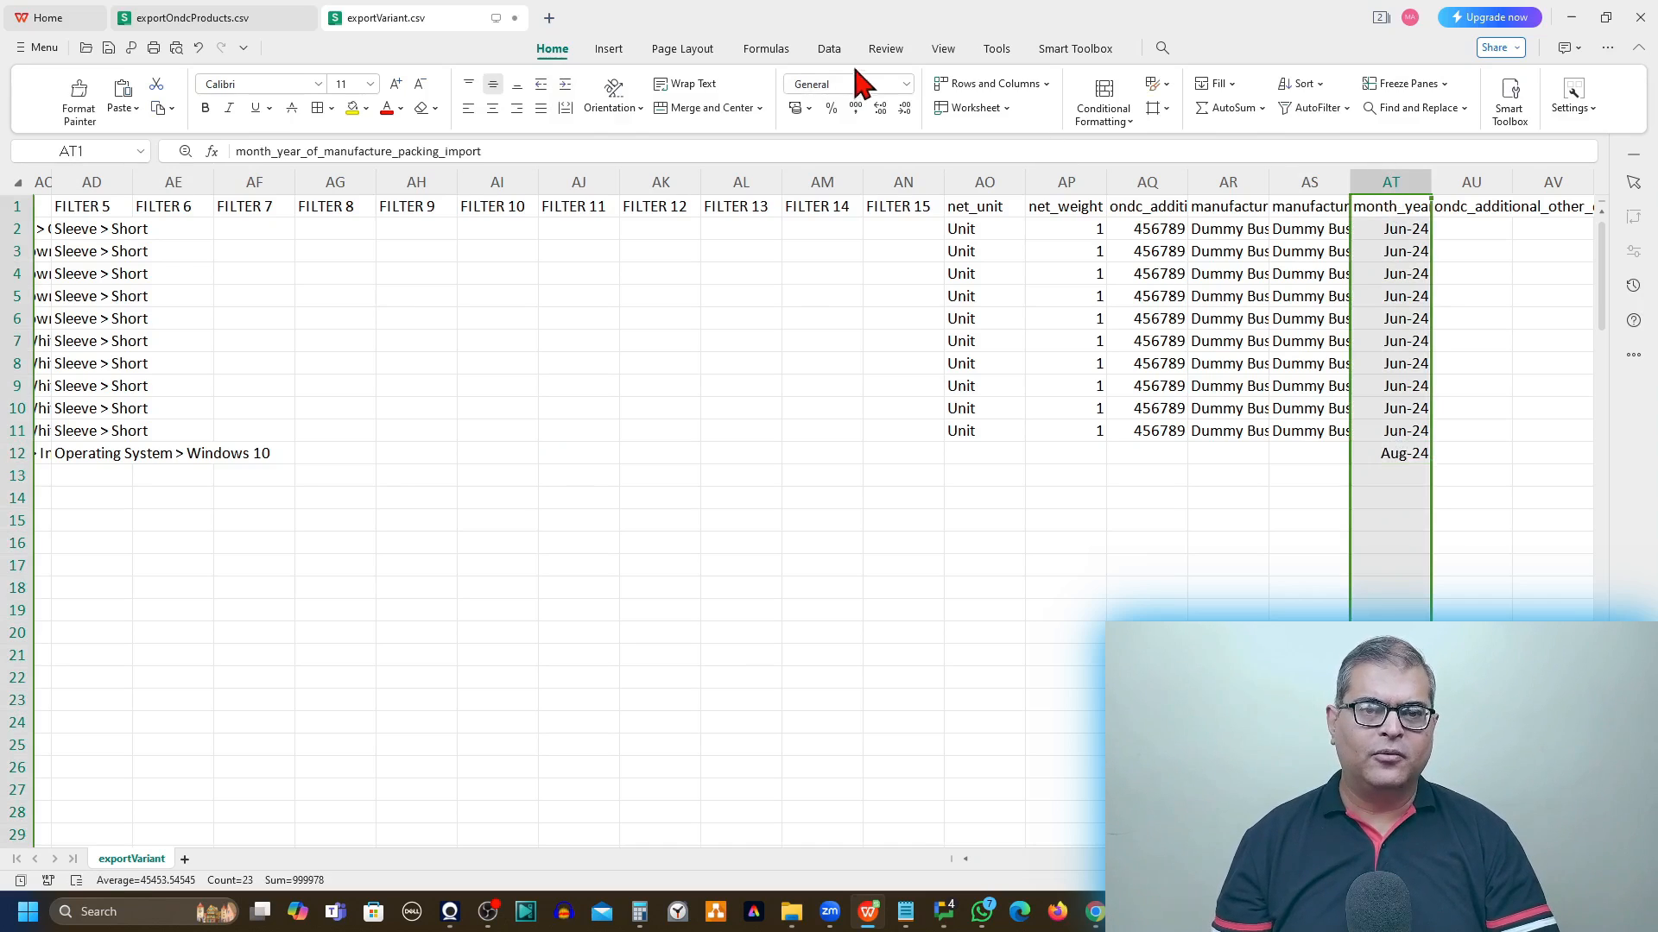
{"action": "left_click", "coordinate": [906, 84]}
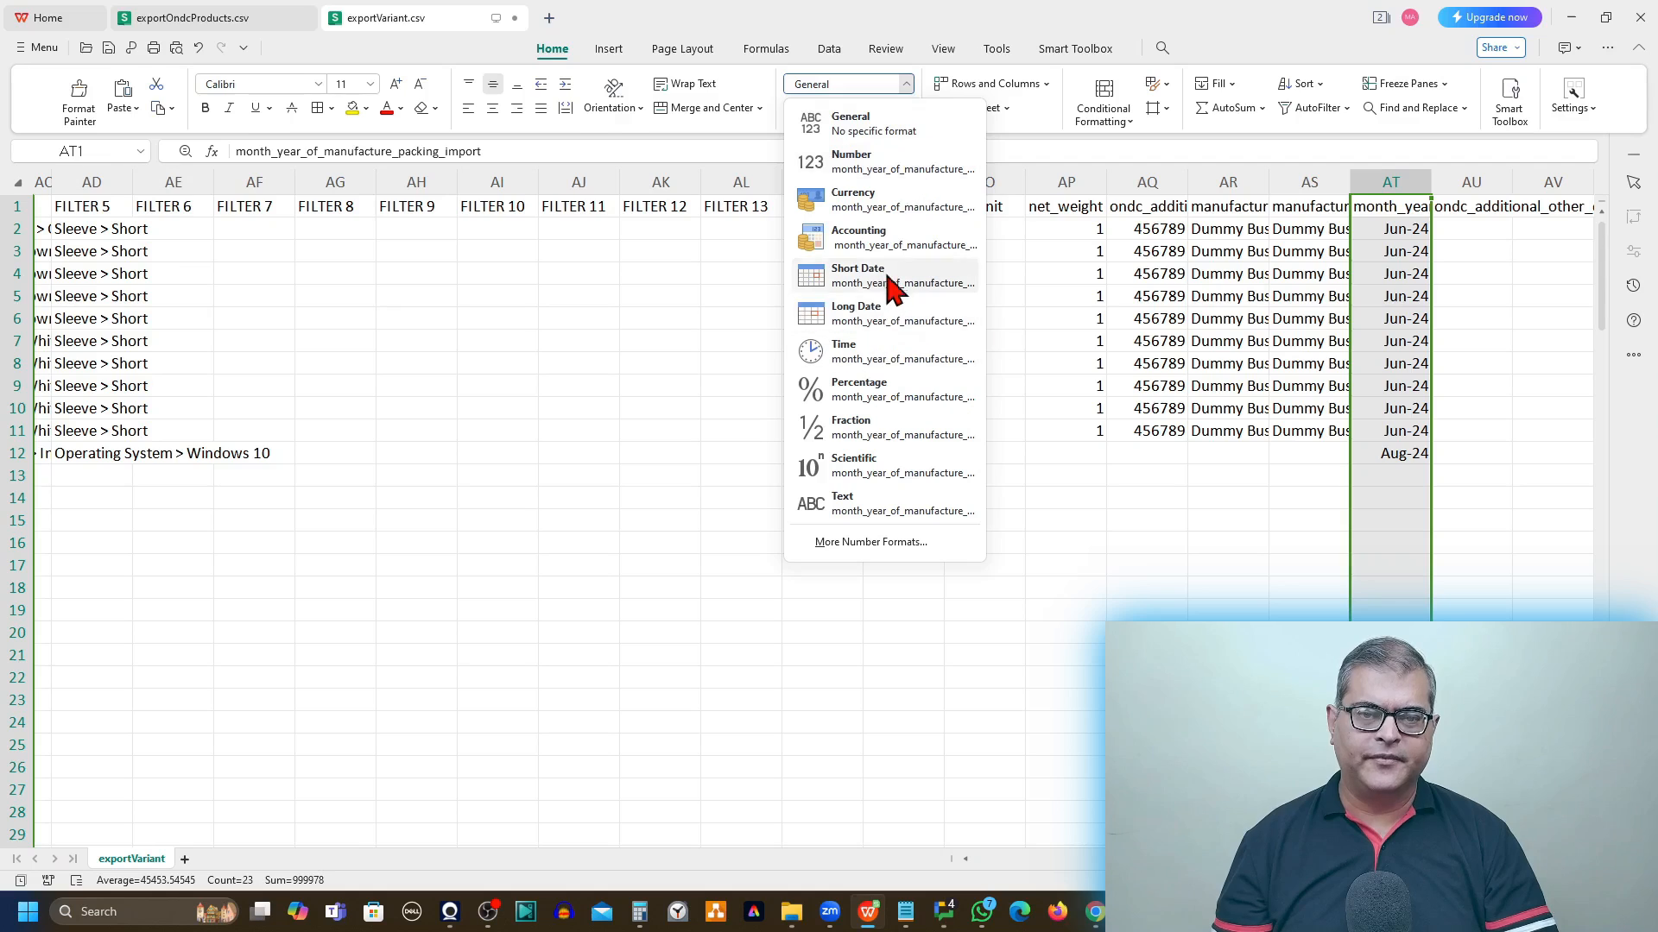
{"action": "left_click", "coordinate": [1399, 363]}
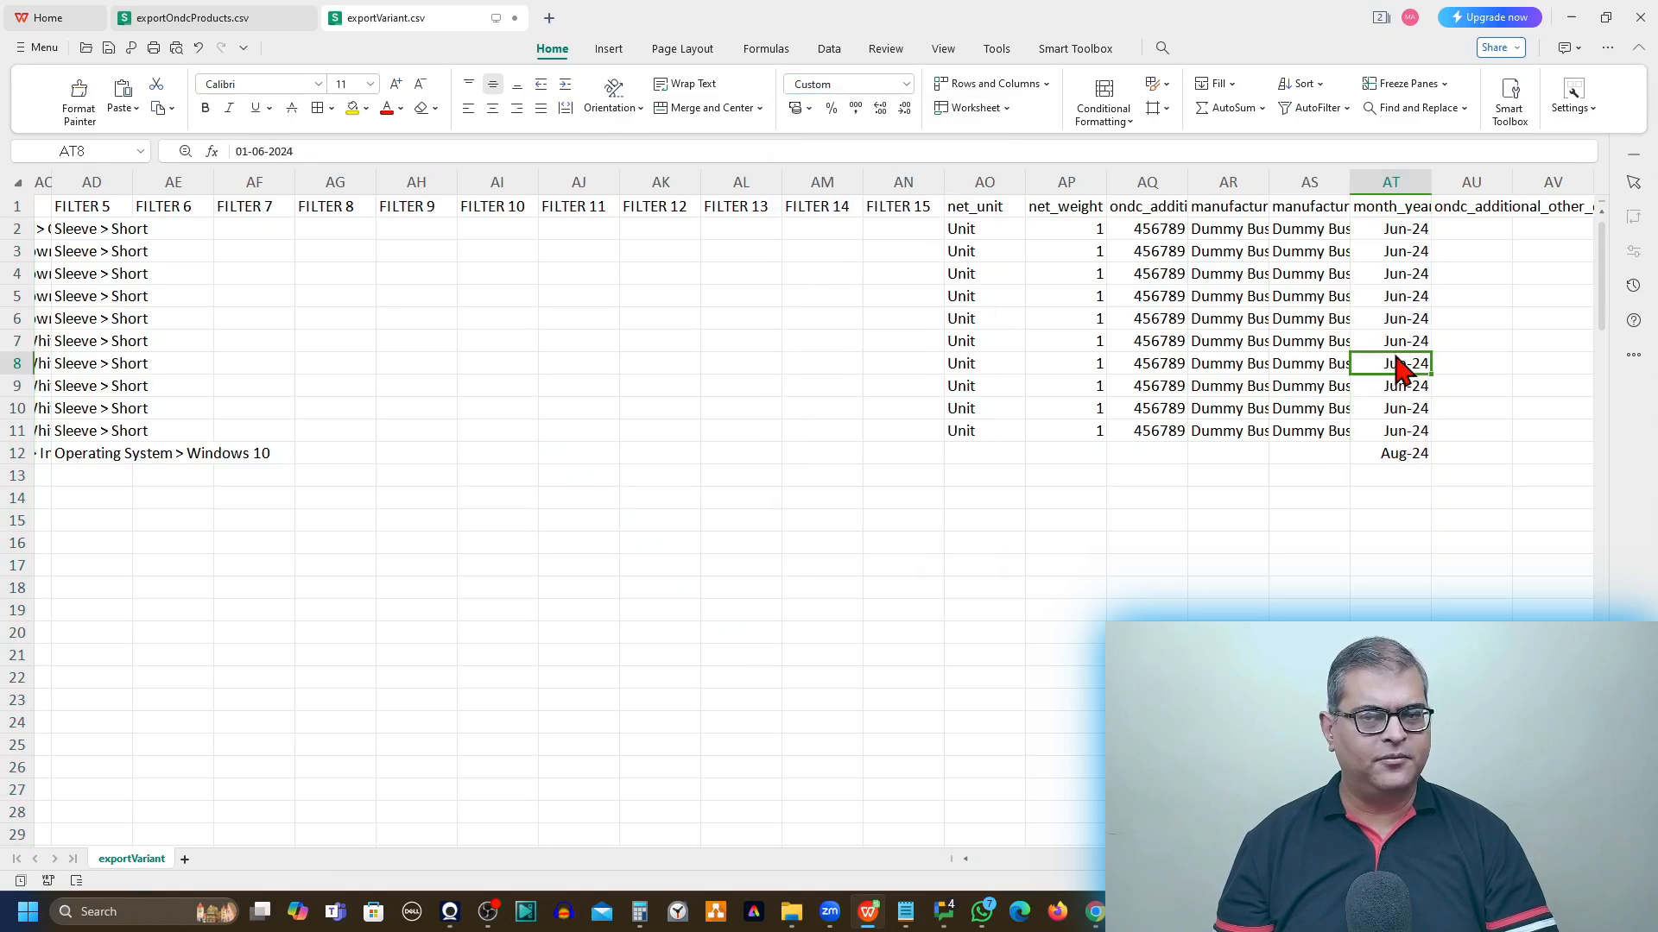
{"action": "left_click", "coordinate": [1405, 458]}
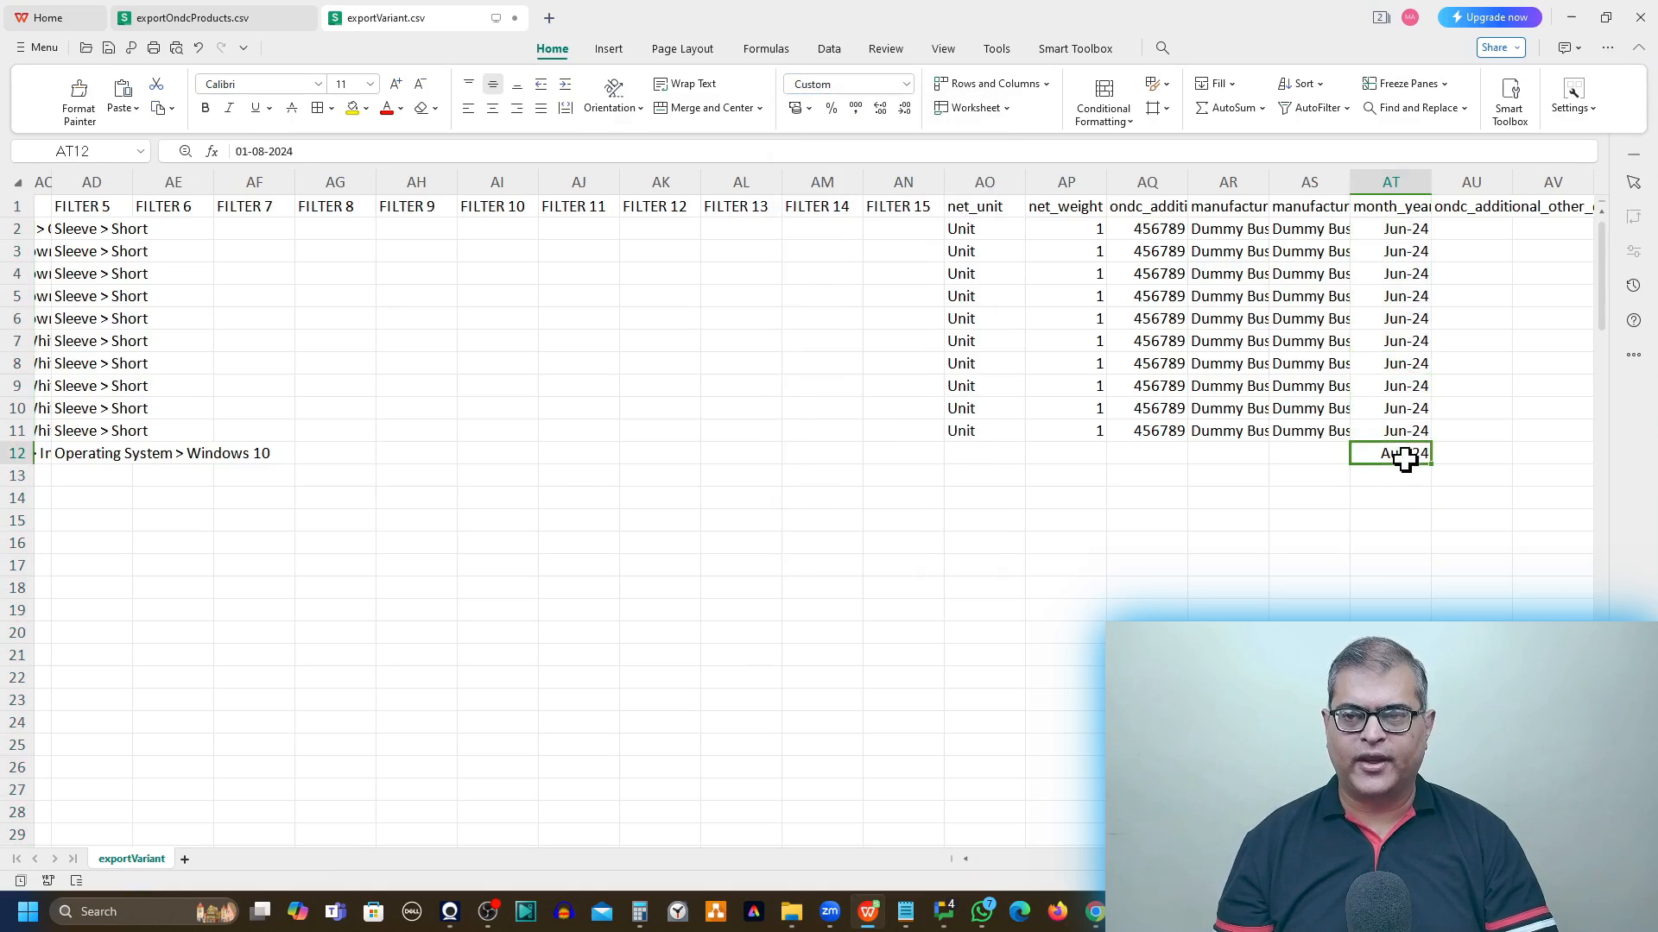
Step: Apply the Number format to the ondc_additional_code column AQ of exportVariant.csv
{"action": "left_click", "coordinate": [1160, 183]}
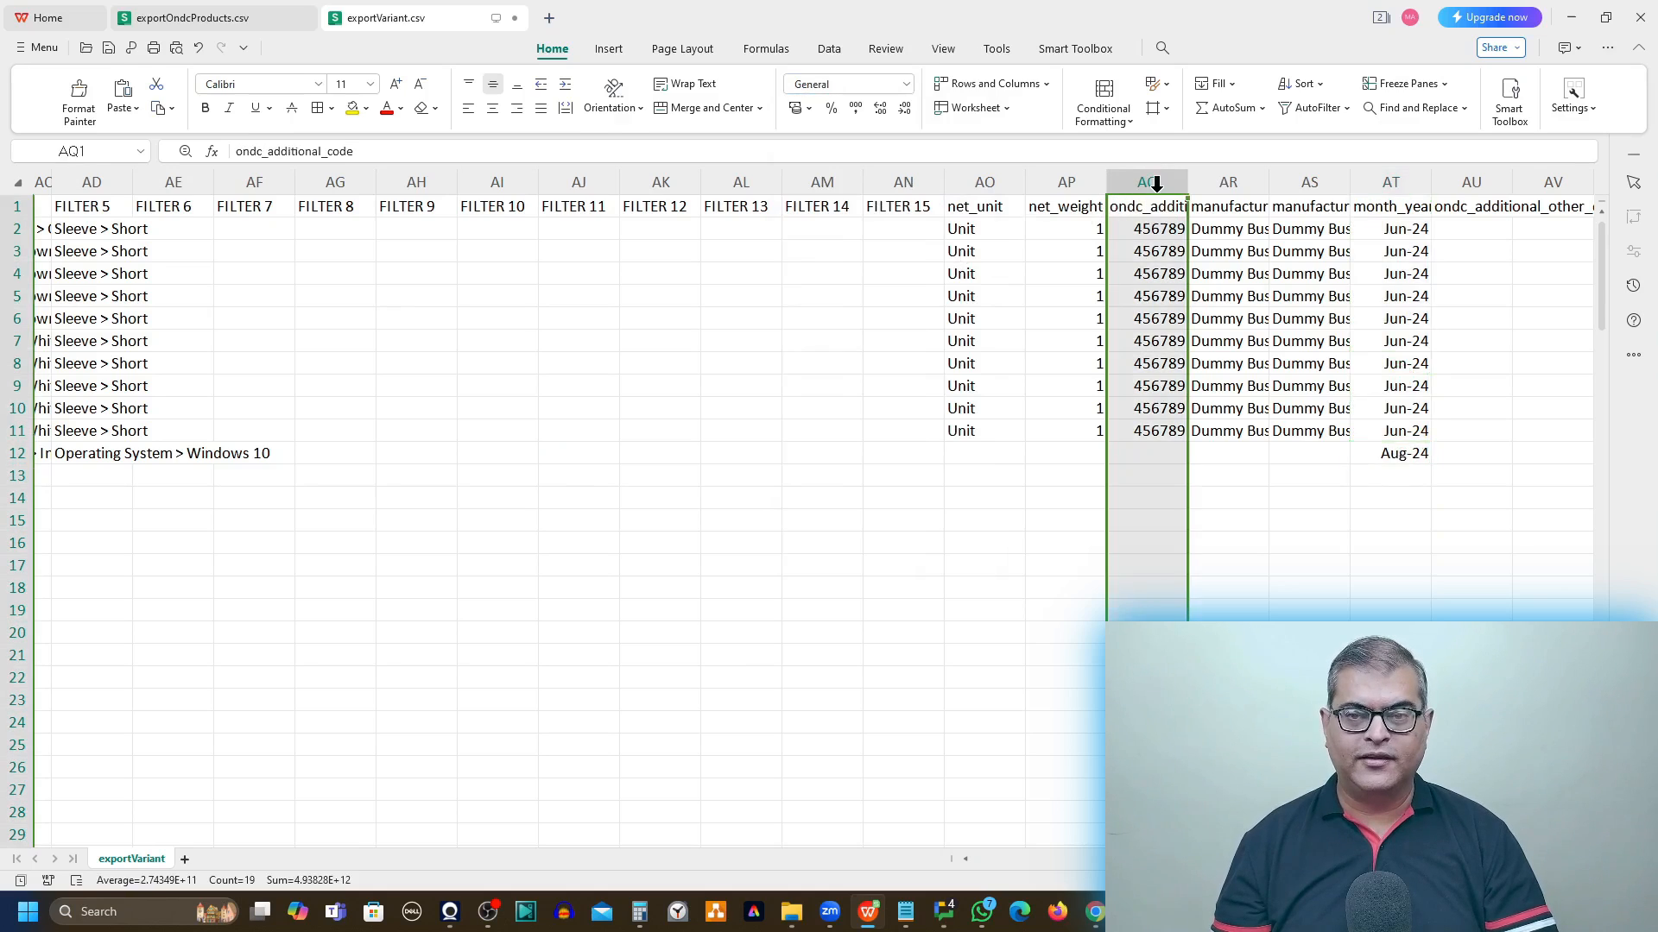
{"action": "left_click", "coordinate": [1491, 182]}
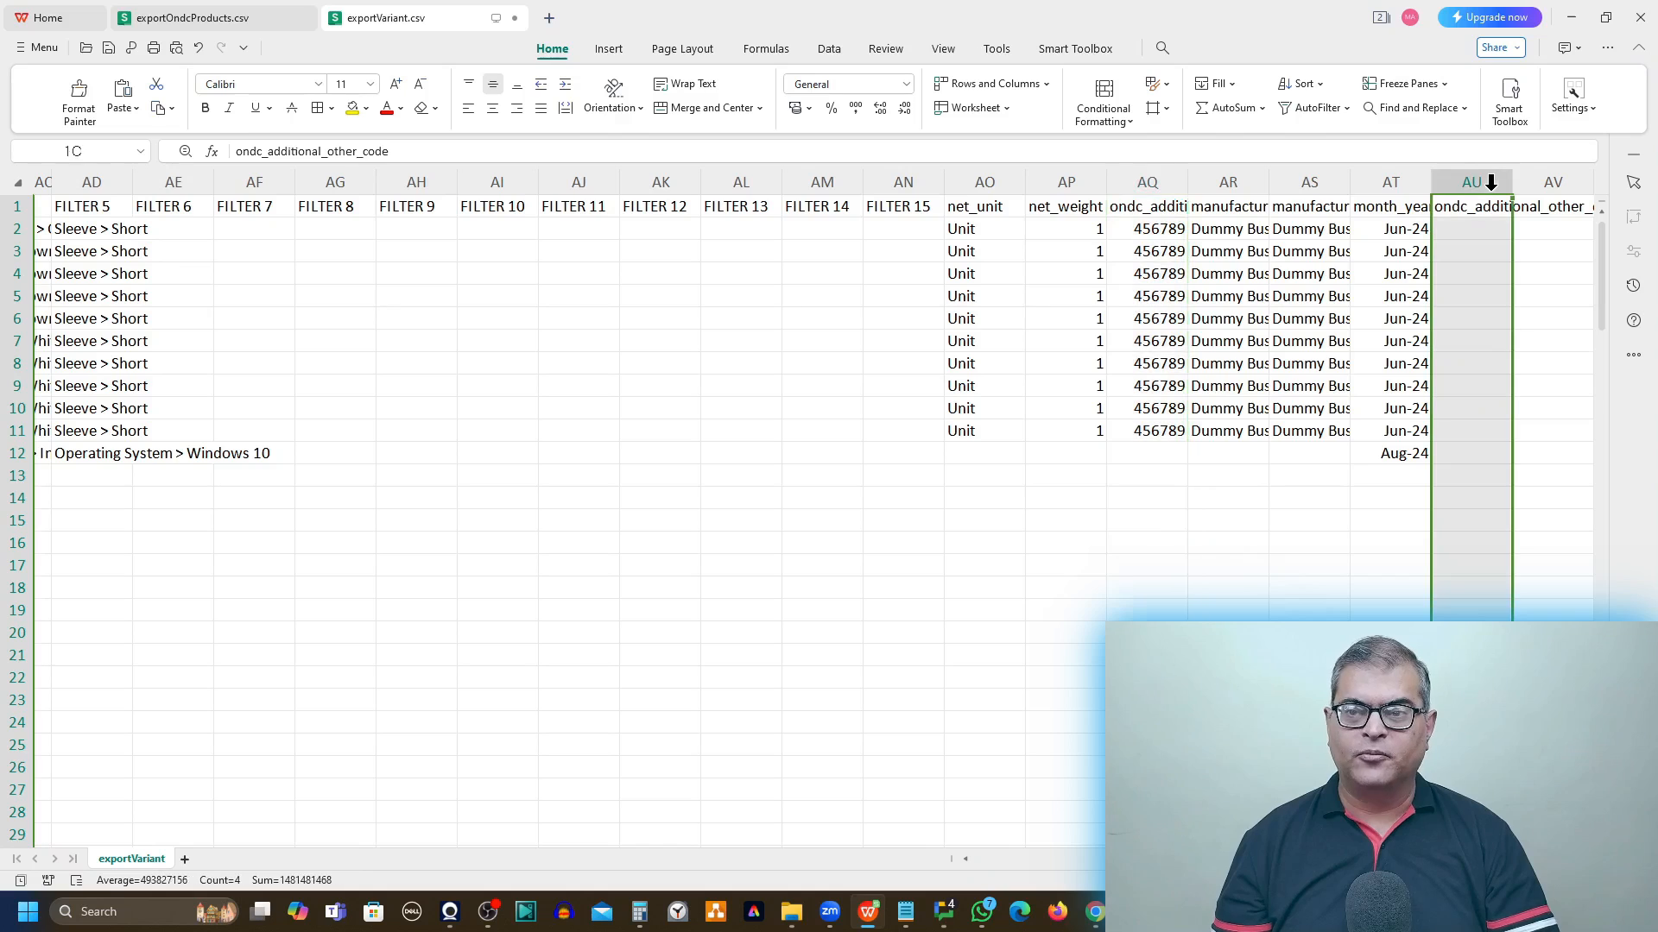
{"action": "left_click", "coordinate": [1135, 228]}
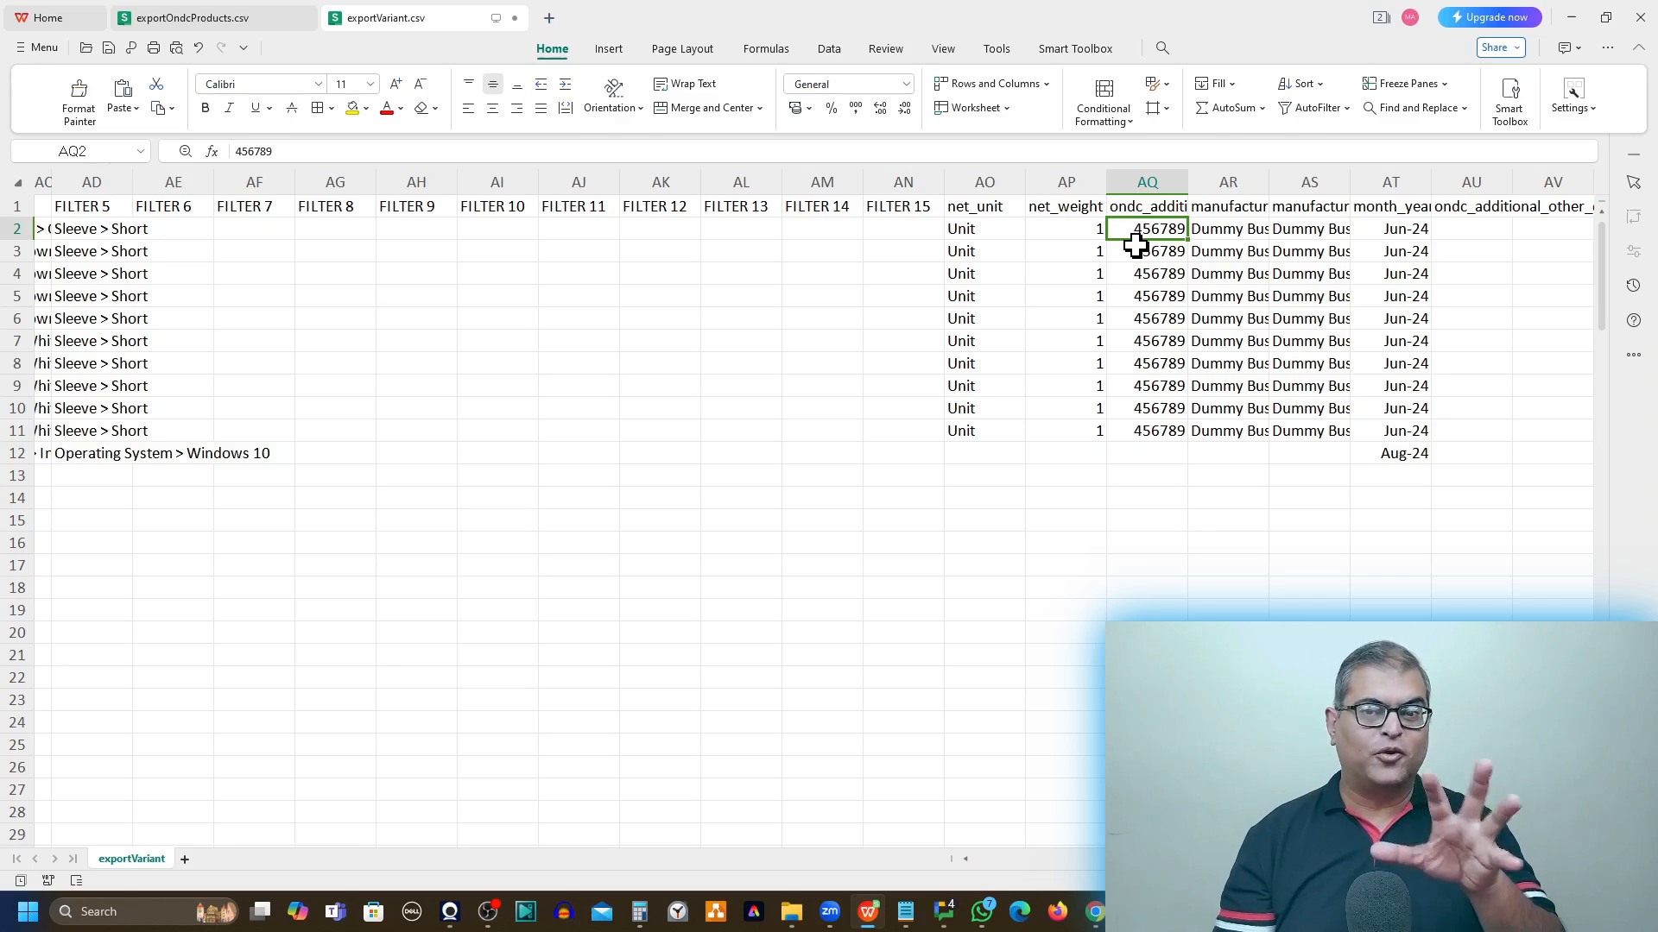
{"action": "left_click", "coordinate": [1128, 174]}
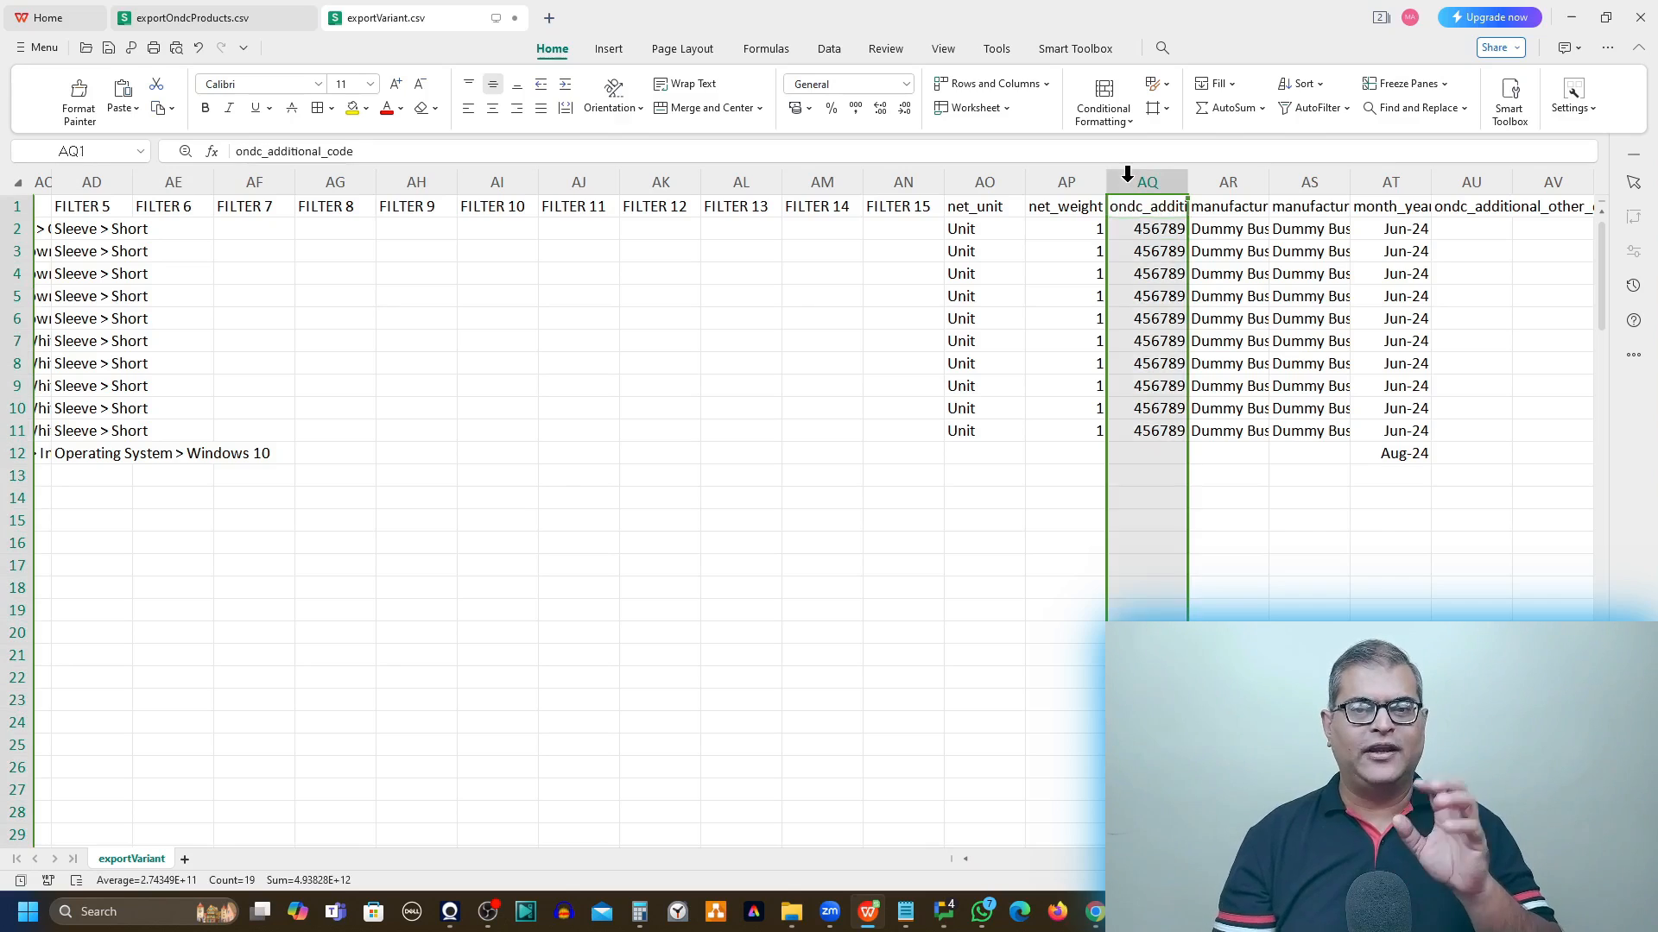
{"action": "left_click", "coordinate": [906, 85]}
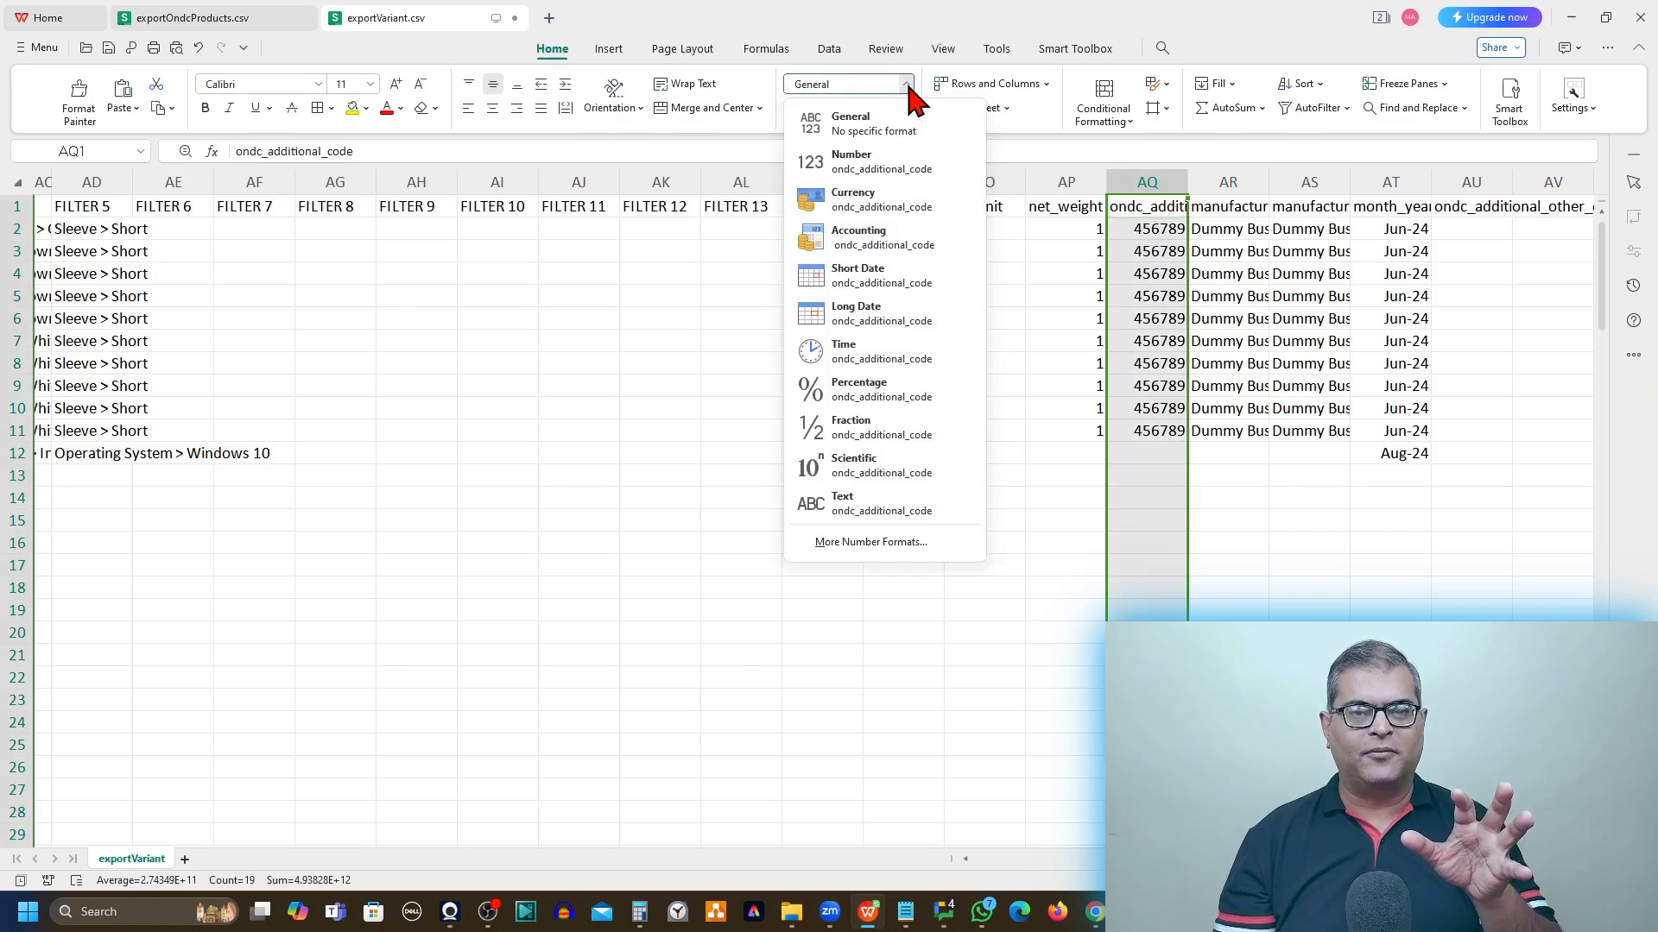
{"action": "left_click", "coordinate": [845, 164]}
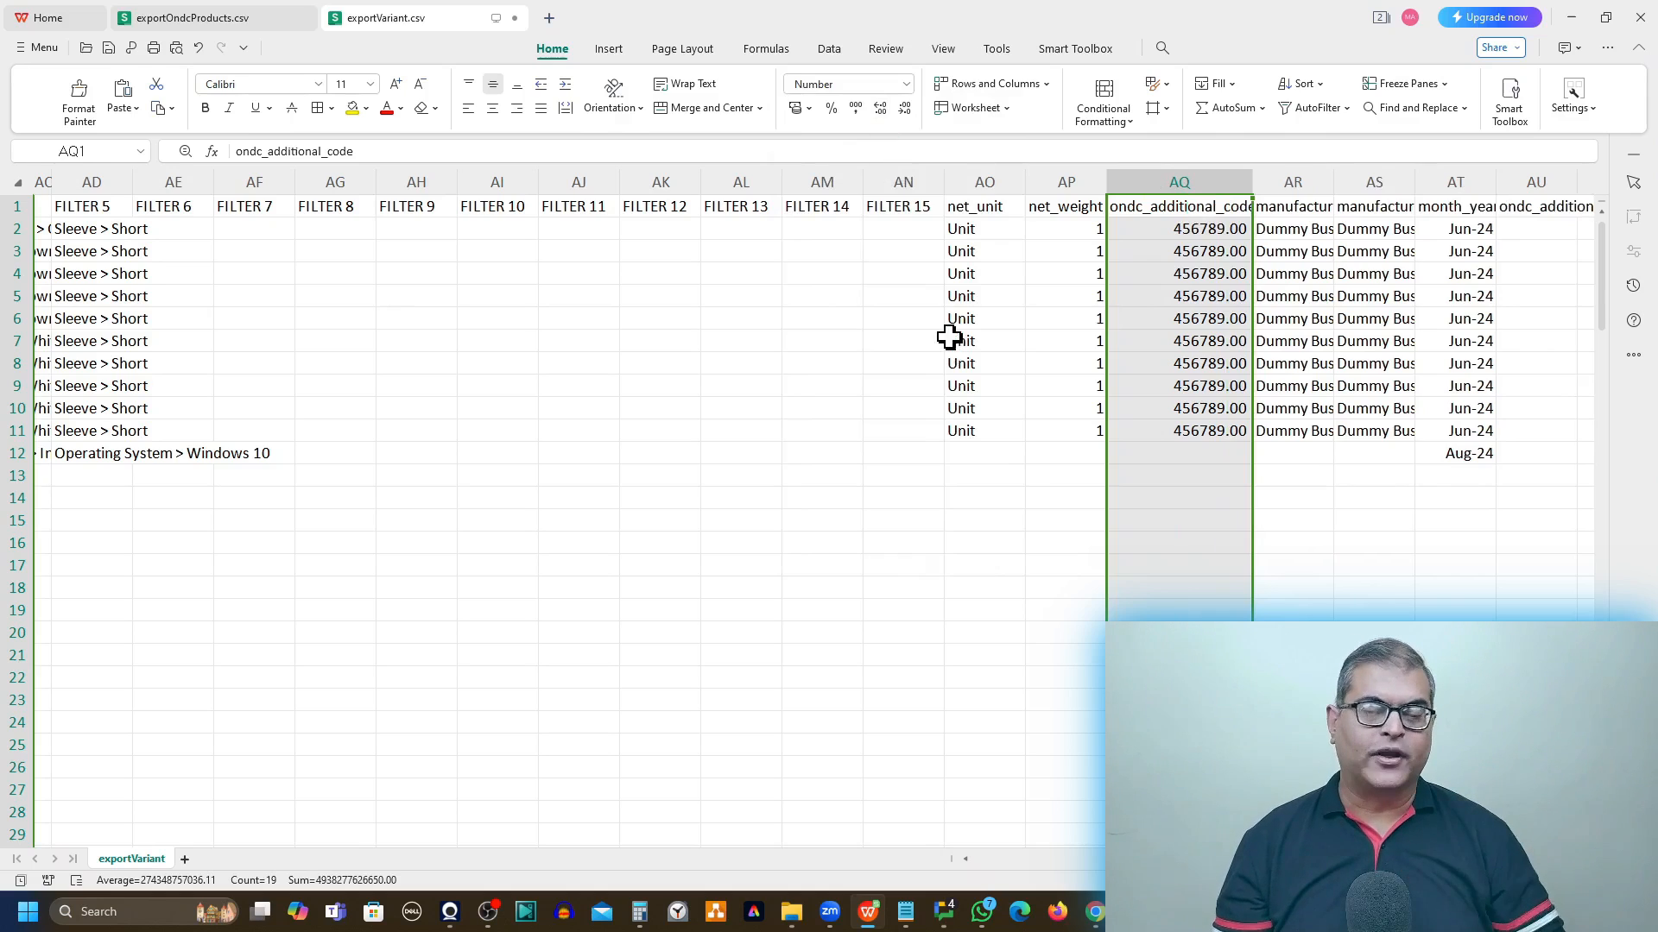
{"action": "left_click", "coordinate": [961, 290]}
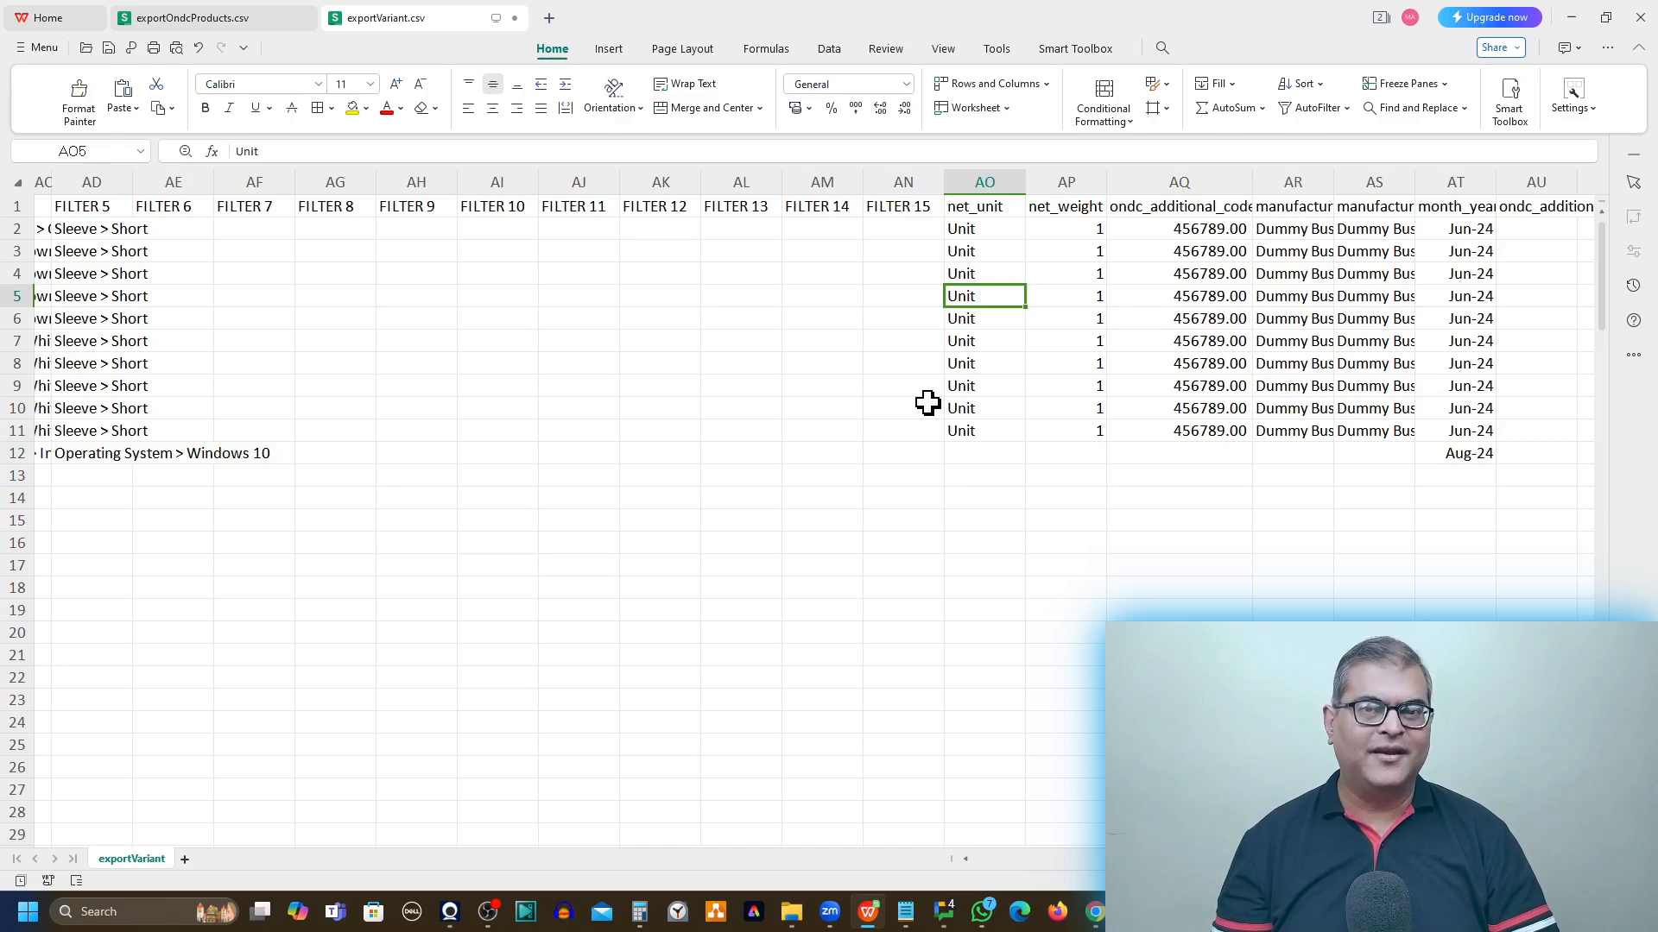
Step: Switch to the Linker.store seller platform in the browser and open the store's ONDC Dashboard
{"action": "key", "text": "alt+Tab"}
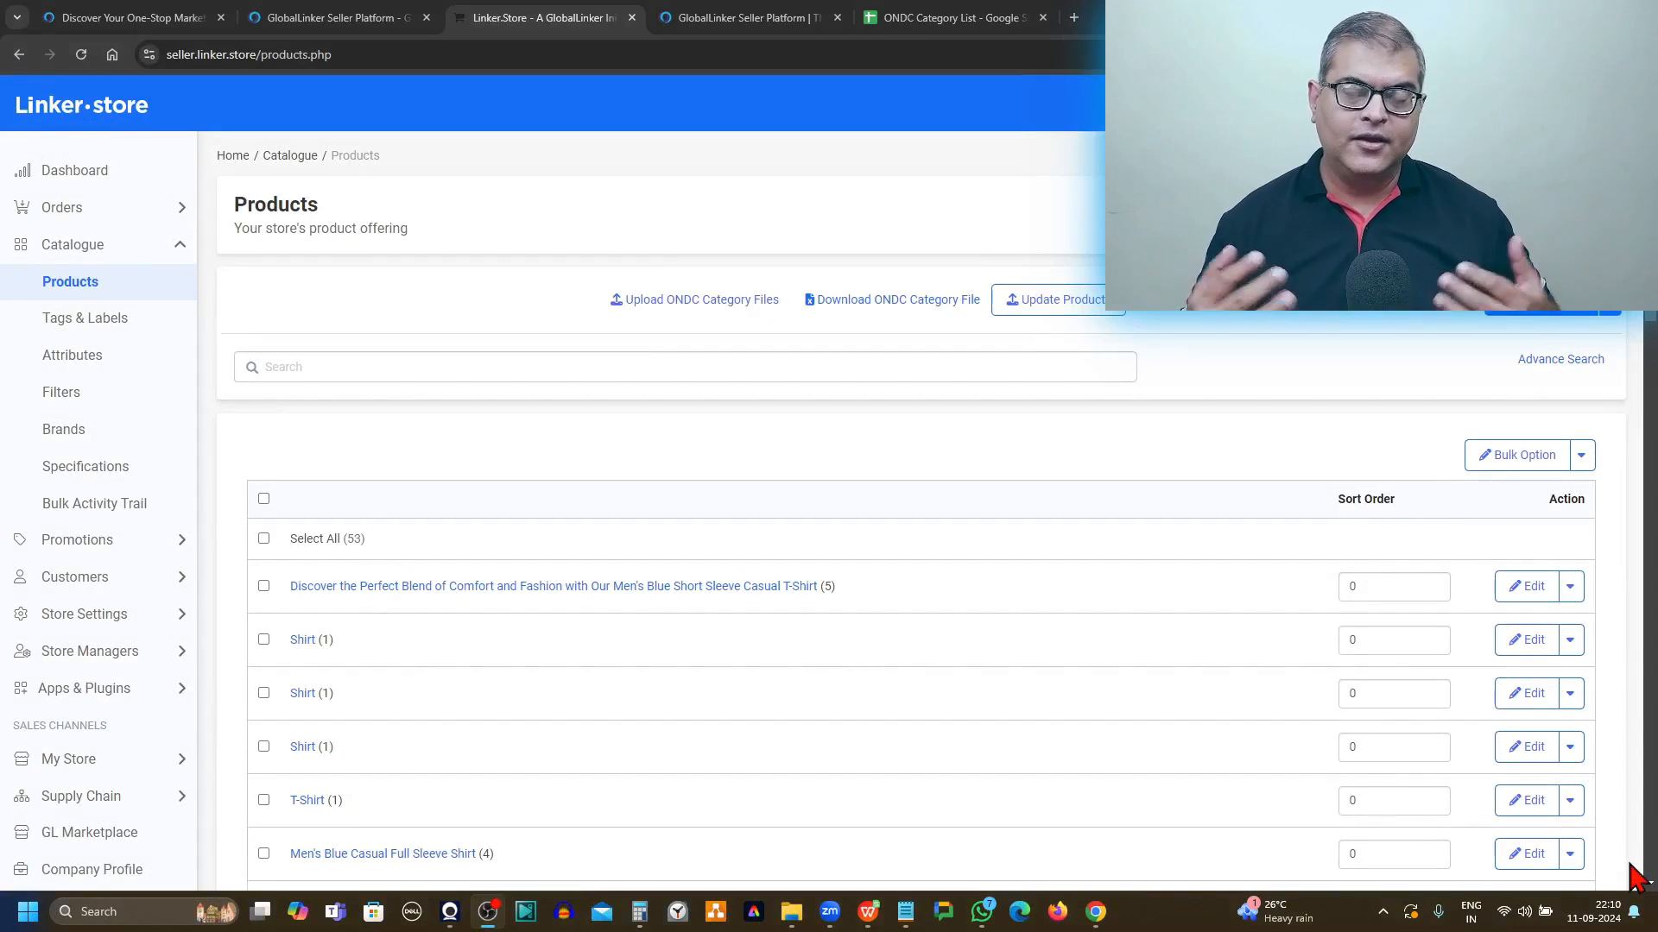
{"action": "scroll", "coordinate": [34, 608], "scroll_direction": "down", "scroll_amount": 2}
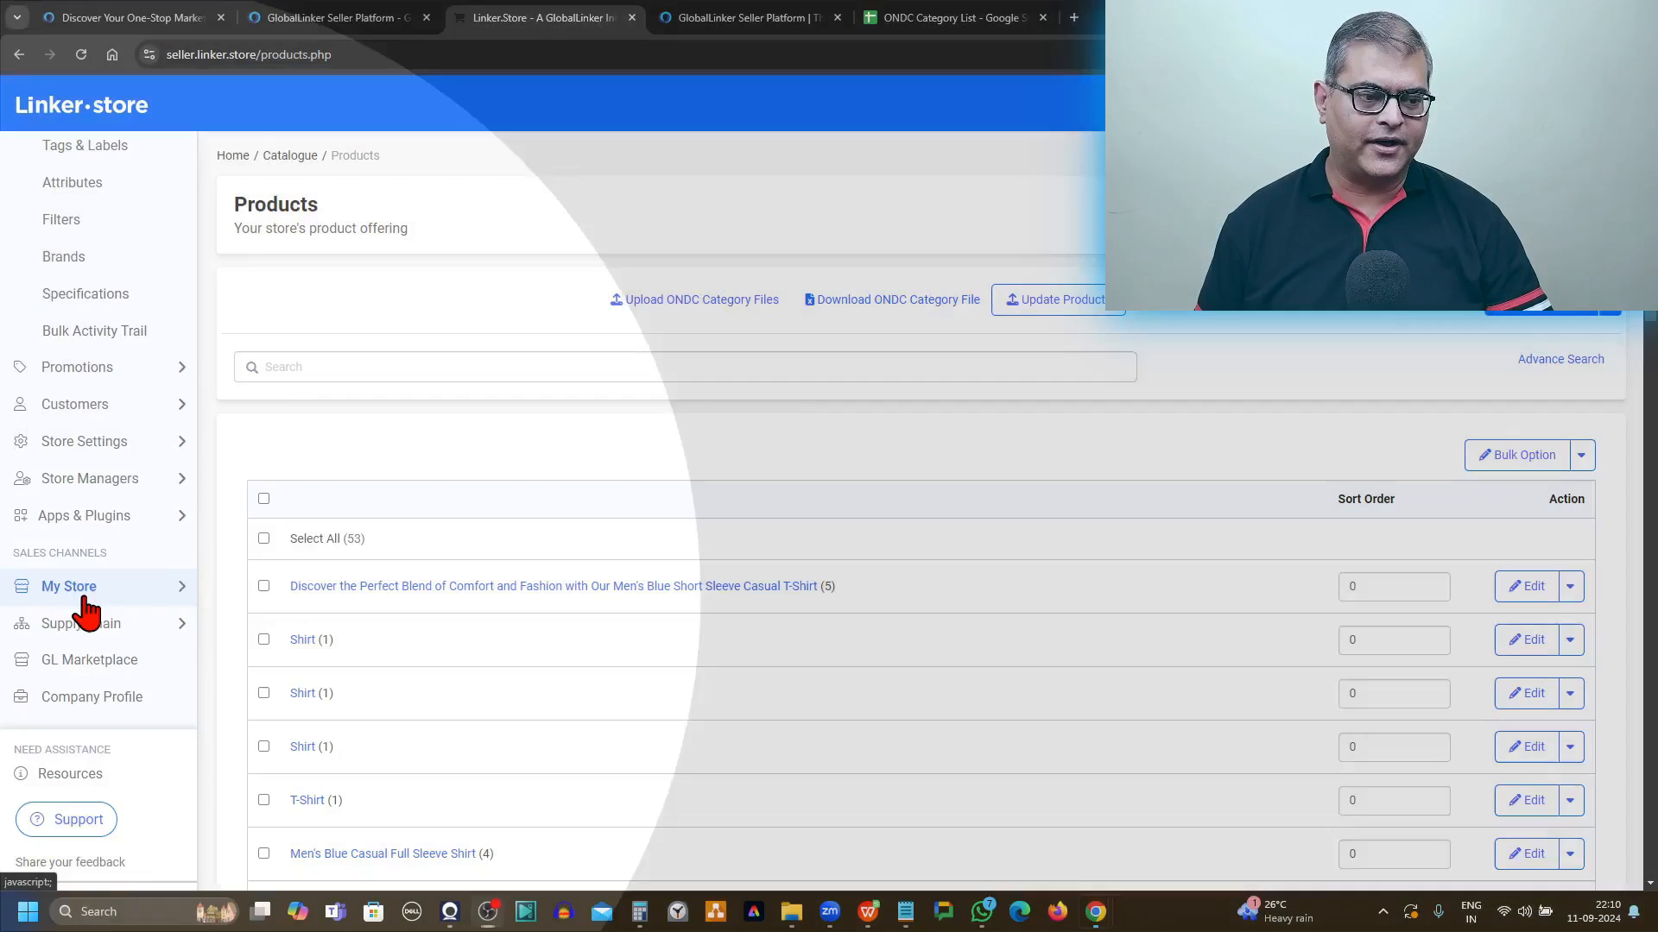
{"action": "left_click", "coordinate": [86, 598]}
{"action": "scroll", "coordinate": [83, 608], "scroll_direction": "down", "scroll_amount": 3}
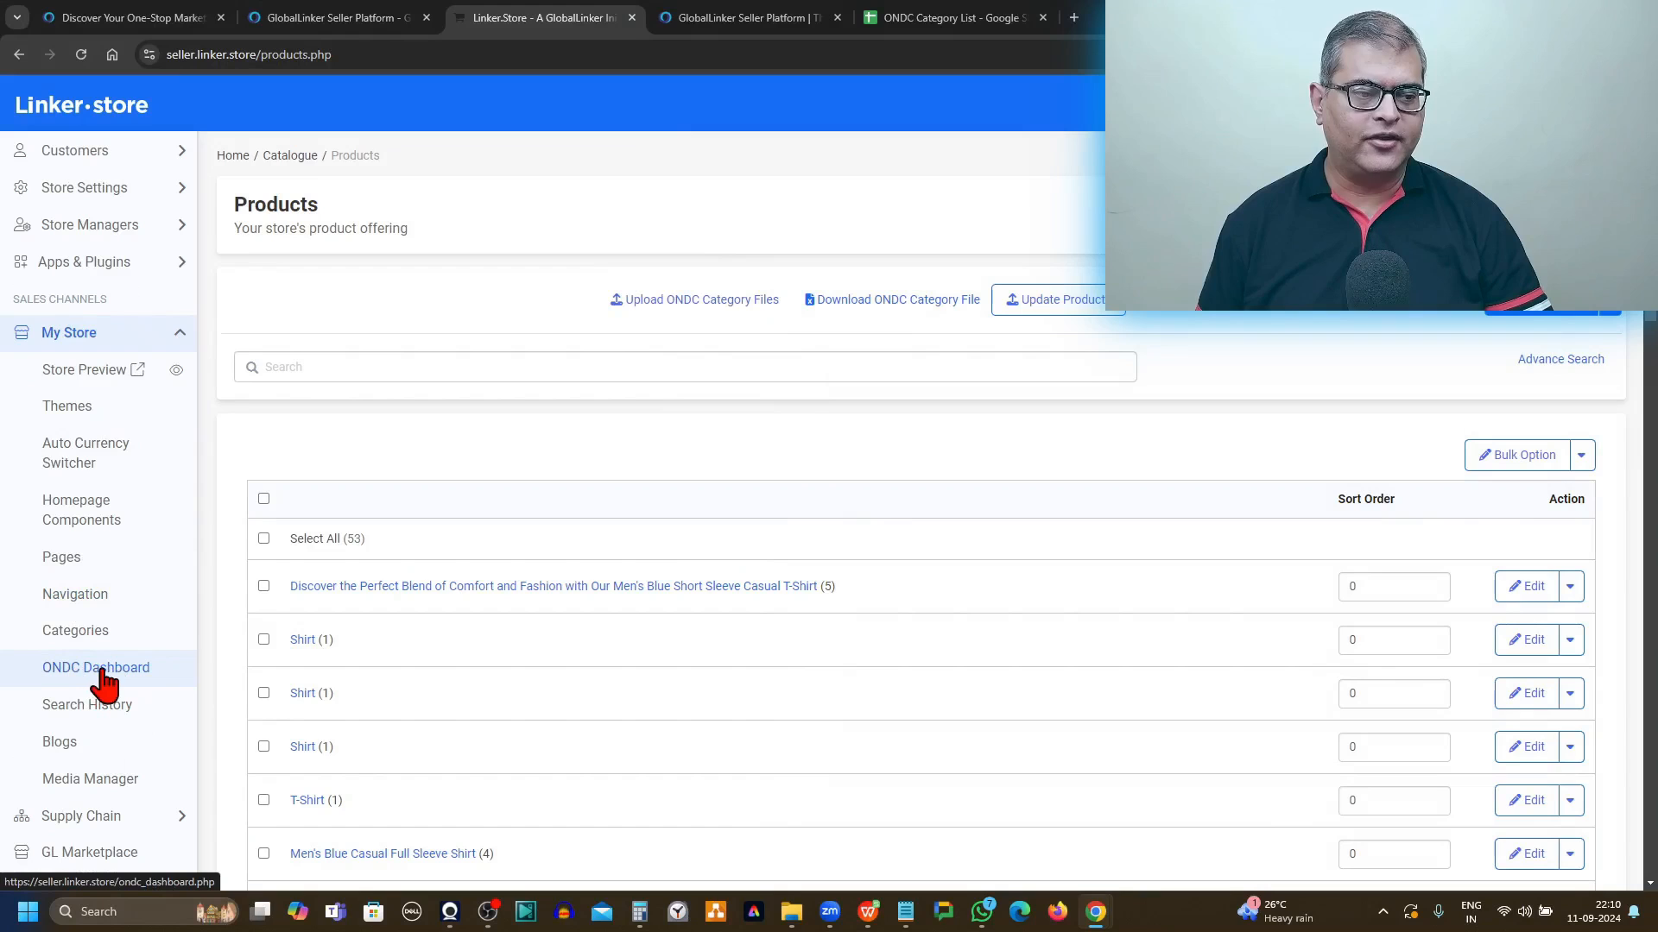
{"action": "left_click", "coordinate": [97, 668]}
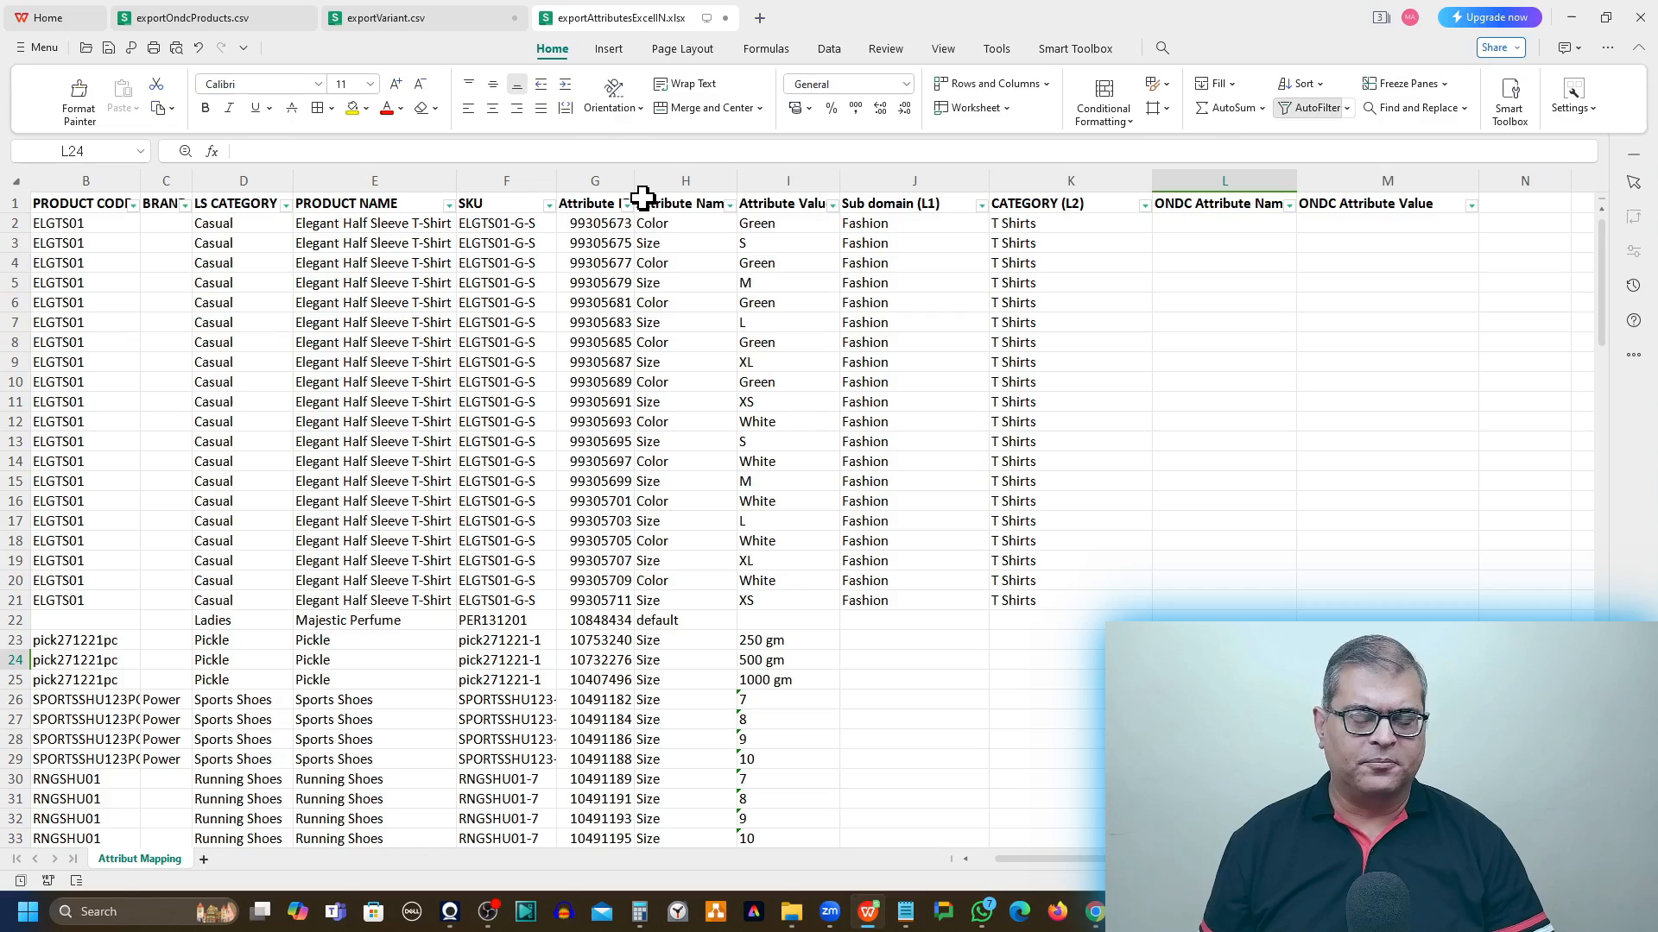
Step: In exportAttributesExcelIN.xlsx, set the ONDC attribute name for the Color attribute in row 2 to Colour
{"action": "left_click", "coordinate": [702, 180]}
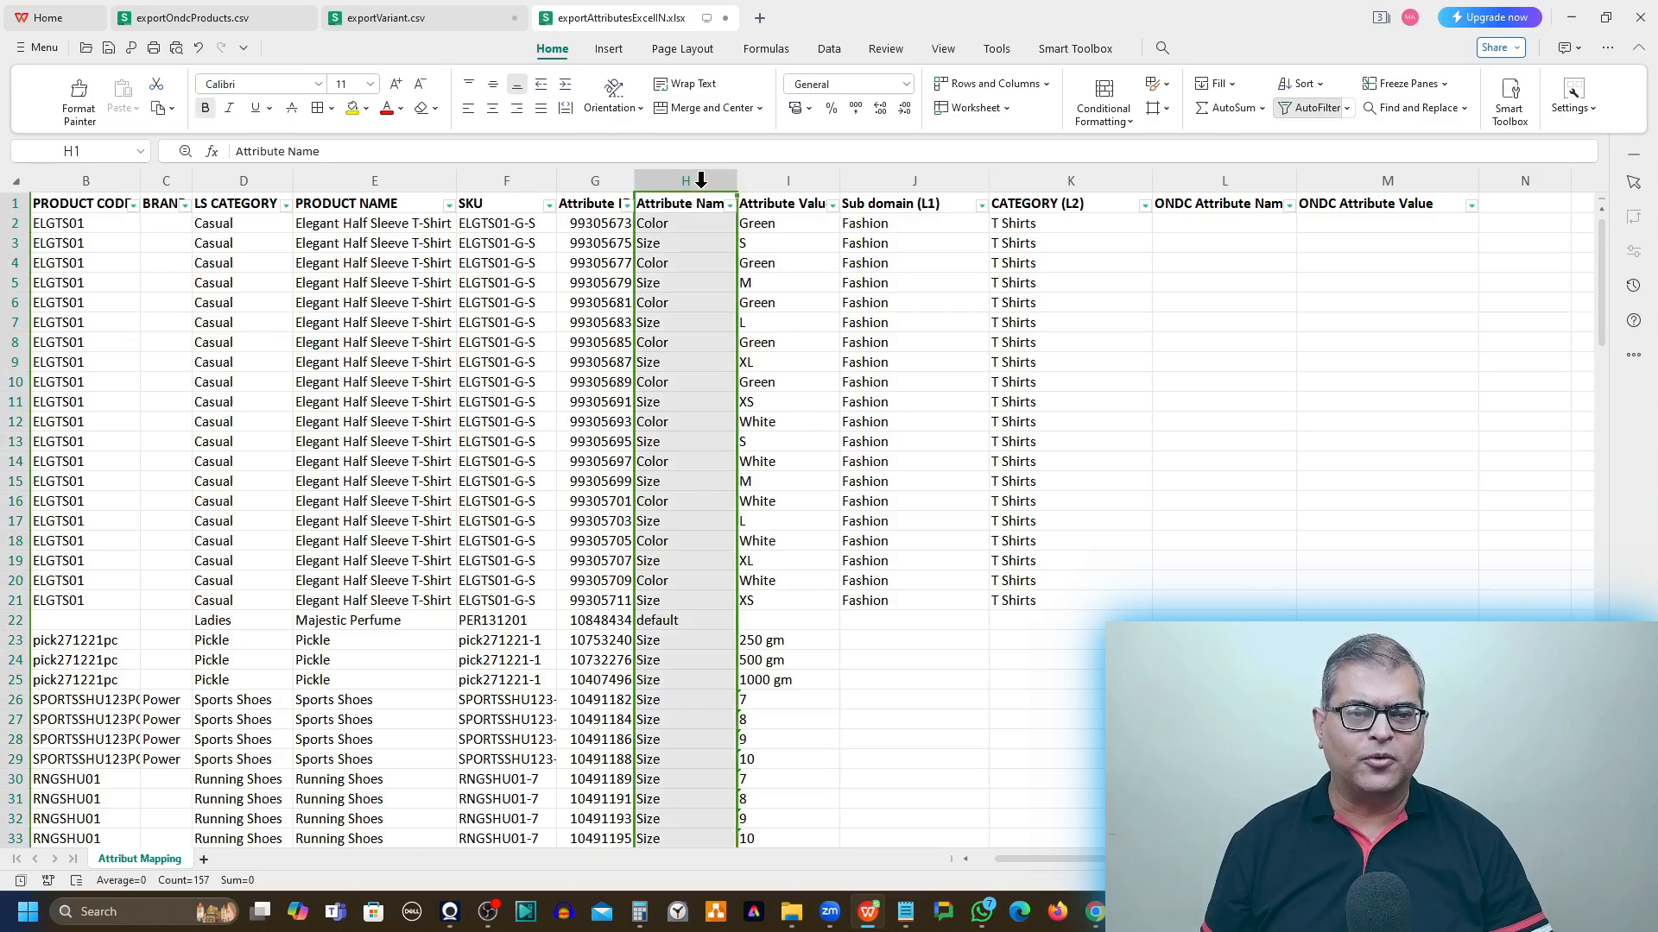
{"action": "left_click", "coordinate": [766, 179]}
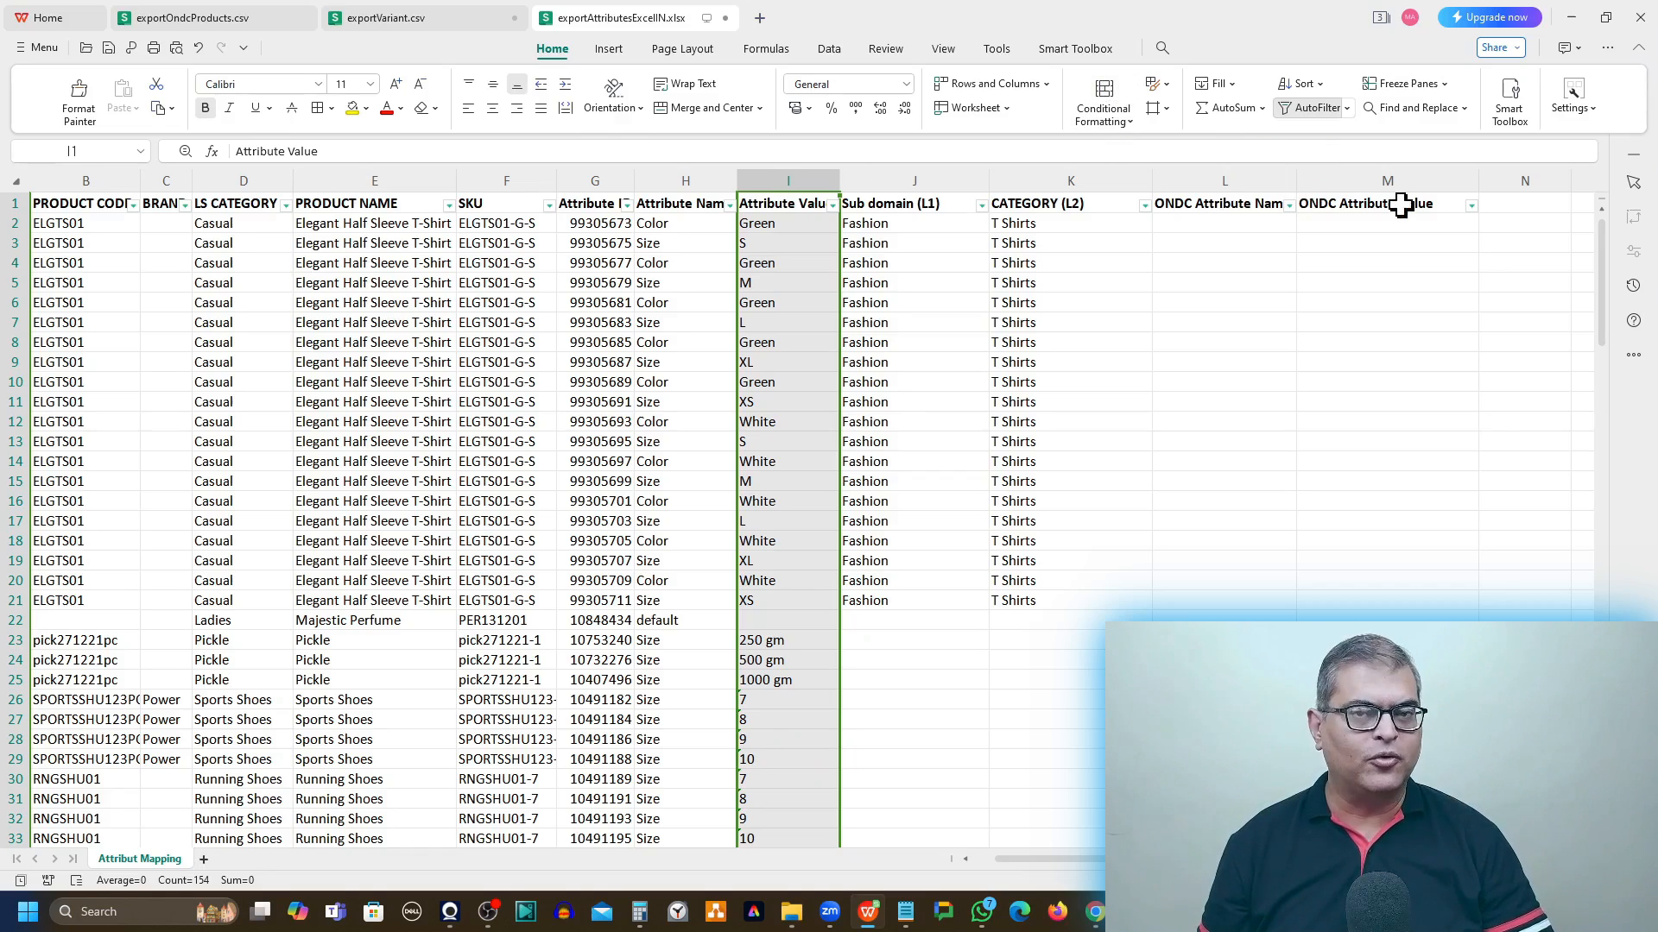
{"action": "left_click", "coordinate": [1214, 234]}
{"action": "left_click", "coordinate": [686, 223]}
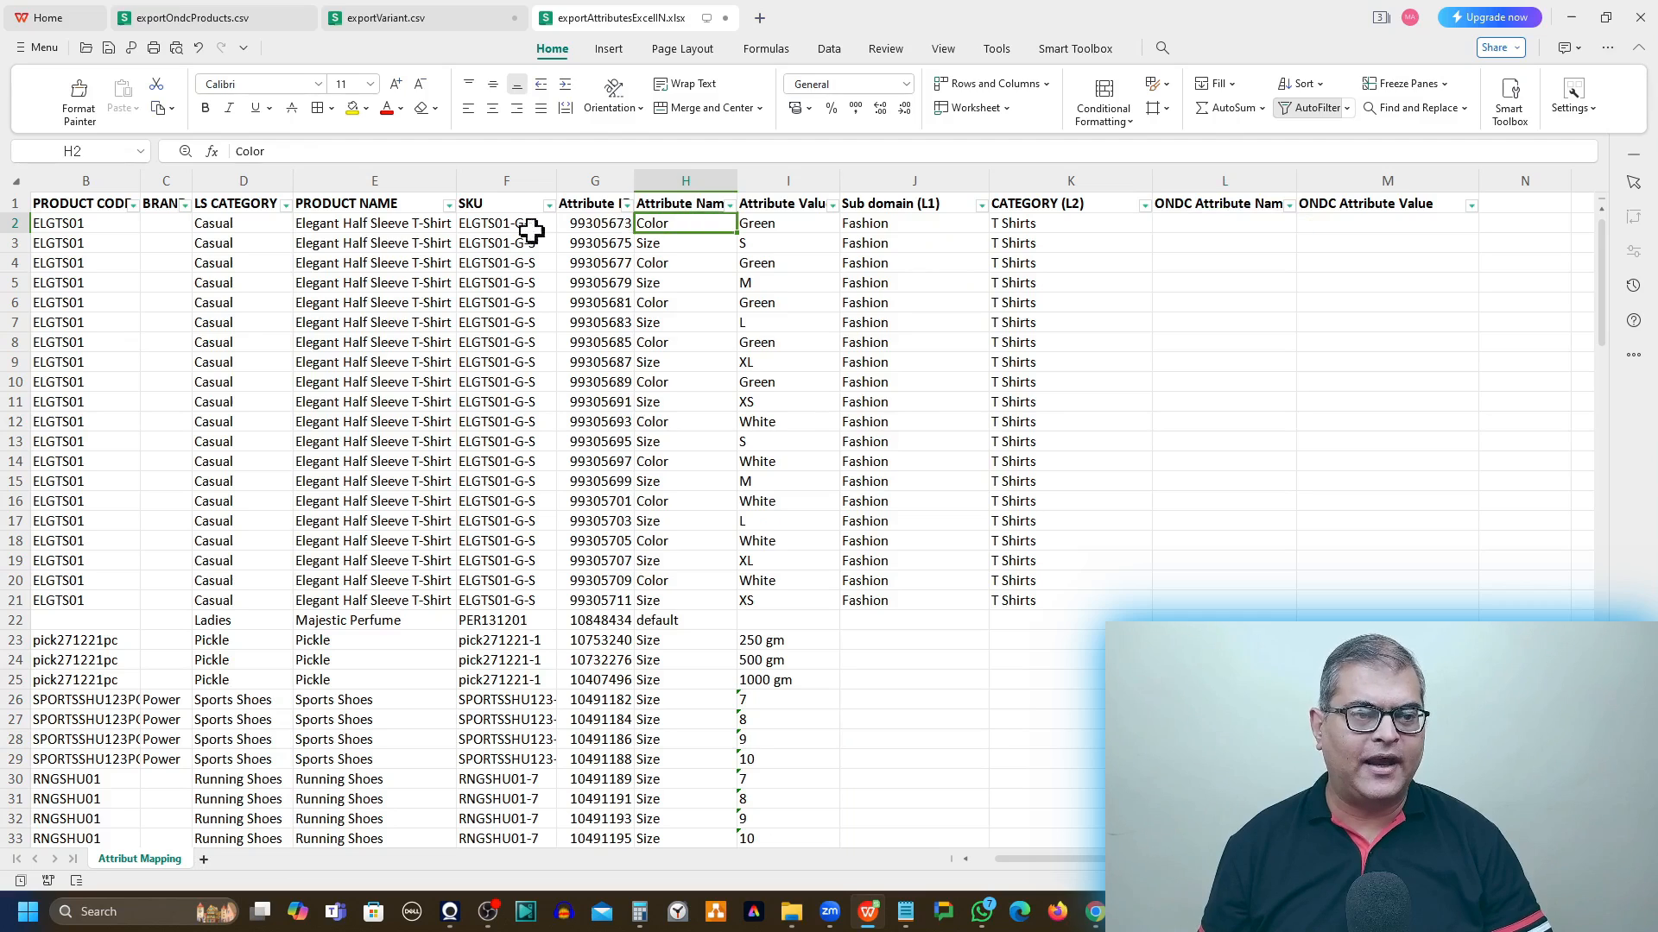
{"action": "left_click", "coordinate": [6, 223]}
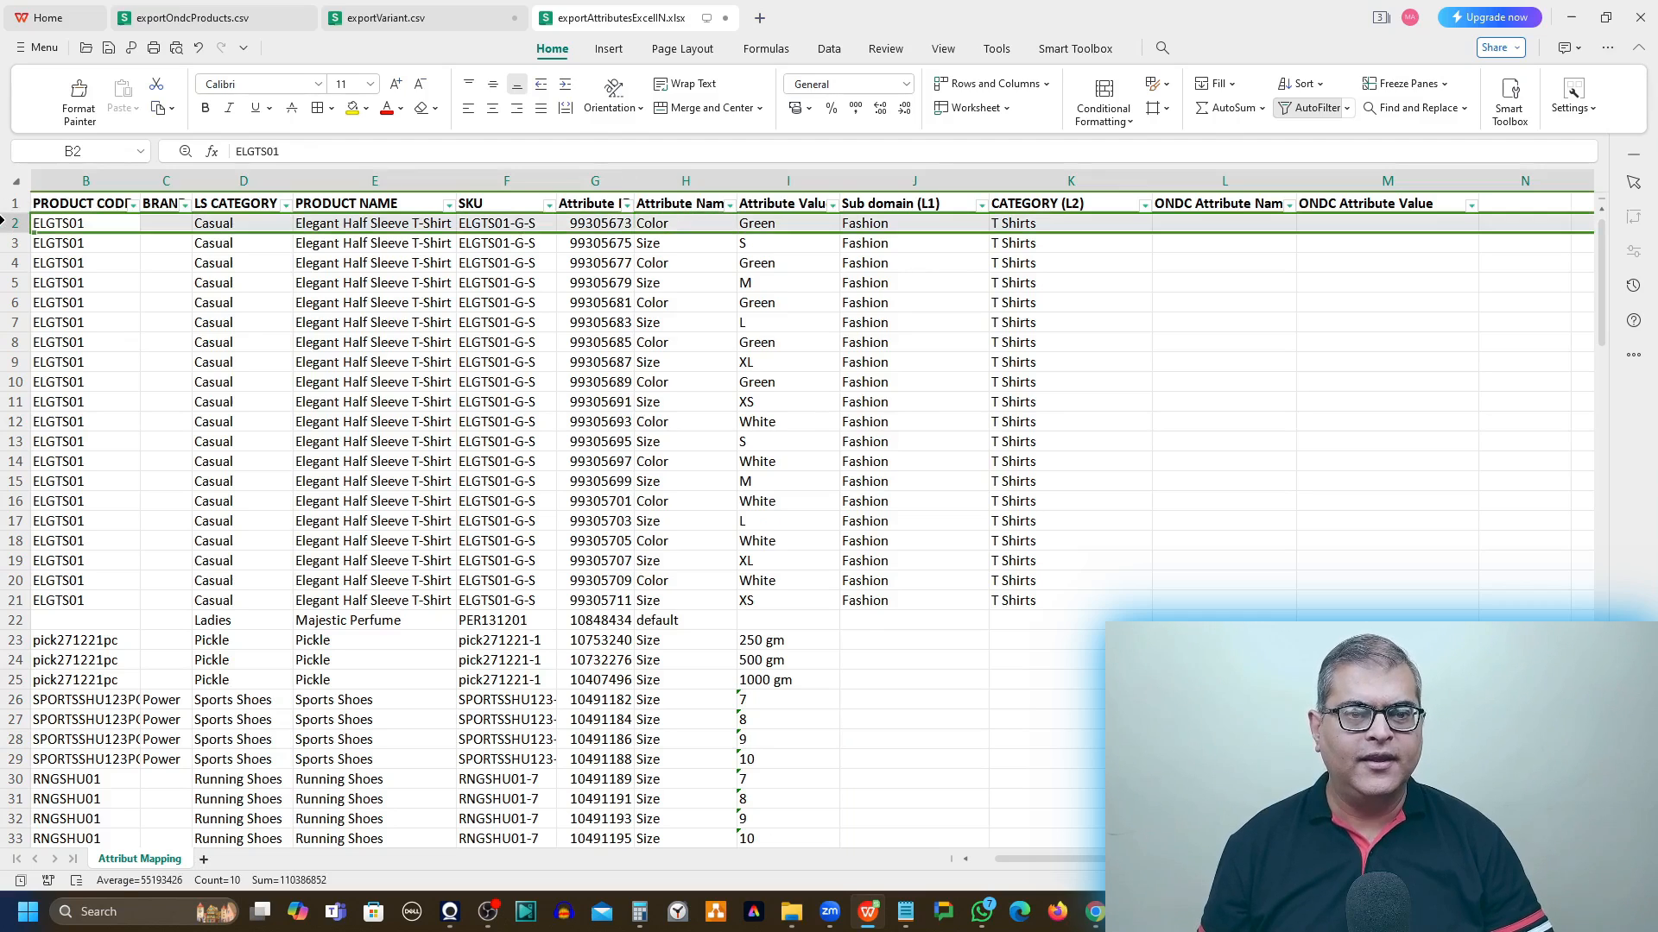
{"action": "left_click", "coordinate": [1249, 229]}
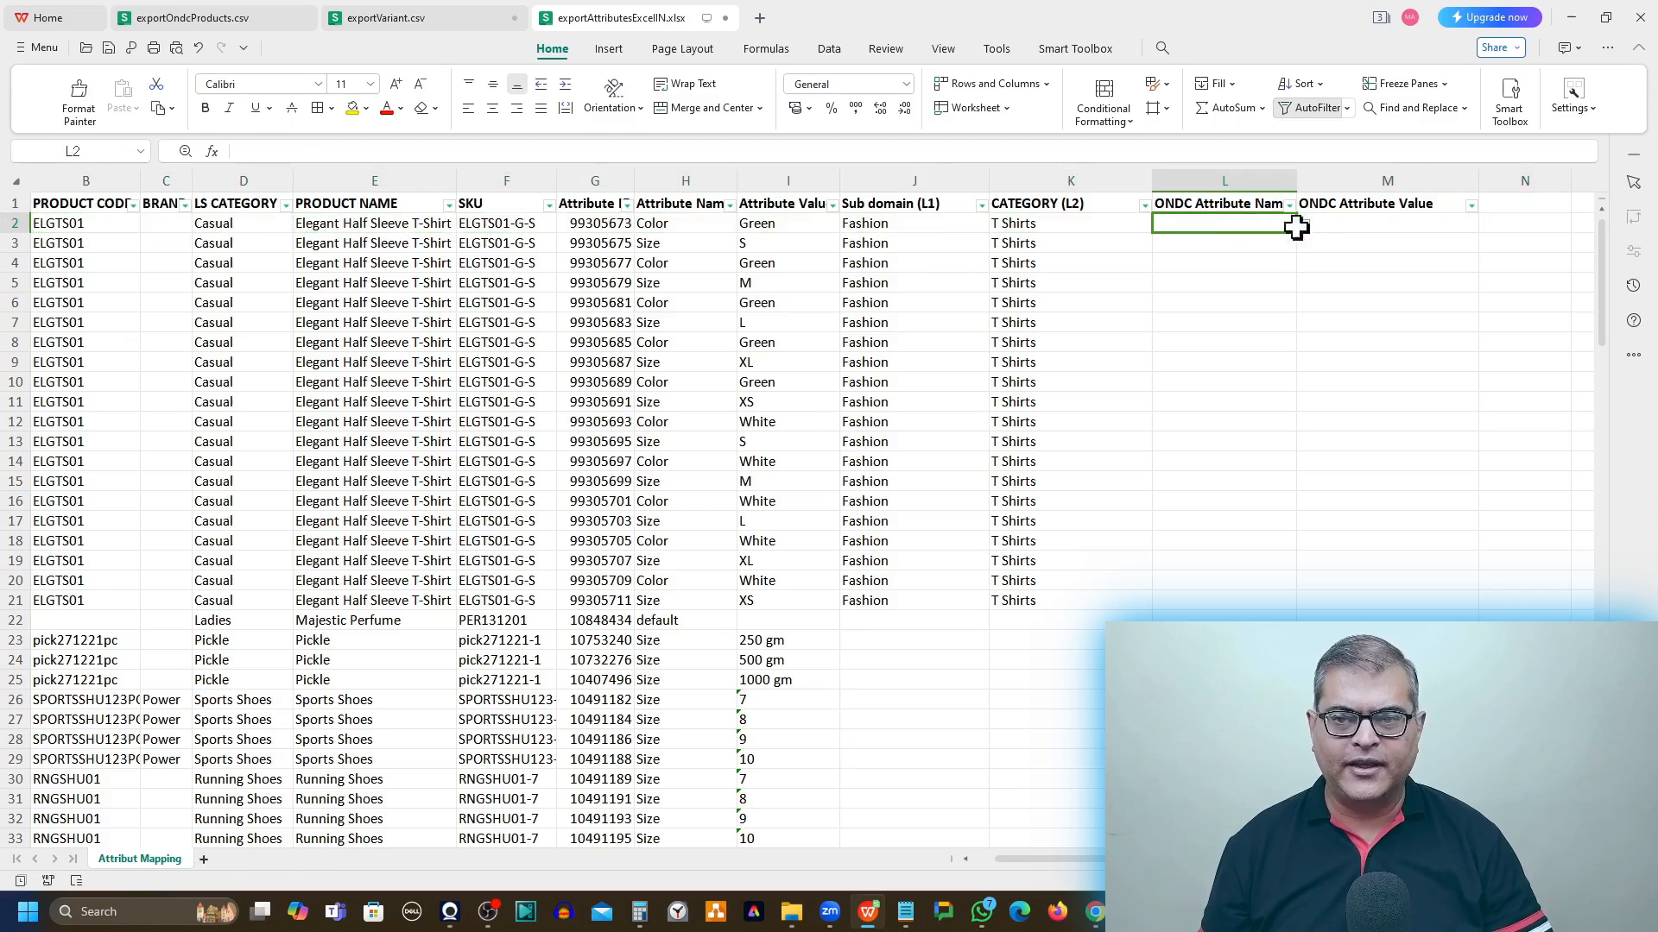
{"action": "left_click", "coordinate": [1304, 227]}
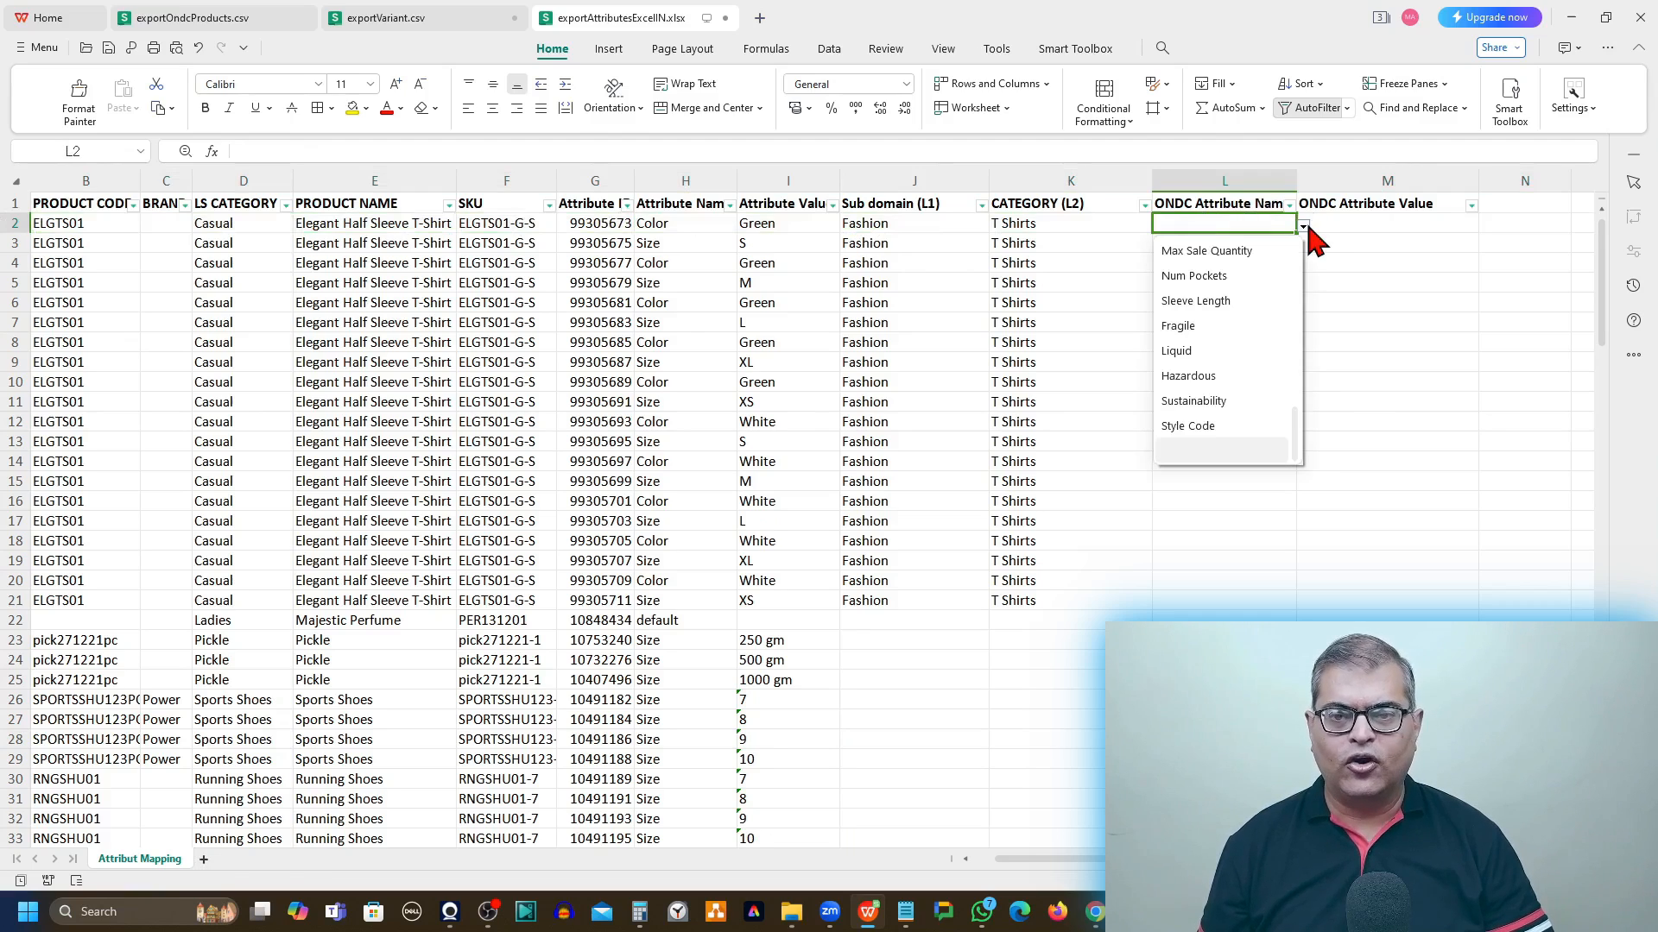
{"action": "scroll", "coordinate": [1270, 294], "scroll_direction": "up", "scroll_amount": 5}
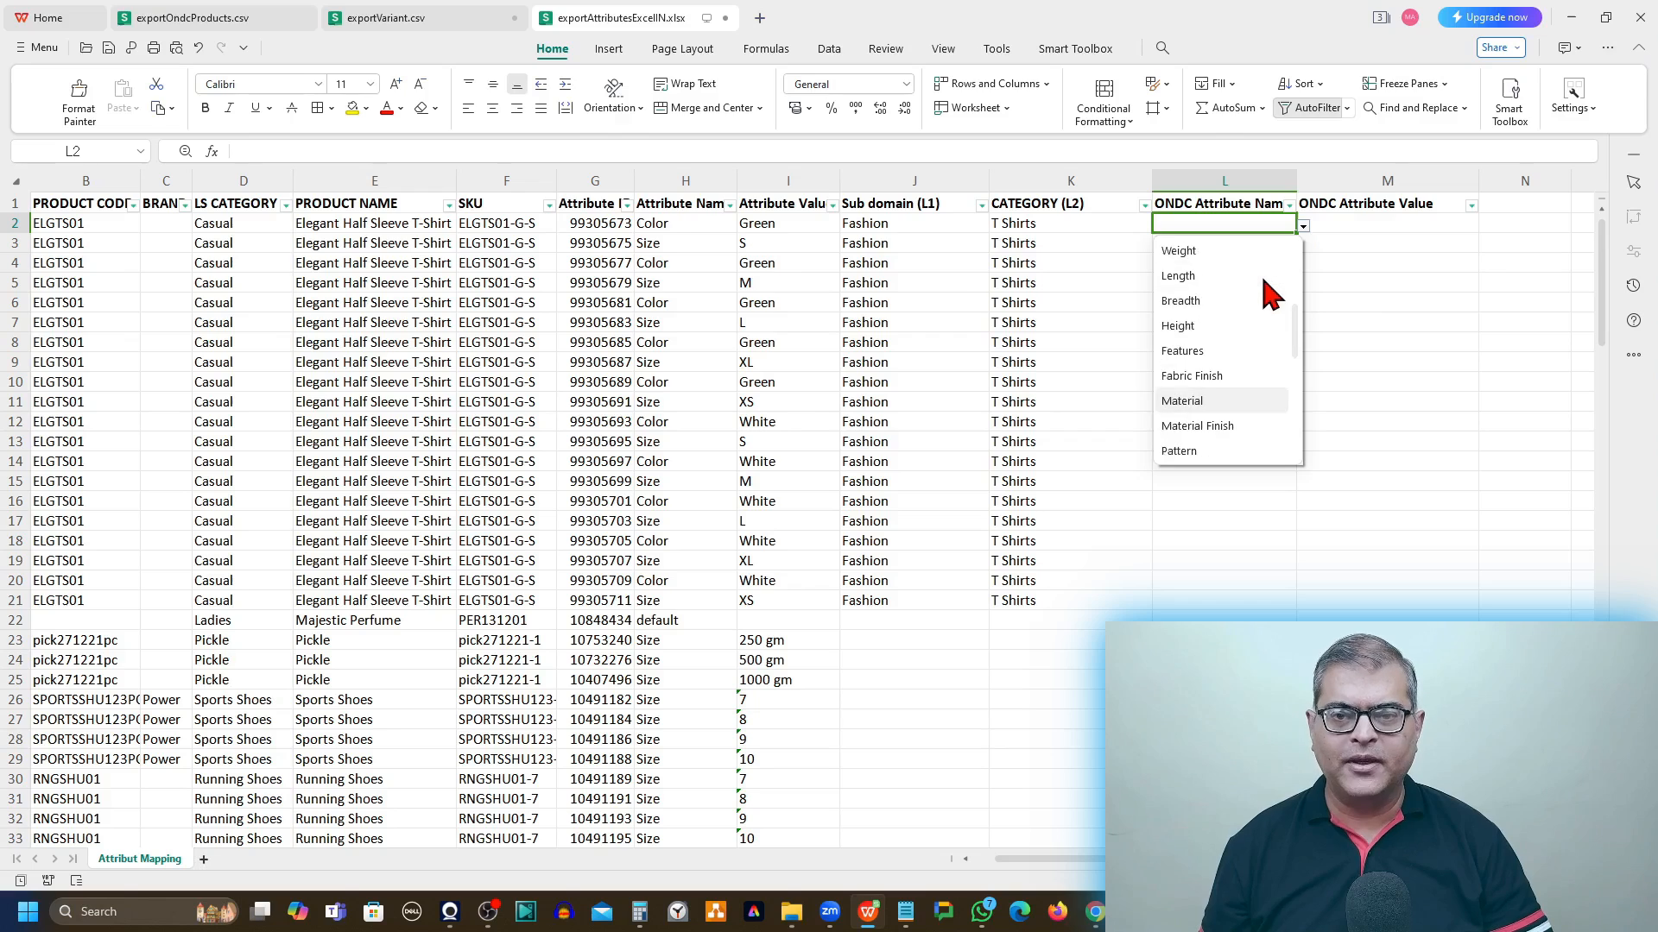
{"action": "scroll", "coordinate": [1263, 282], "scroll_direction": "up", "scroll_amount": 4}
{"action": "left_click", "coordinate": [1197, 275]}
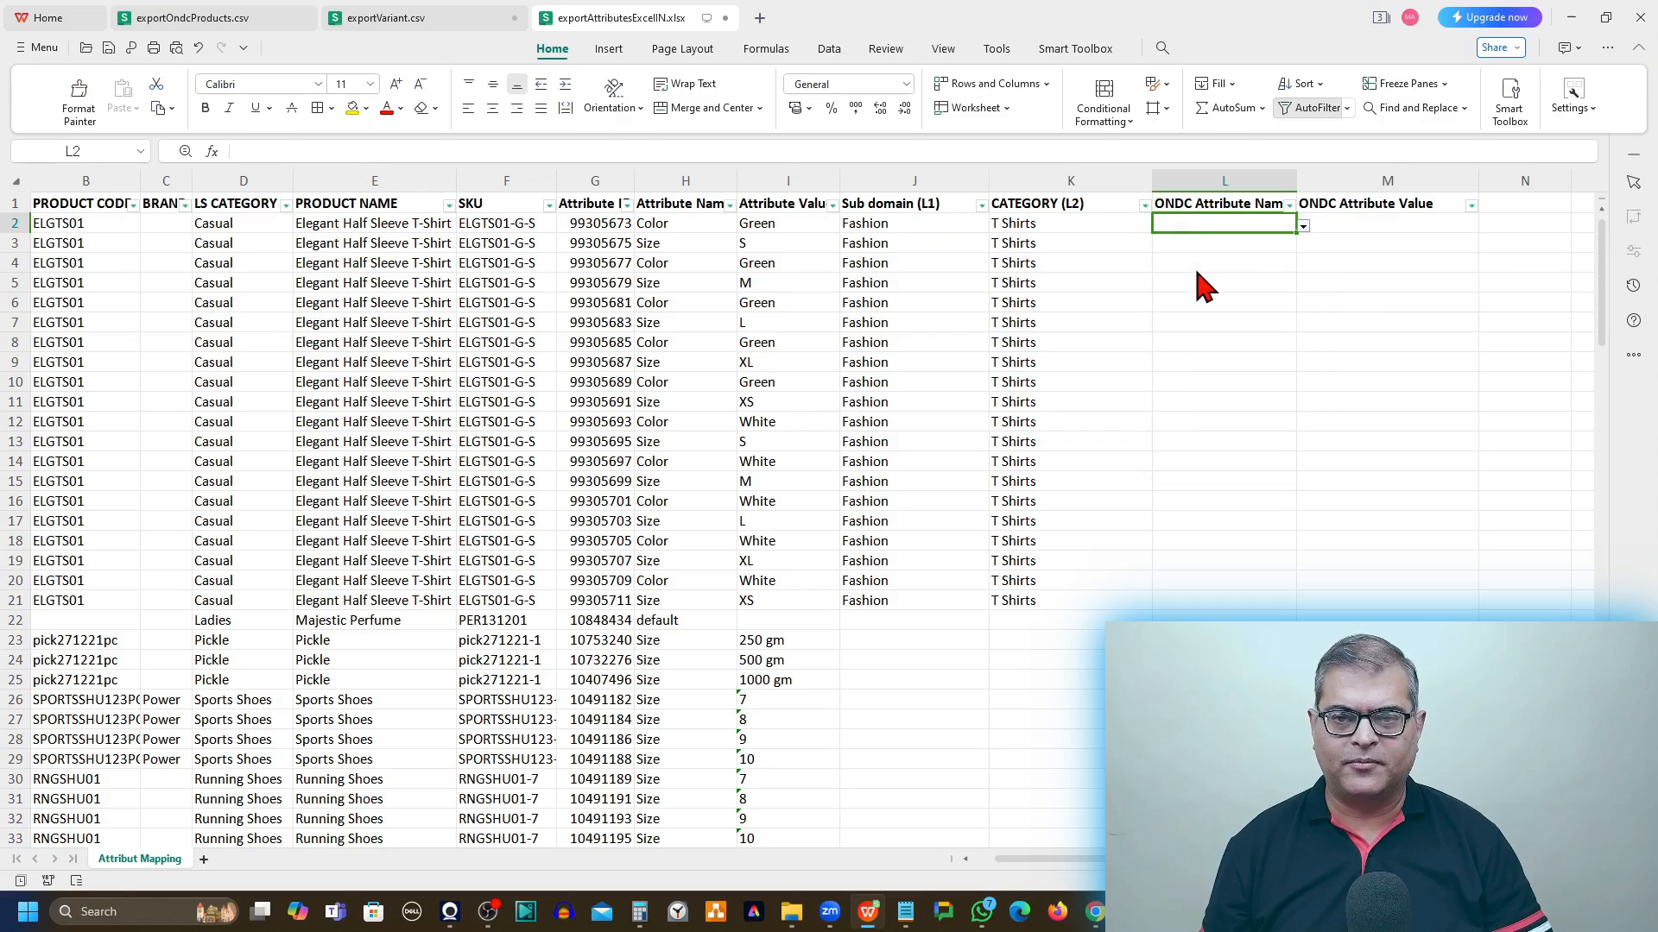
Step: Set the ONDC attribute value in cell M2 to green #00FF00
{"action": "left_click", "coordinate": [1369, 227]}
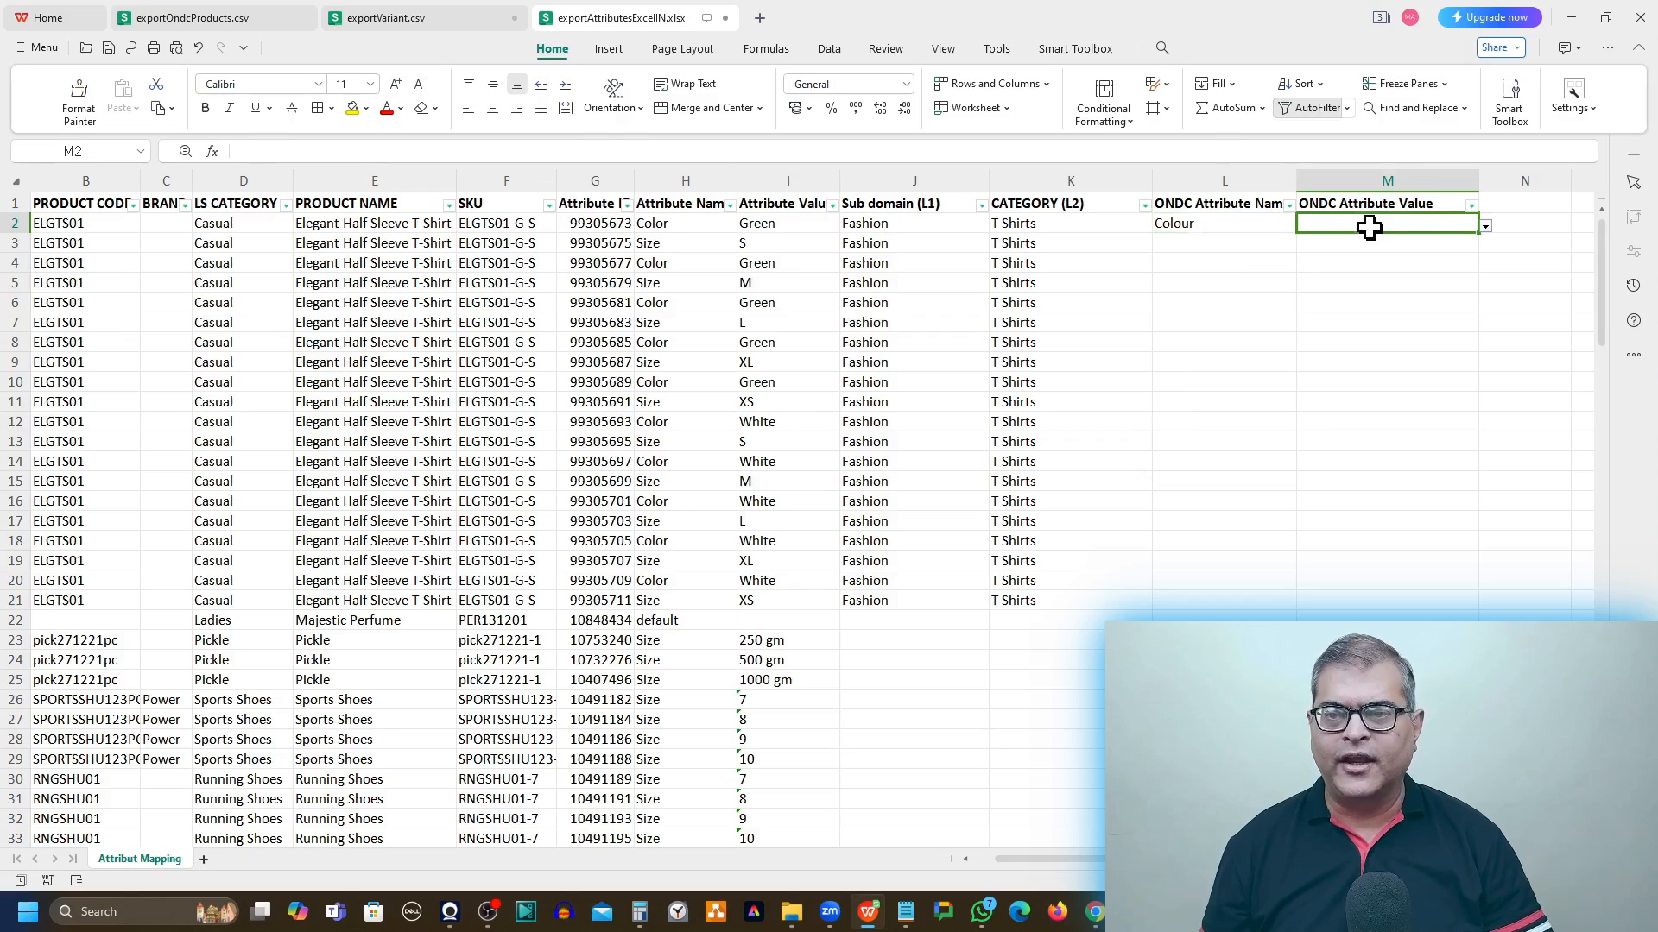
{"action": "left_click", "coordinate": [1486, 228]}
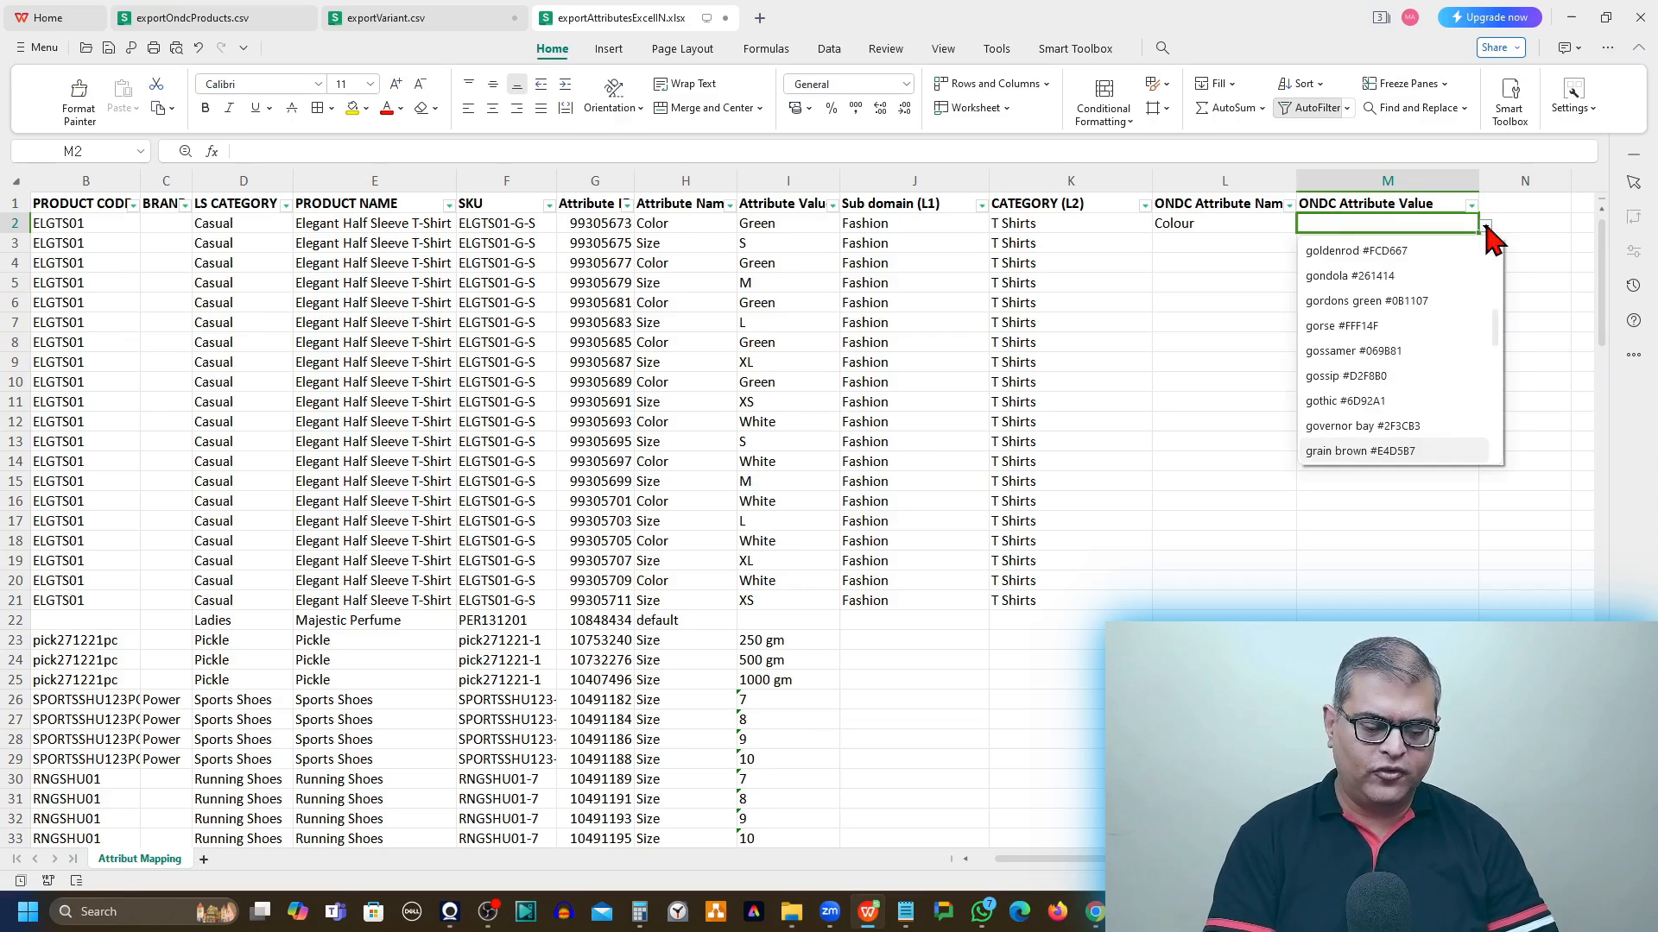
{"action": "scroll", "coordinate": [1431, 403], "scroll_direction": "down", "scroll_amount": 3}
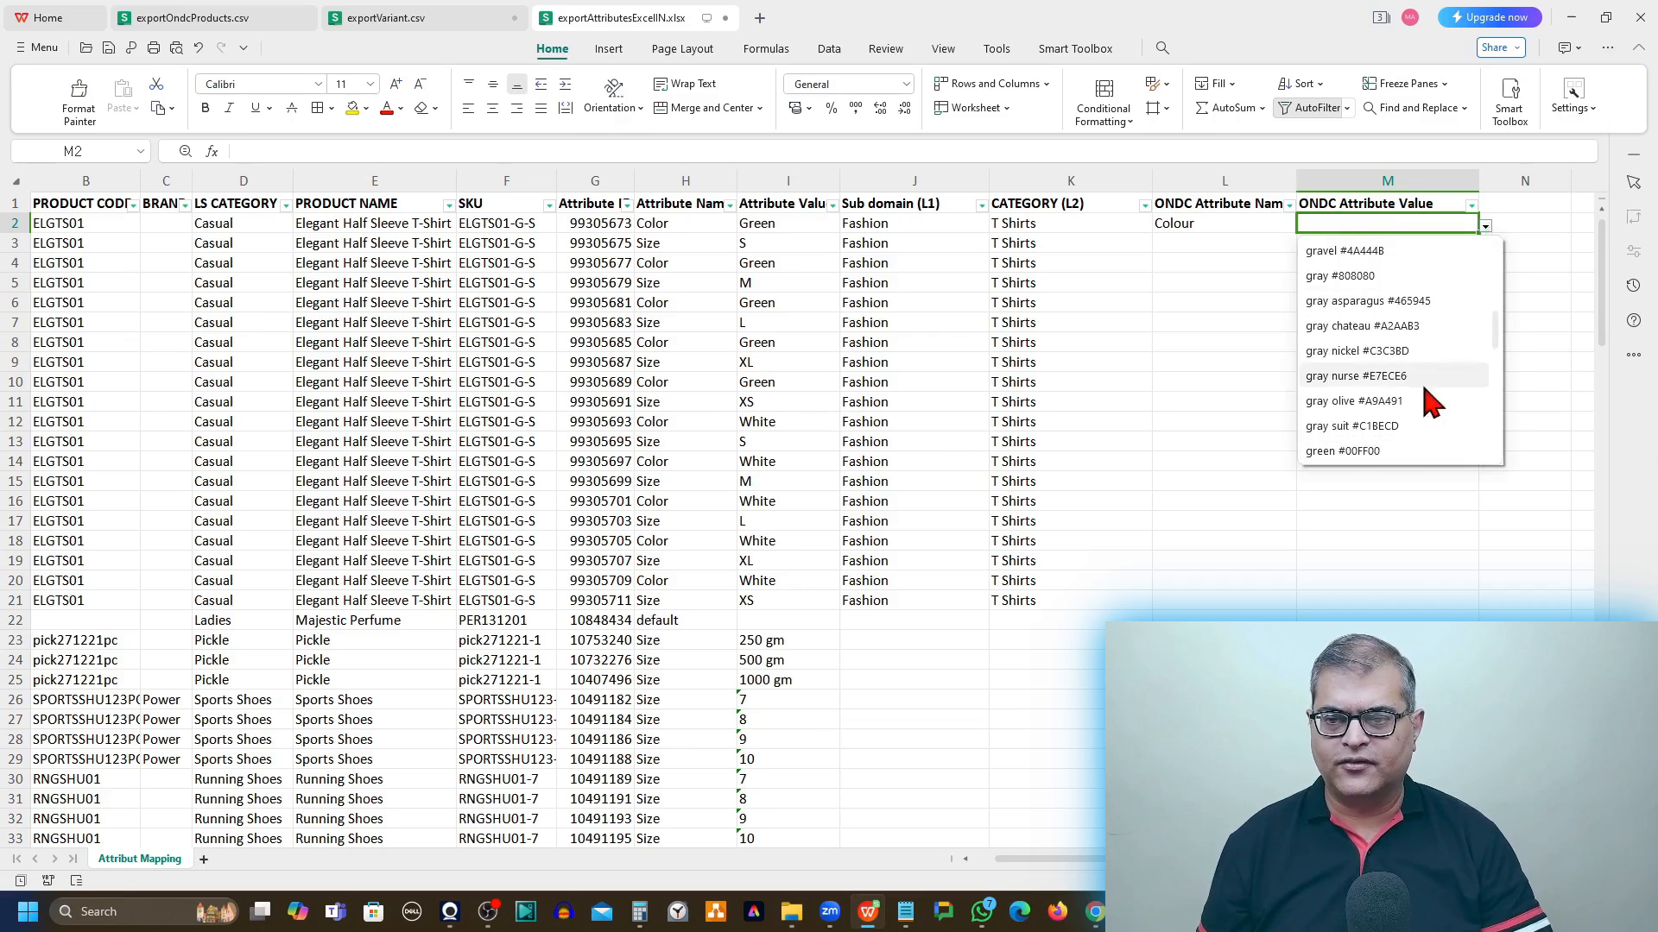
{"action": "left_click", "coordinate": [1354, 451]}
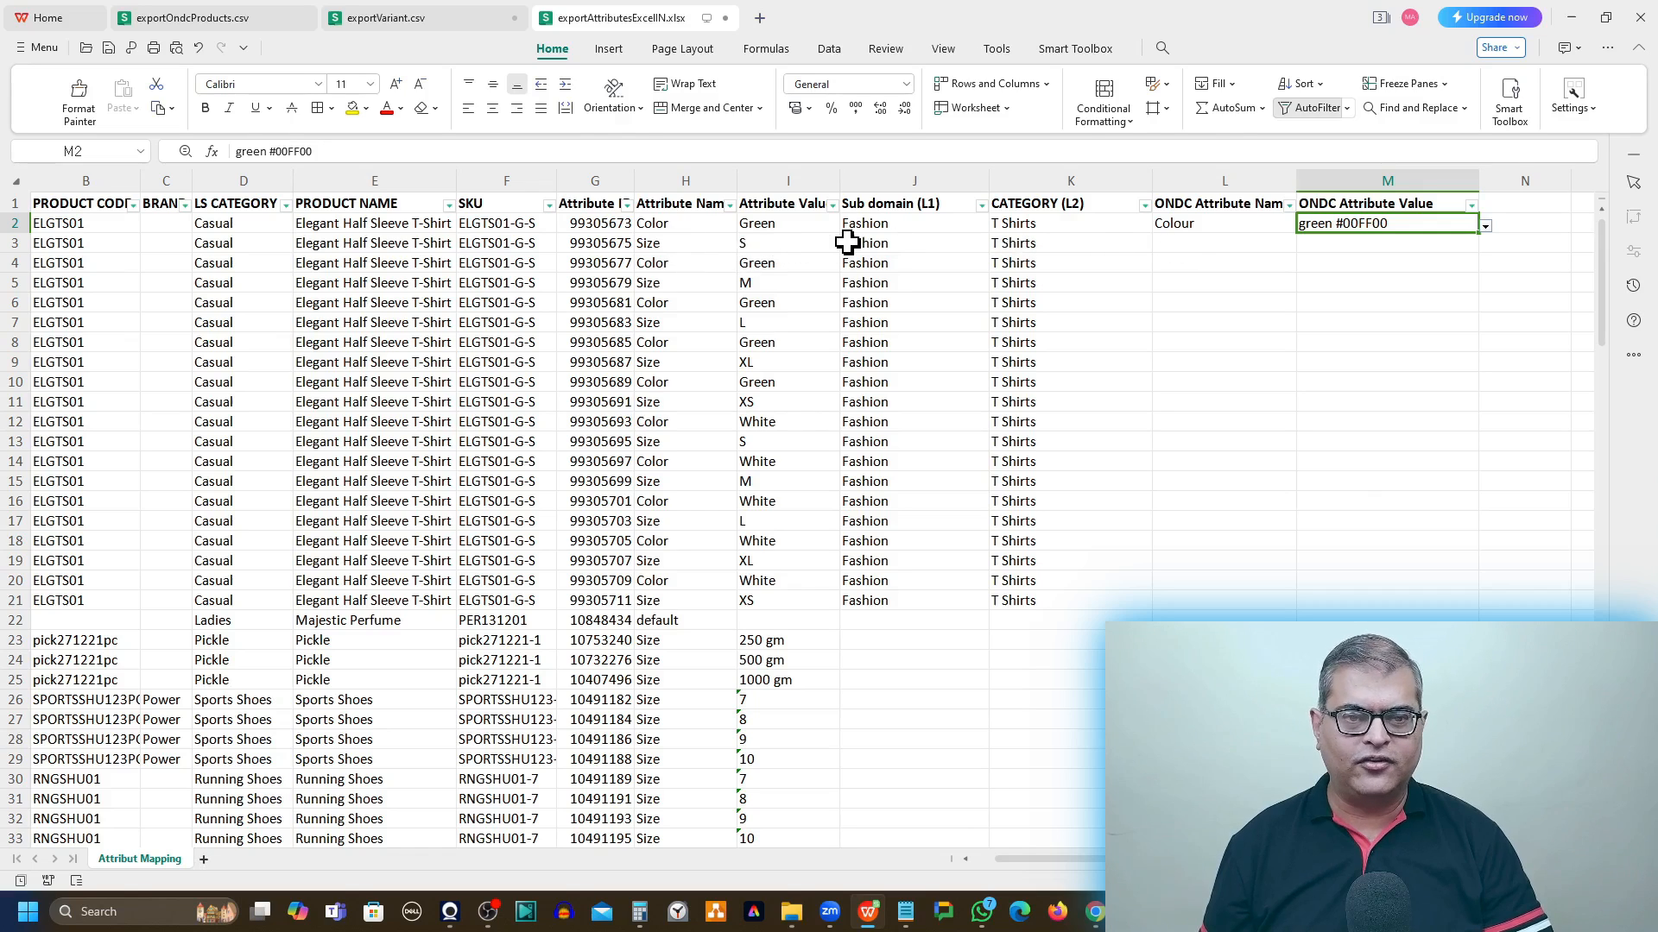
Step: Set the ONDC attribute name for the Size attribute in row 3 to Size
{"action": "left_click", "coordinate": [1214, 243]}
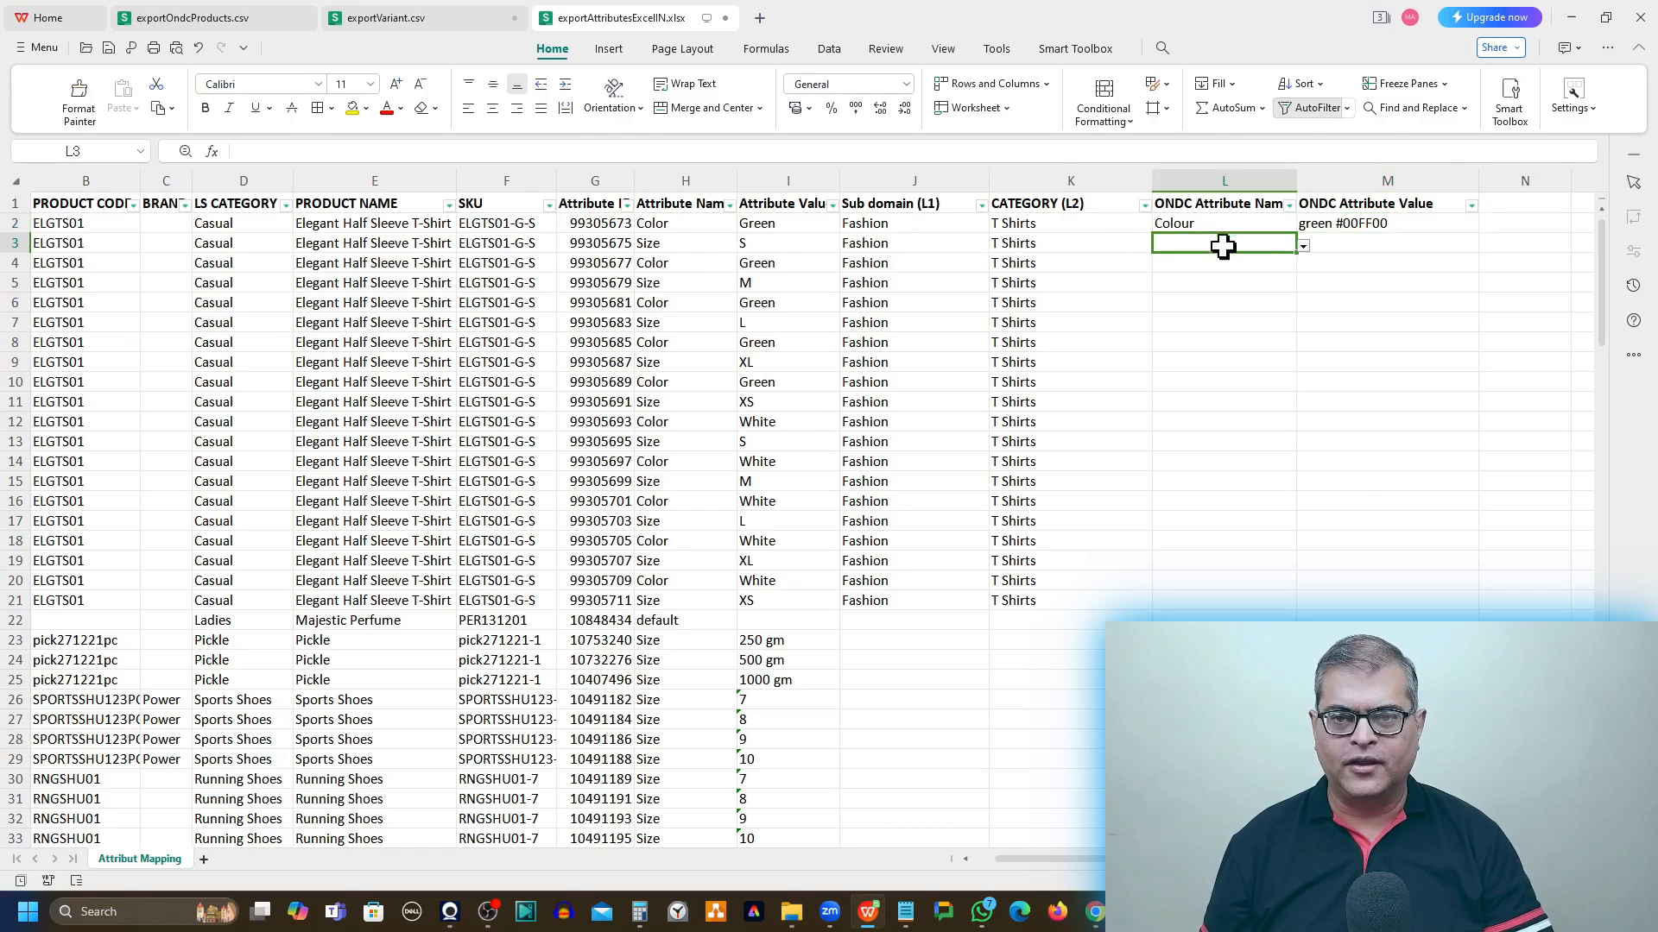
{"action": "left_click", "coordinate": [1303, 246]}
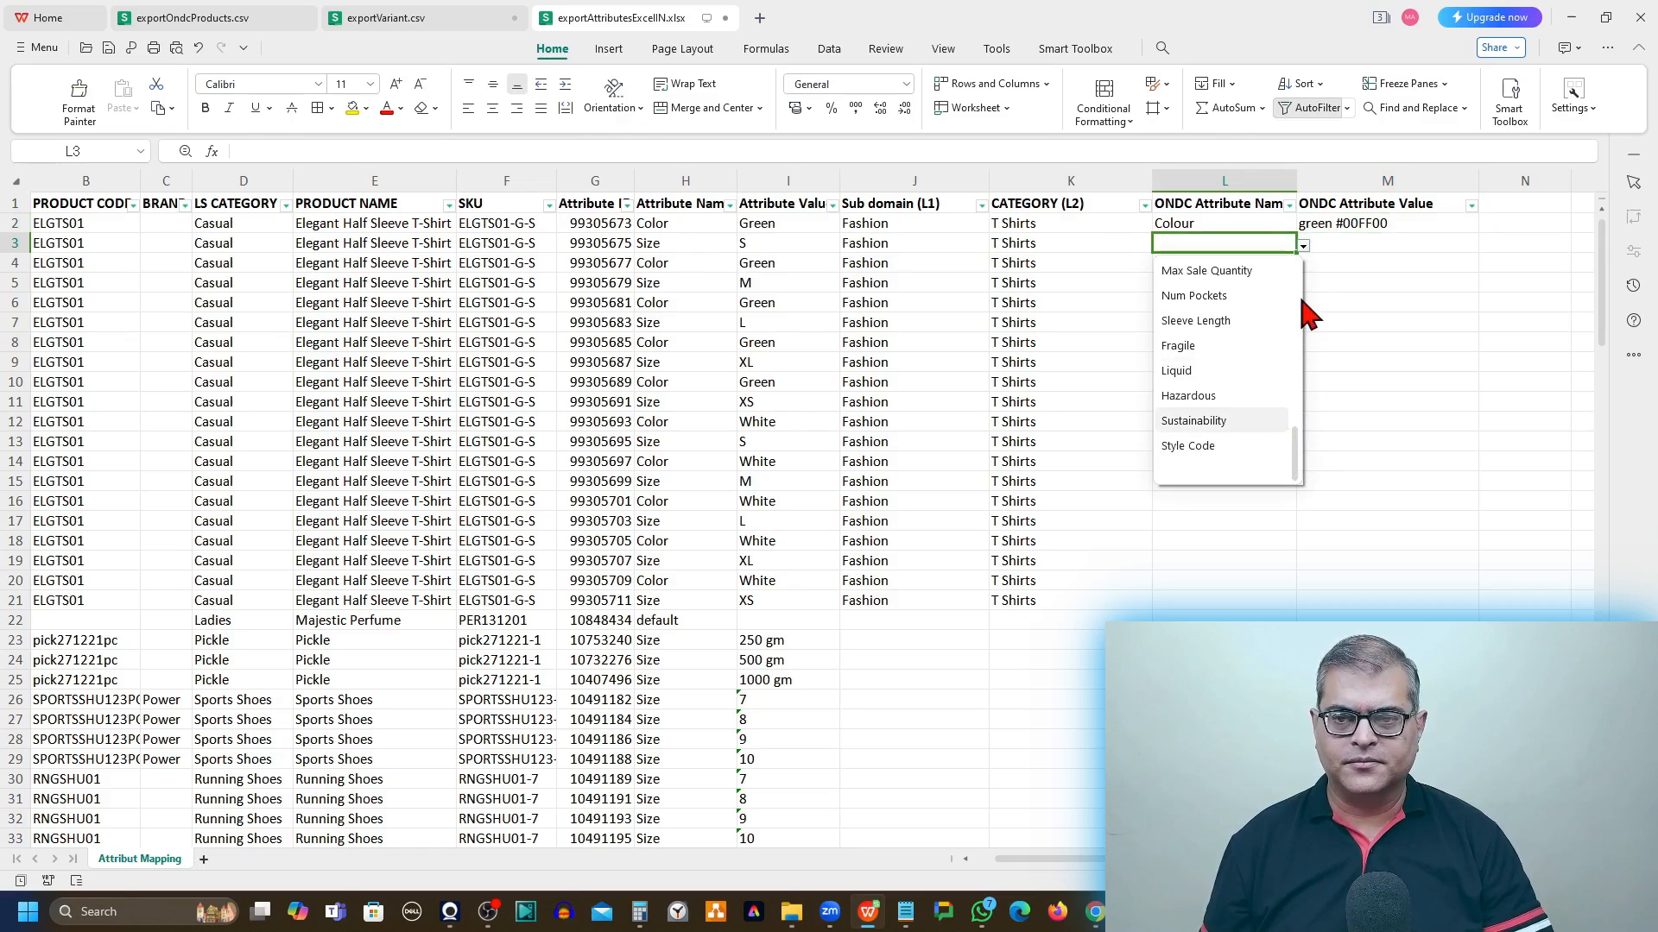
{"action": "scroll", "coordinate": [1277, 354], "scroll_direction": "up", "scroll_amount": 5}
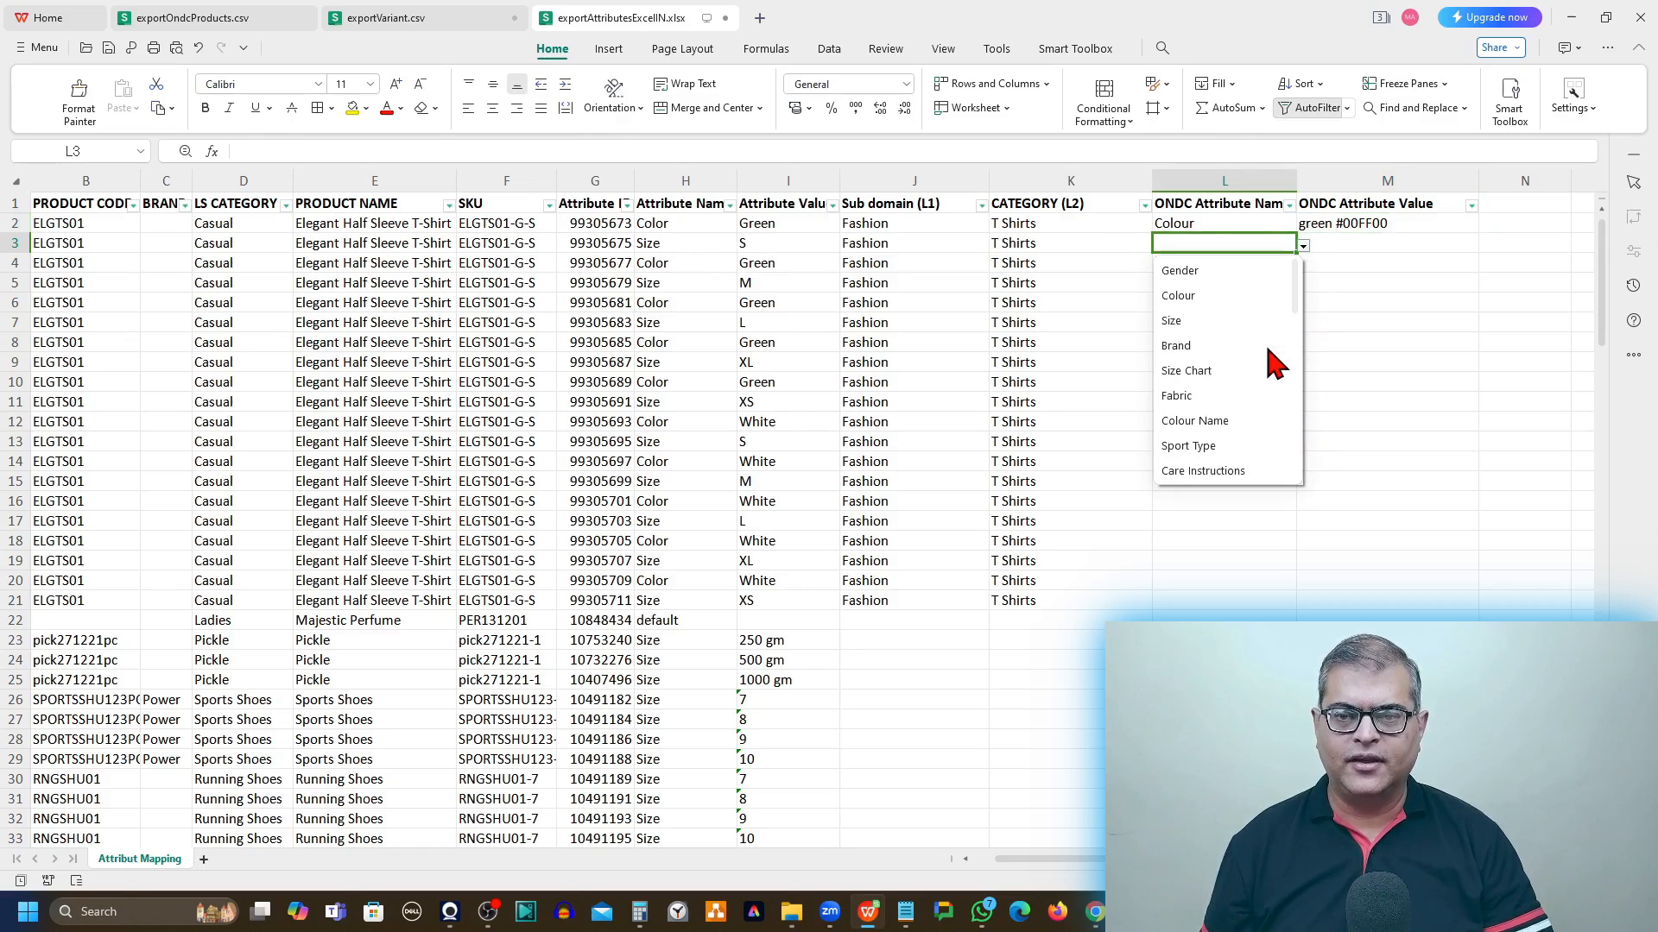
{"action": "left_click", "coordinate": [1187, 322]}
Step: Set the ONDC attribute value in cell M3 to male | T Shirts | S
{"action": "left_click", "coordinate": [1372, 247]}
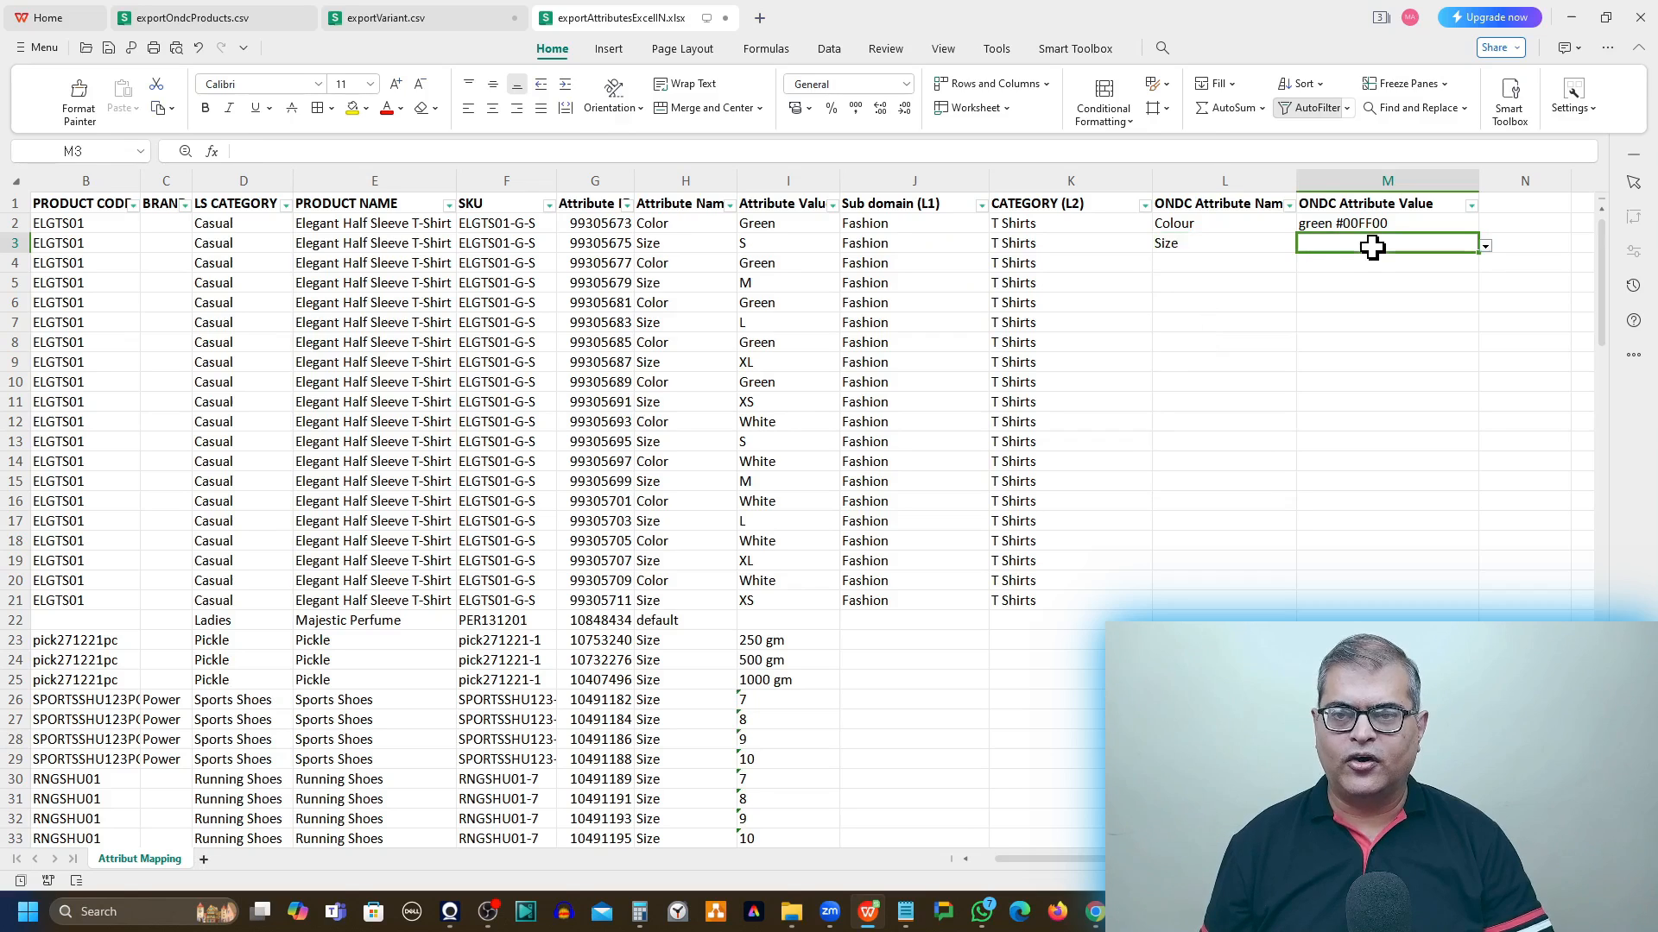
{"action": "left_click", "coordinate": [1492, 246]}
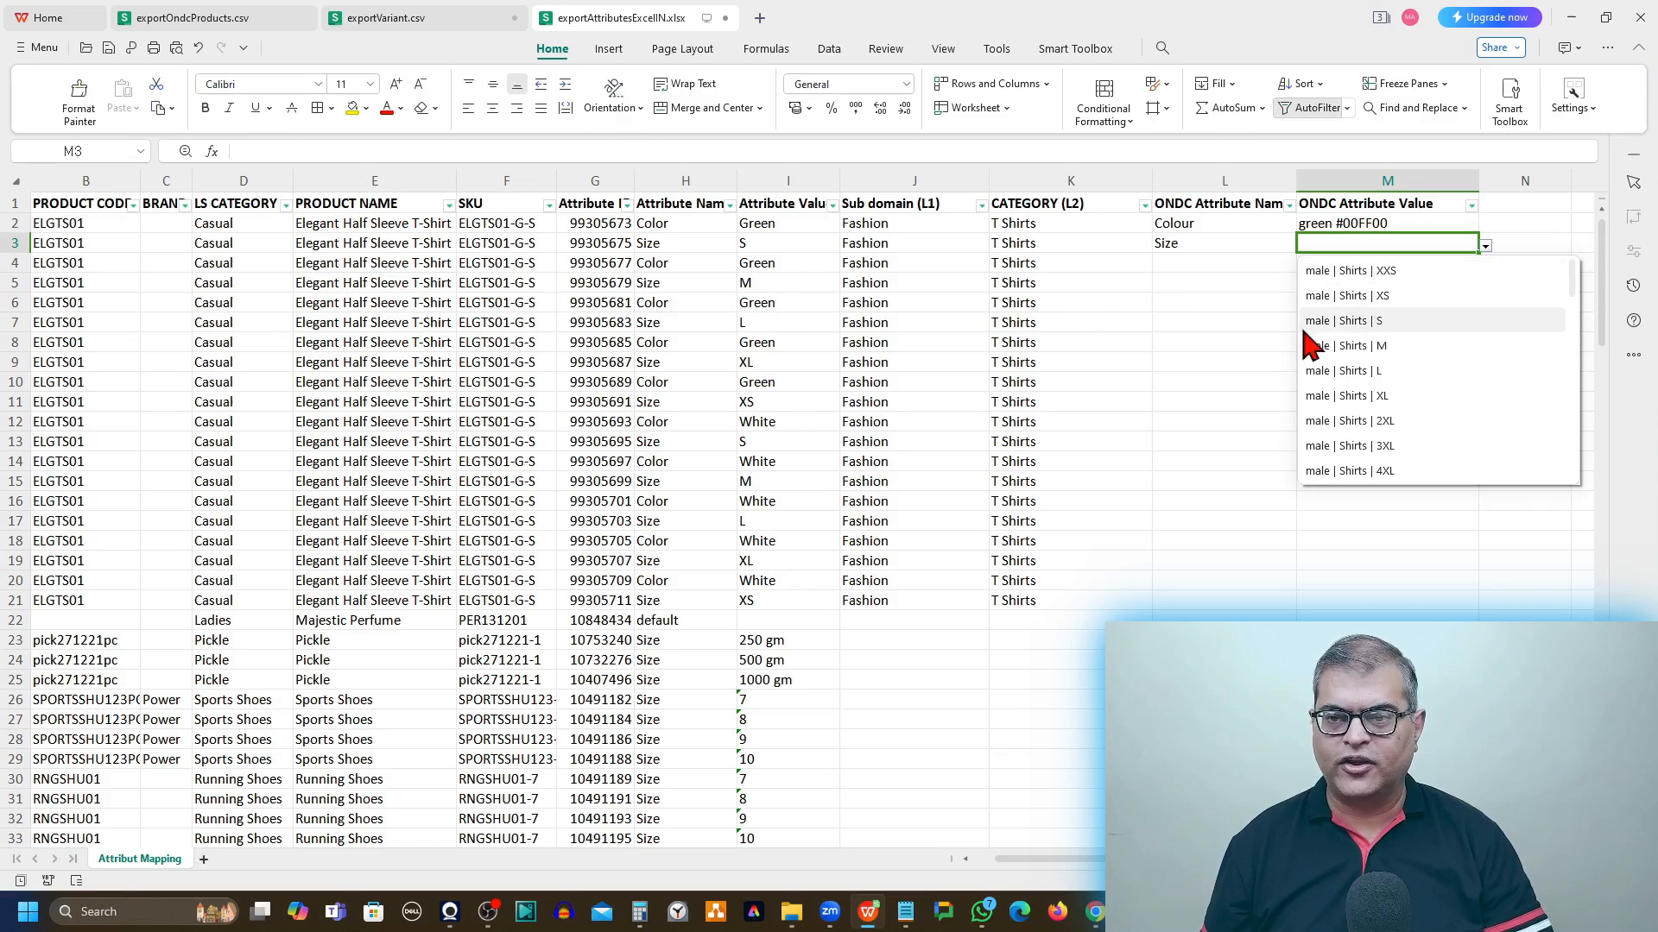
{"action": "scroll", "coordinate": [1350, 345], "scroll_direction": "down", "scroll_amount": 3}
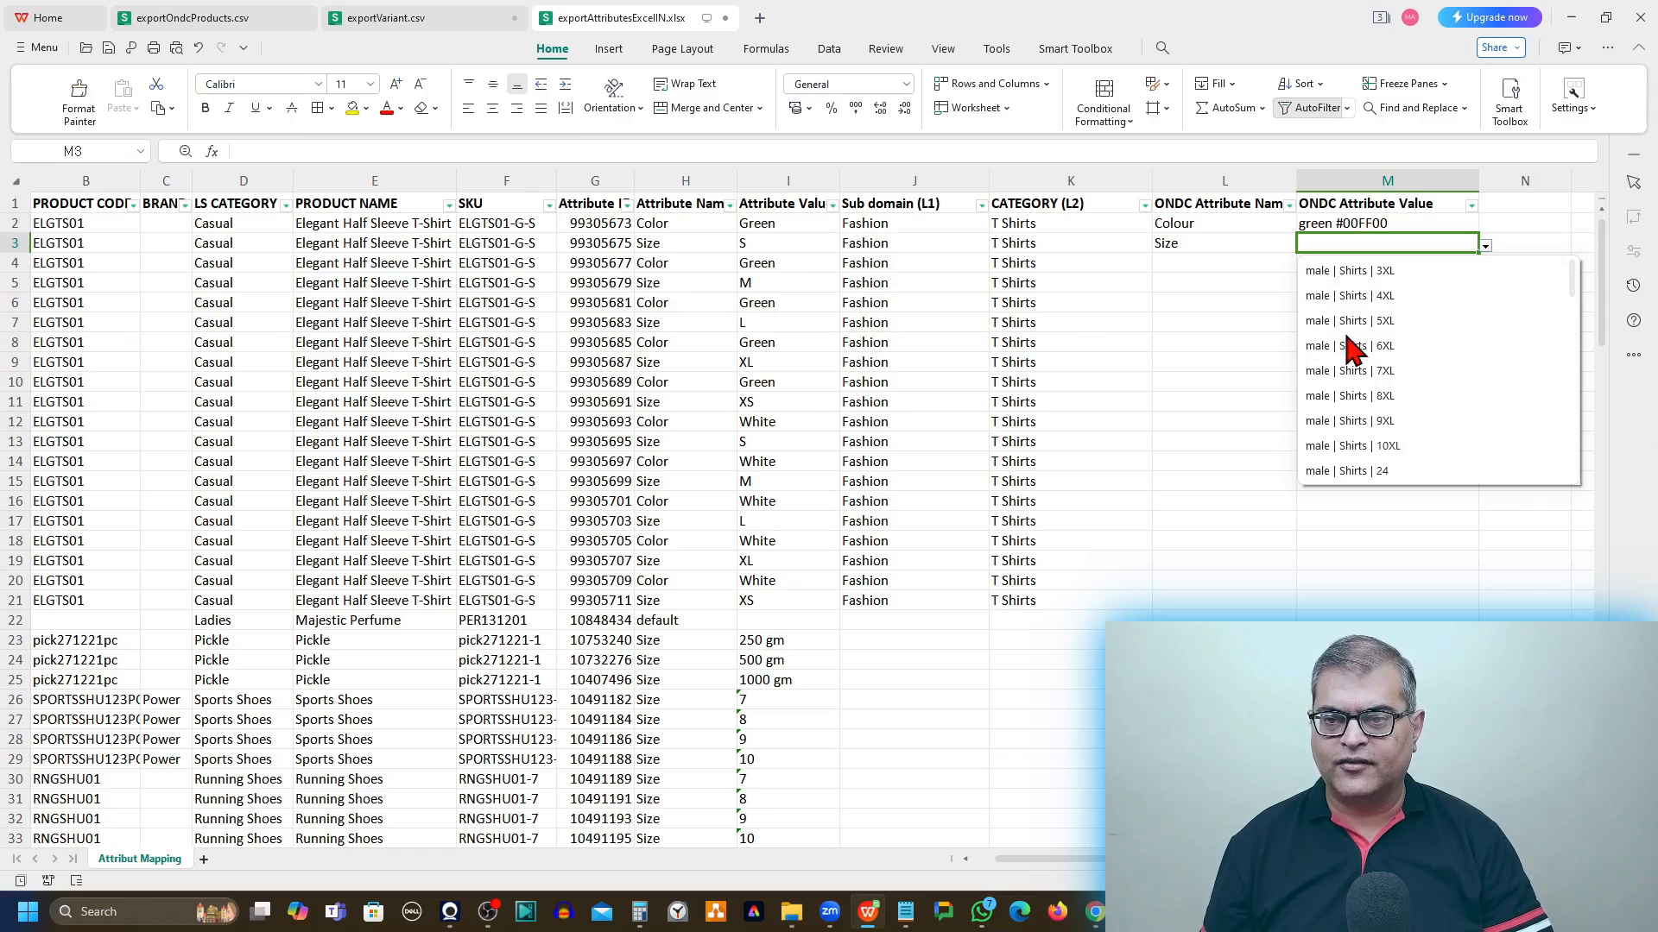
{"action": "scroll", "coordinate": [1350, 349], "scroll_direction": "down", "scroll_amount": 6}
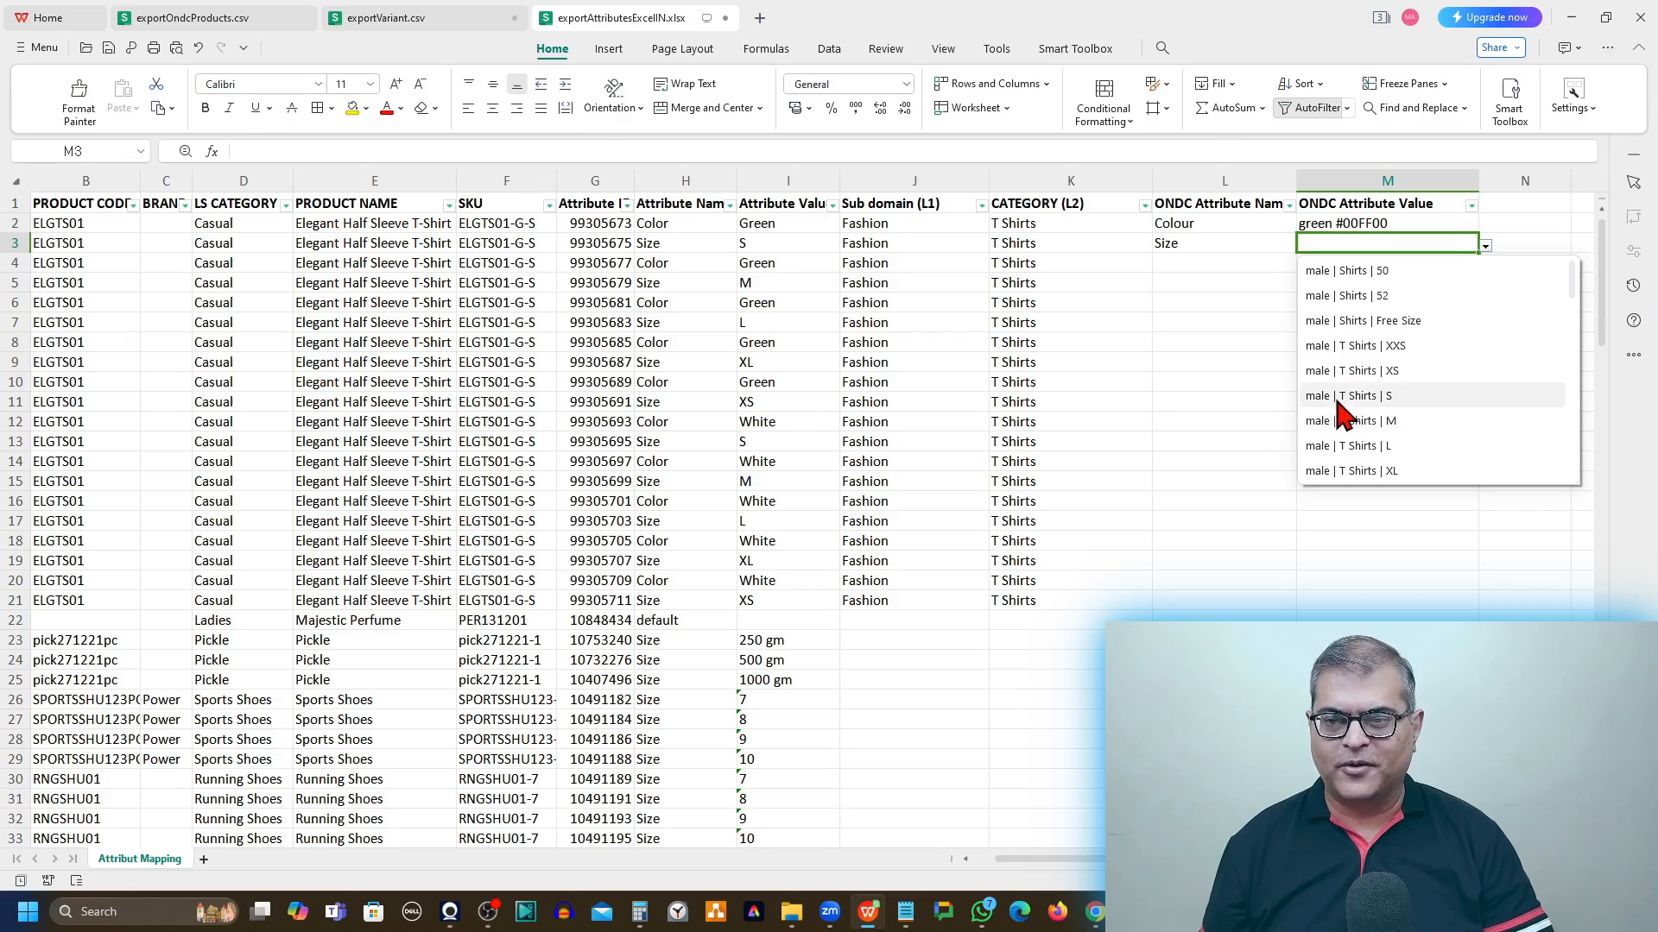
{"action": "left_click", "coordinate": [1390, 399]}
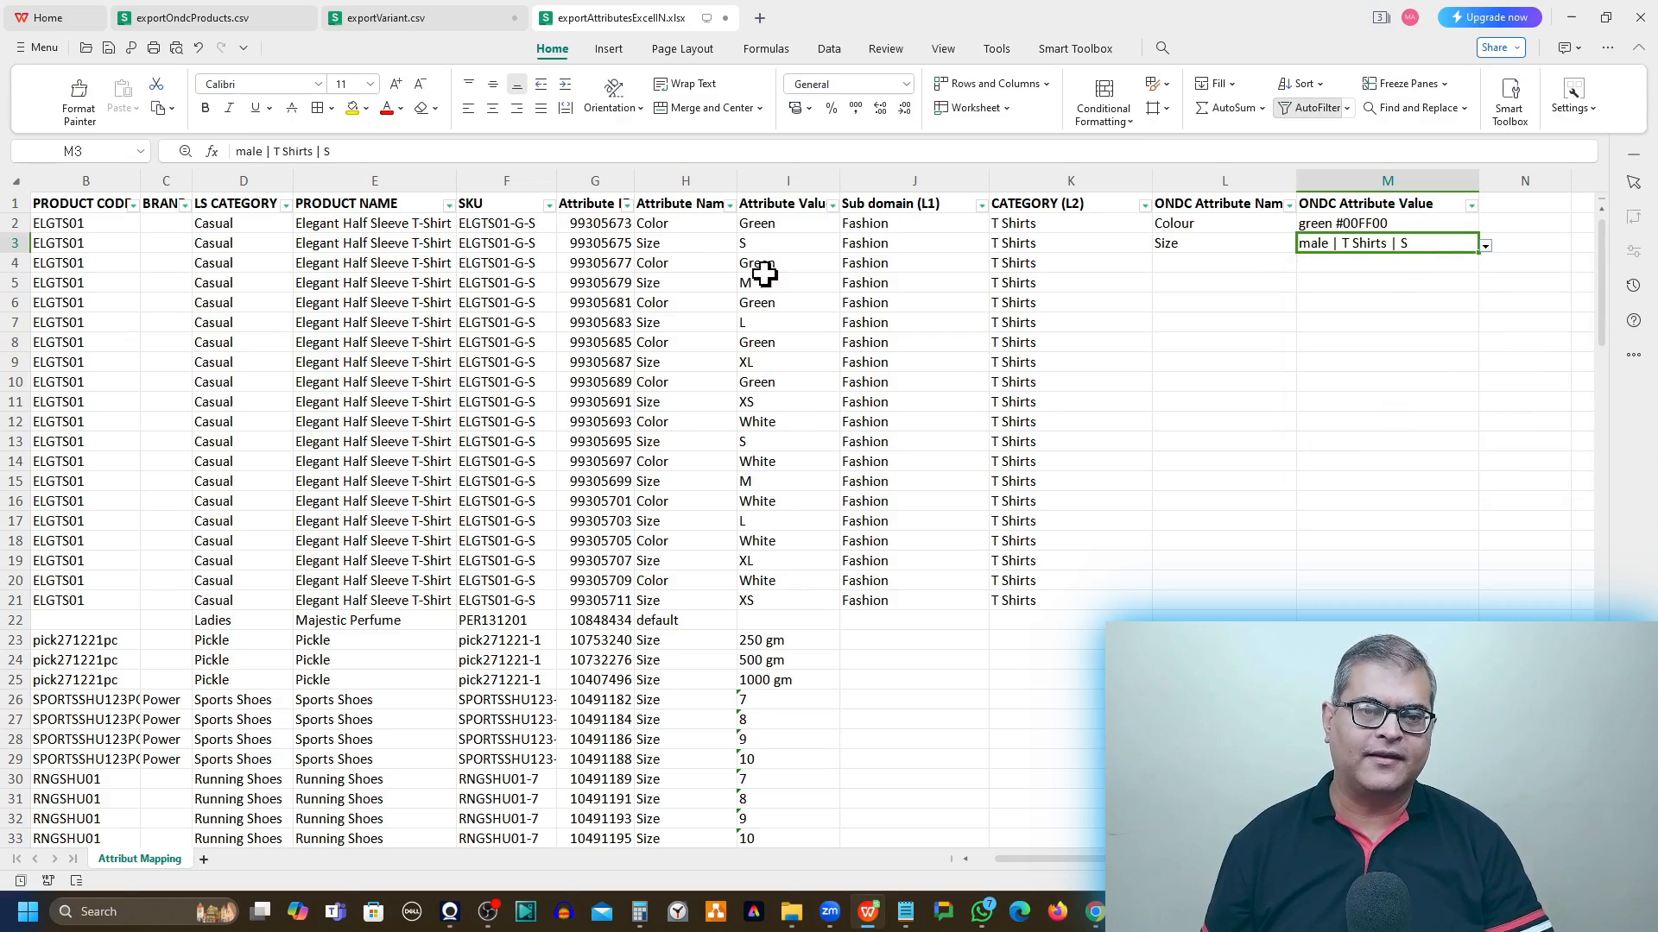
Step: Copy the Colour name and green #00FF00 value from L2:M2 into the ONDC attribute cells of row 4
{"action": "left_click", "coordinate": [704, 267]}
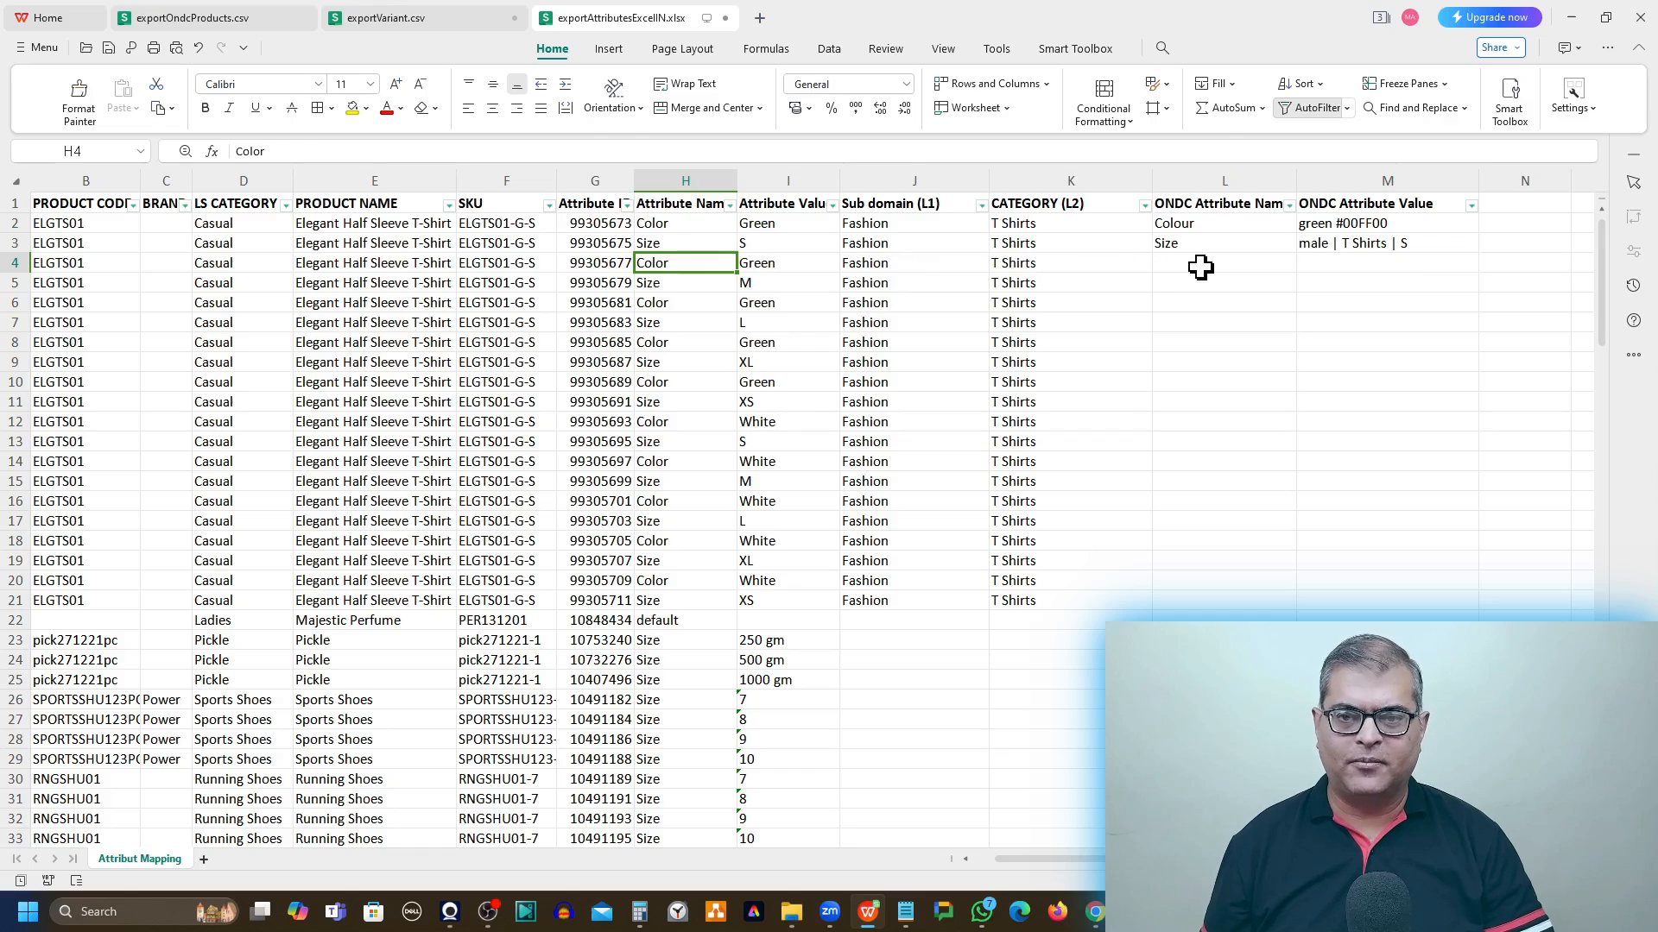
{"action": "left_click", "coordinate": [1205, 267]}
{"action": "left_click", "coordinate": [1217, 227]}
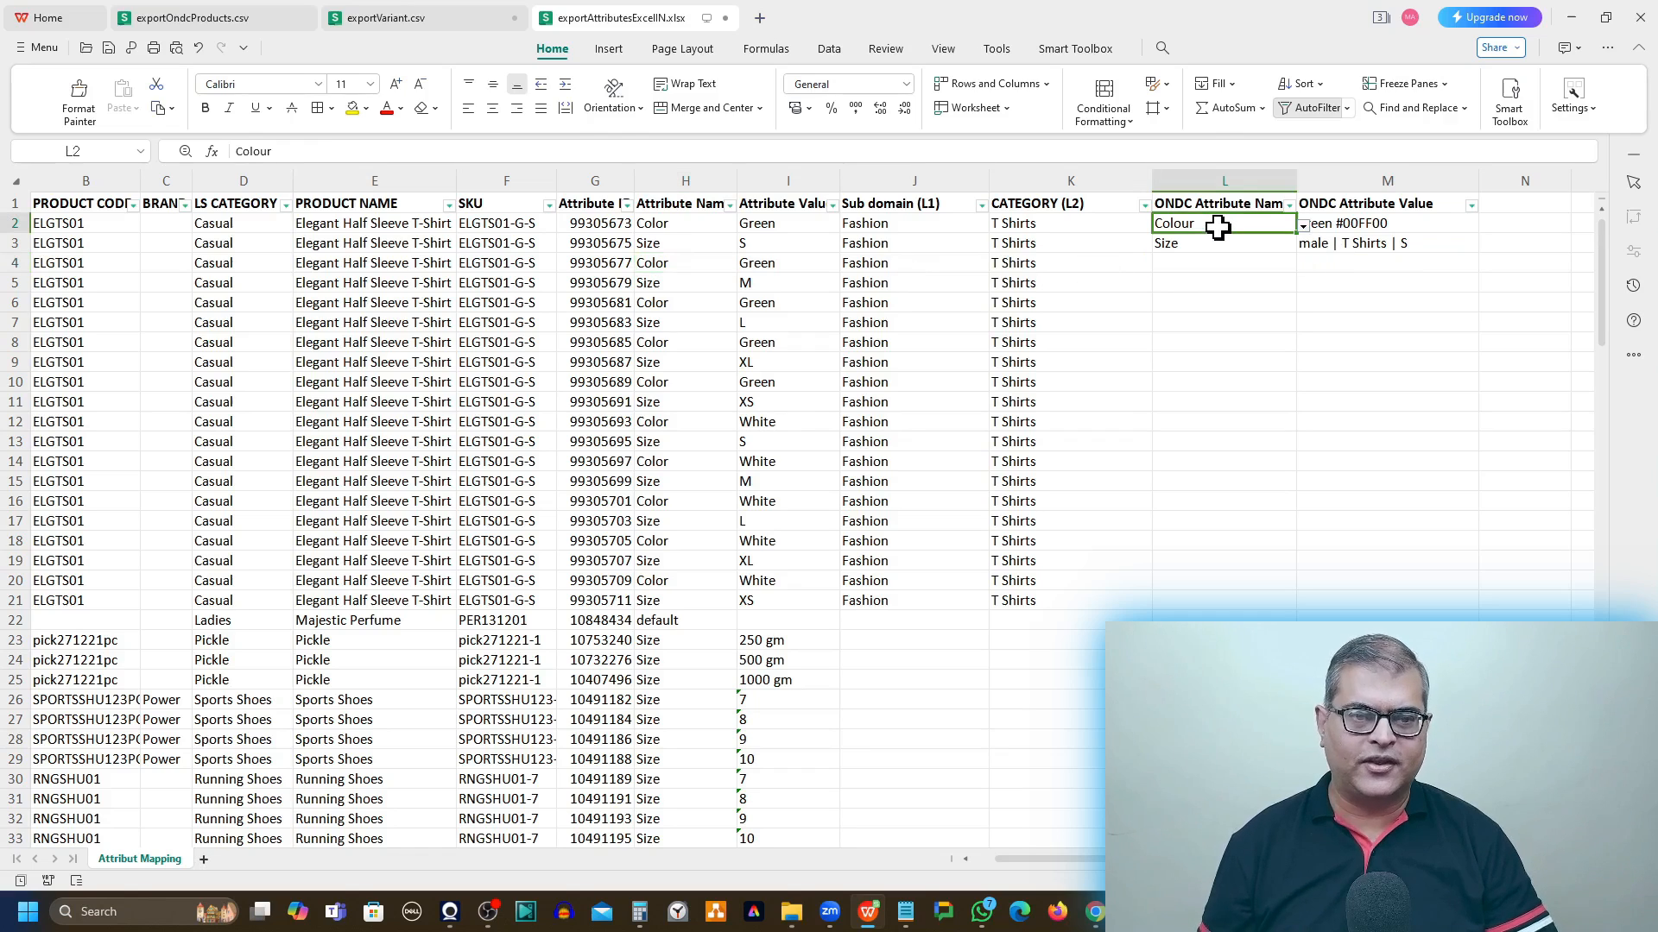
{"action": "key", "text": "shift+Right"}
{"action": "key", "text": "ctrl+c"}
{"action": "key", "text": "Down"}
{"action": "key", "text": "Down"}
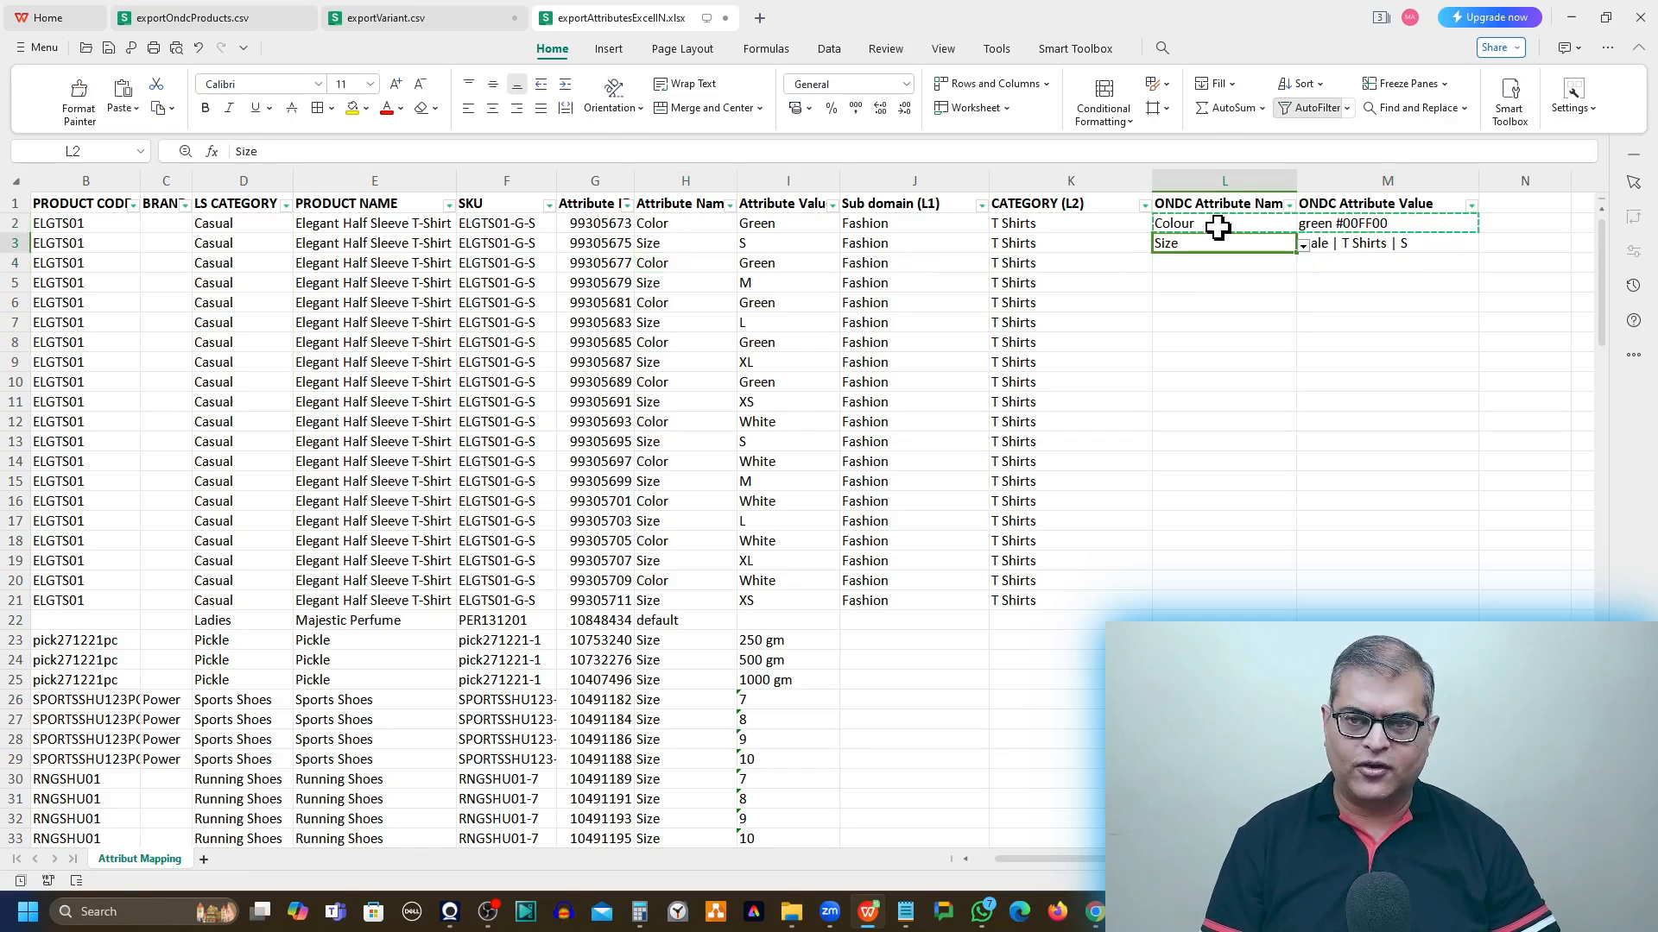
{"action": "key", "text": "ctrl+v"}
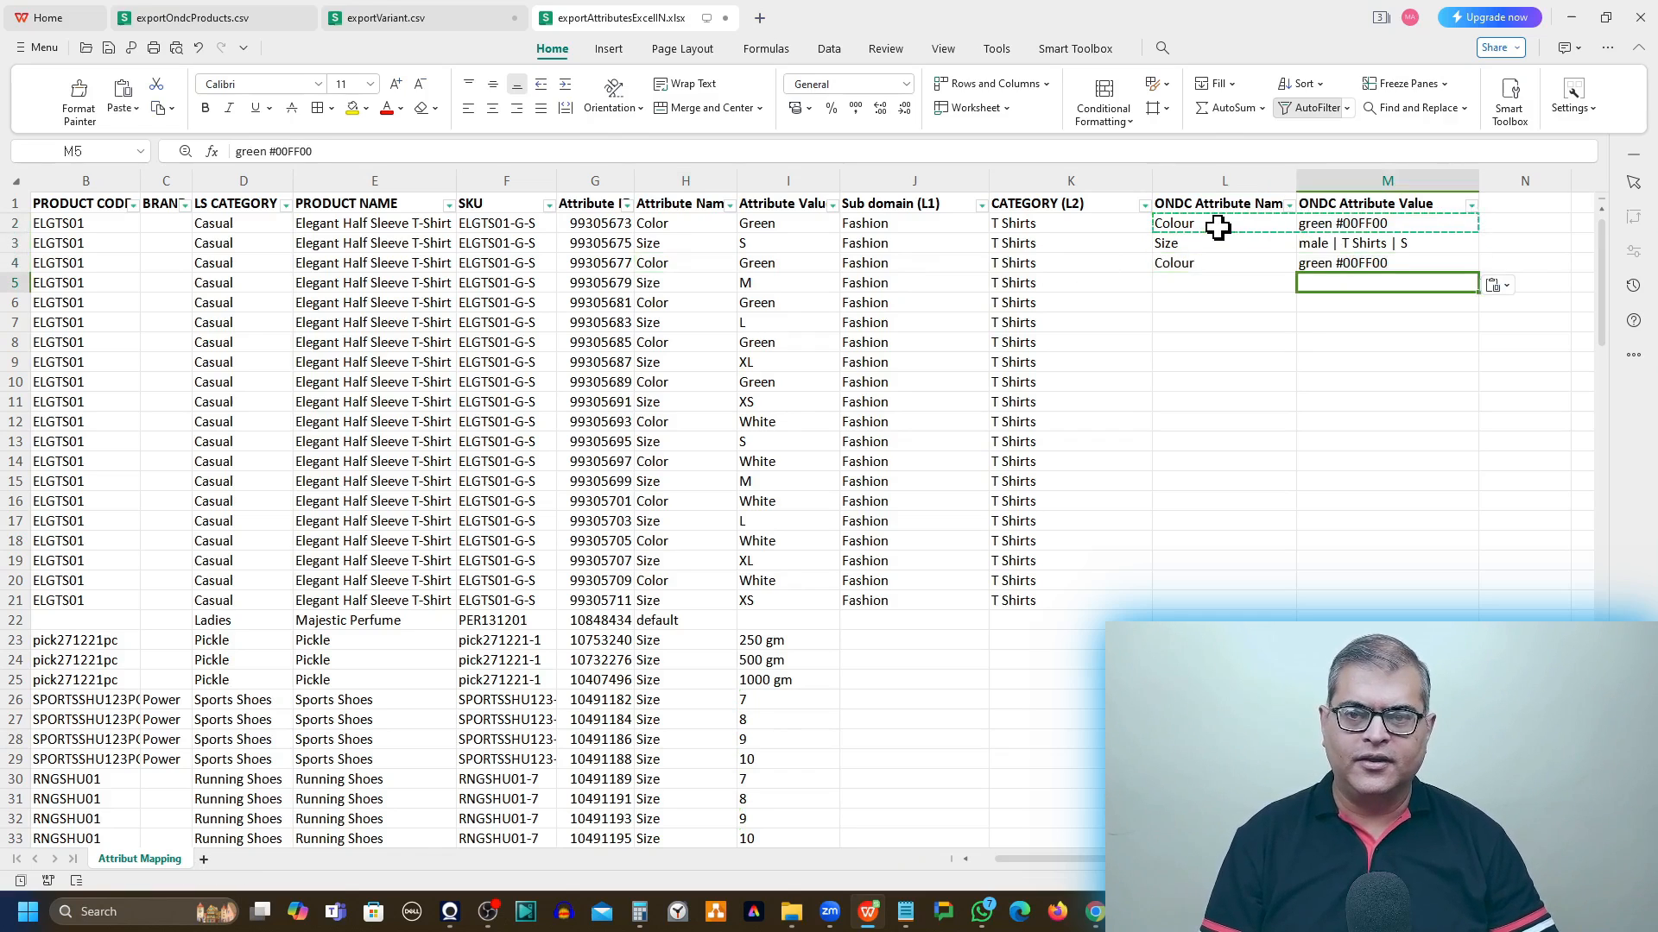
Step: In row 5, set the ONDC attribute name to Size and its value to male | T Shirts | M
{"action": "key", "text": "Down"}
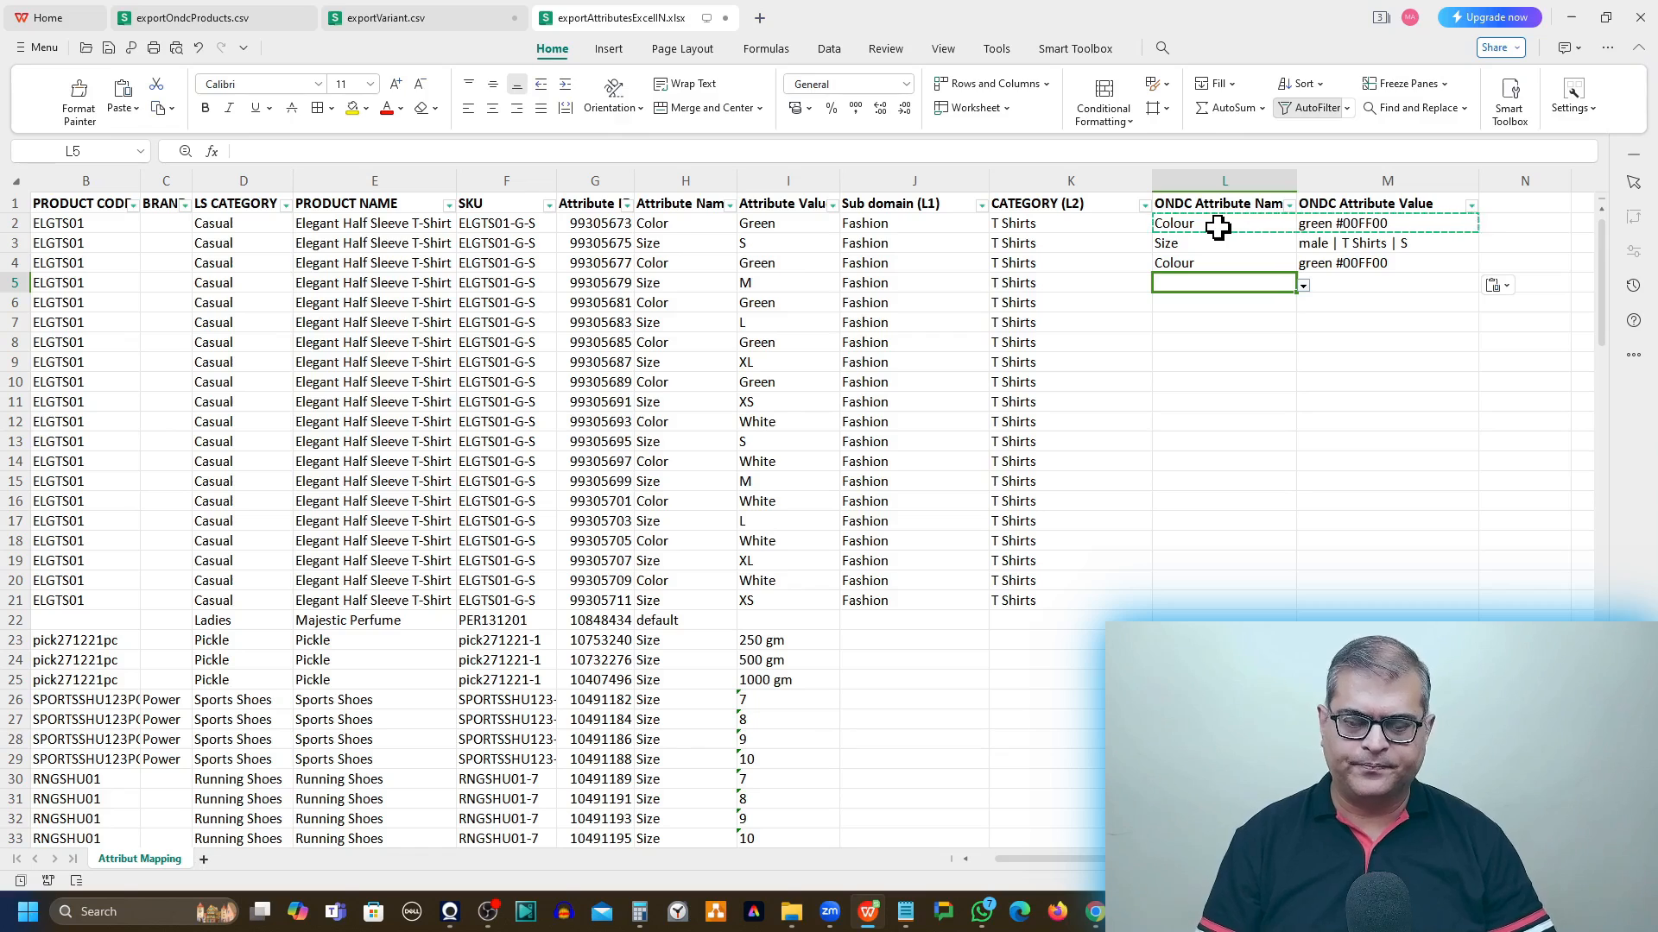
{"action": "type", "text": "Si"}
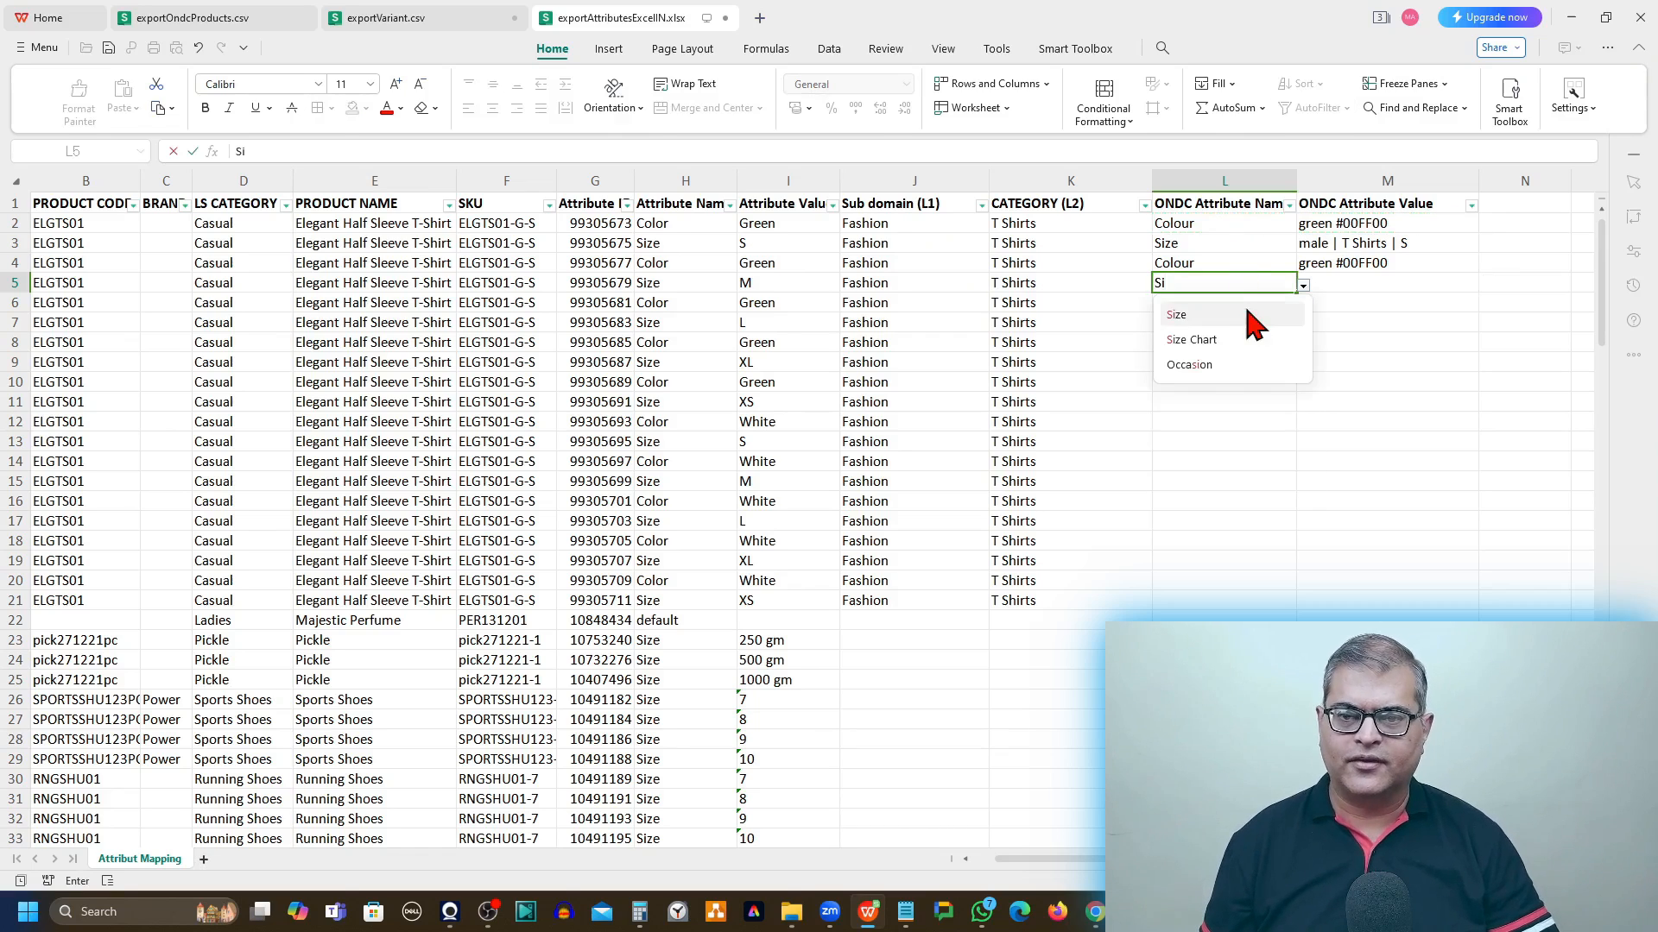
{"action": "left_click", "coordinate": [1246, 309]}
{"action": "left_click", "coordinate": [1352, 282]}
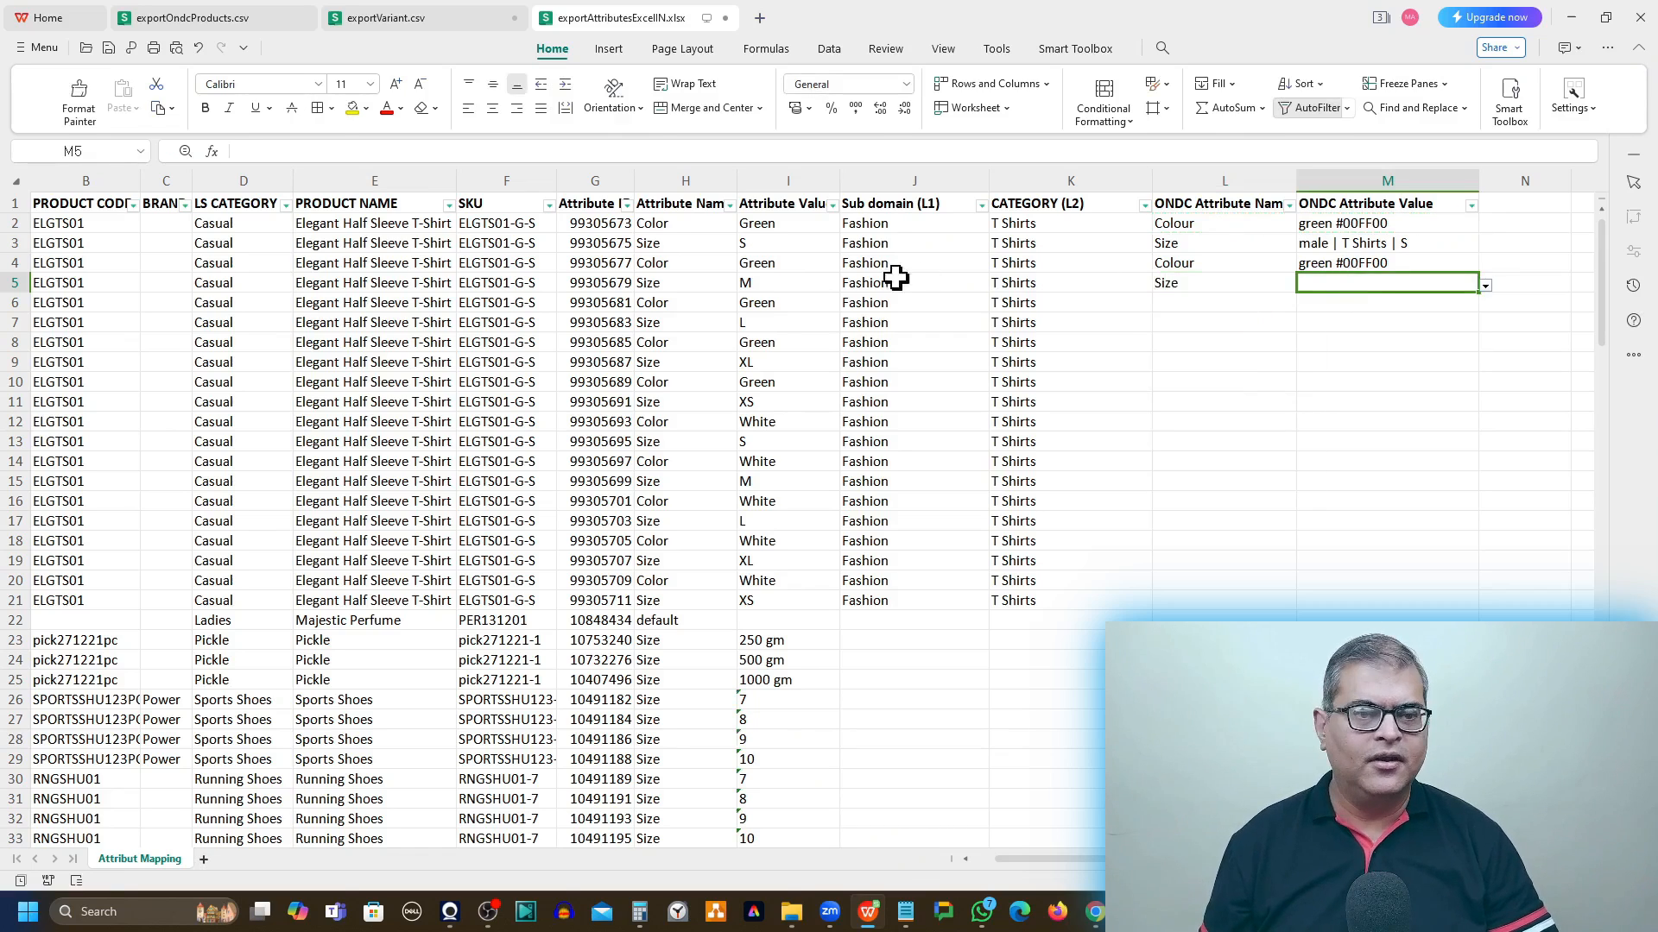
{"action": "left_click", "coordinate": [1486, 285]}
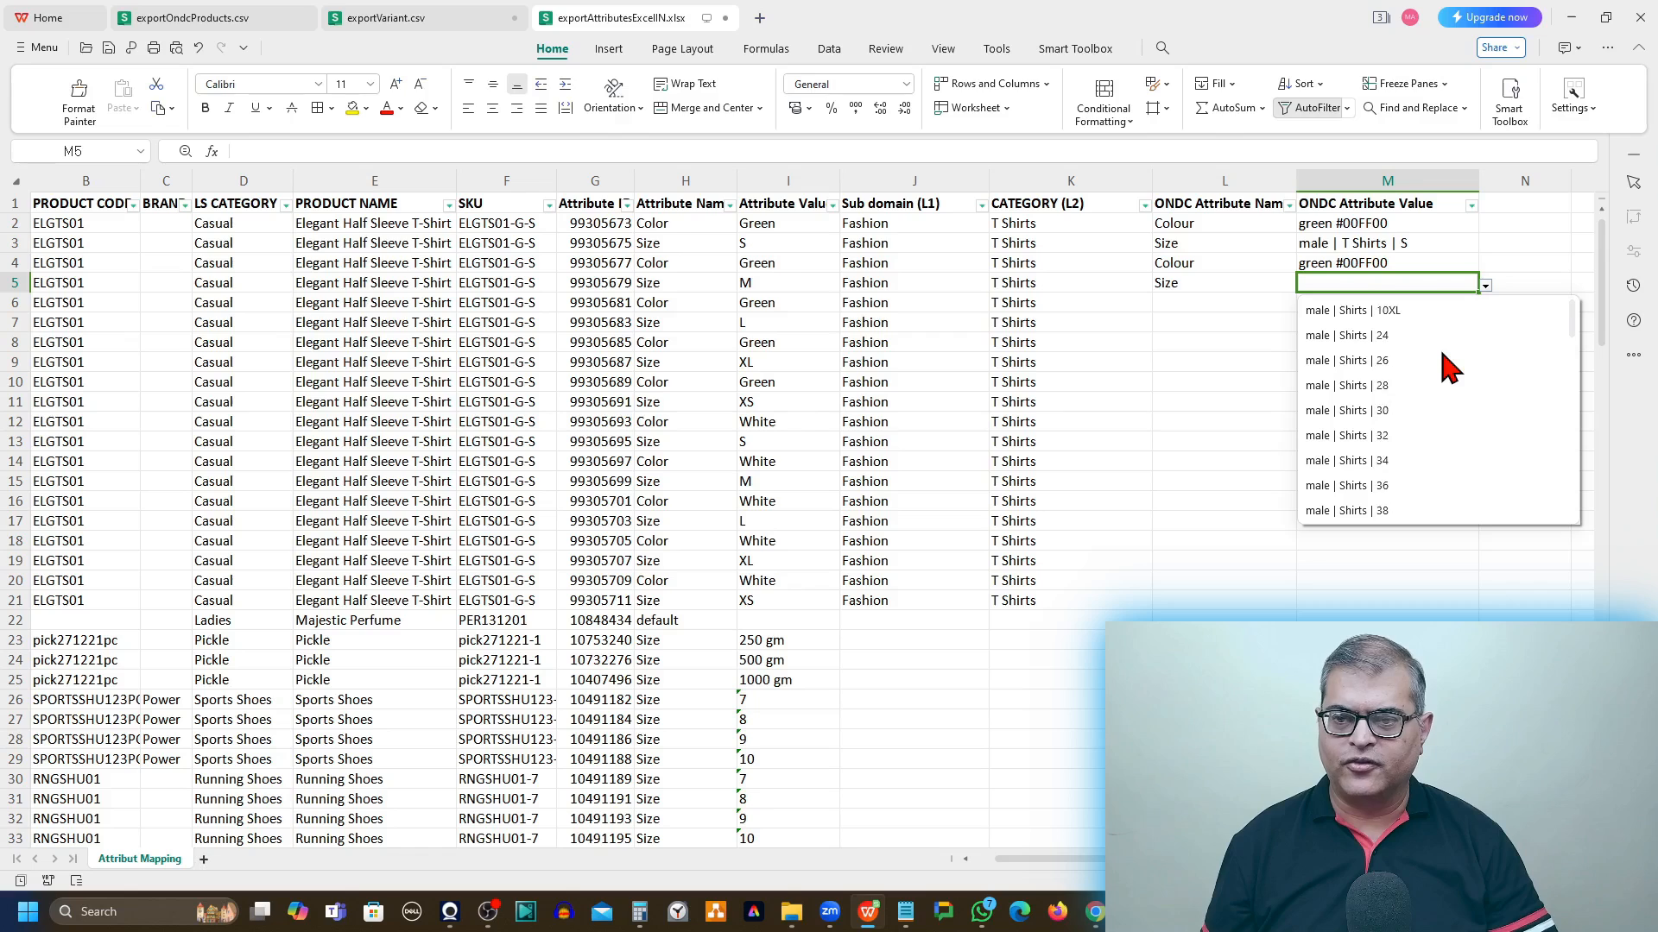
{"action": "scroll", "coordinate": [1448, 367], "scroll_direction": "down", "scroll_amount": 3}
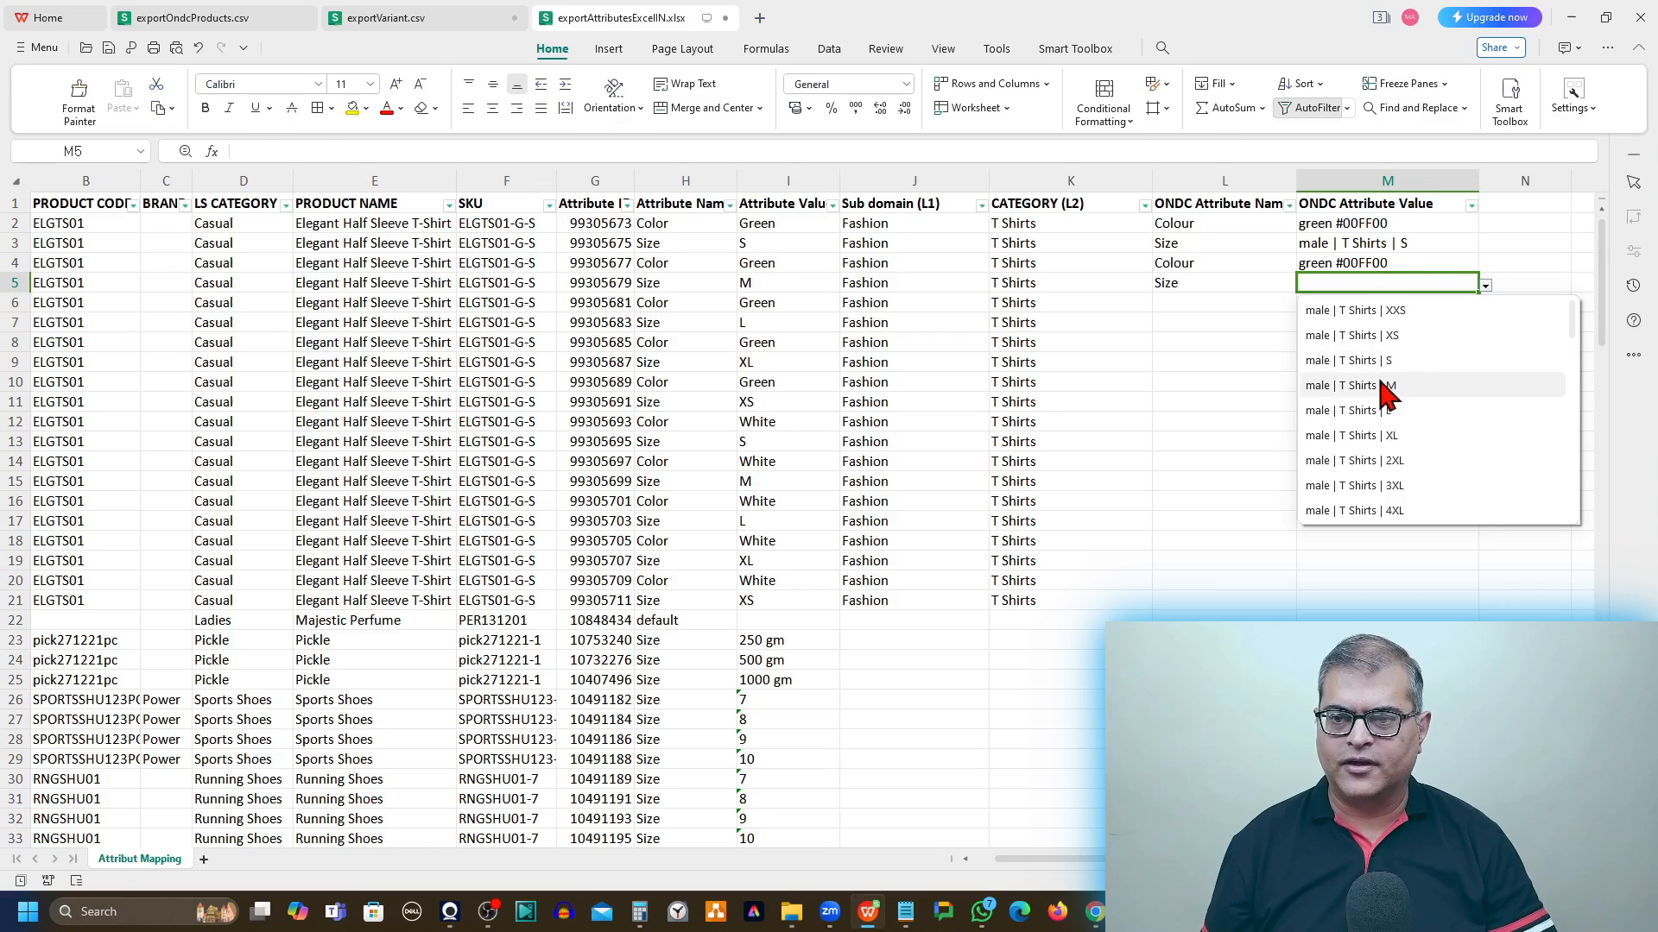
{"action": "left_click", "coordinate": [1385, 385]}
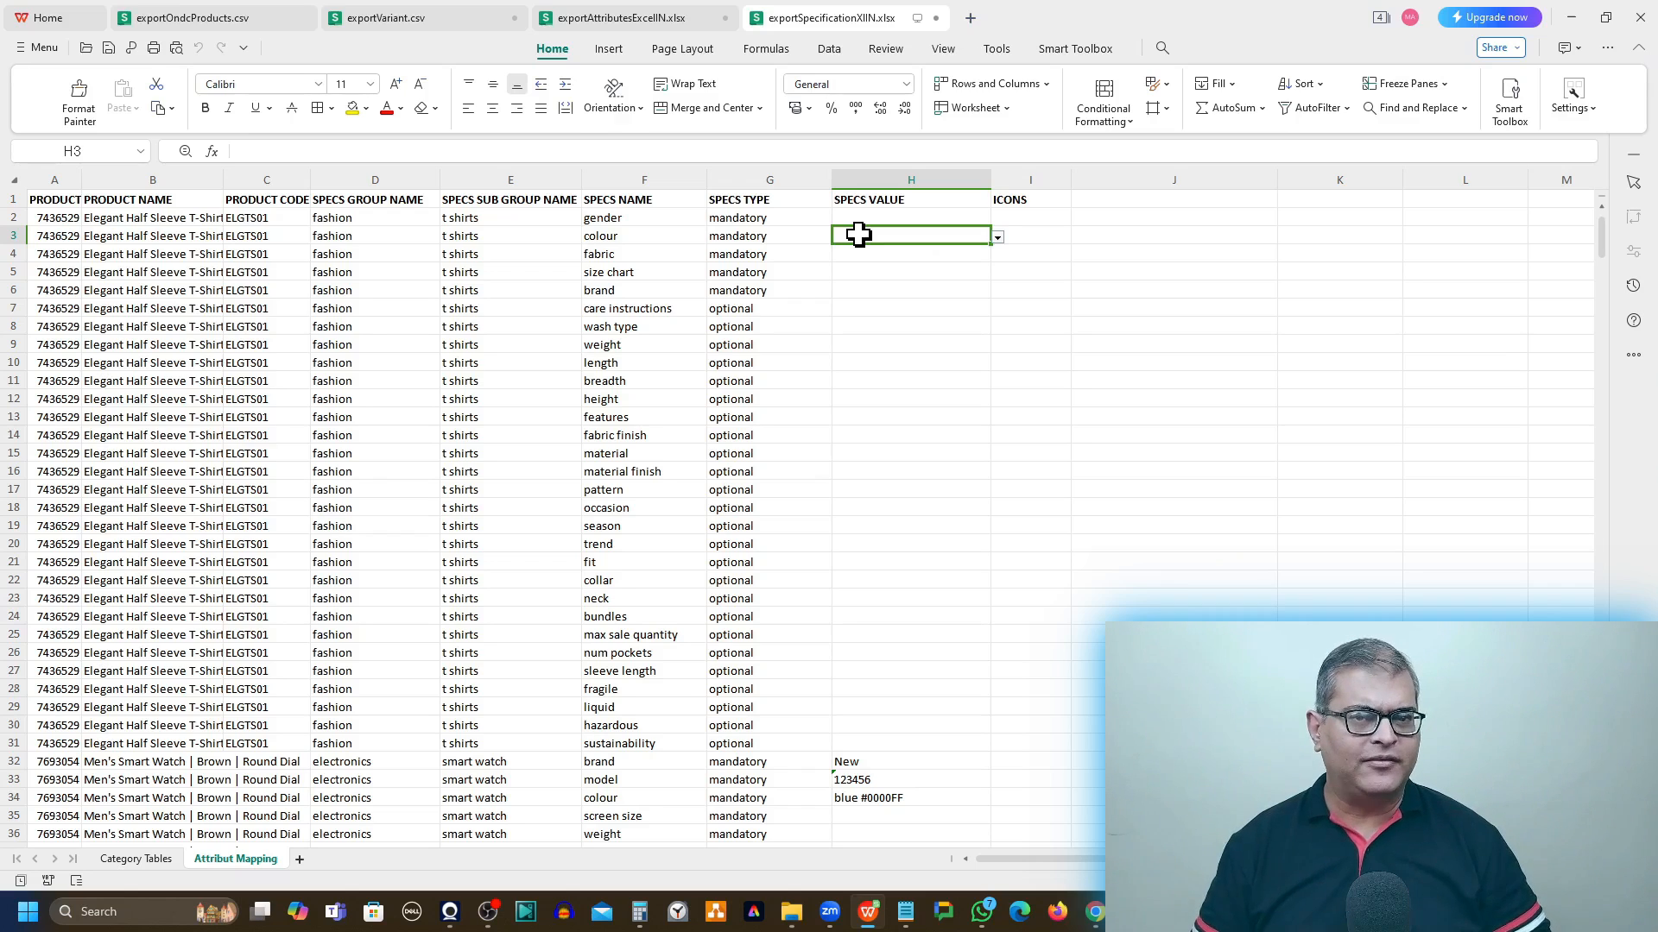
Step: Review the specification export's columns, from product ID, name and code through specs group, sub group and name to specs value
{"action": "left_click", "coordinate": [45, 198]}
{"action": "left_click", "coordinate": [142, 204]}
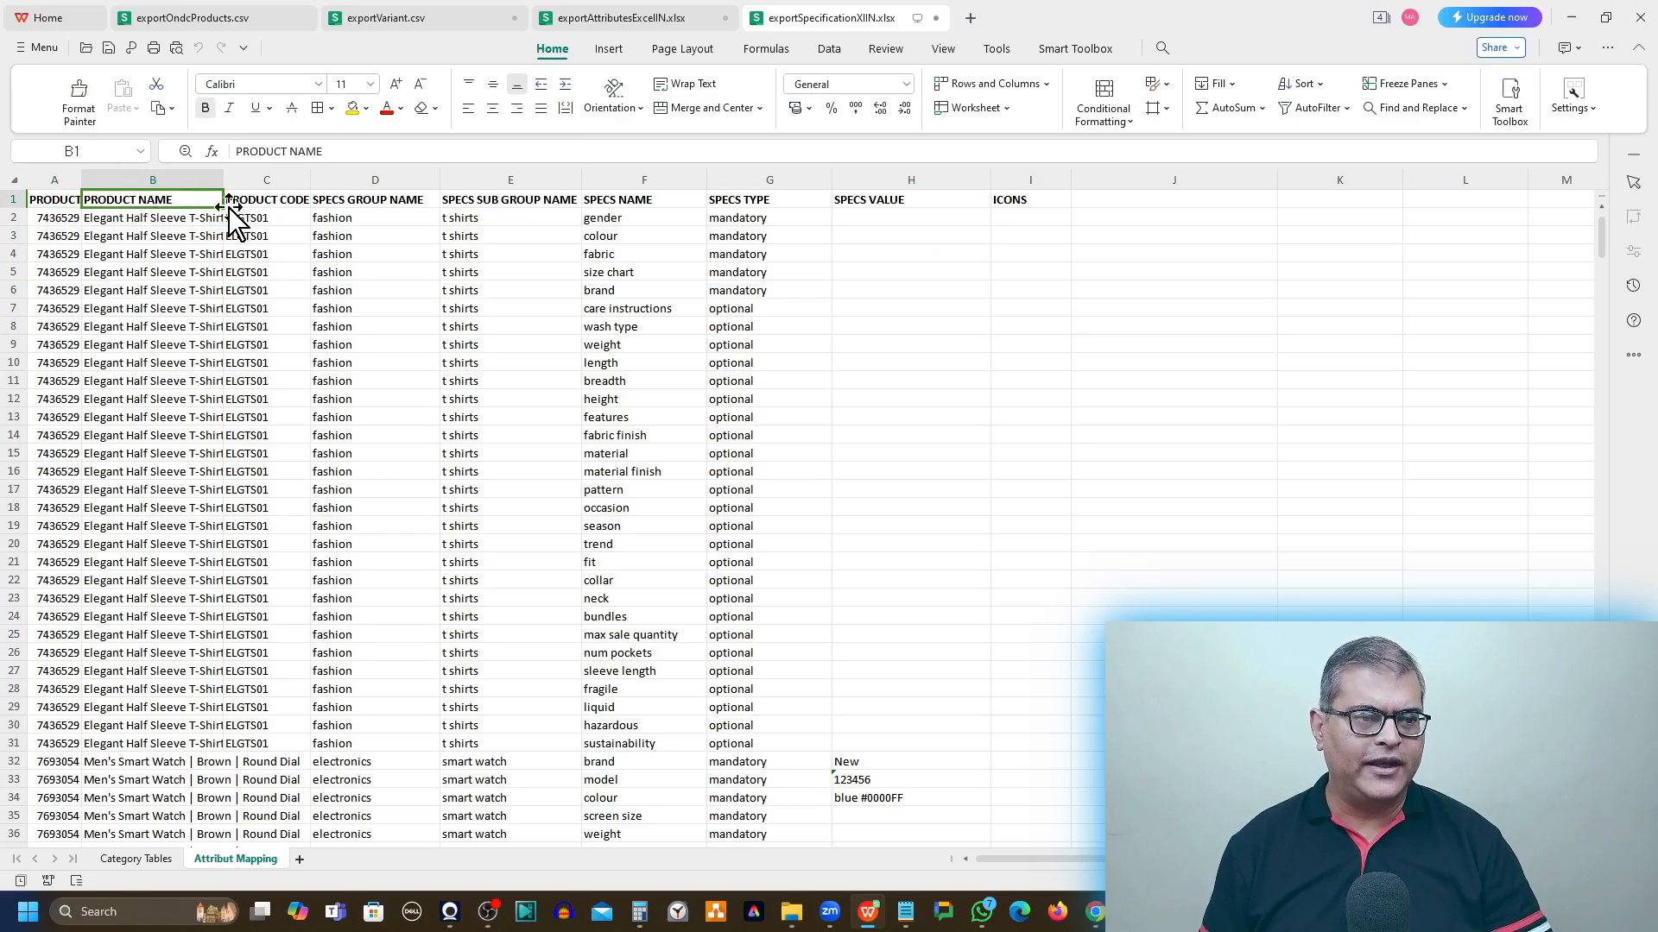
{"action": "left_click", "coordinate": [272, 205]}
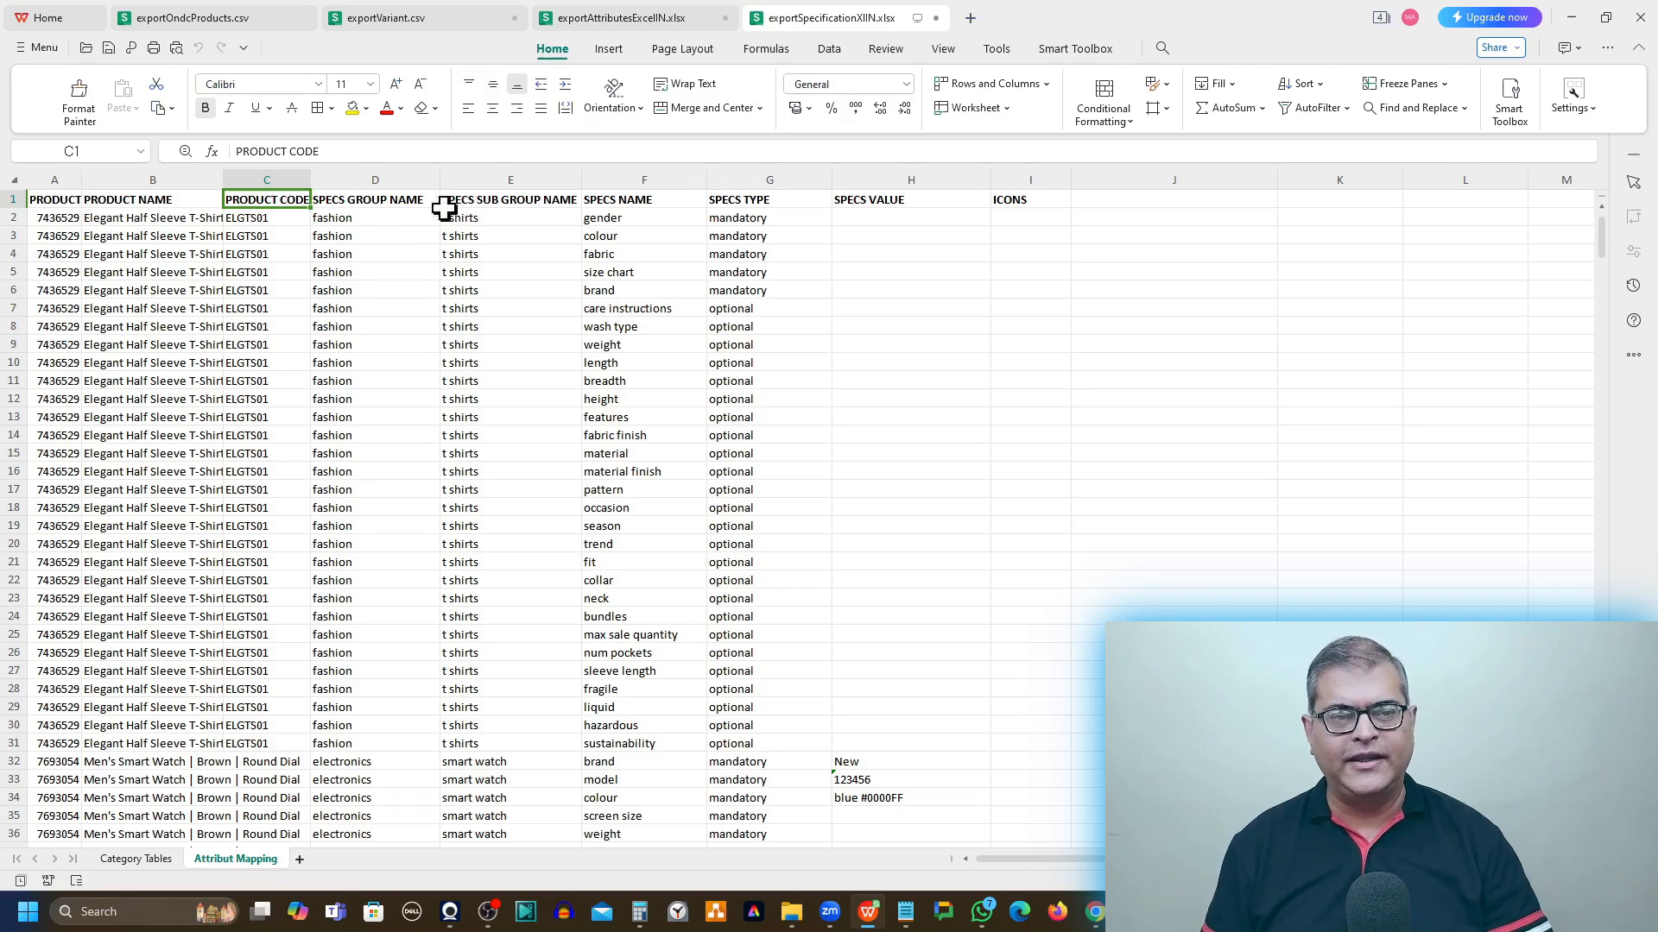
{"action": "left_click", "coordinate": [402, 204]}
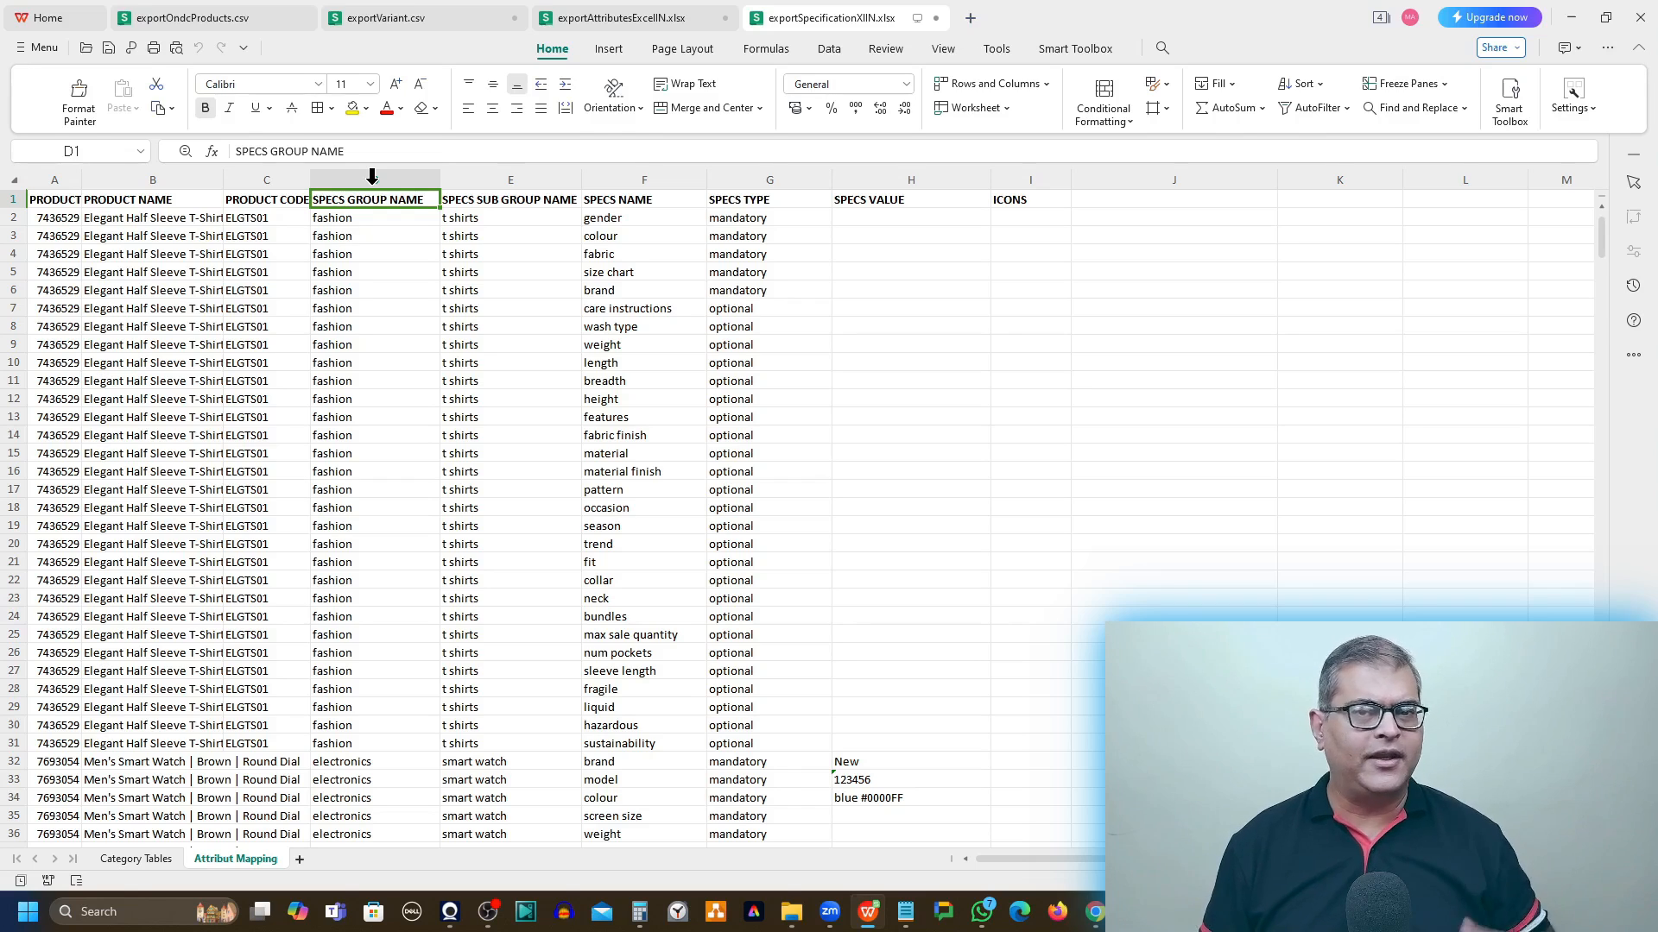
{"action": "left_click", "coordinate": [502, 179]}
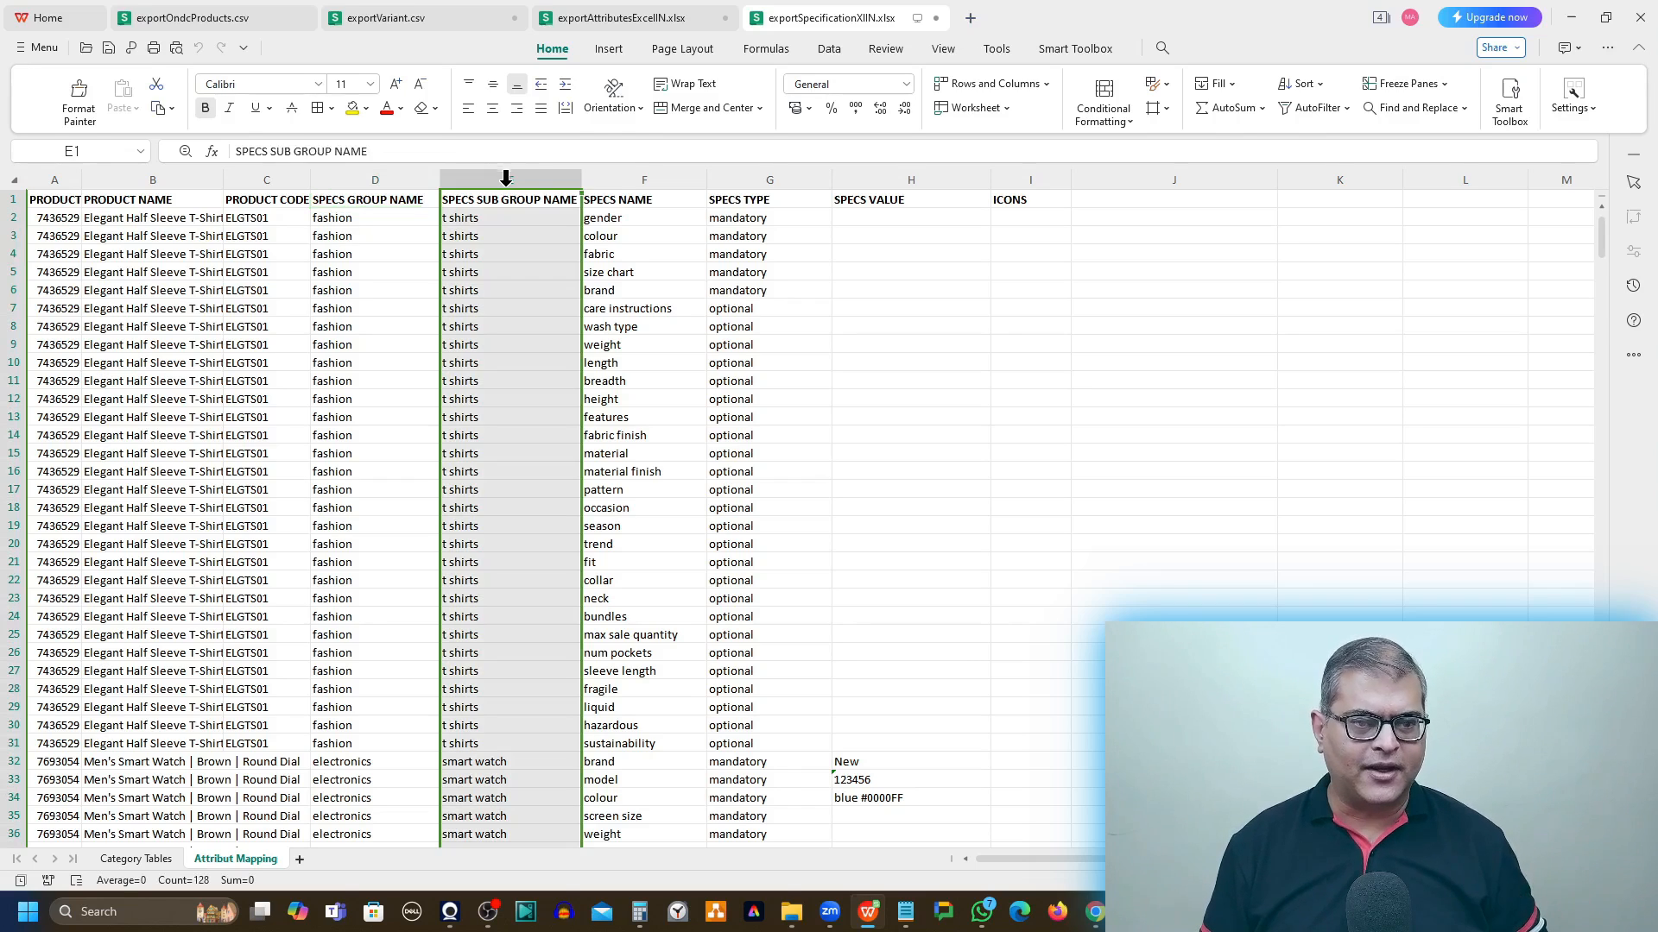
{"action": "left_click", "coordinate": [633, 176]}
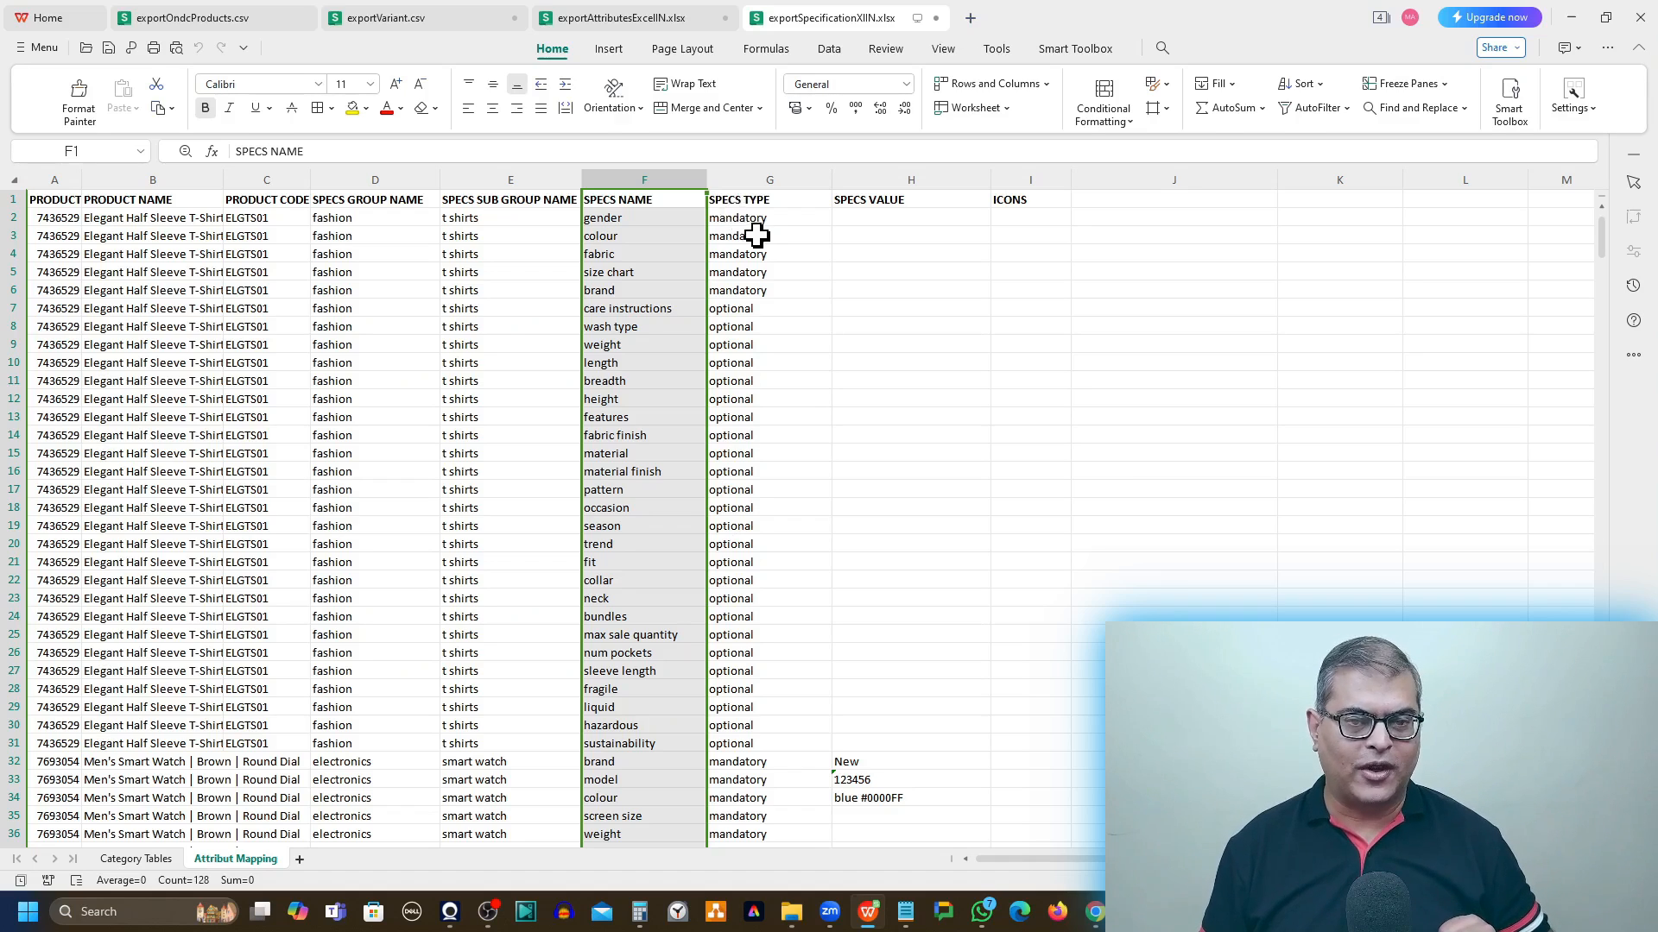
{"action": "left_click", "coordinate": [884, 178]}
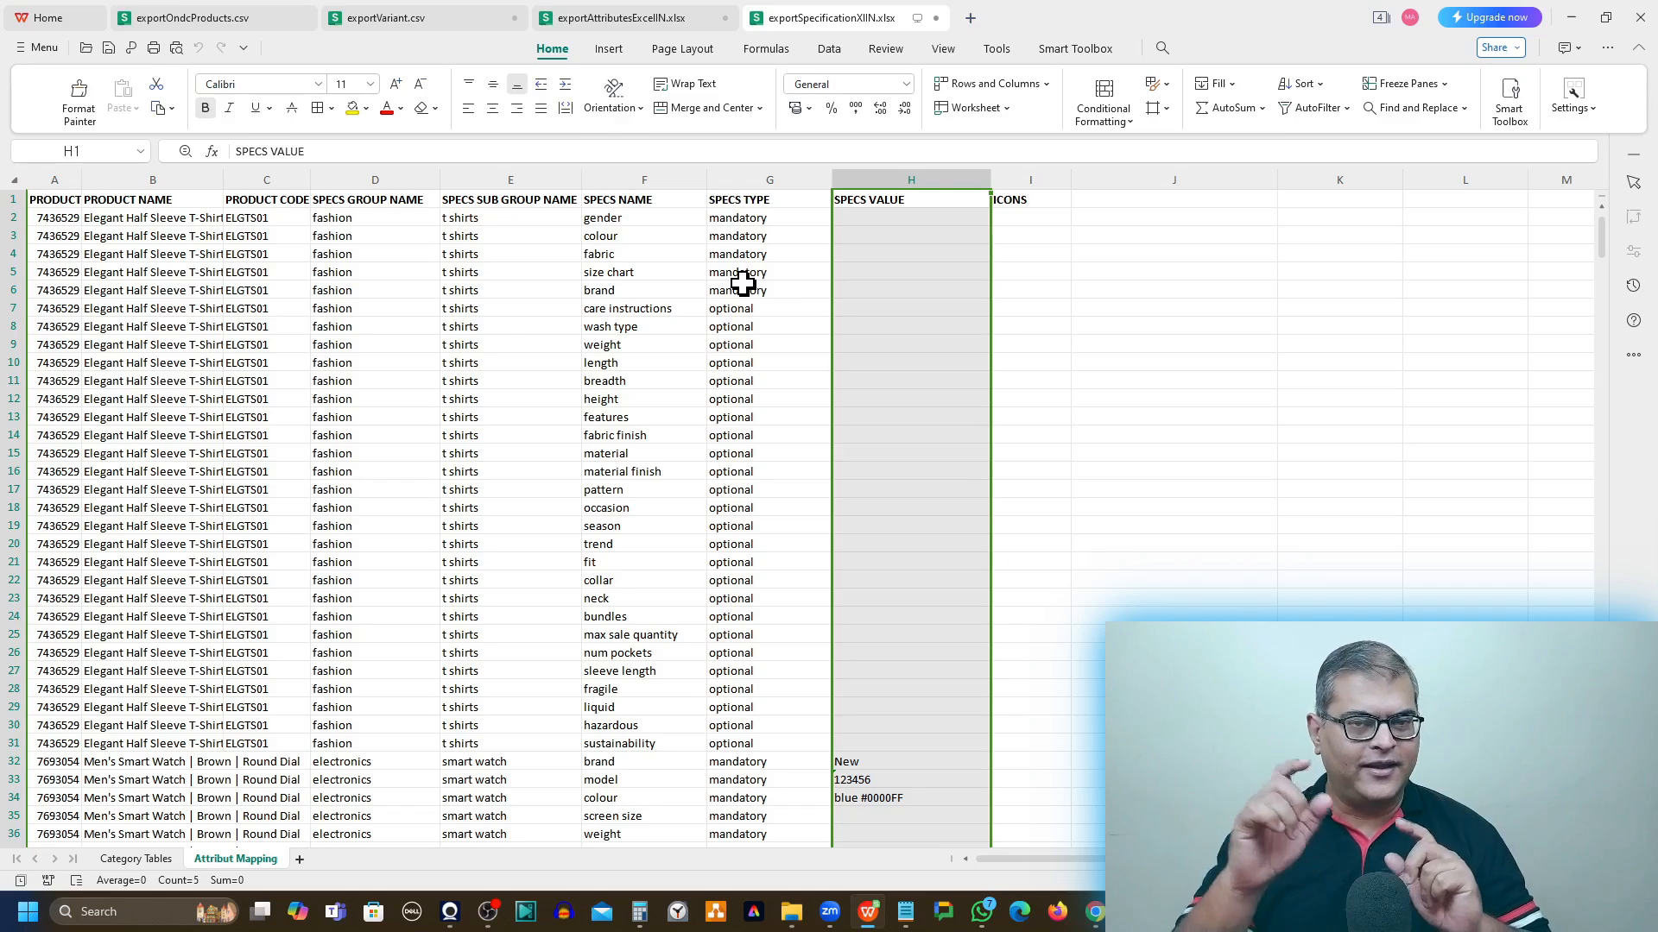
Step: Set the specs value of the Elegant Half Sleeve T-Shirt's gender specification in row 2 to male
{"action": "left_click", "coordinate": [658, 222]}
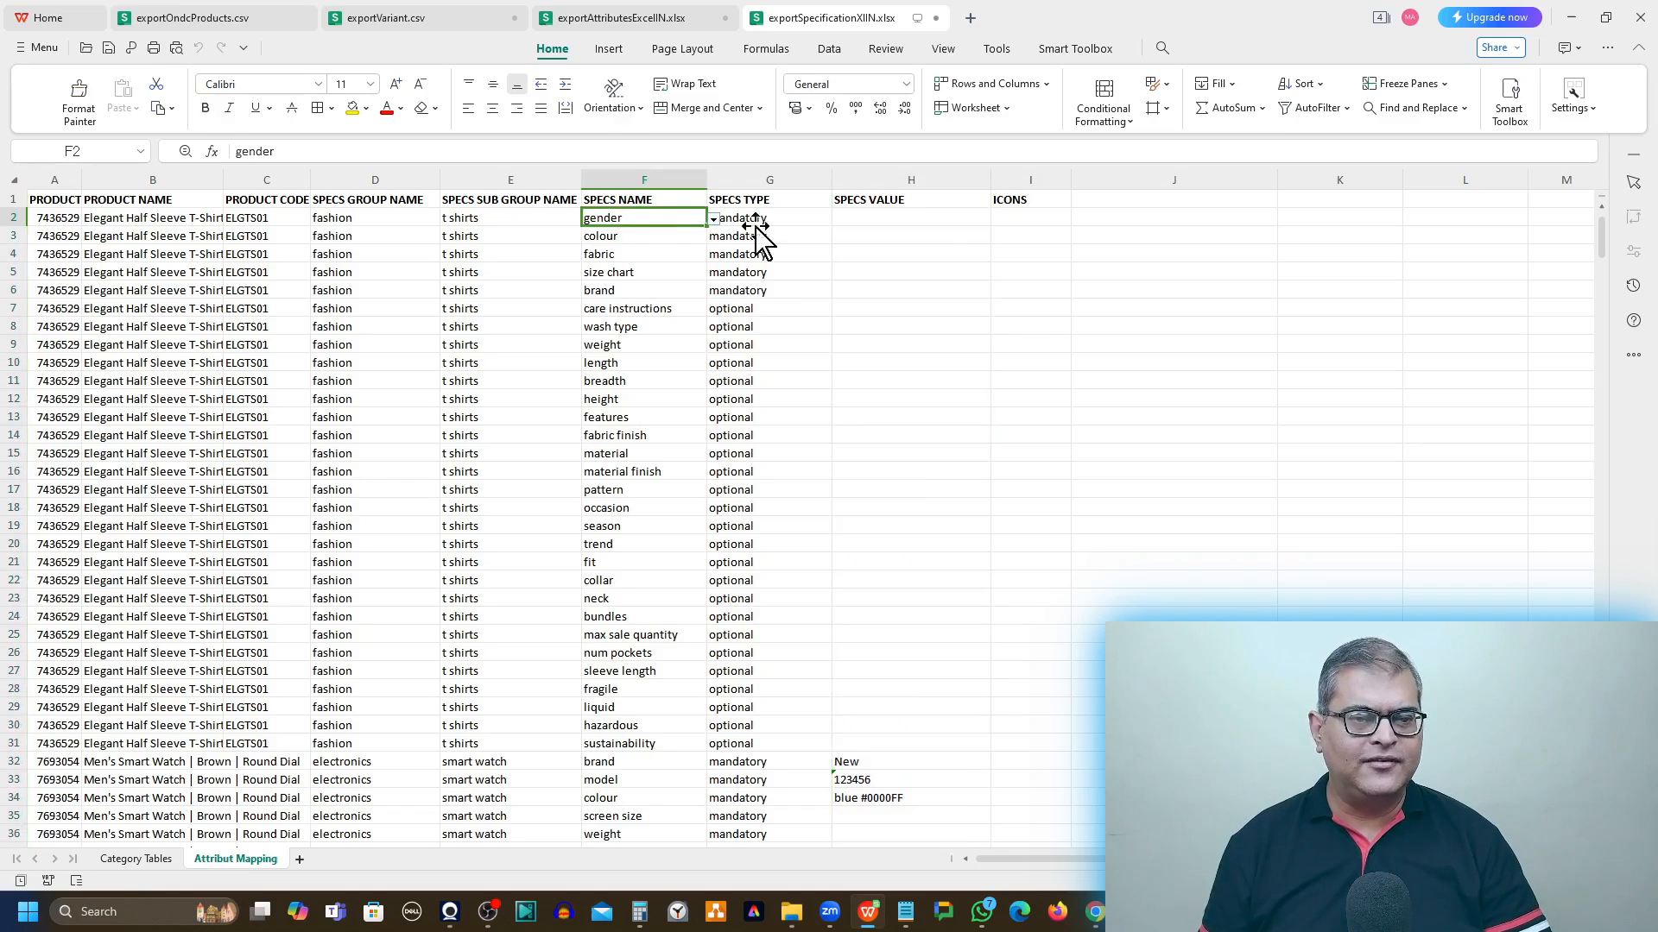
{"action": "left_click", "coordinate": [947, 221]}
{"action": "left_click", "coordinate": [997, 219]}
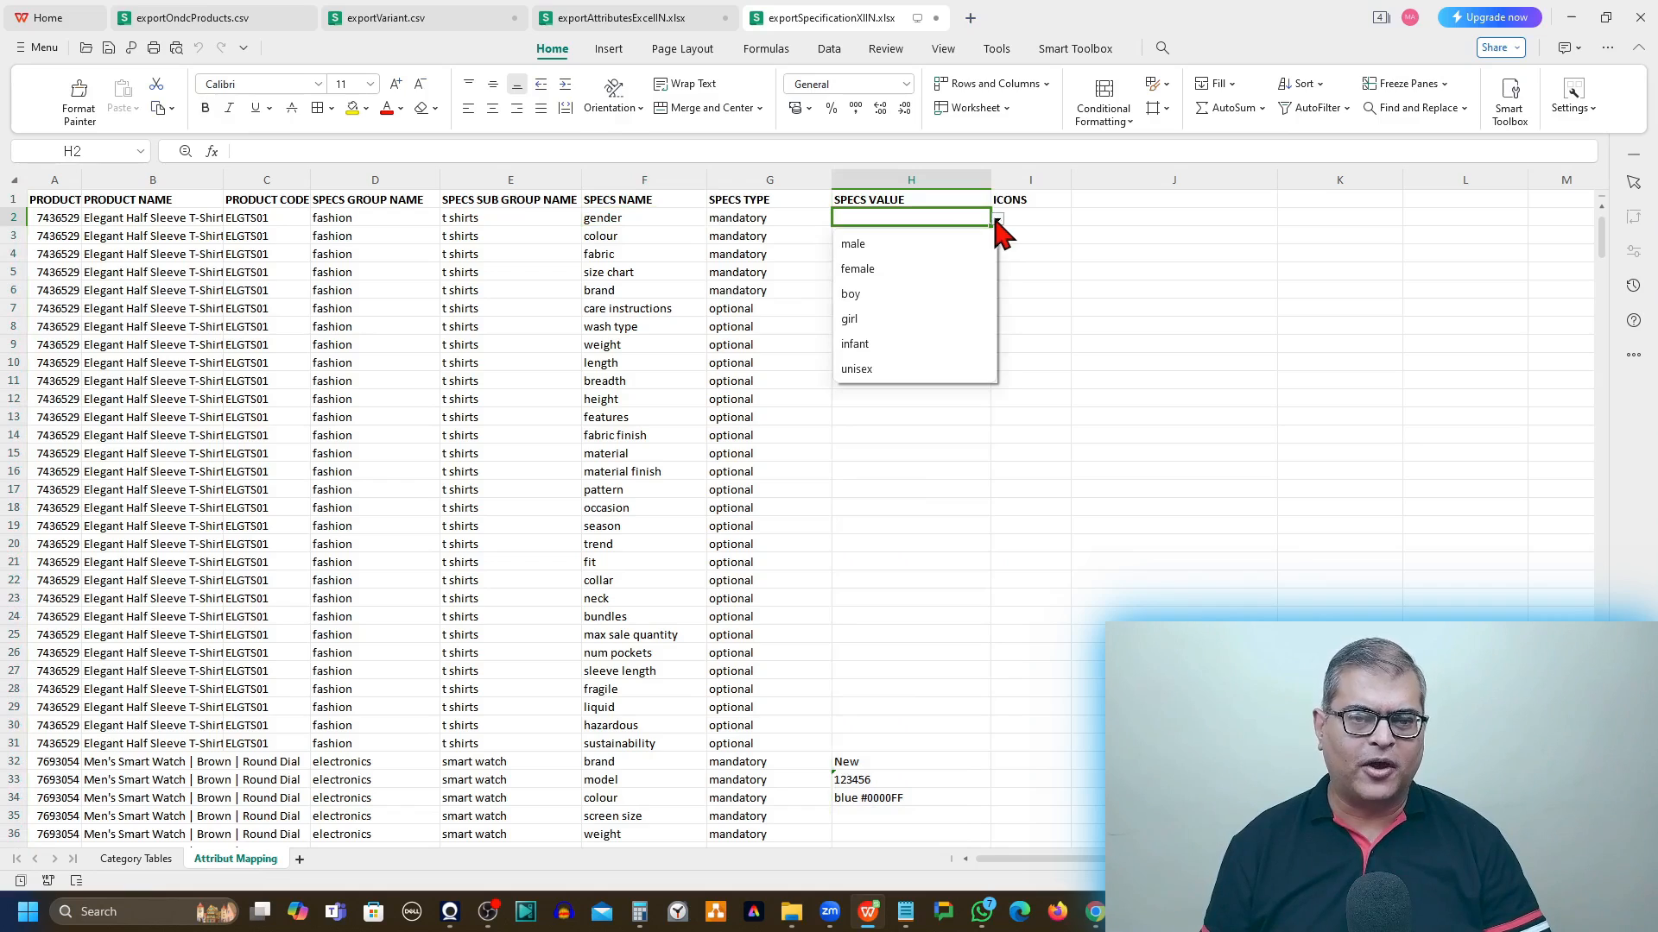
{"action": "left_click", "coordinate": [947, 242]}
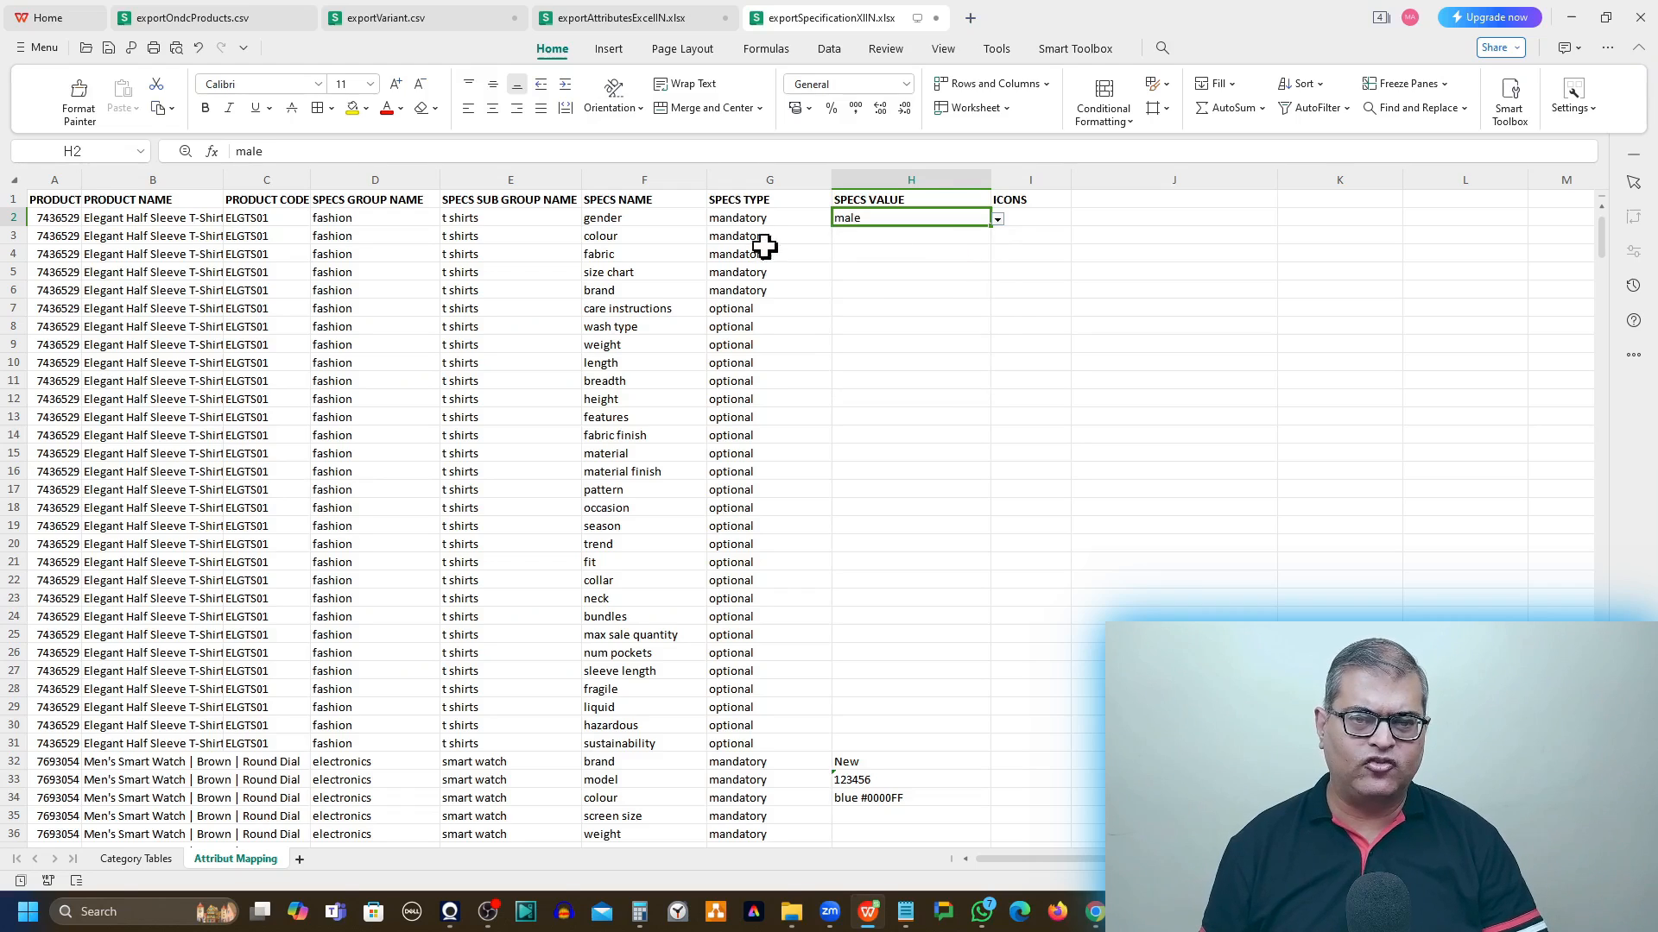
Step: Set the T-shirt's colour specs value in H3 to aero blue #C9FFE5 and its fabric value in H4 to bamboo
{"action": "left_click", "coordinate": [848, 240]}
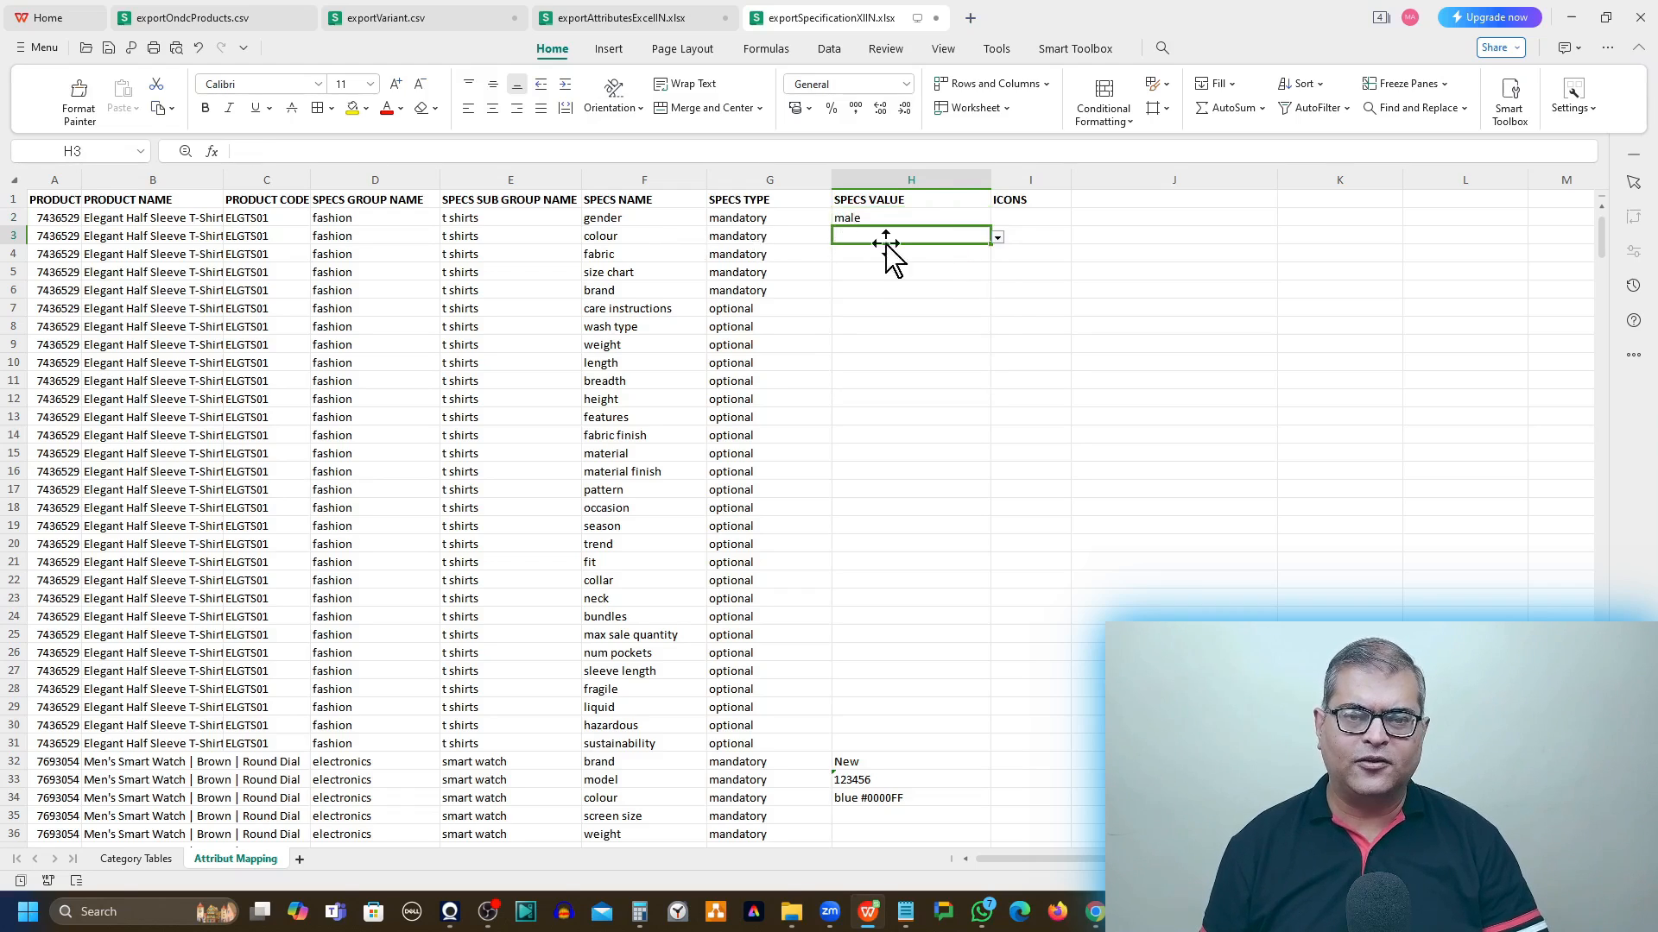
{"action": "left_click", "coordinate": [997, 238]}
{"action": "left_click", "coordinate": [888, 337]}
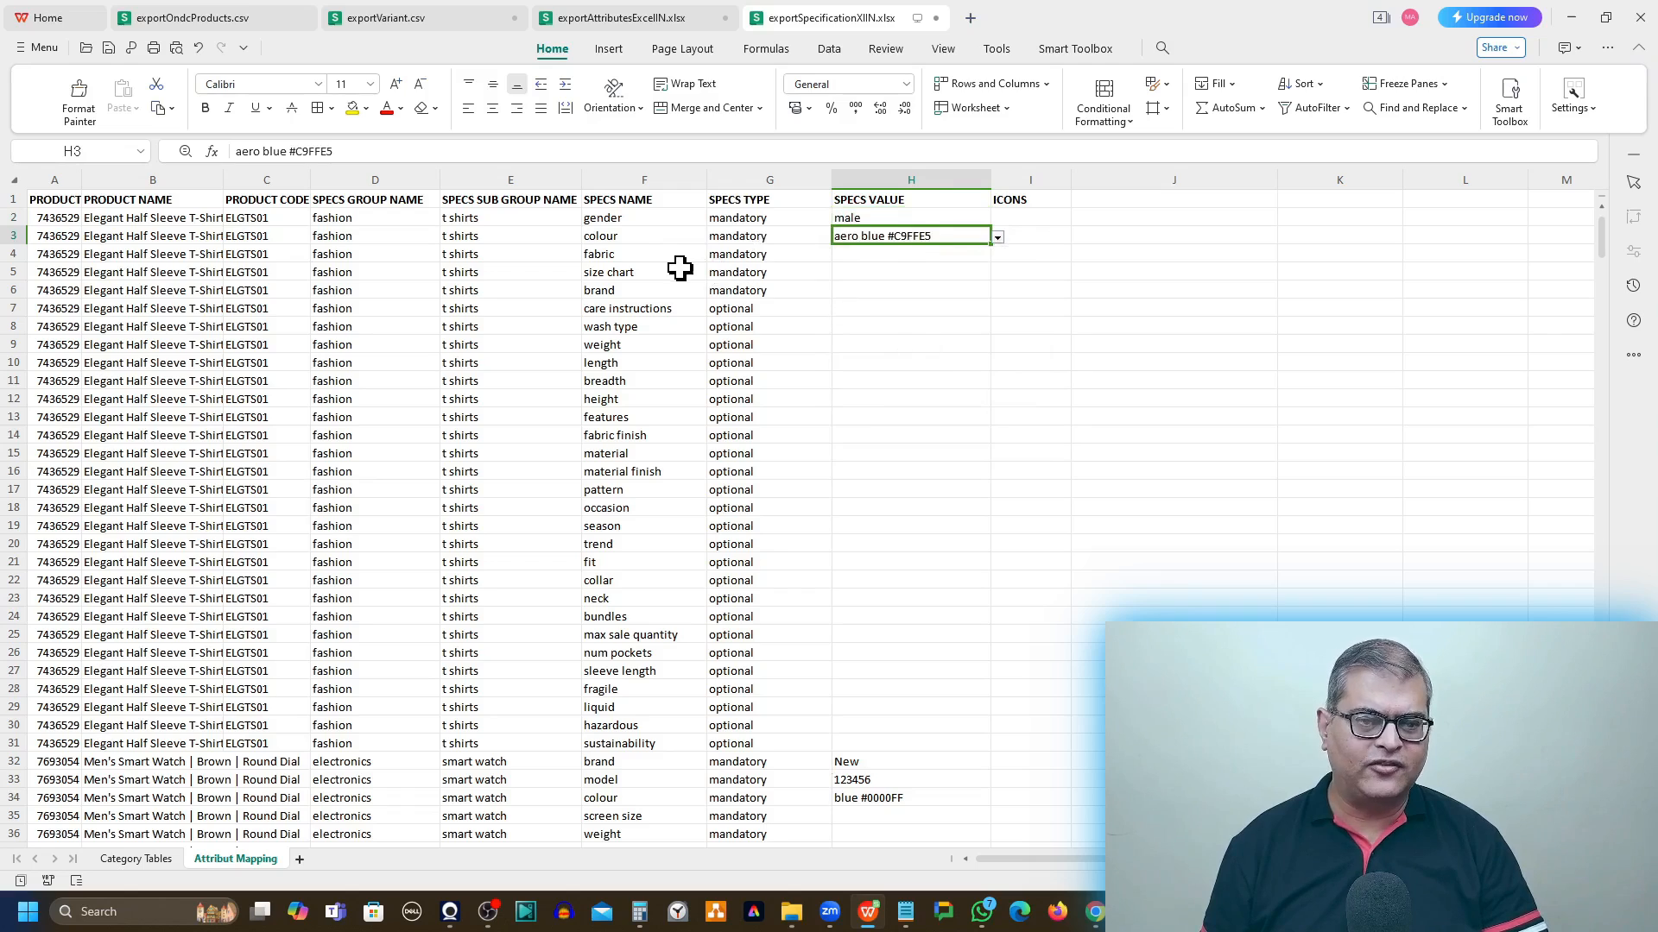
{"action": "left_click", "coordinate": [876, 256]}
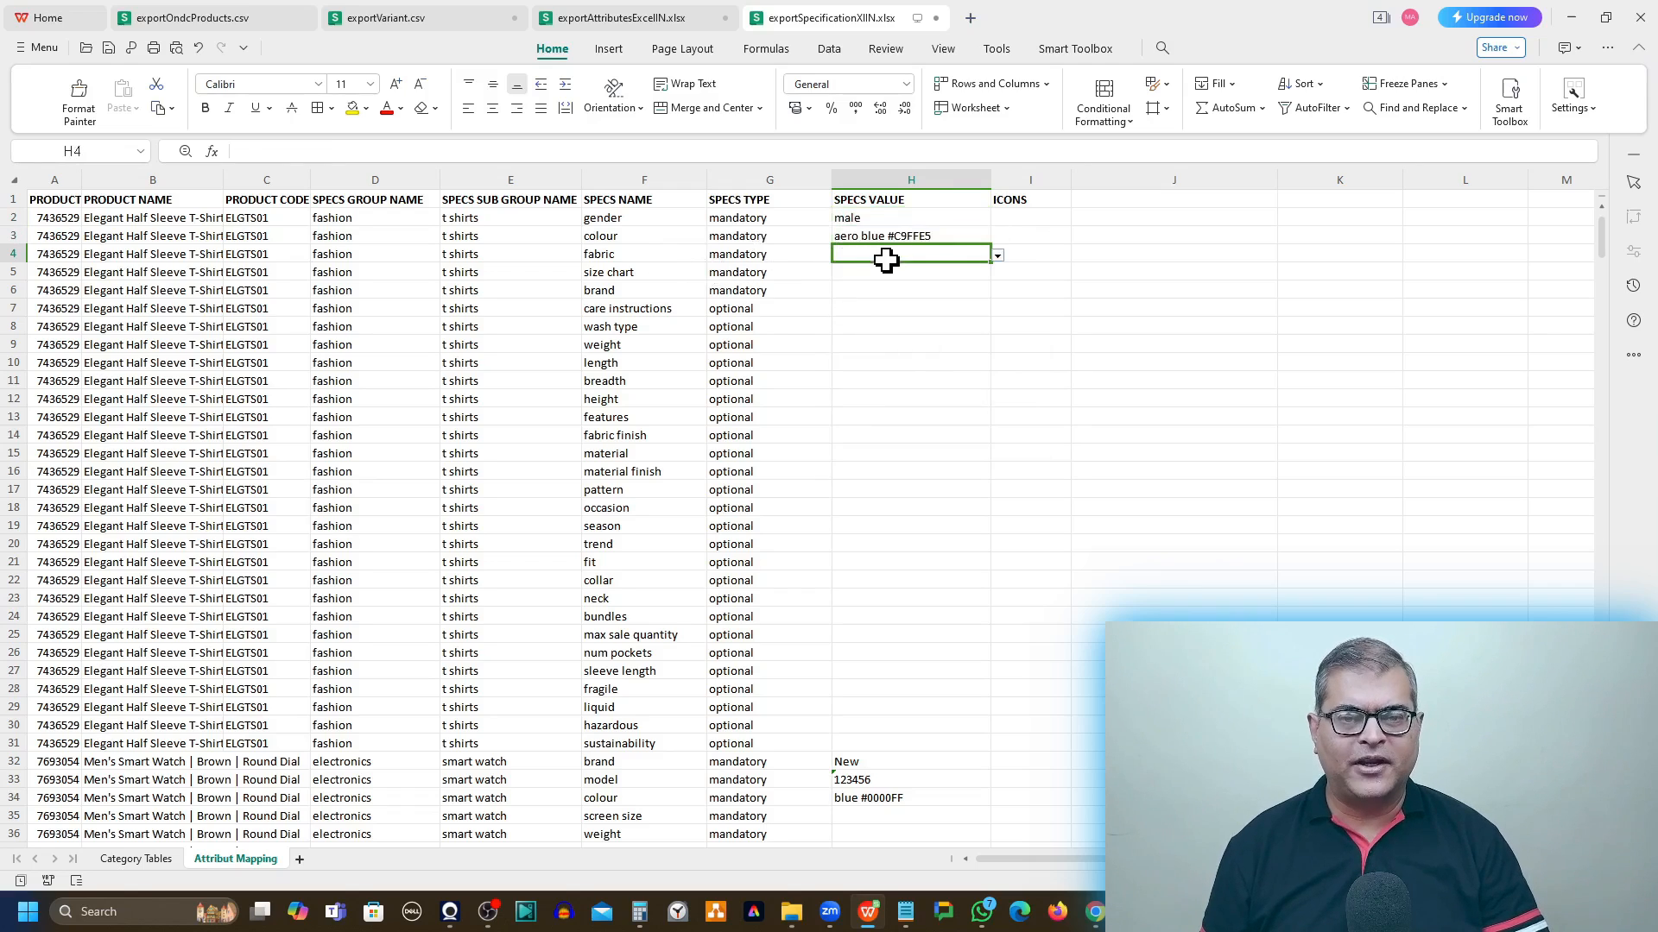
{"action": "left_click", "coordinate": [998, 256]}
{"action": "left_click", "coordinate": [950, 356]}
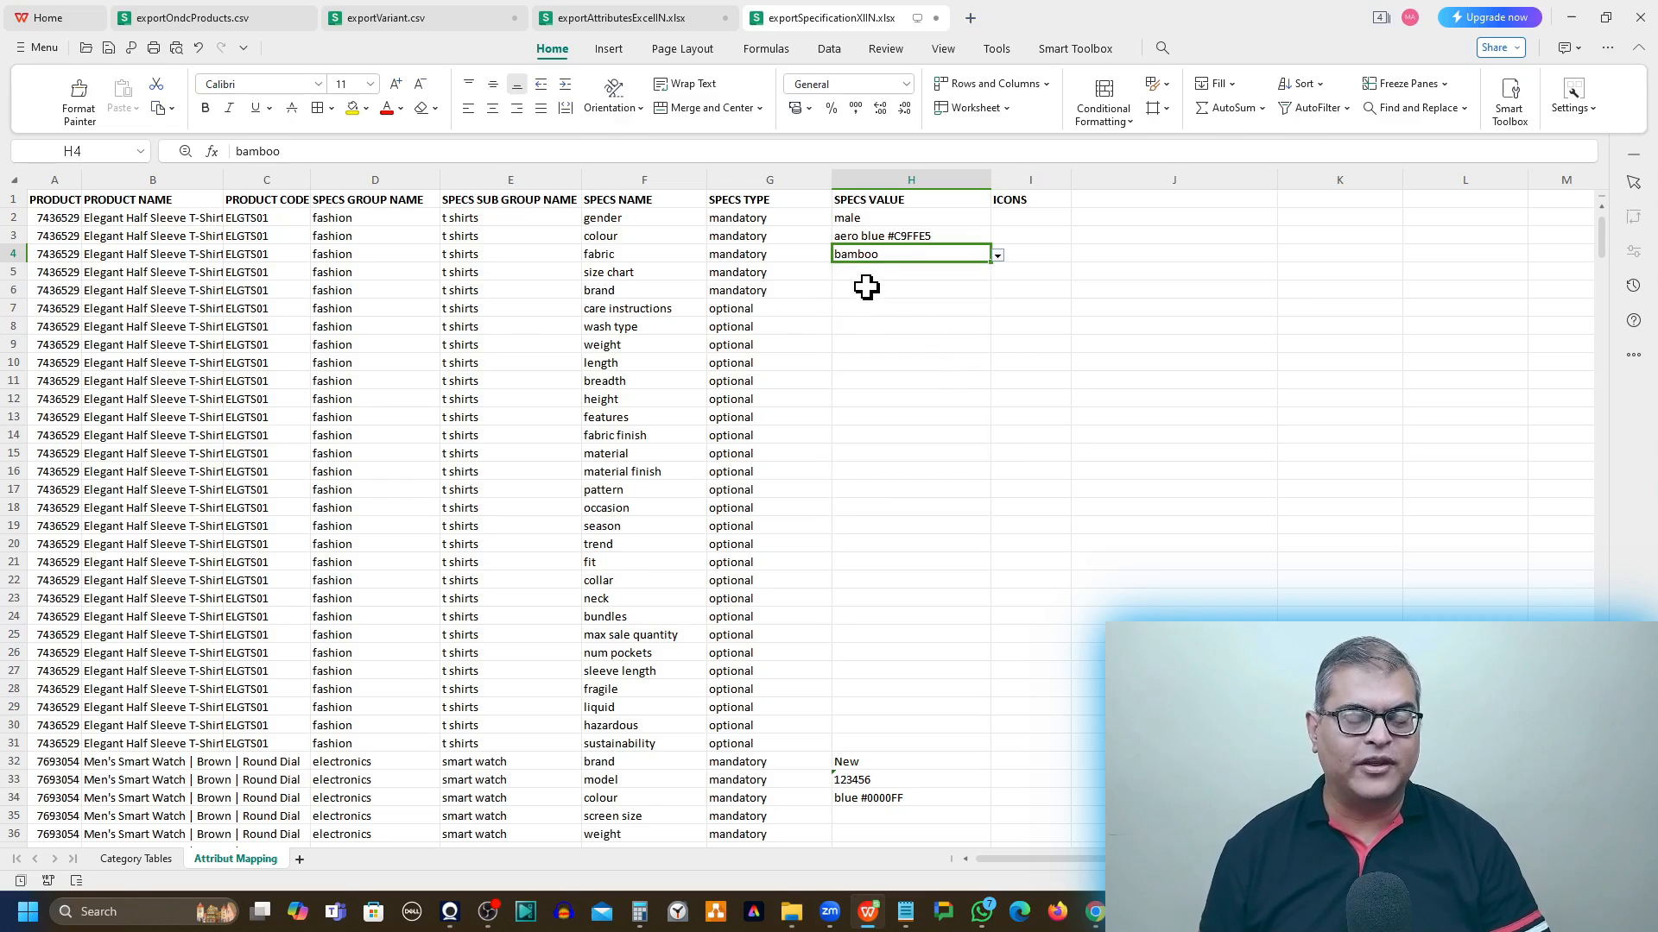
Step: For the size chart specification in row 5, switch to the Linker.store platform in the browser and open its Media Manager in a new tab
{"action": "left_click", "coordinate": [602, 276]}
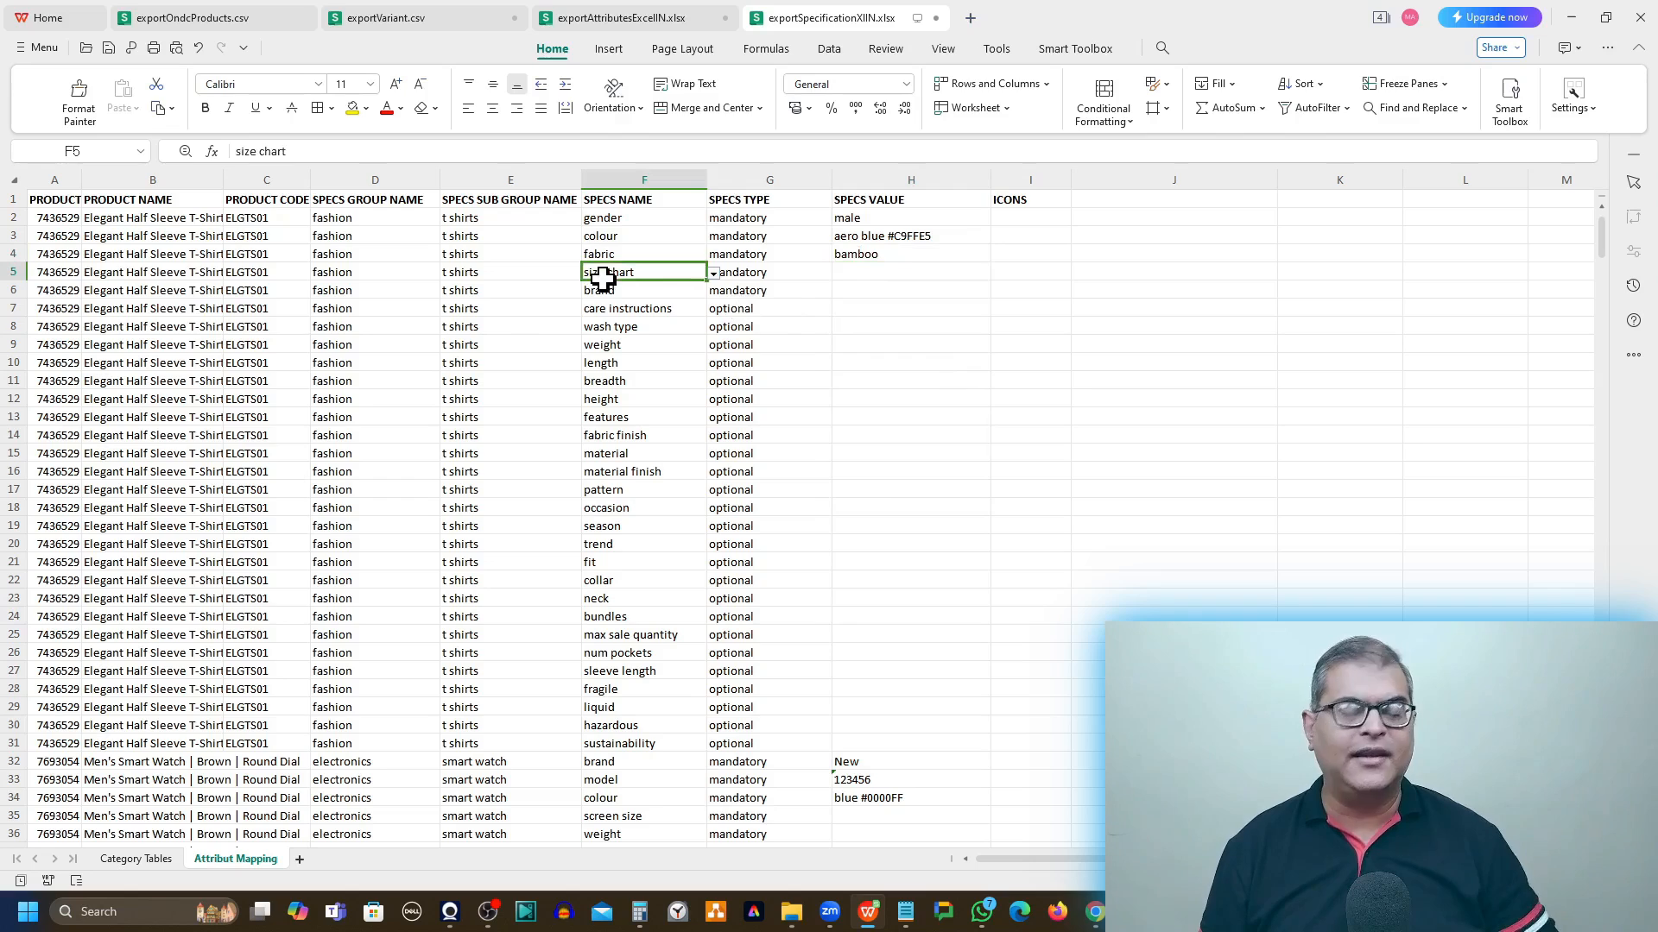
{"action": "left_click", "coordinate": [878, 274]}
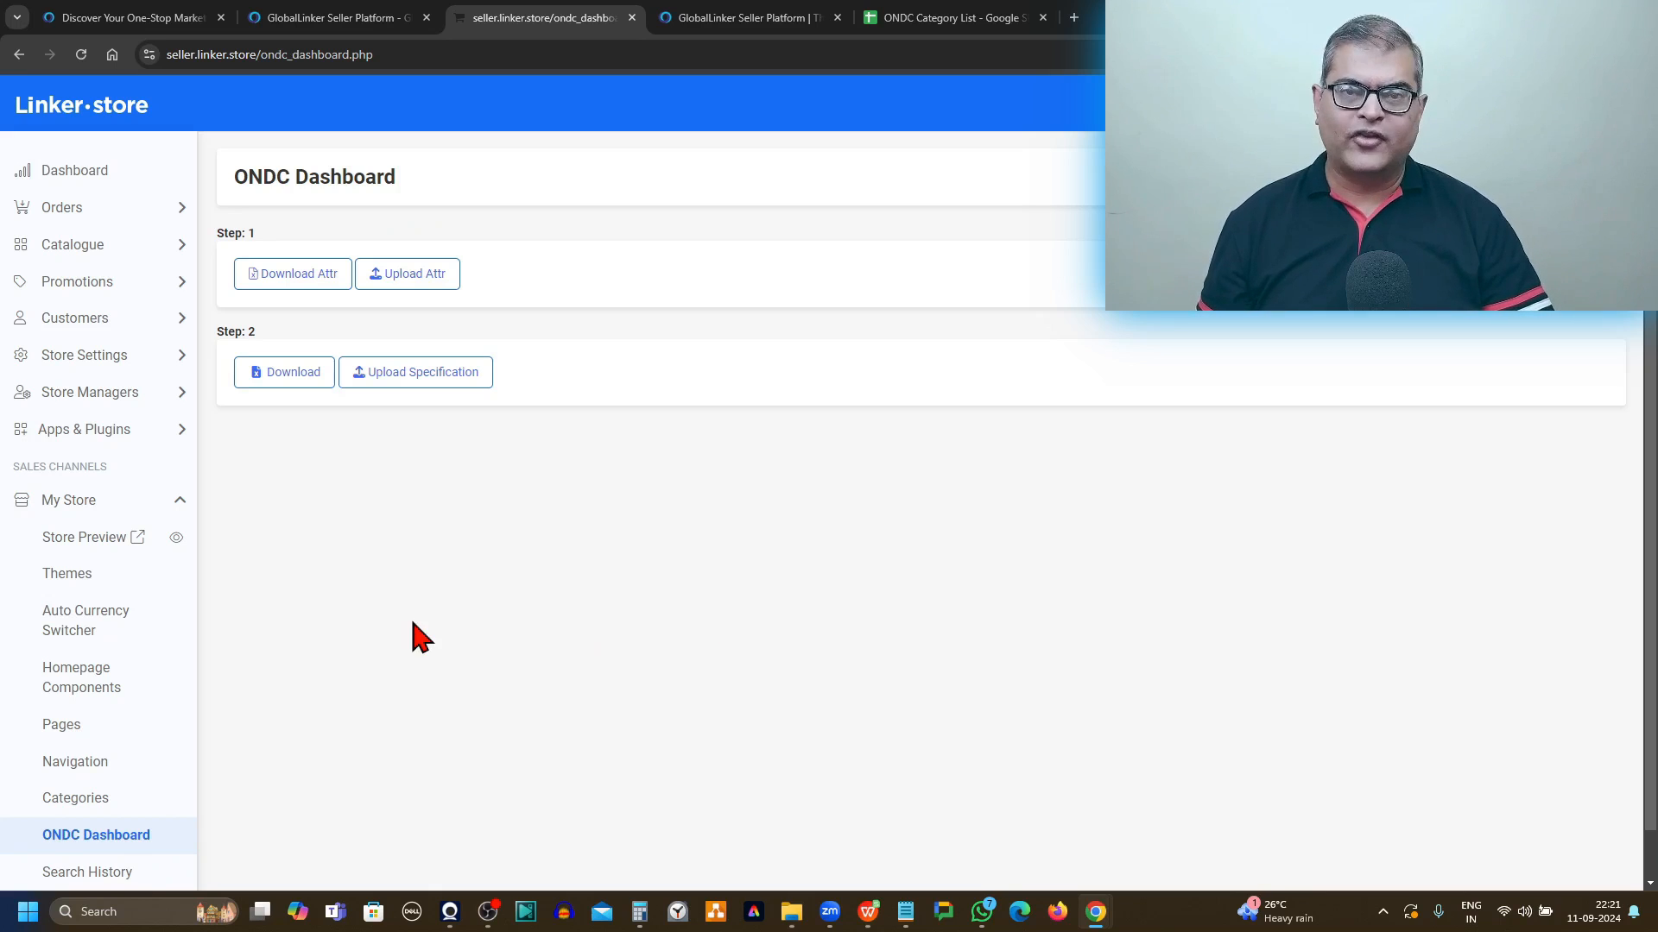
{"action": "scroll", "coordinate": [69, 627], "scroll_direction": "down", "scroll_amount": 2}
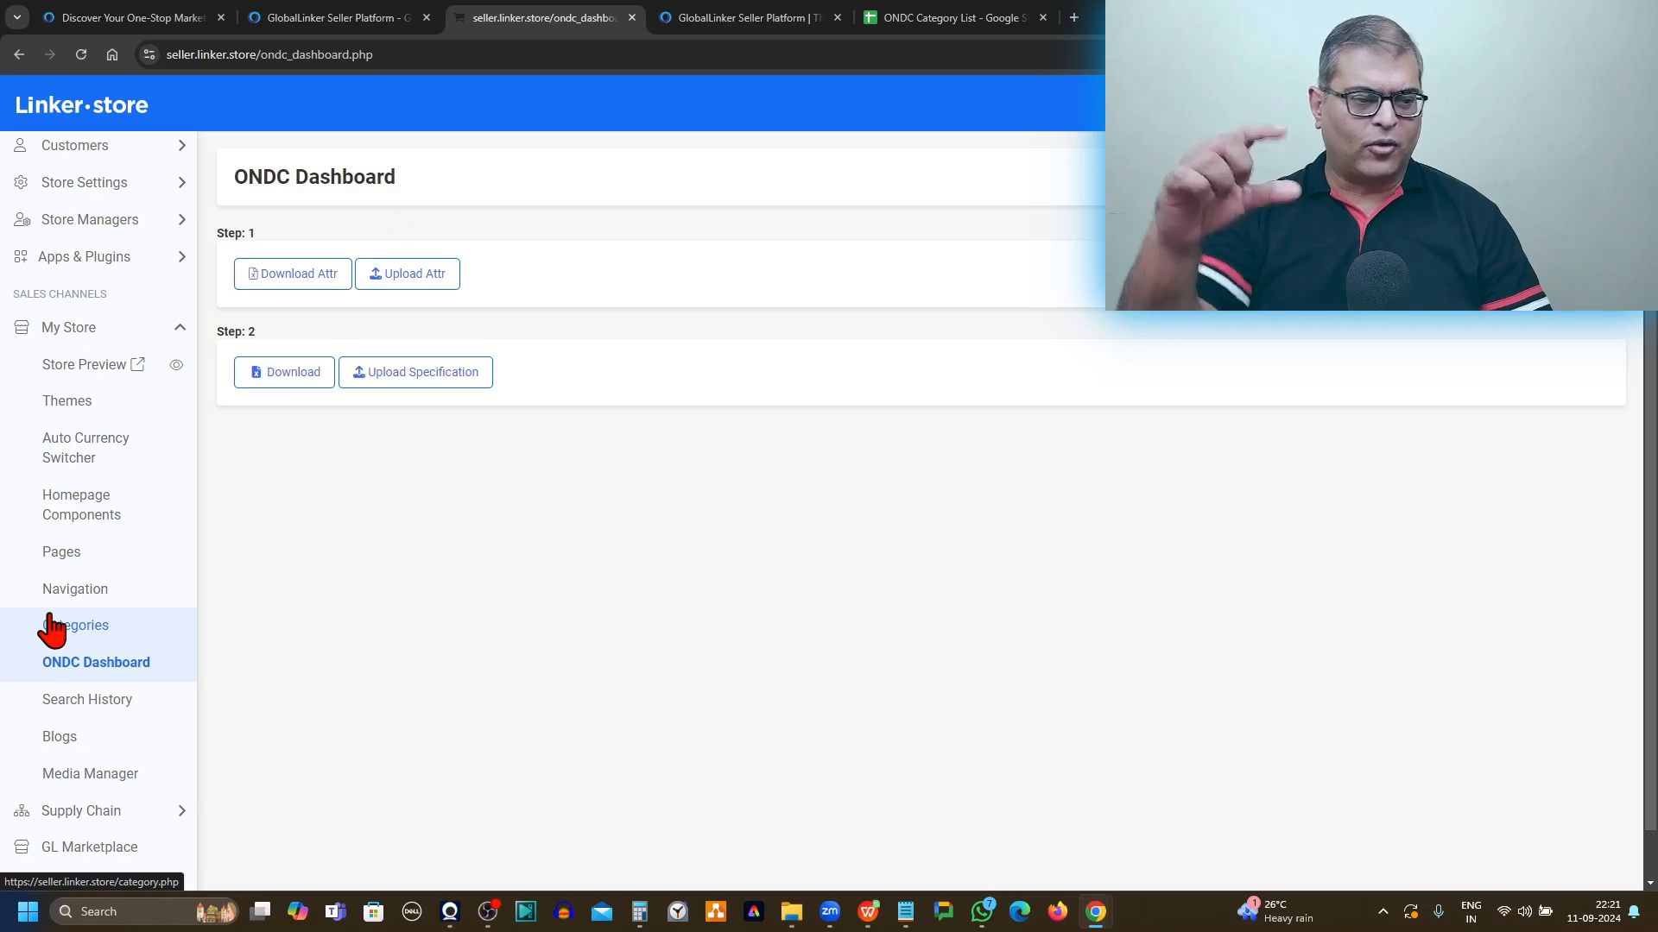
{"action": "middle_click", "coordinate": [94, 781]}
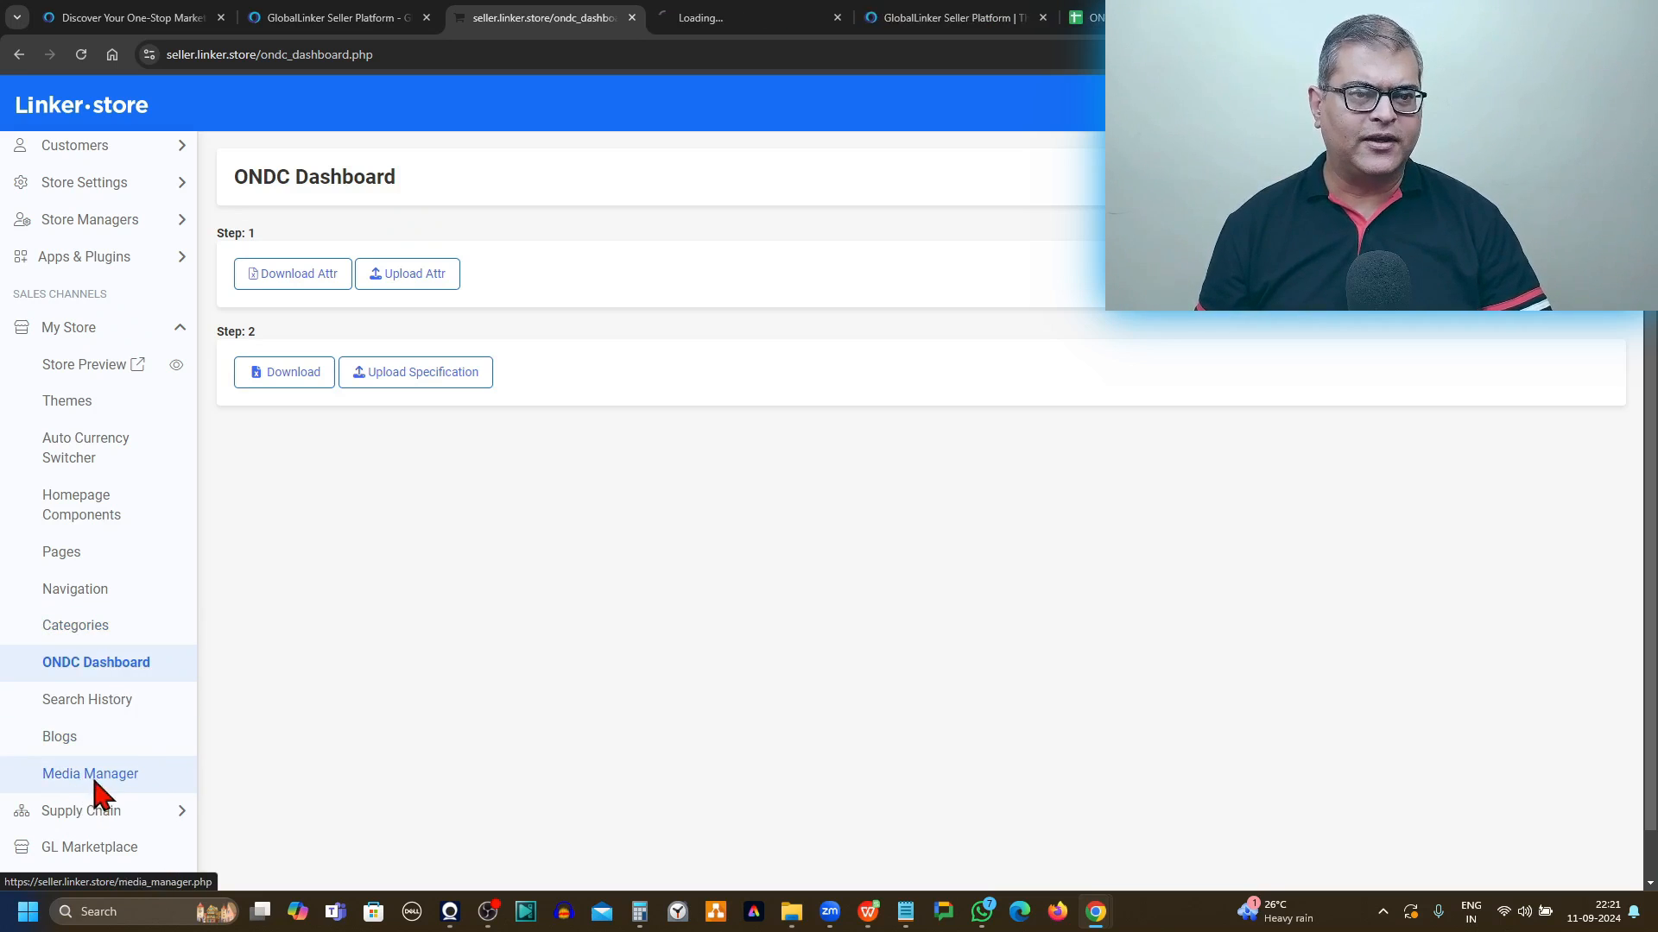
Step: Copy the URL of maxresdefault.jpg from the Media Manager's QR Code folder into H5 of the specification spreadsheet as the T-shirt's size chart value
{"action": "left_click", "coordinate": [736, 16]}
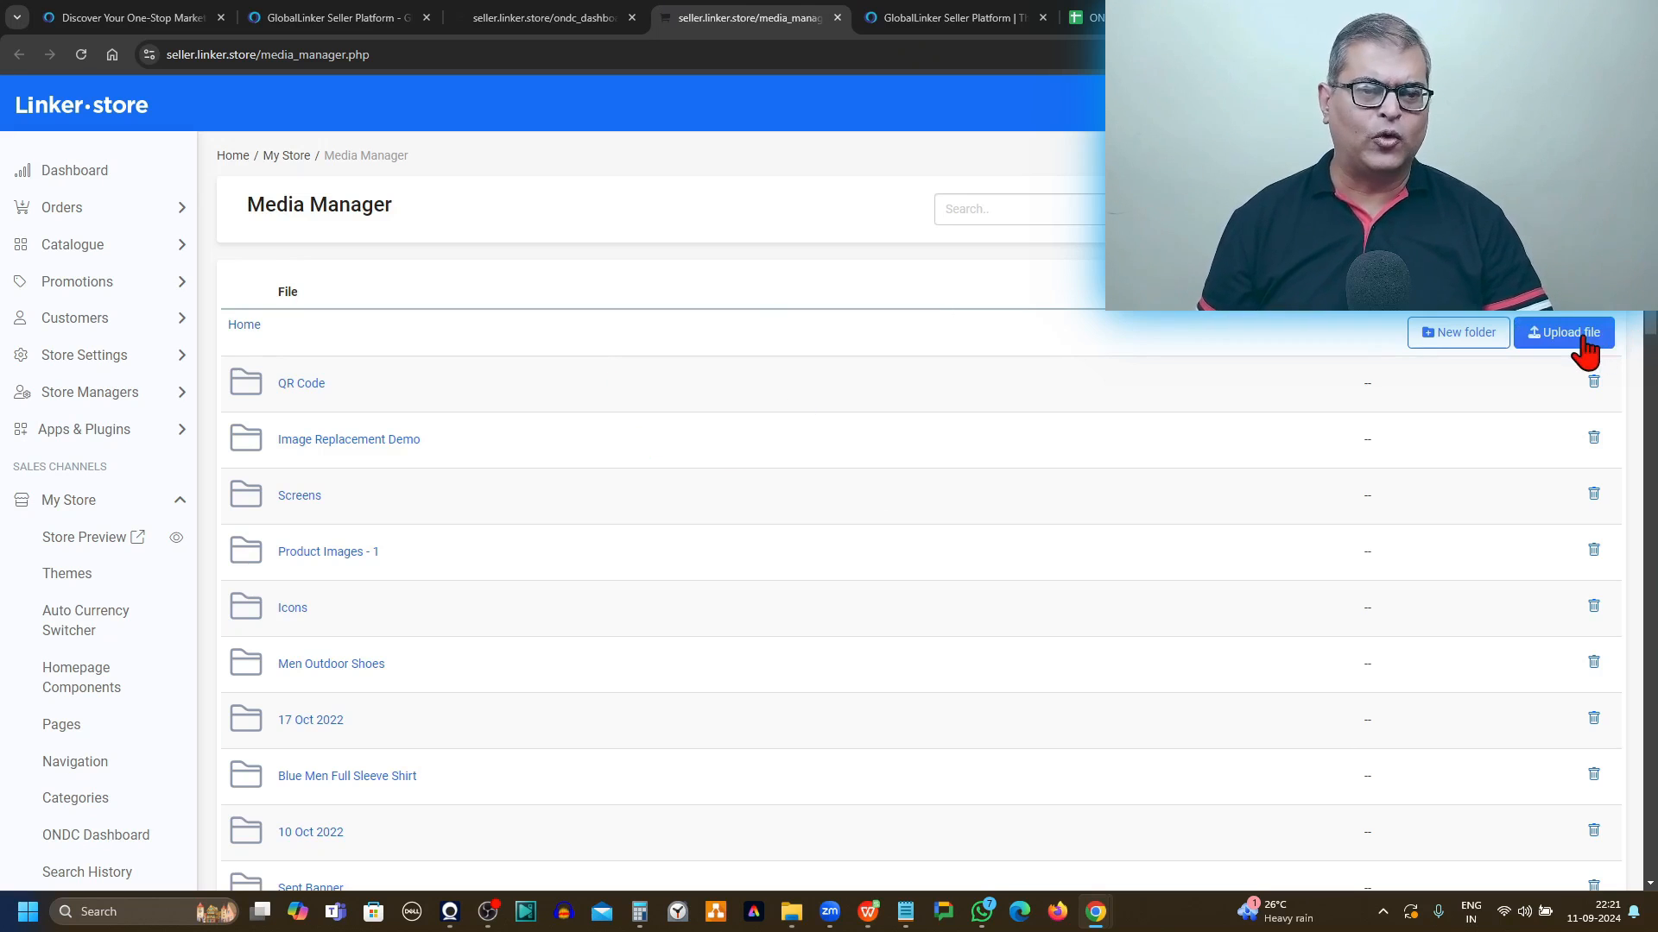
{"action": "left_click", "coordinate": [309, 390]}
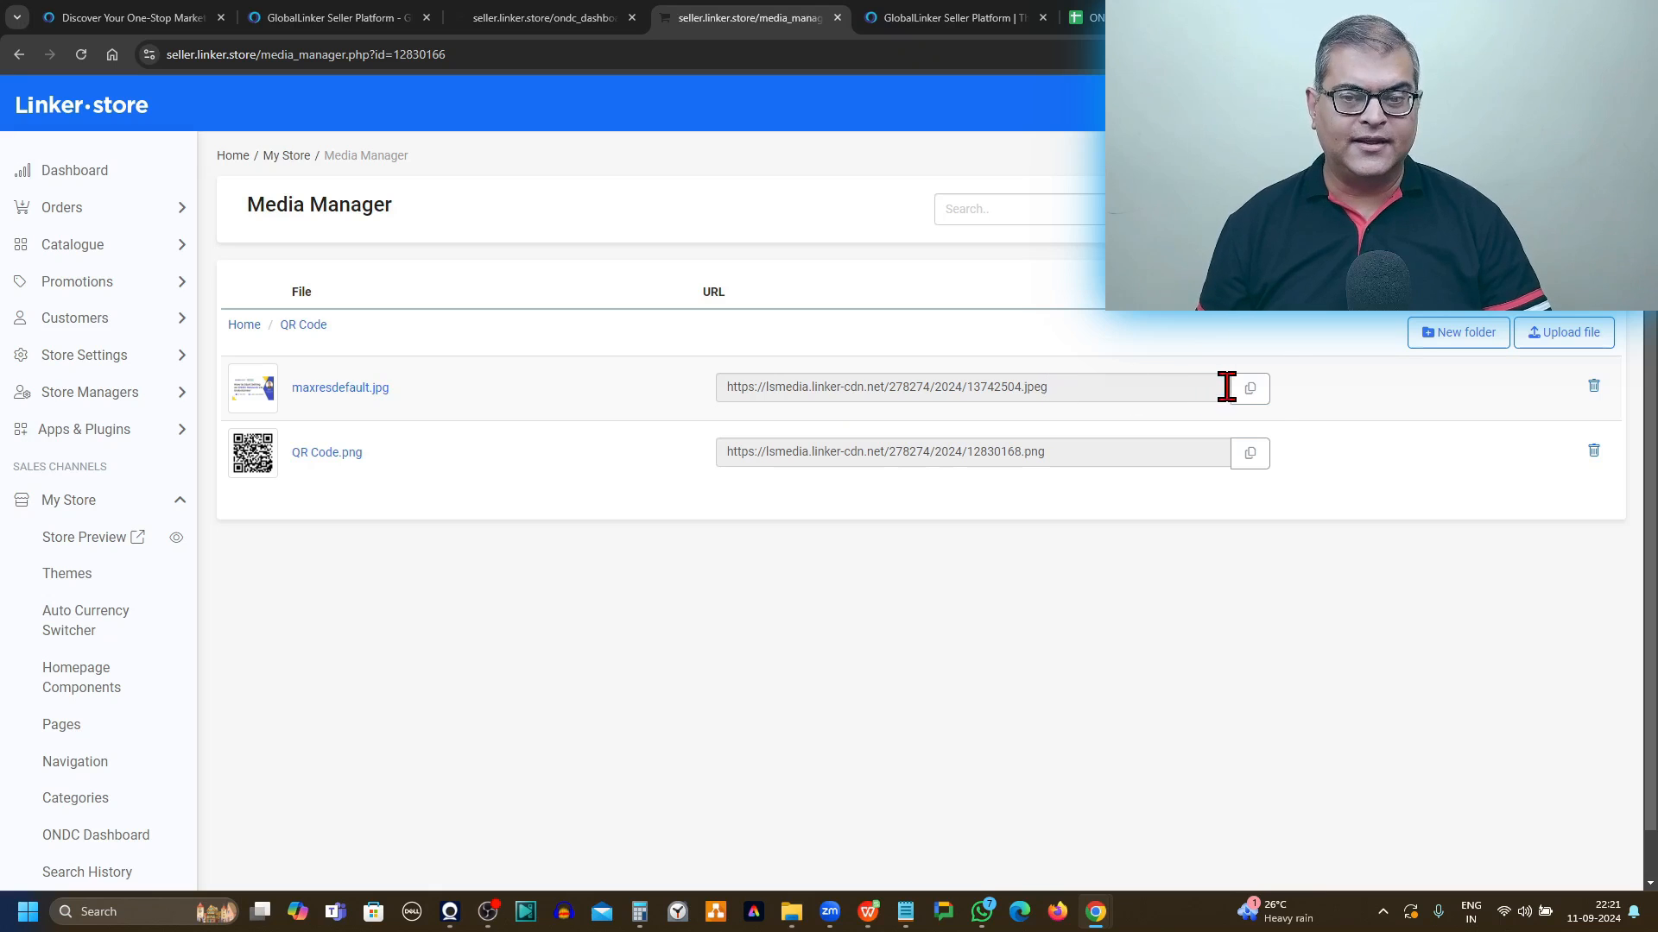
{"action": "left_click", "coordinate": [1254, 392]}
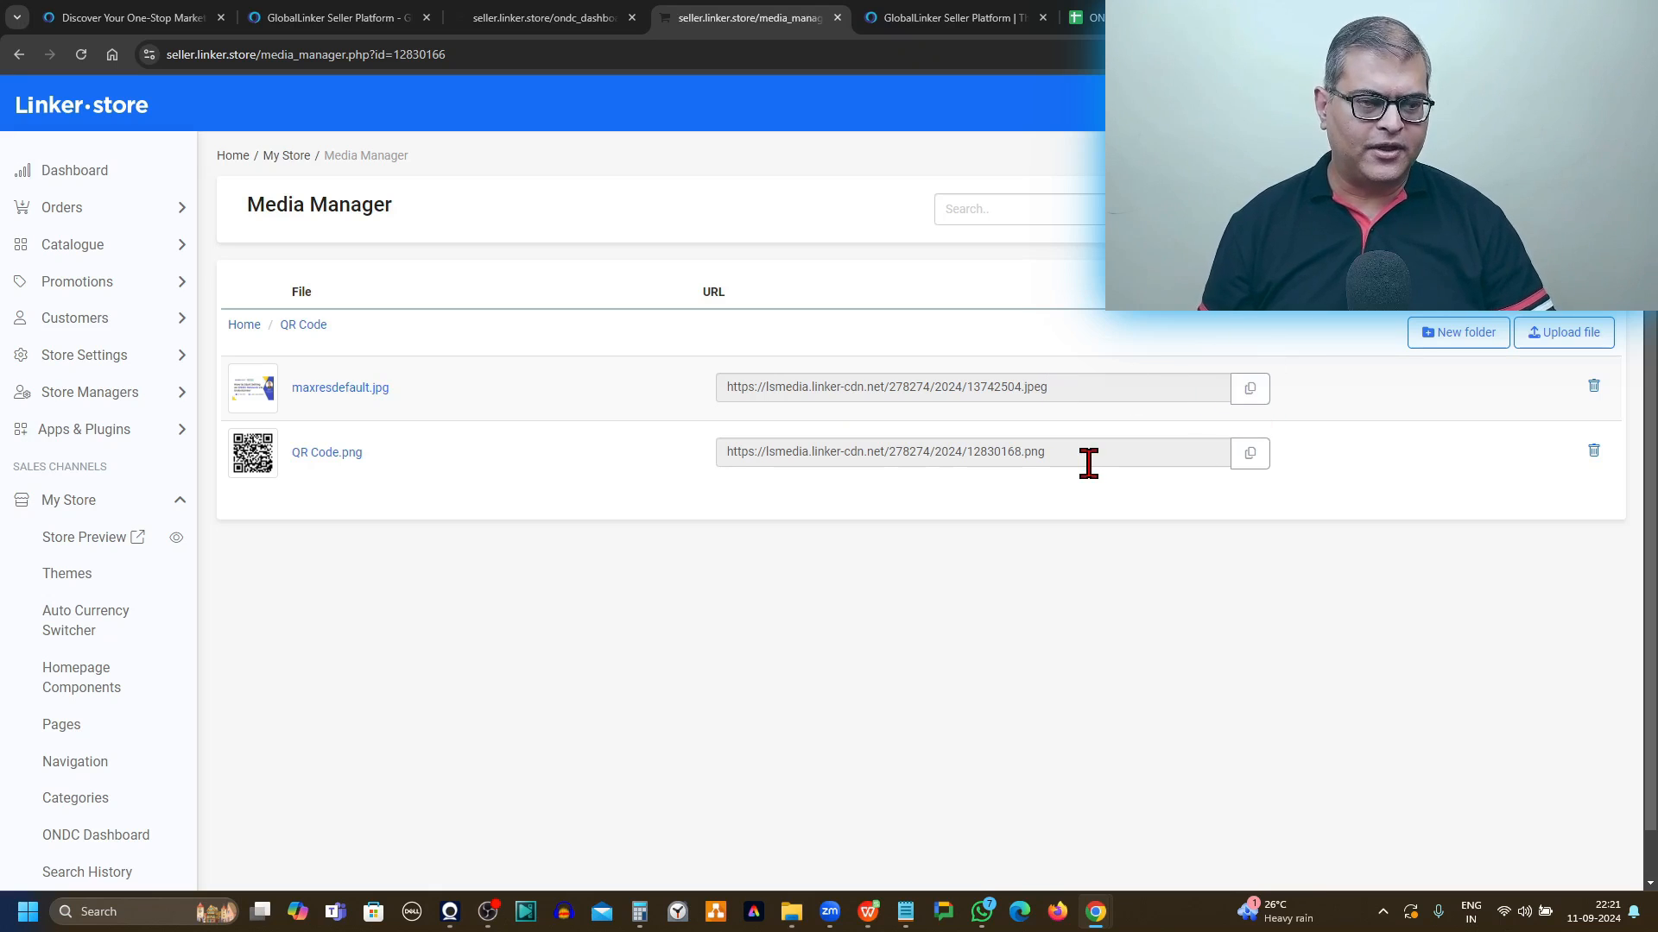
{"action": "key", "text": "alt+Tab"}
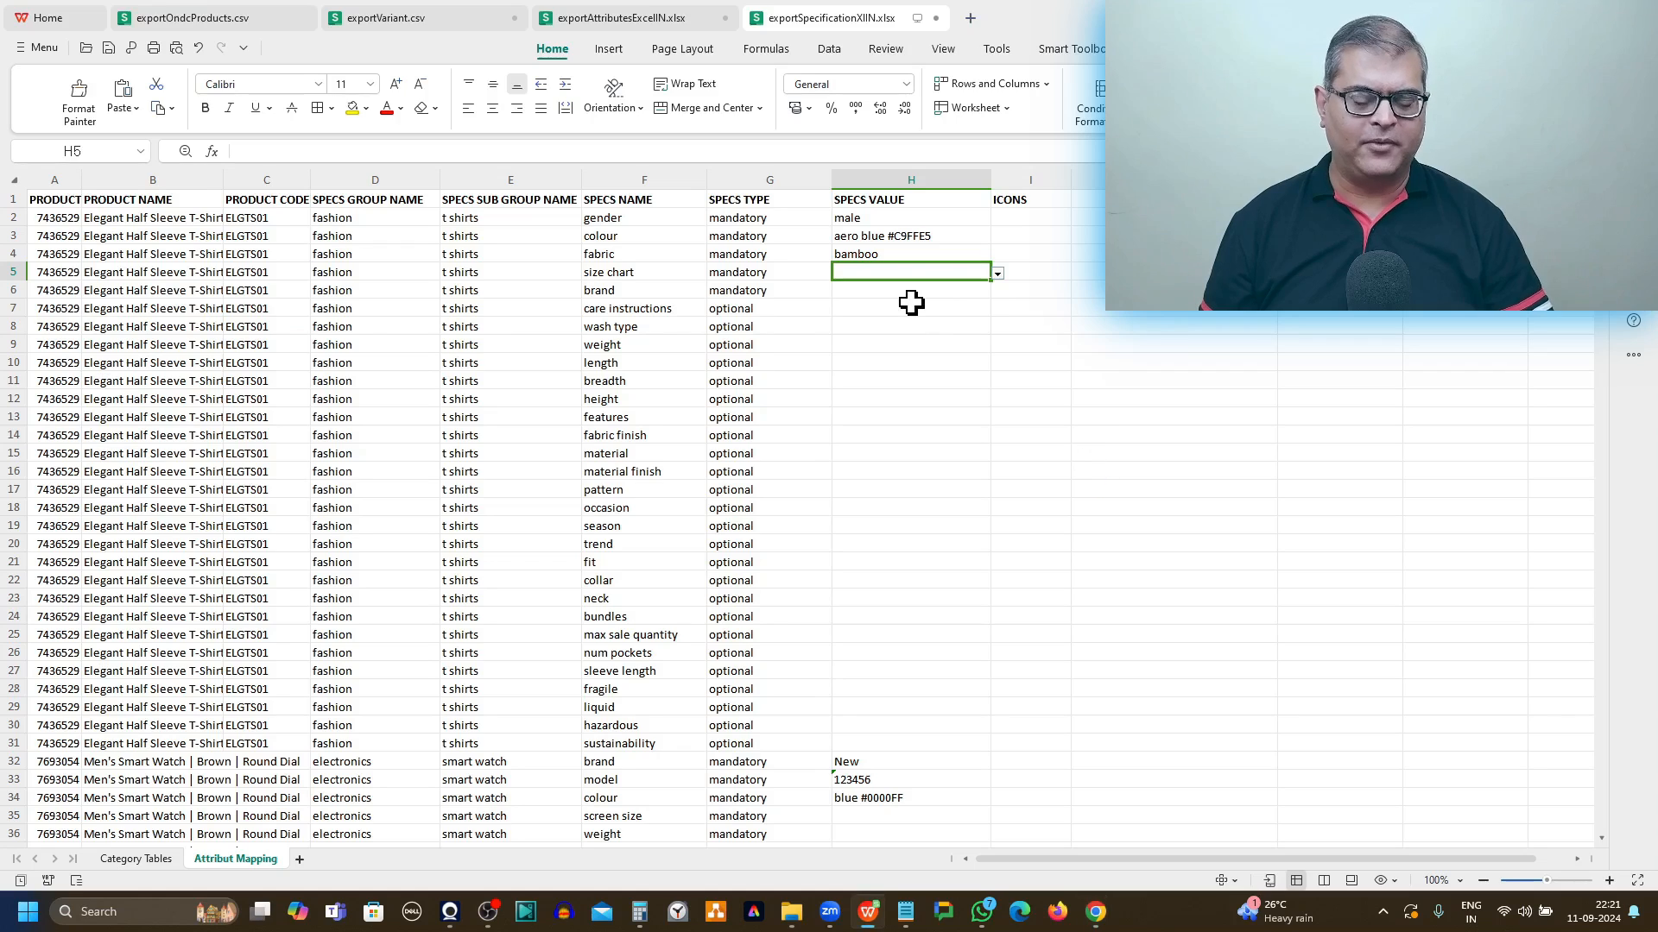
{"action": "key", "text": "ctrl+v"}
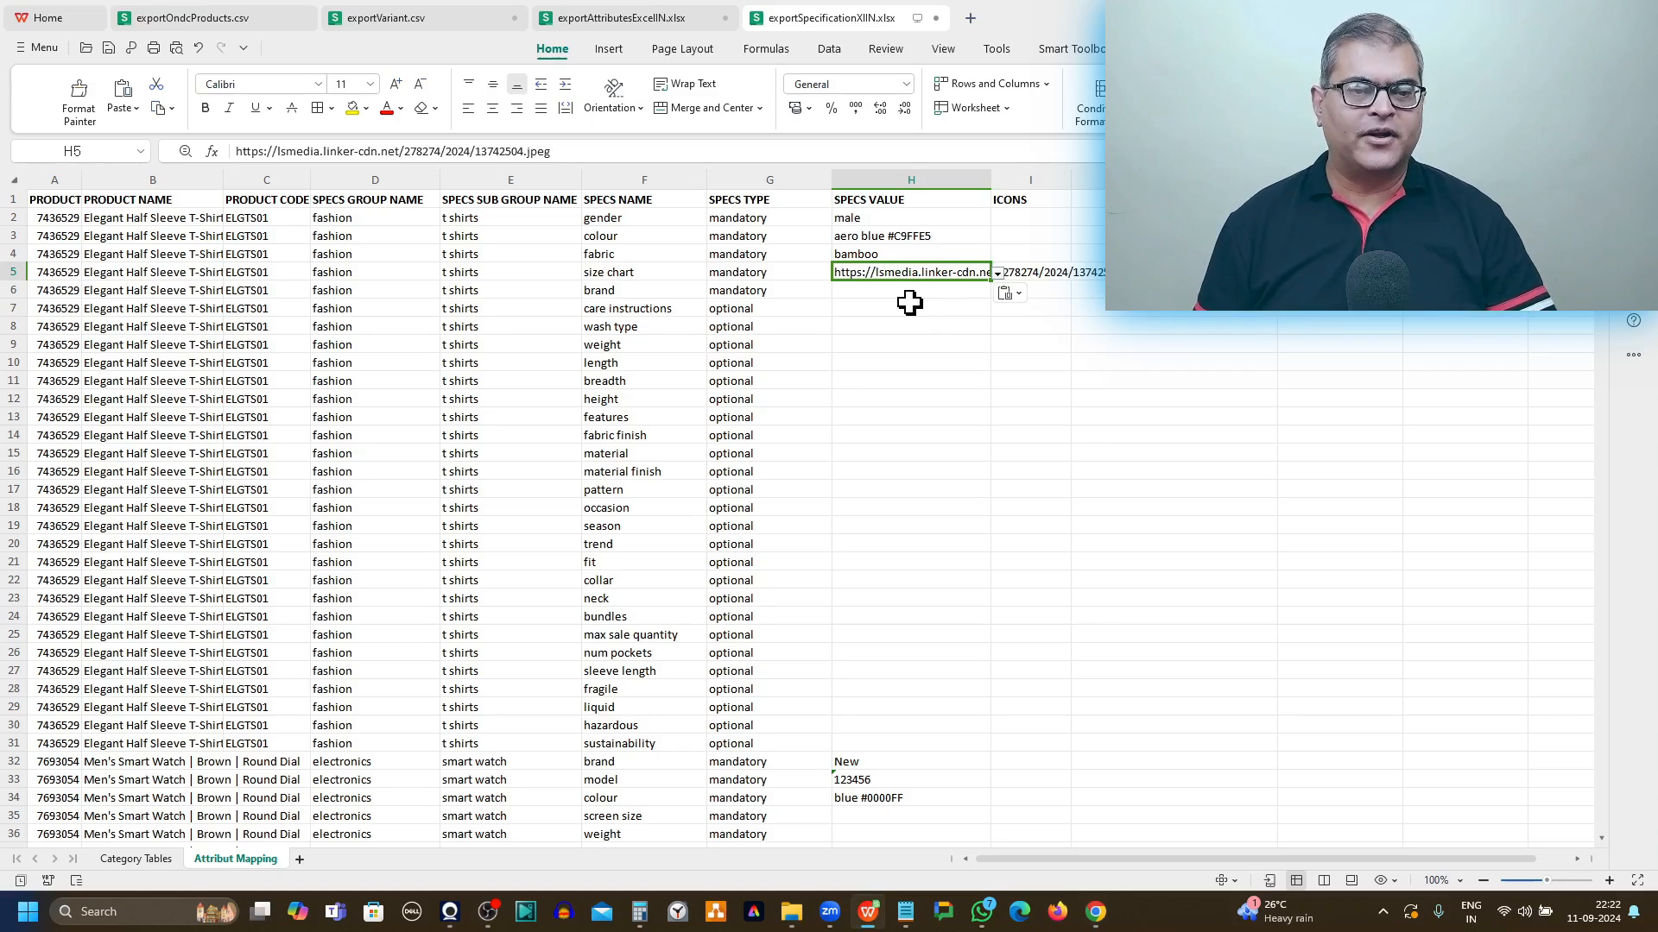
Step: Set the specs value of the T-shirt's mandatory brand specification in H6 to New
{"action": "left_click", "coordinate": [615, 291]}
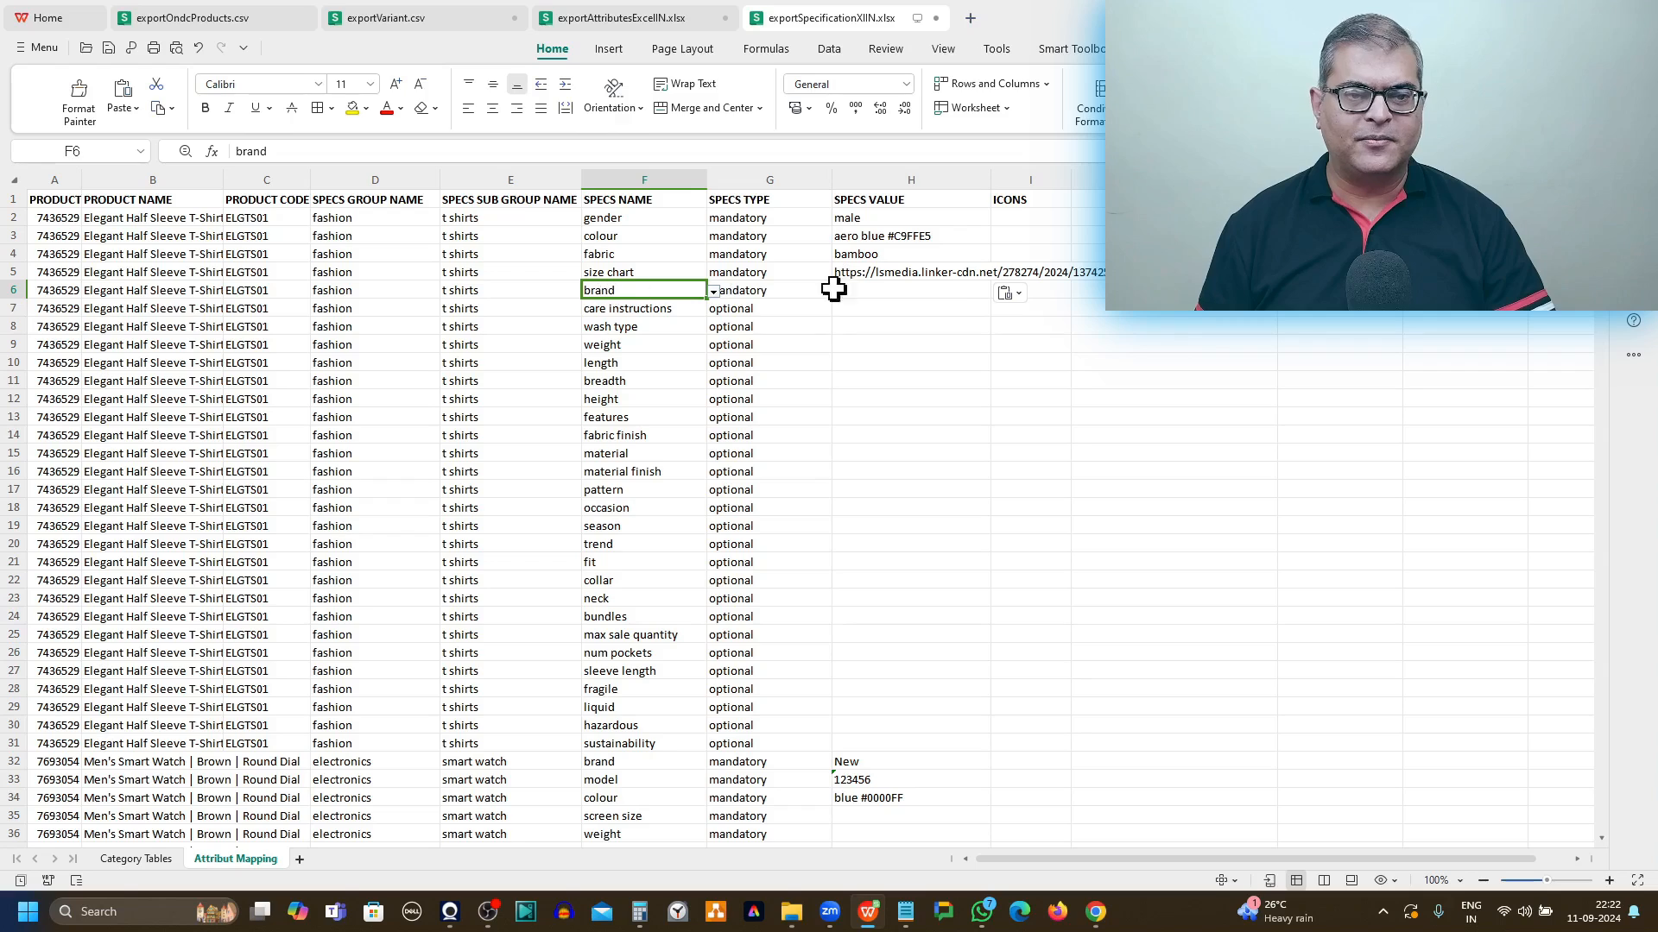
{"action": "left_click", "coordinate": [929, 296]}
{"action": "left_click", "coordinate": [906, 326]}
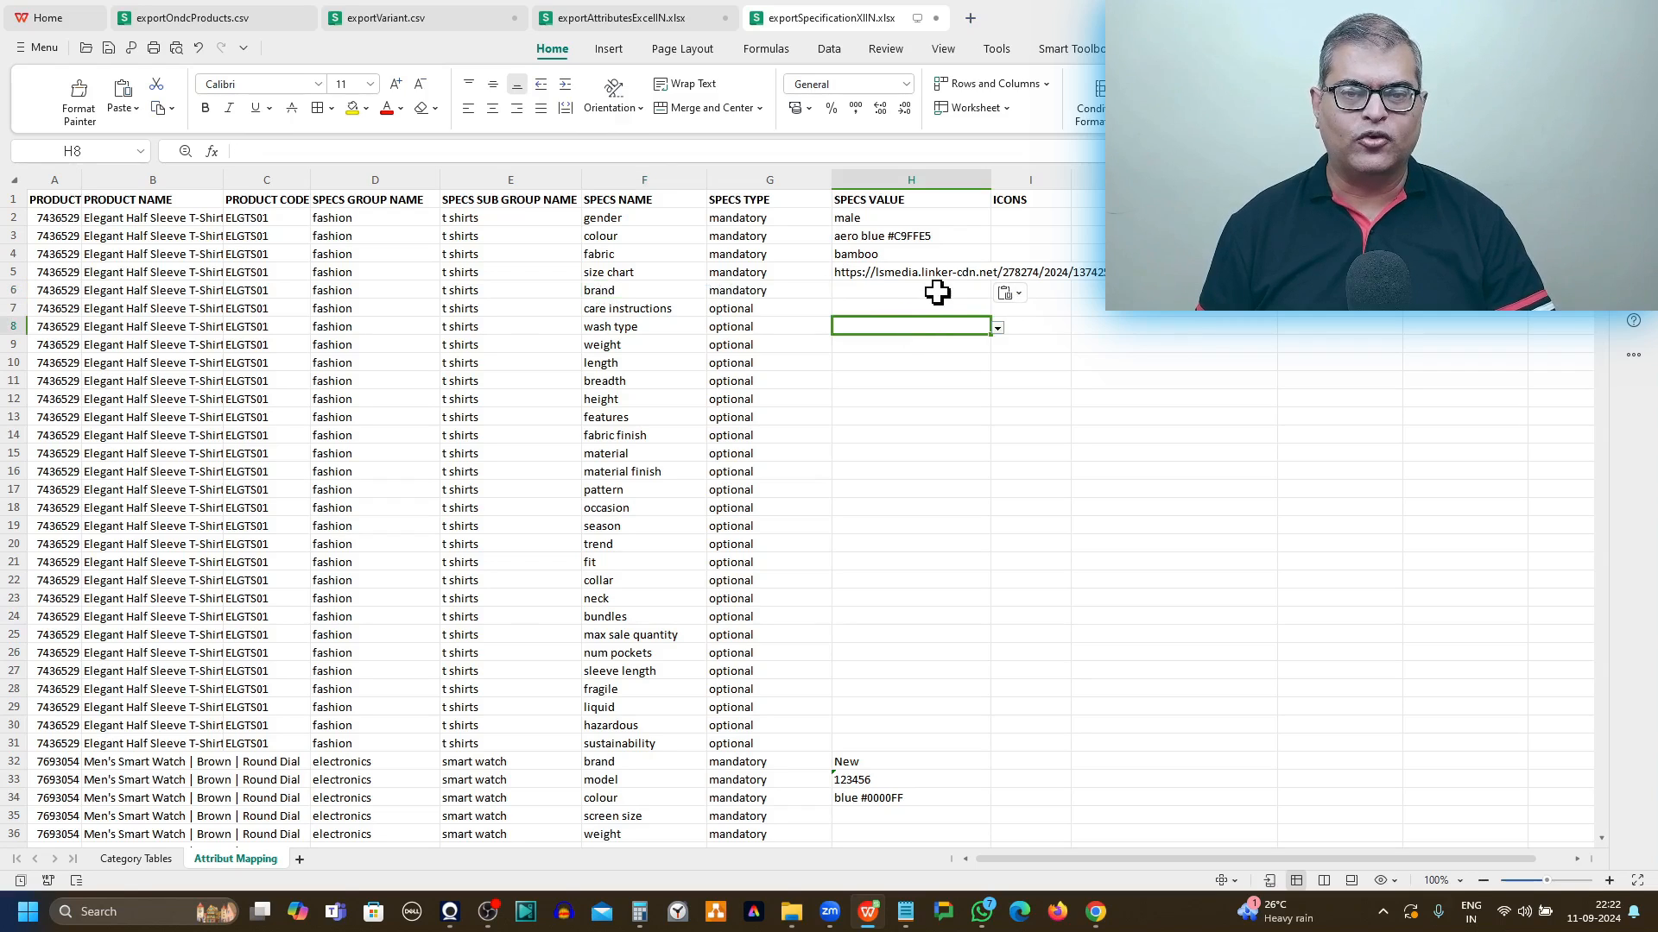
{"action": "left_click", "coordinate": [937, 292]}
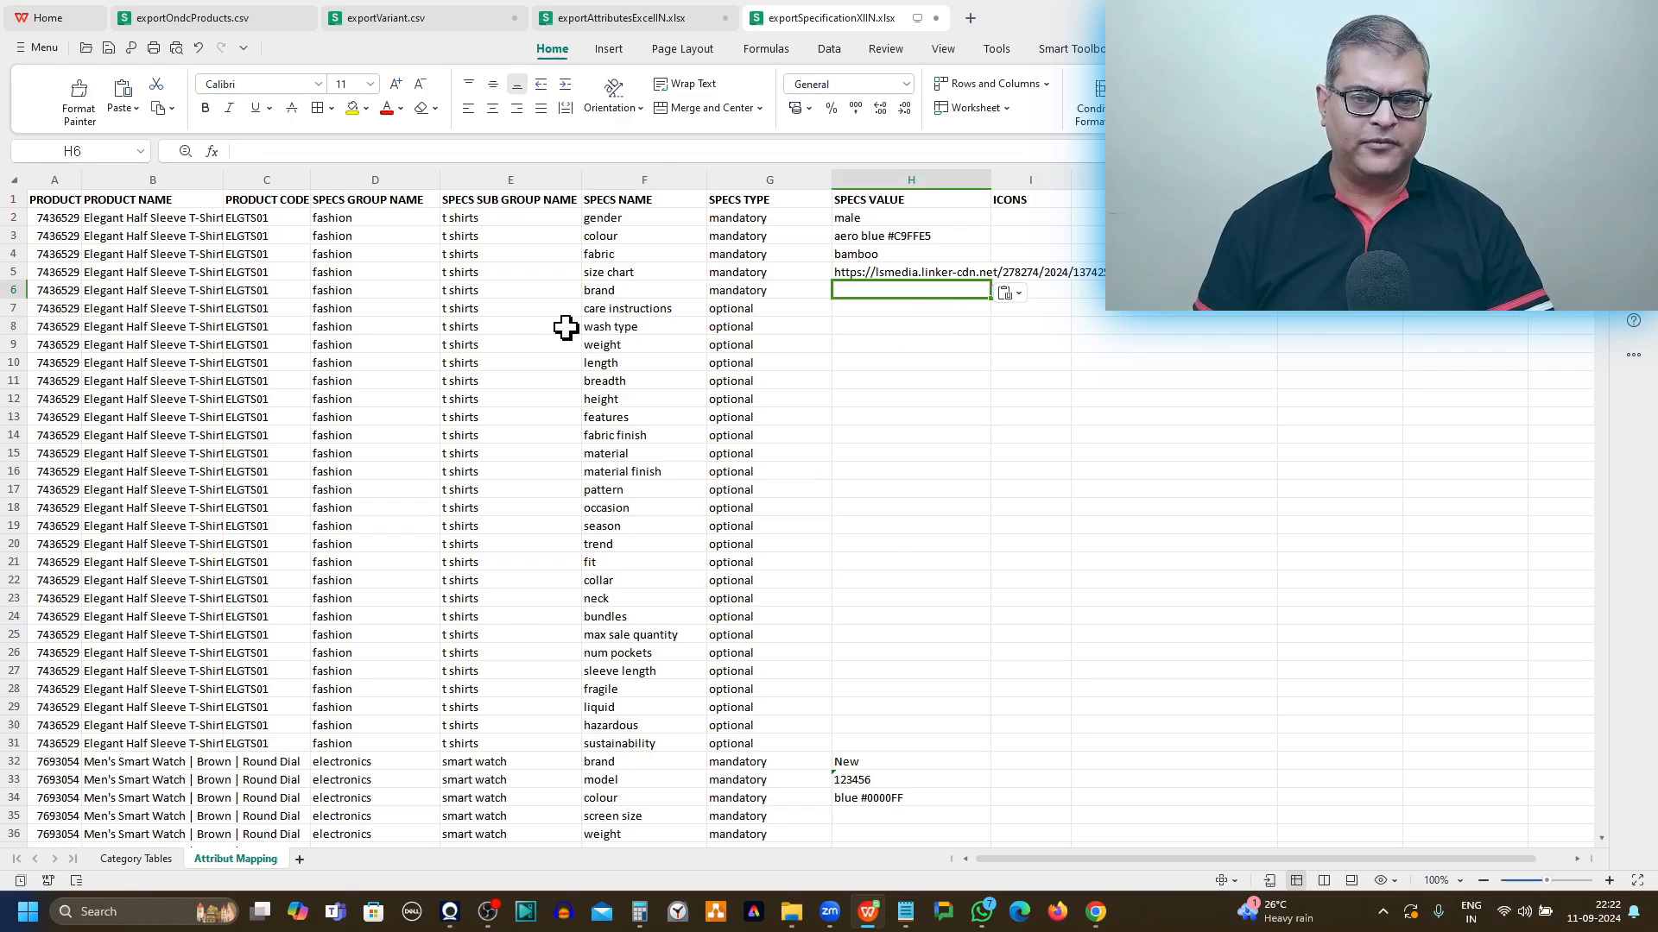
{"action": "left_click", "coordinate": [980, 362]}
{"action": "left_click", "coordinate": [976, 292]}
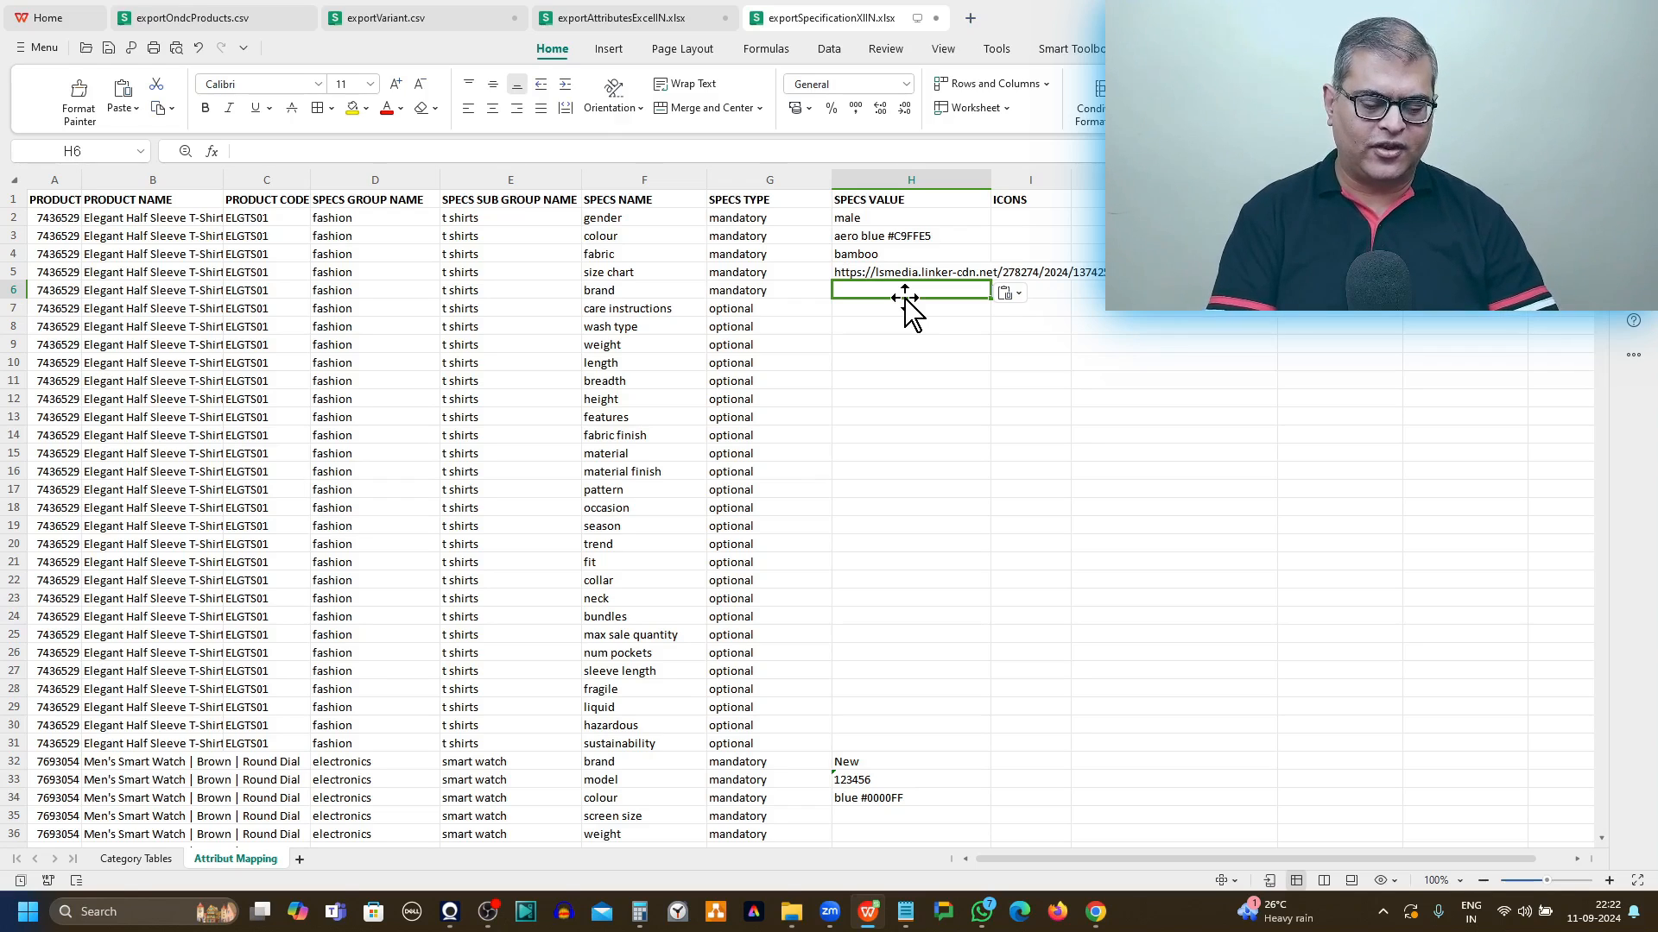
{"action": "type", "text": "New"}
{"action": "key", "text": "Return"}
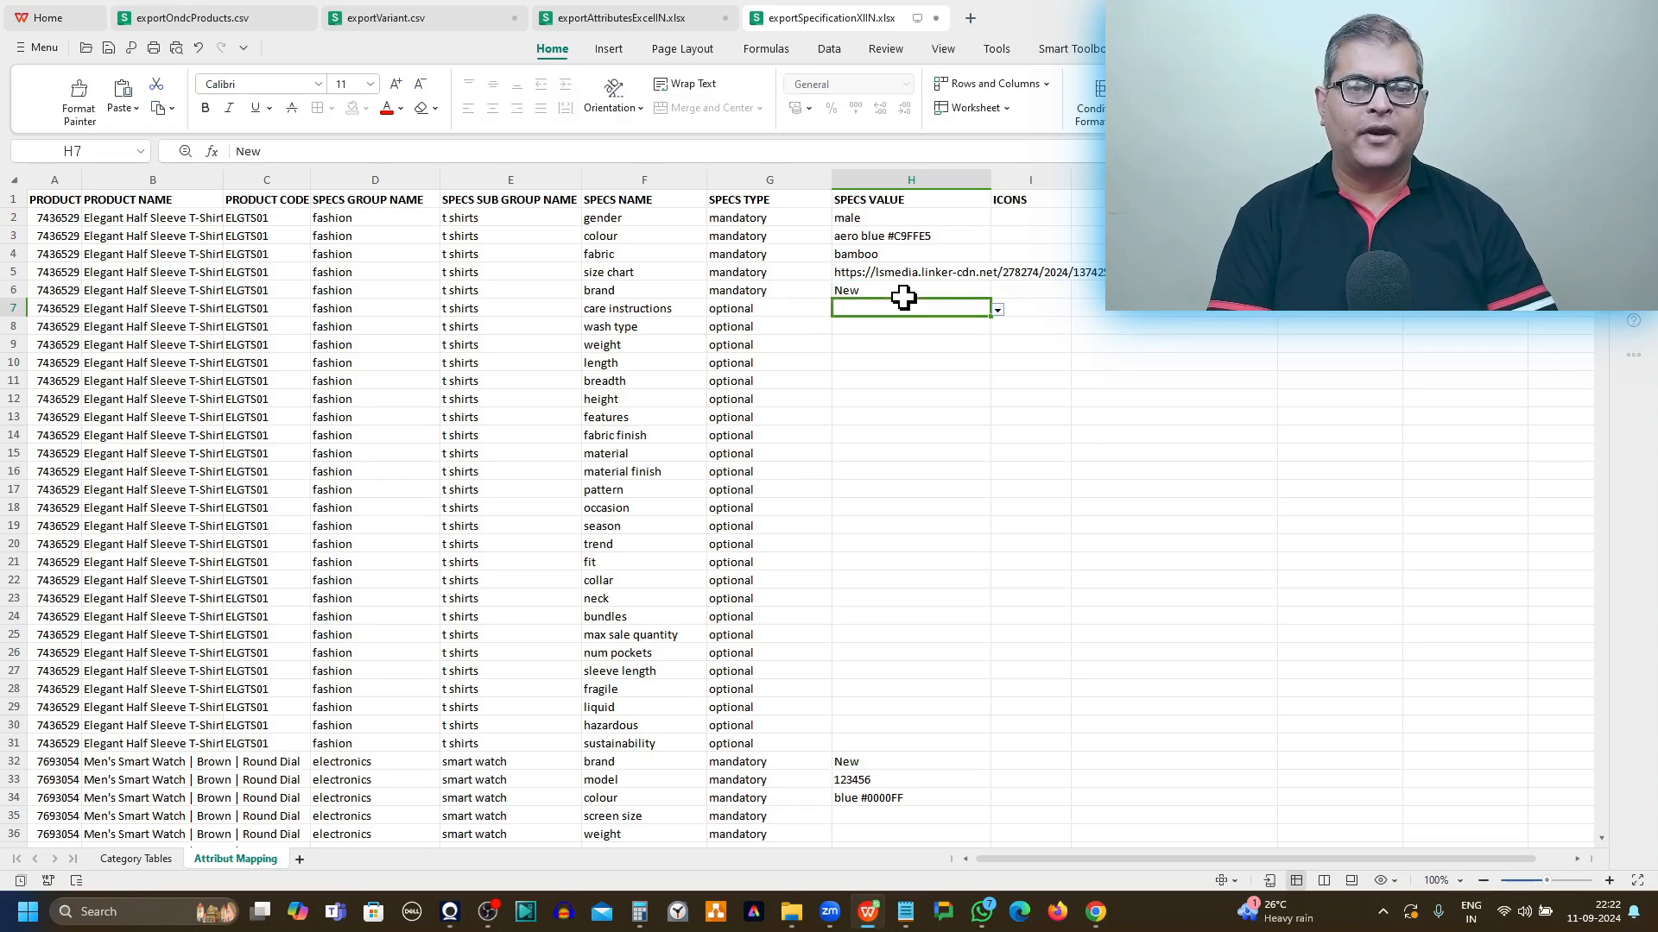
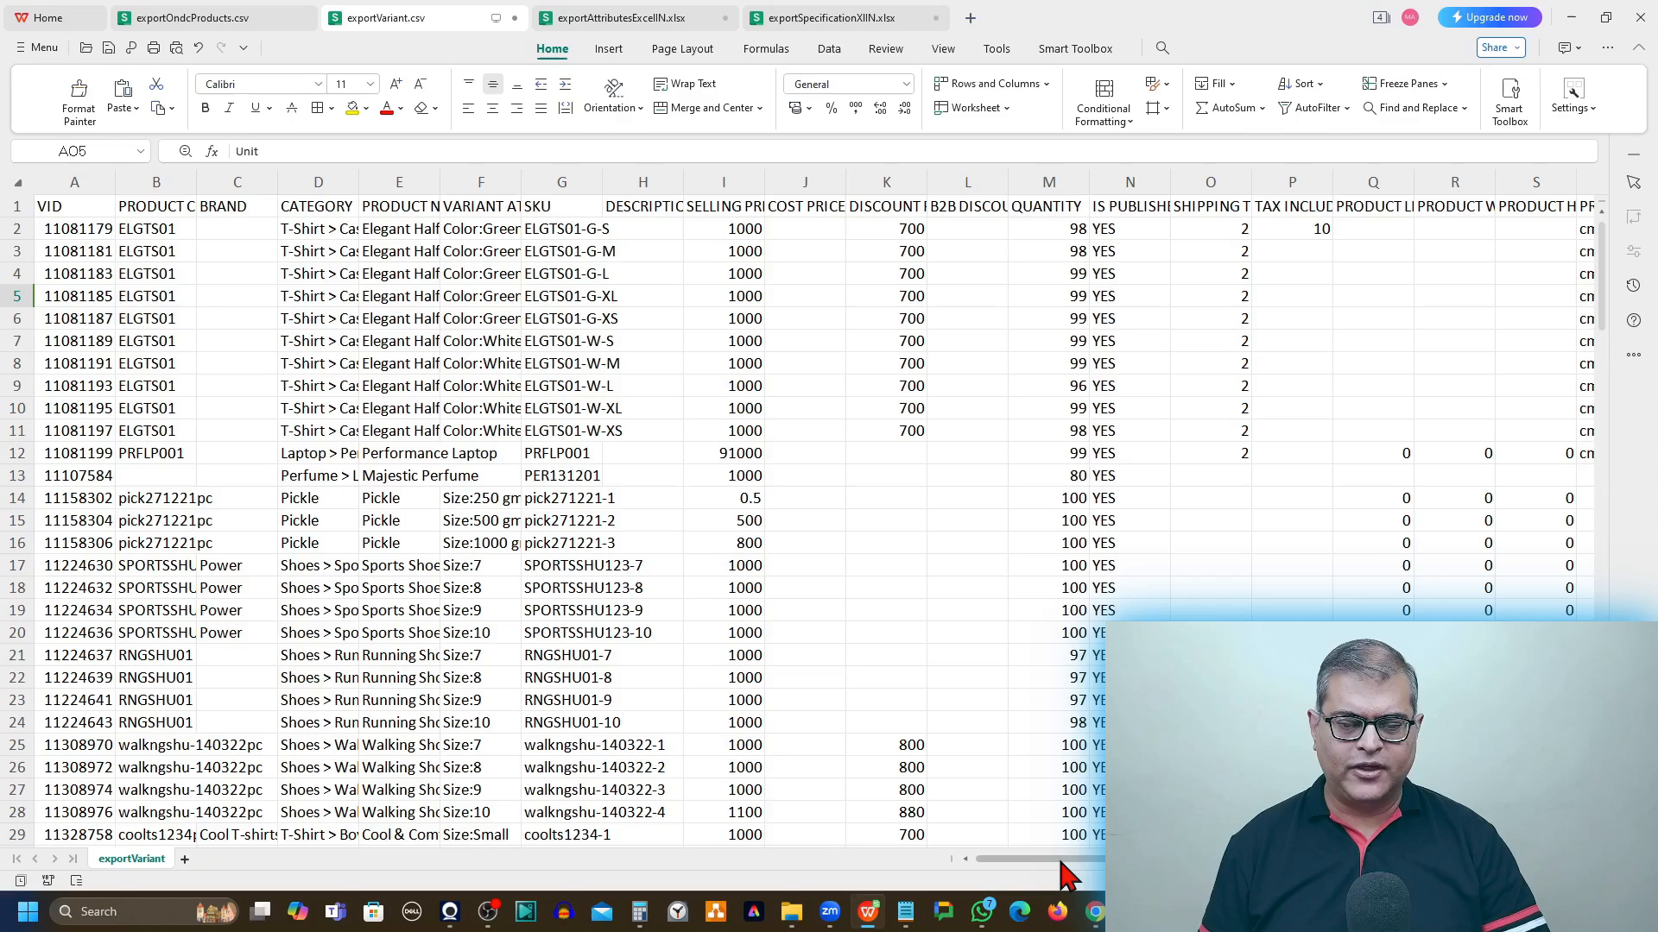
Step: Examine the variant cover image and comma-separated variant images columns of exportVariant.csv, including their cells in row 2
{"action": "left_click_drag", "start_coordinate": [1062, 859], "coordinate": [1152, 859]}
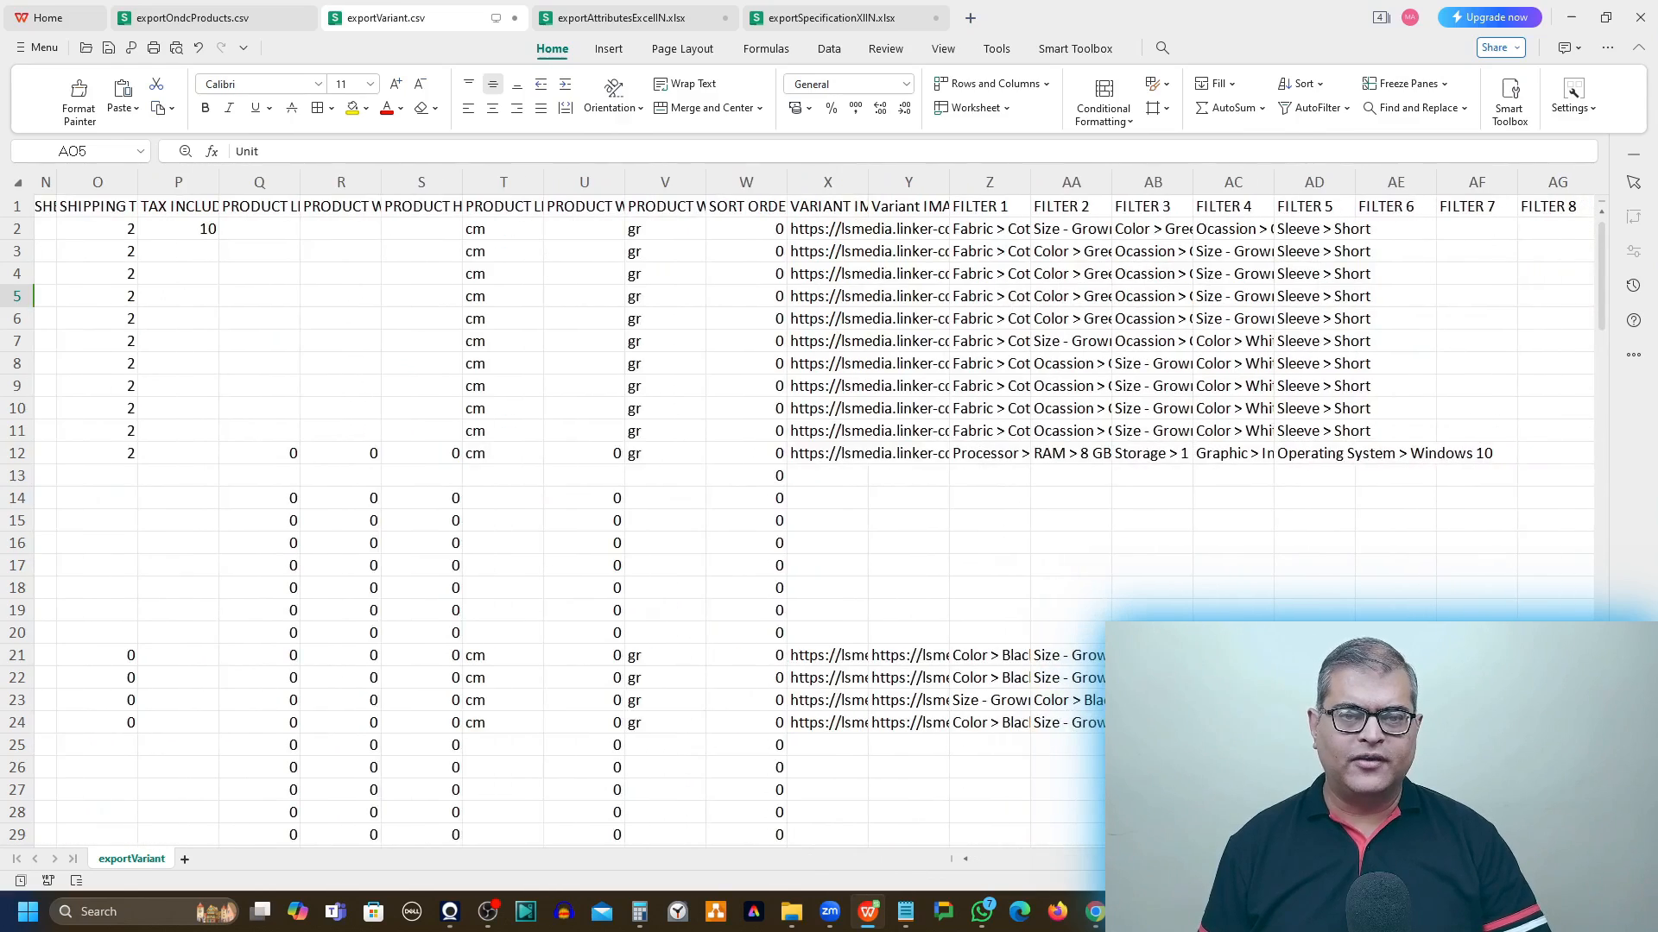
{"action": "left_click", "coordinate": [819, 207]}
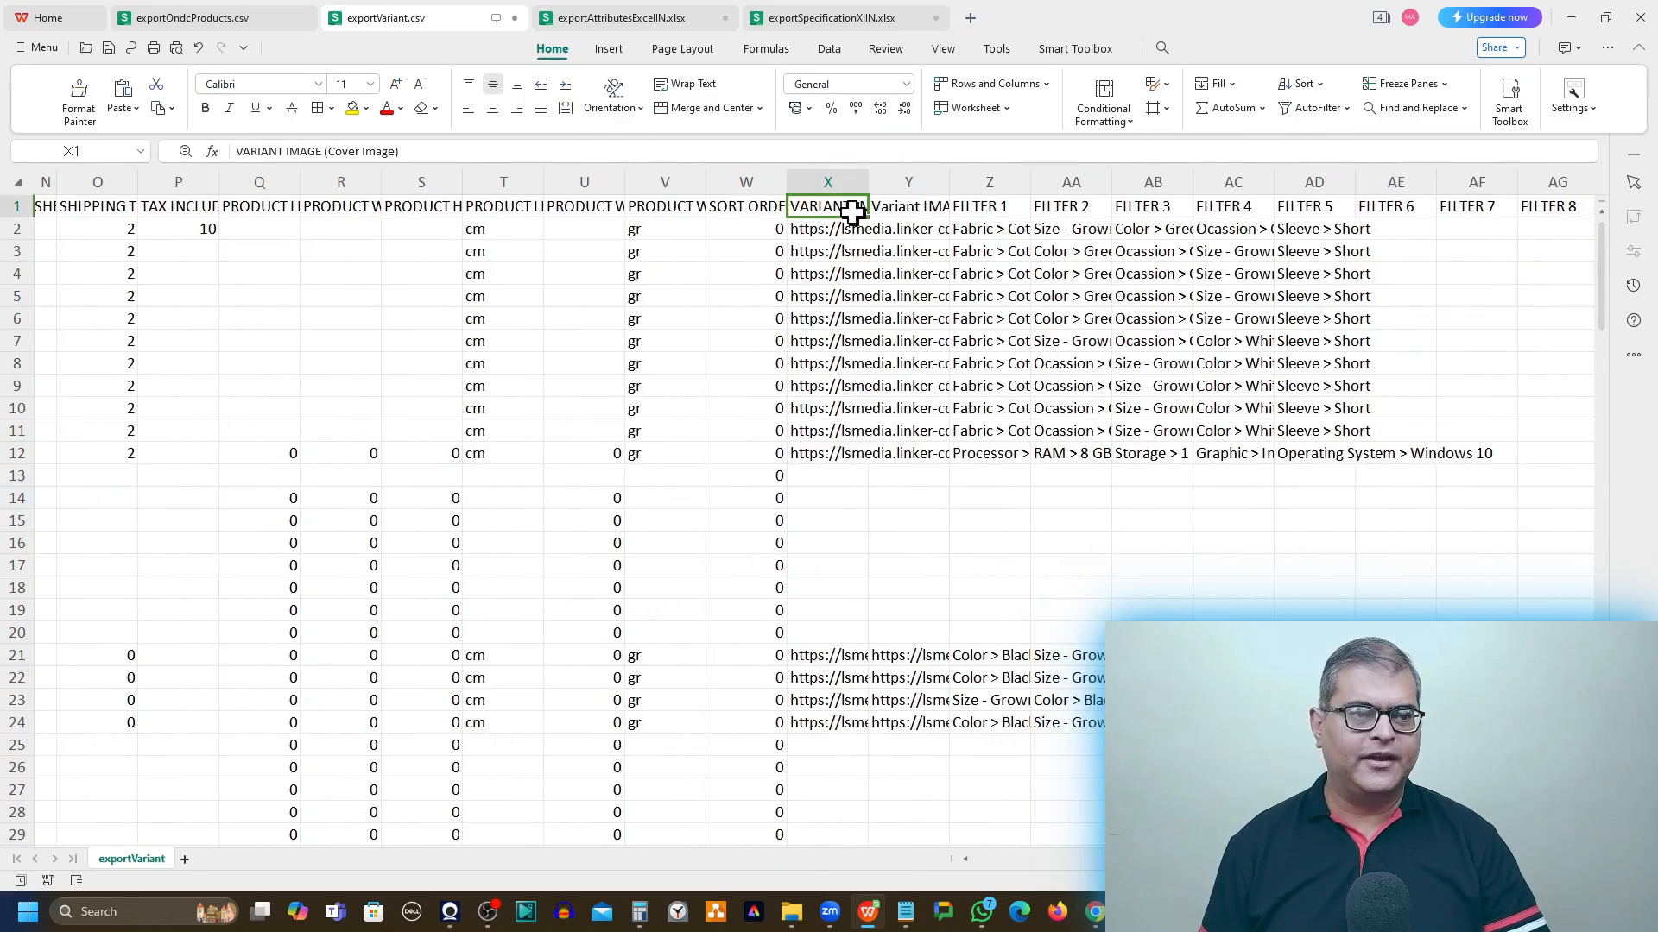
{"action": "left_click", "coordinate": [900, 206]}
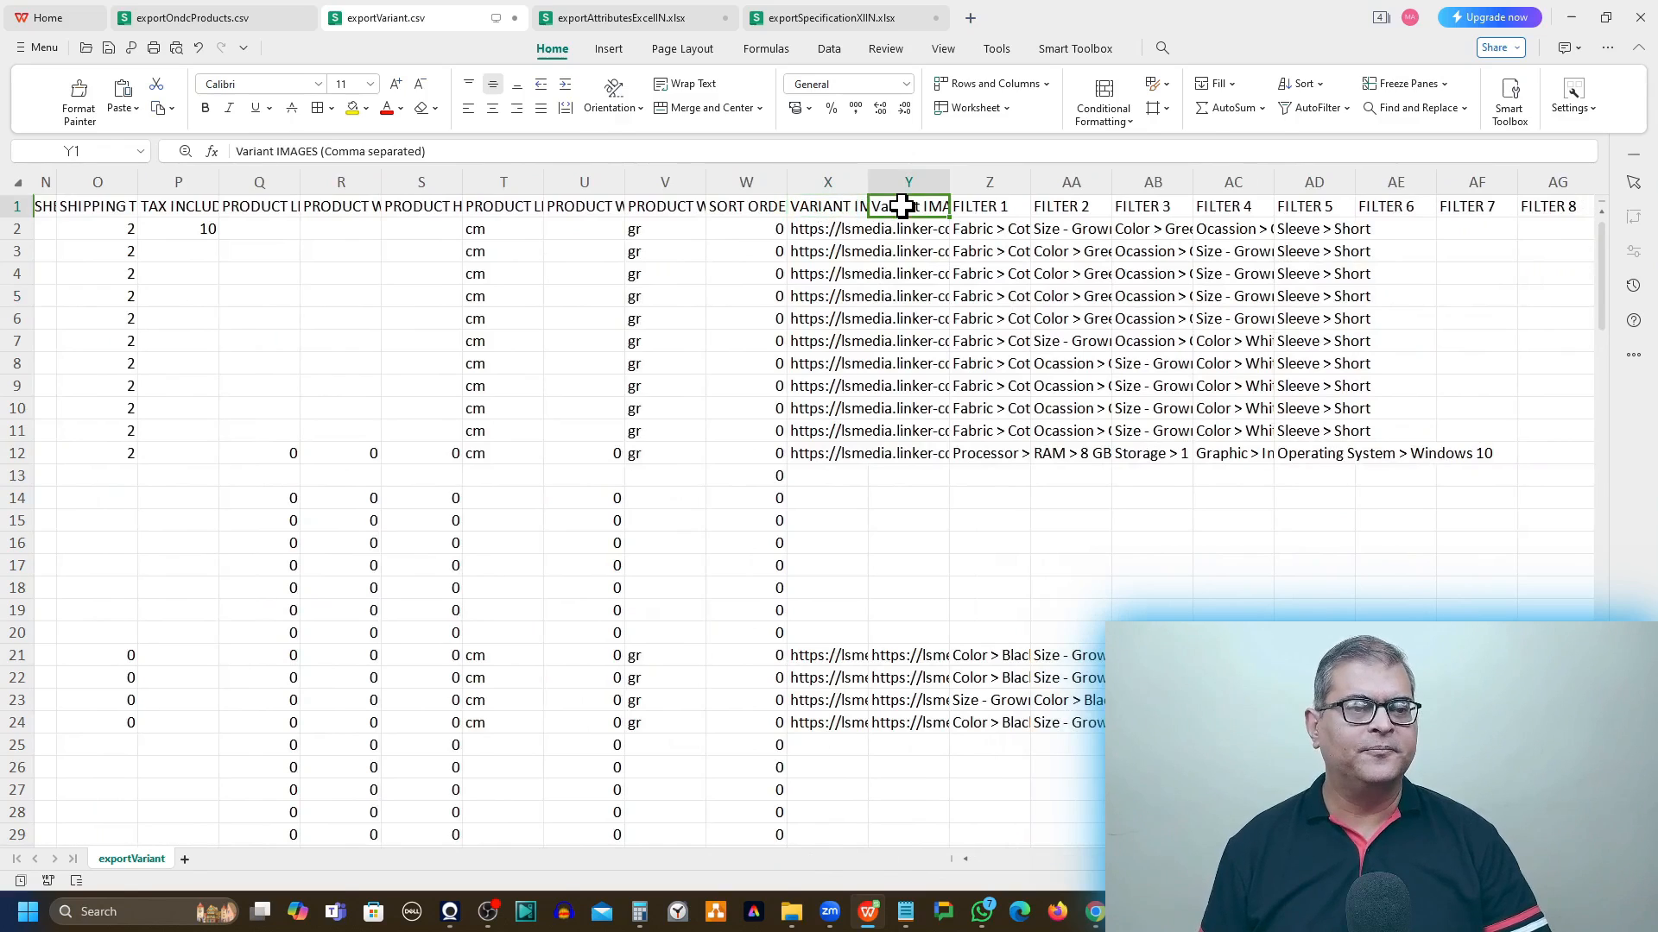
{"action": "left_click", "coordinate": [825, 223]}
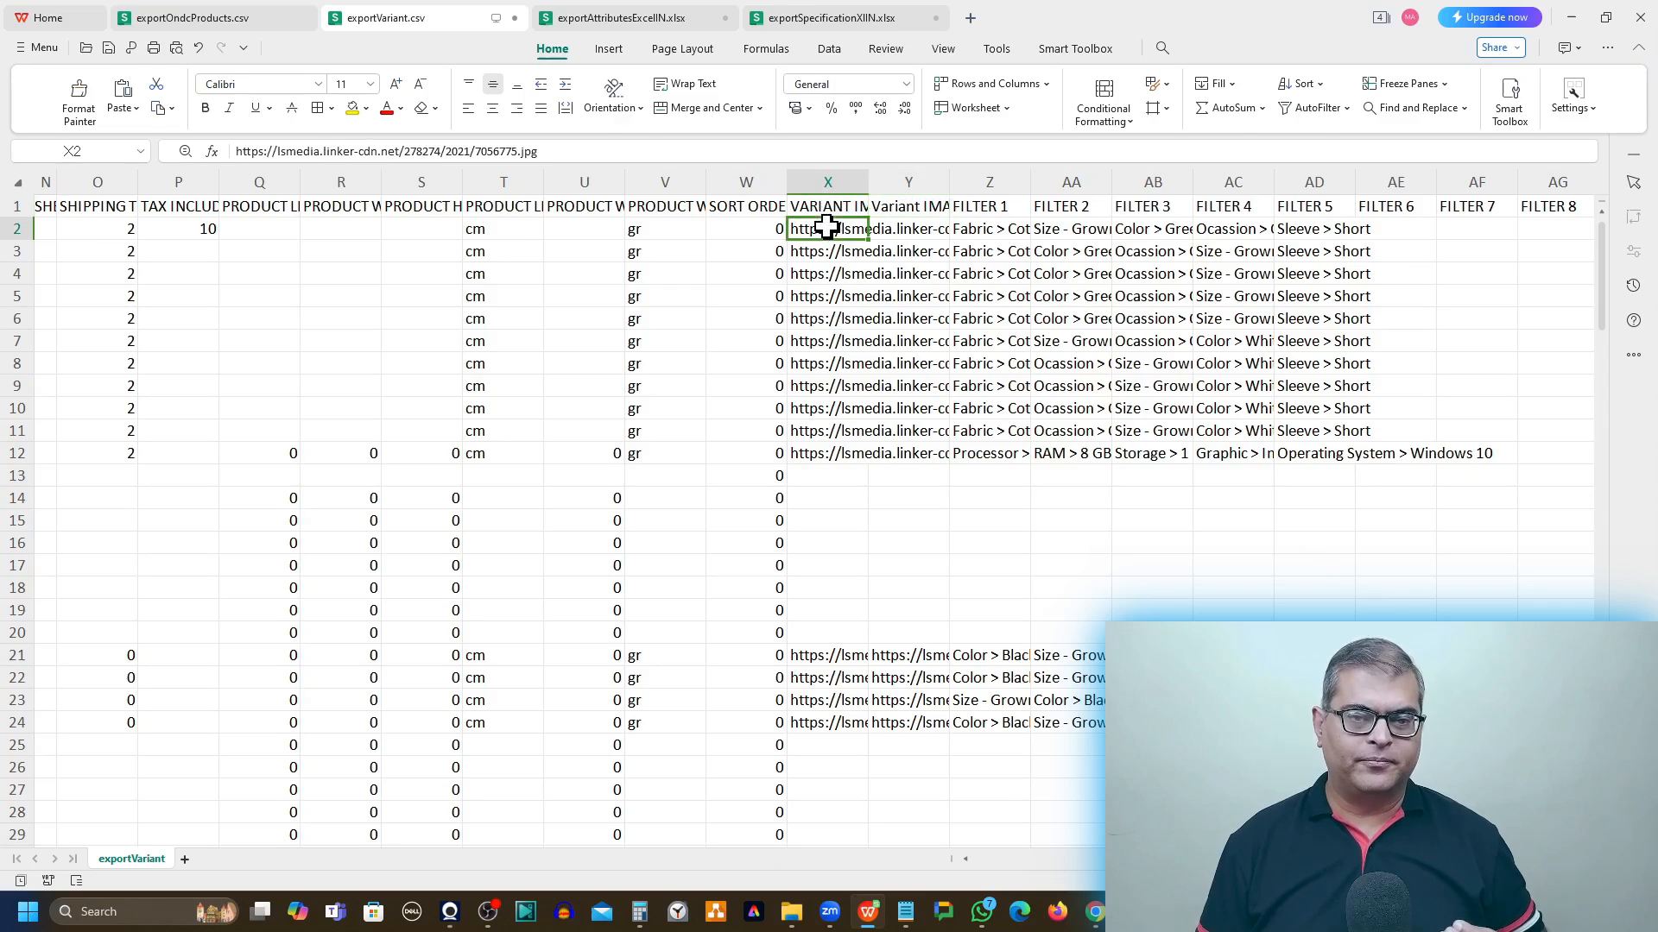
{"action": "left_click", "coordinate": [828, 207]}
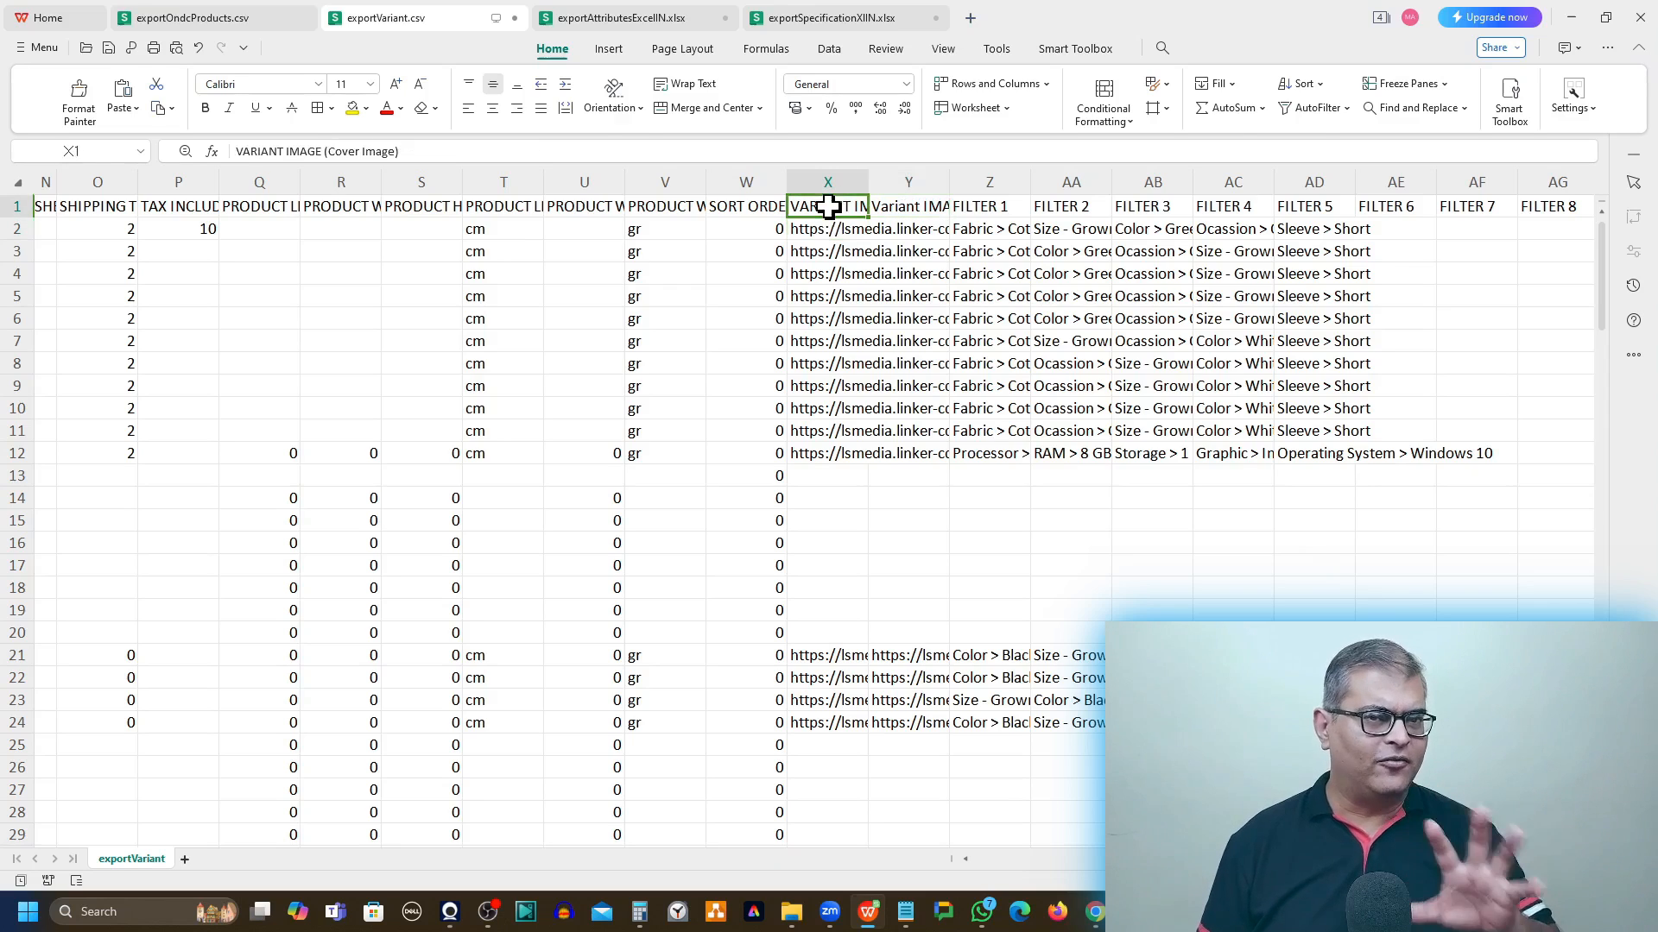
{"action": "left_click", "coordinate": [822, 232]}
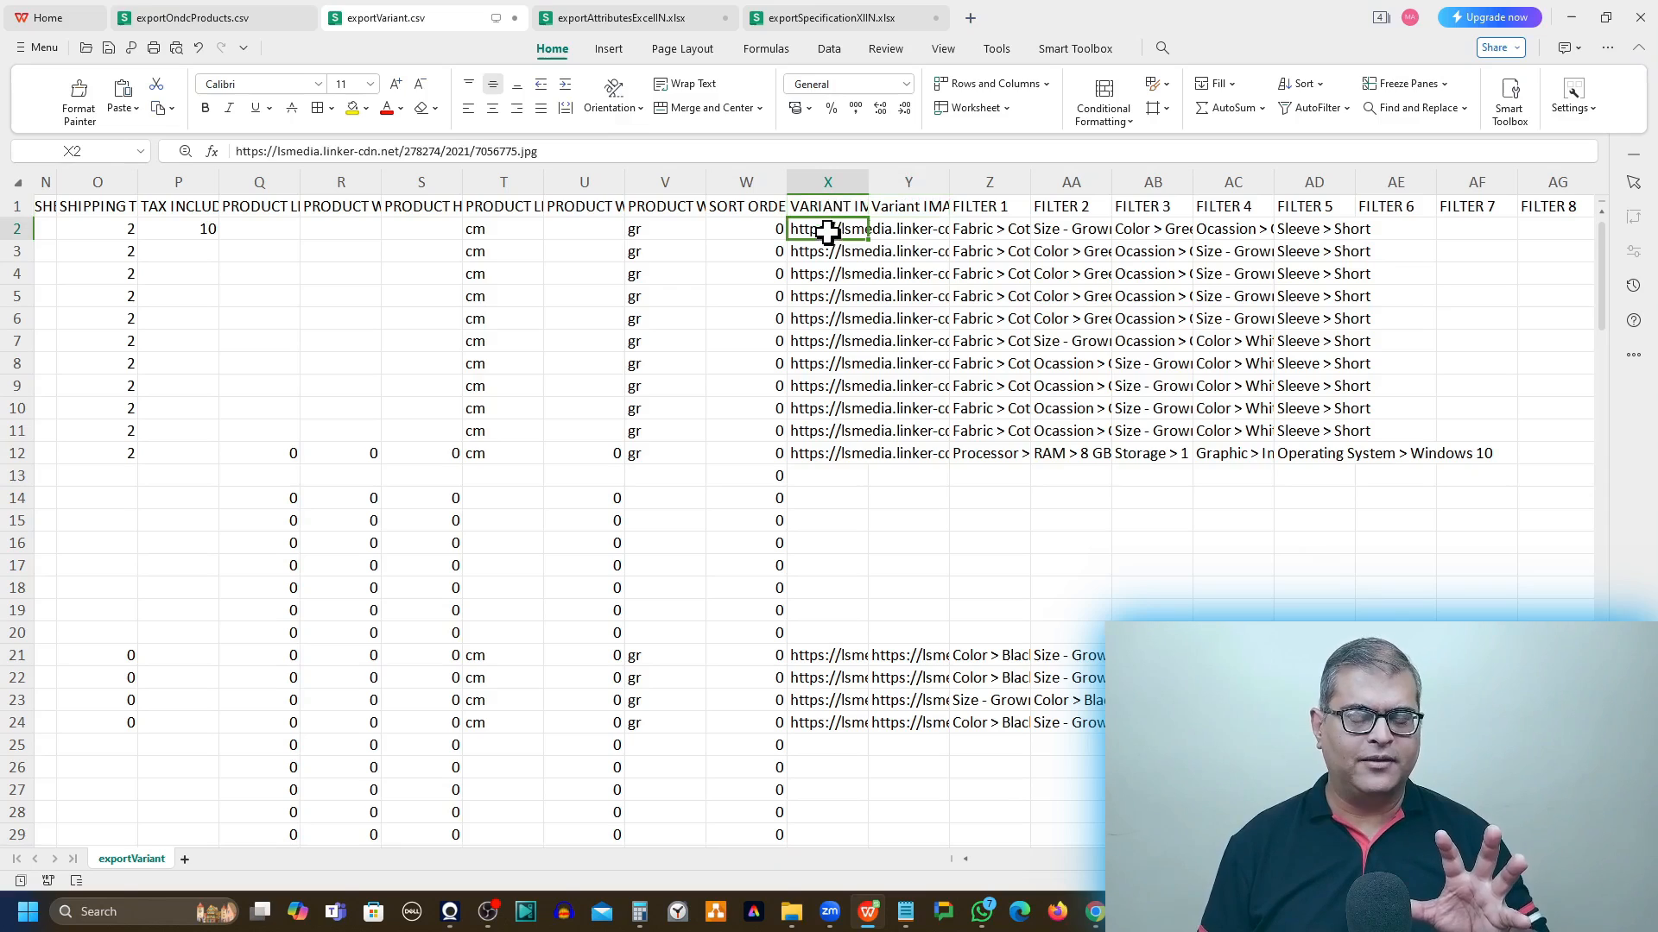
{"action": "left_click", "coordinate": [913, 227]}
{"action": "left_click", "coordinate": [917, 207]}
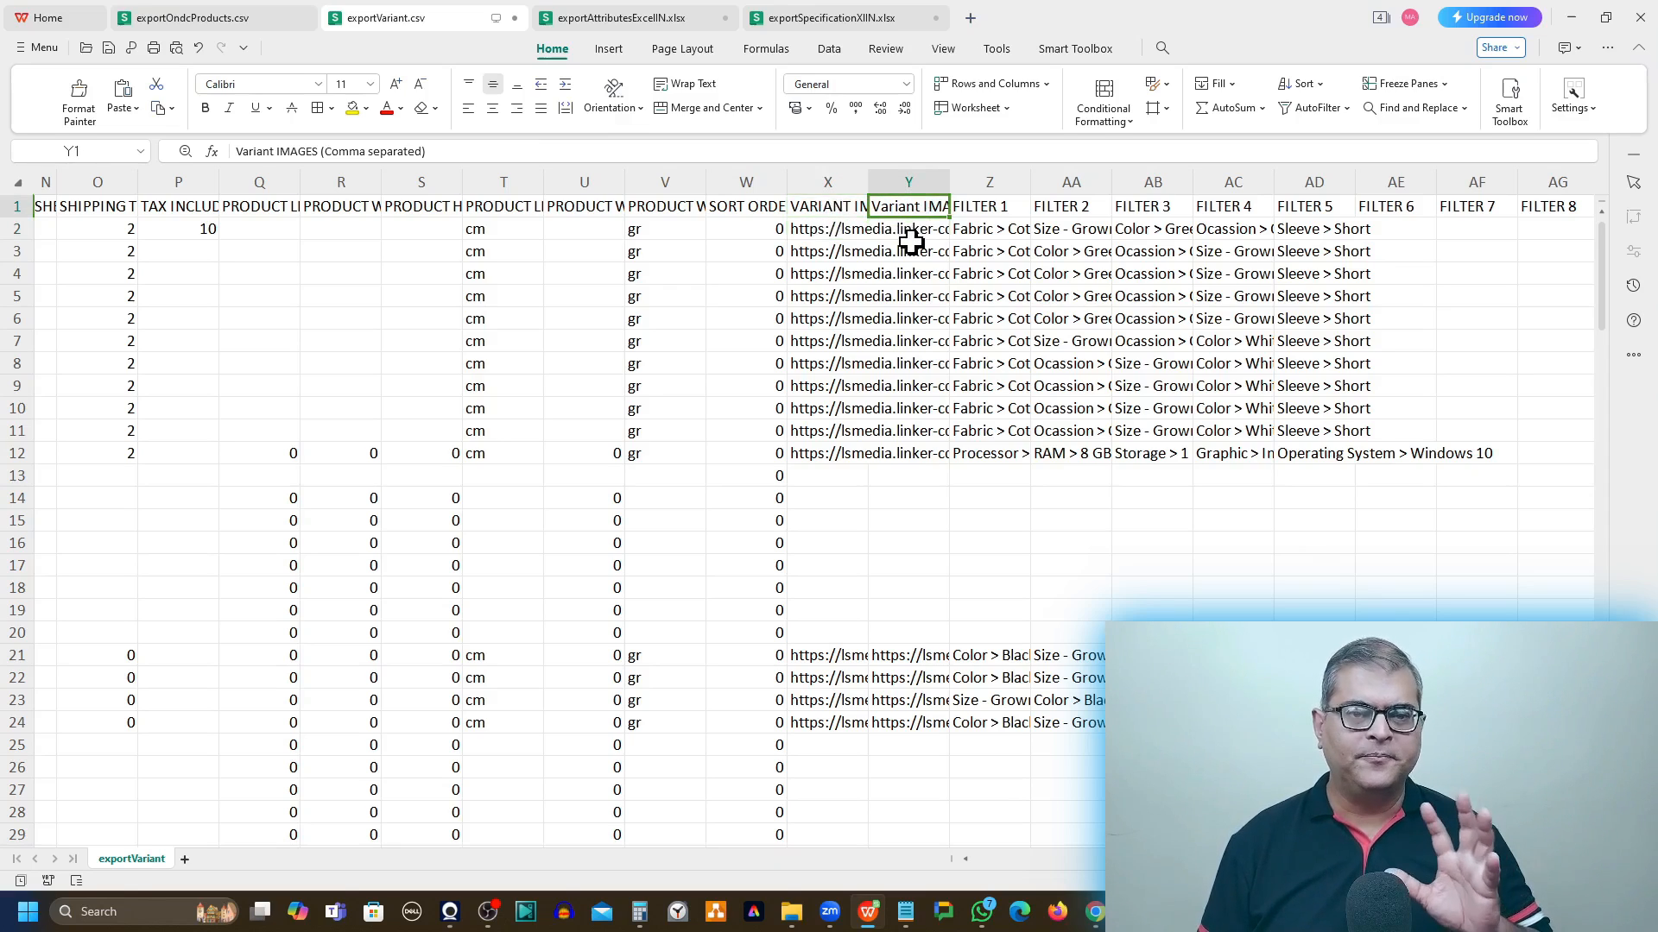
{"action": "left_click", "coordinate": [913, 231]}
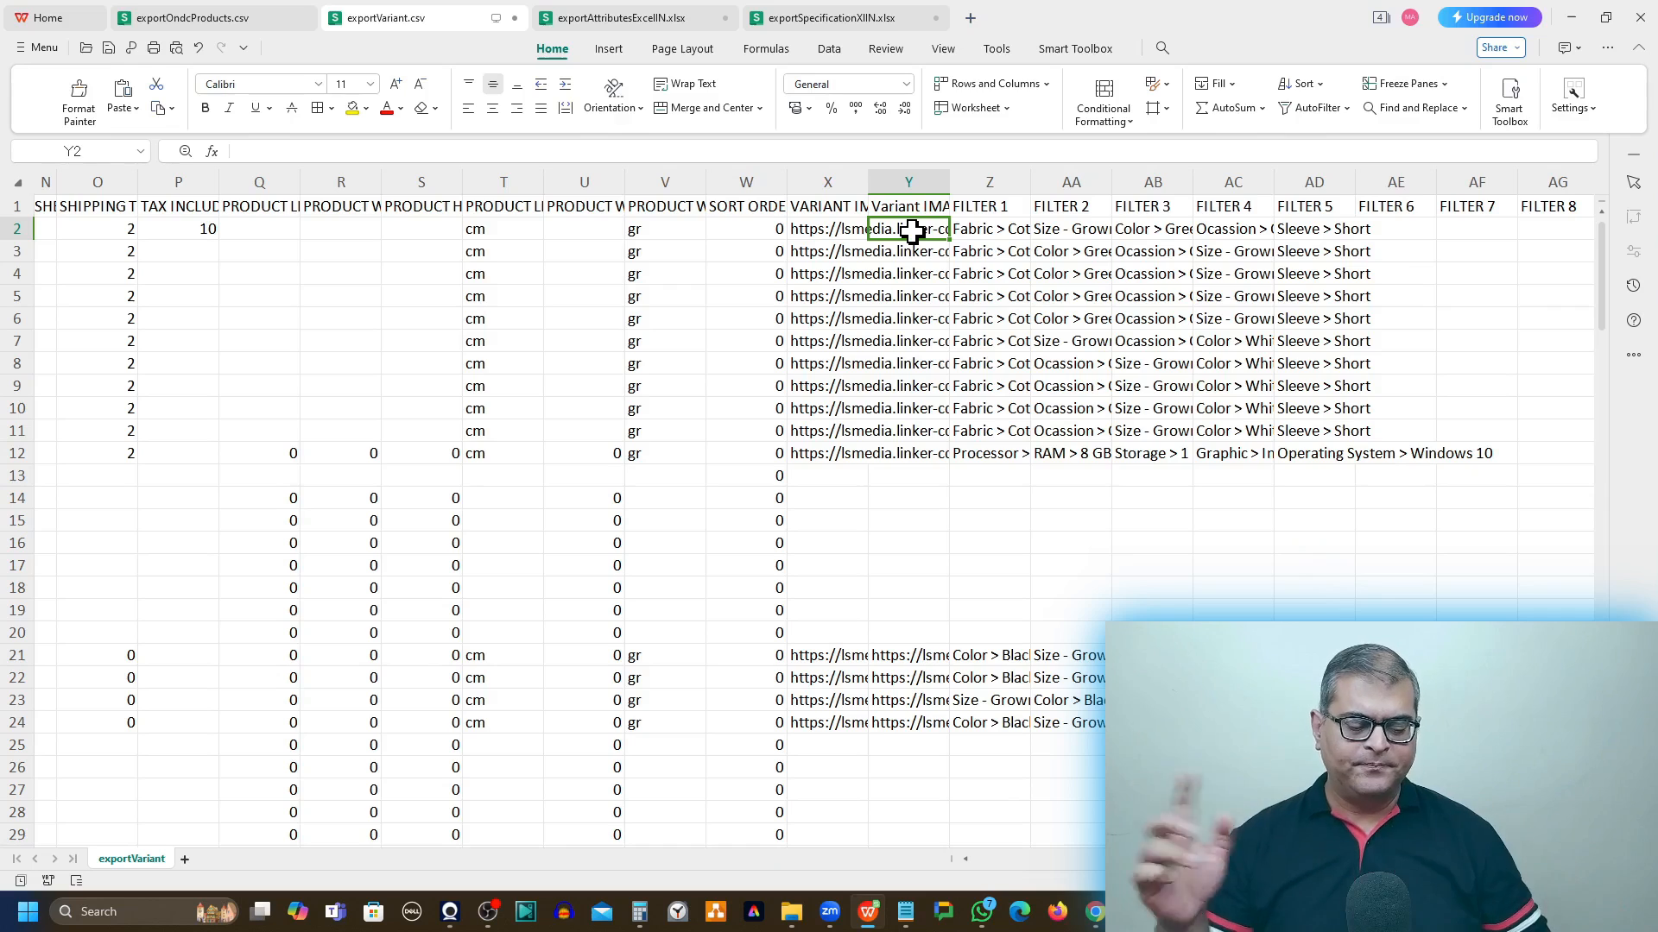
{"action": "key", "text": "alt+Tab"}
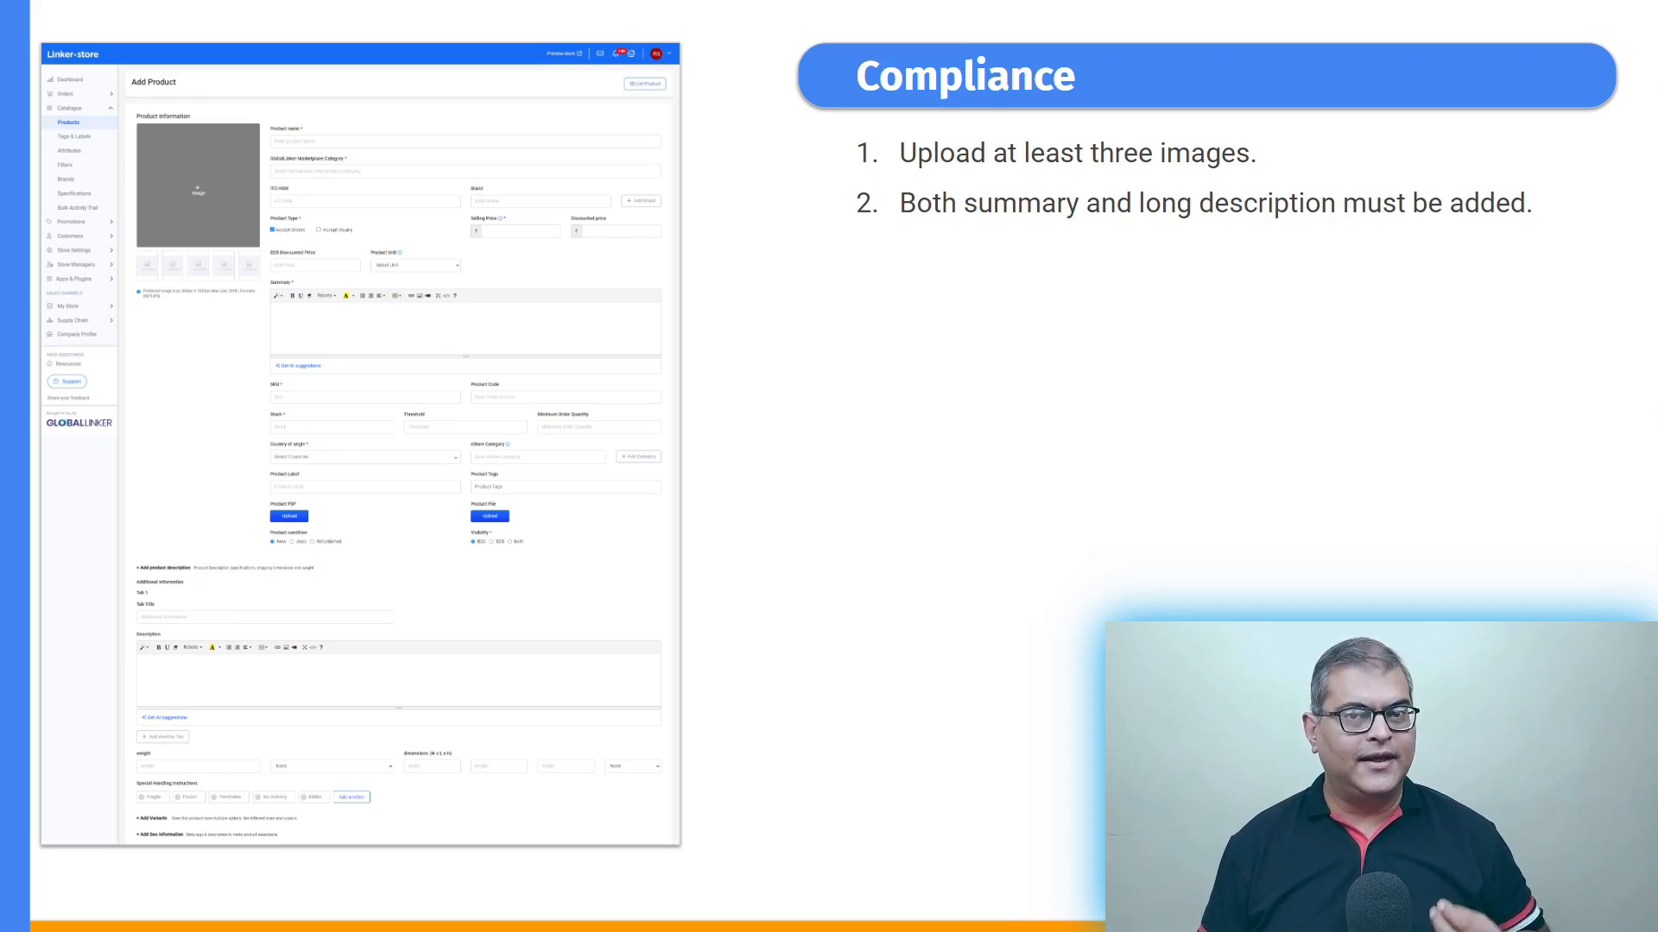
{"action": "left_click", "coordinate": [1130, 343]}
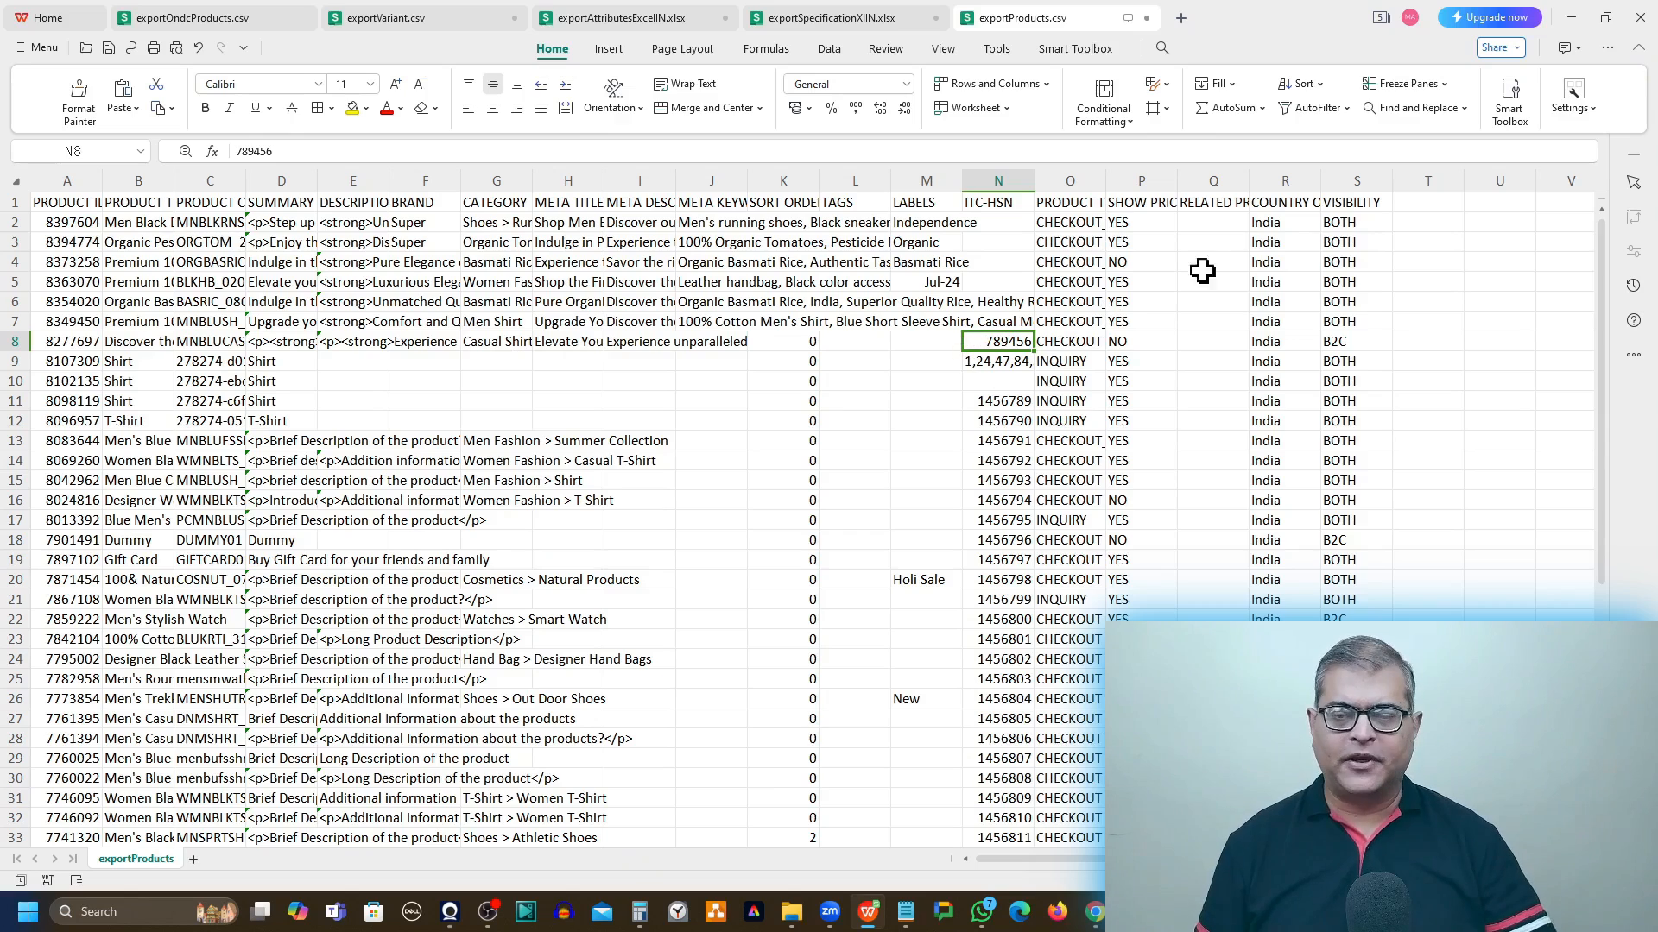
Step: Calculate the character length of the first product's summary in T2 of exportProducts.csv with =LEN(D2)
{"action": "left_click", "coordinate": [1442, 226]}
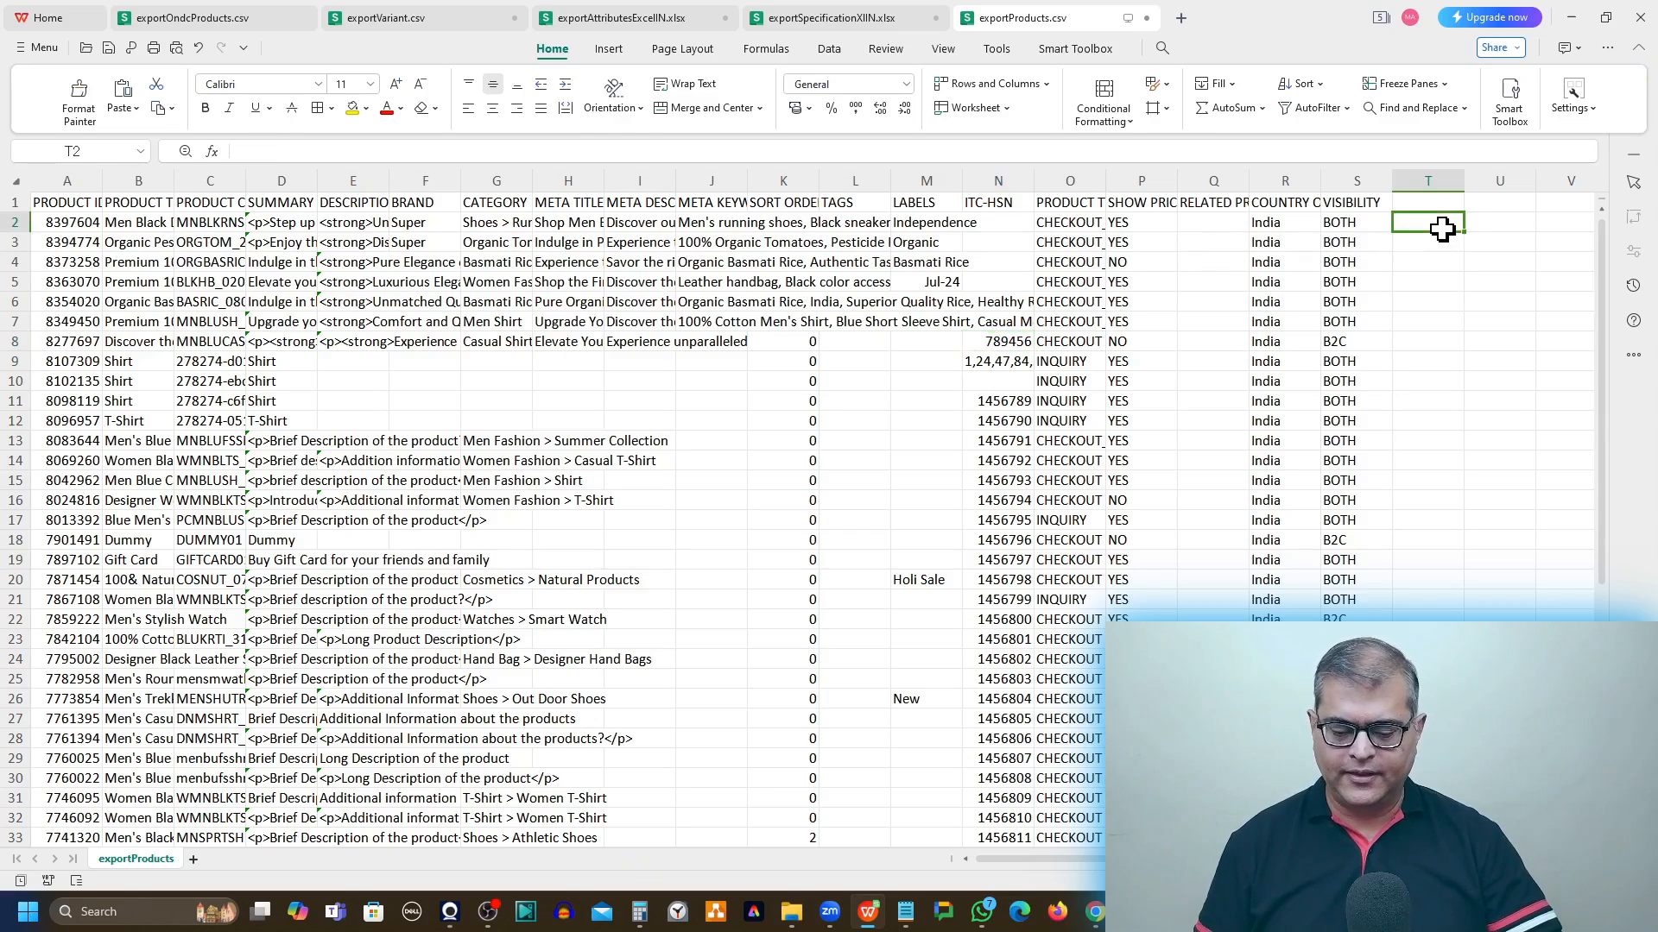
{"action": "type", "text": "="}
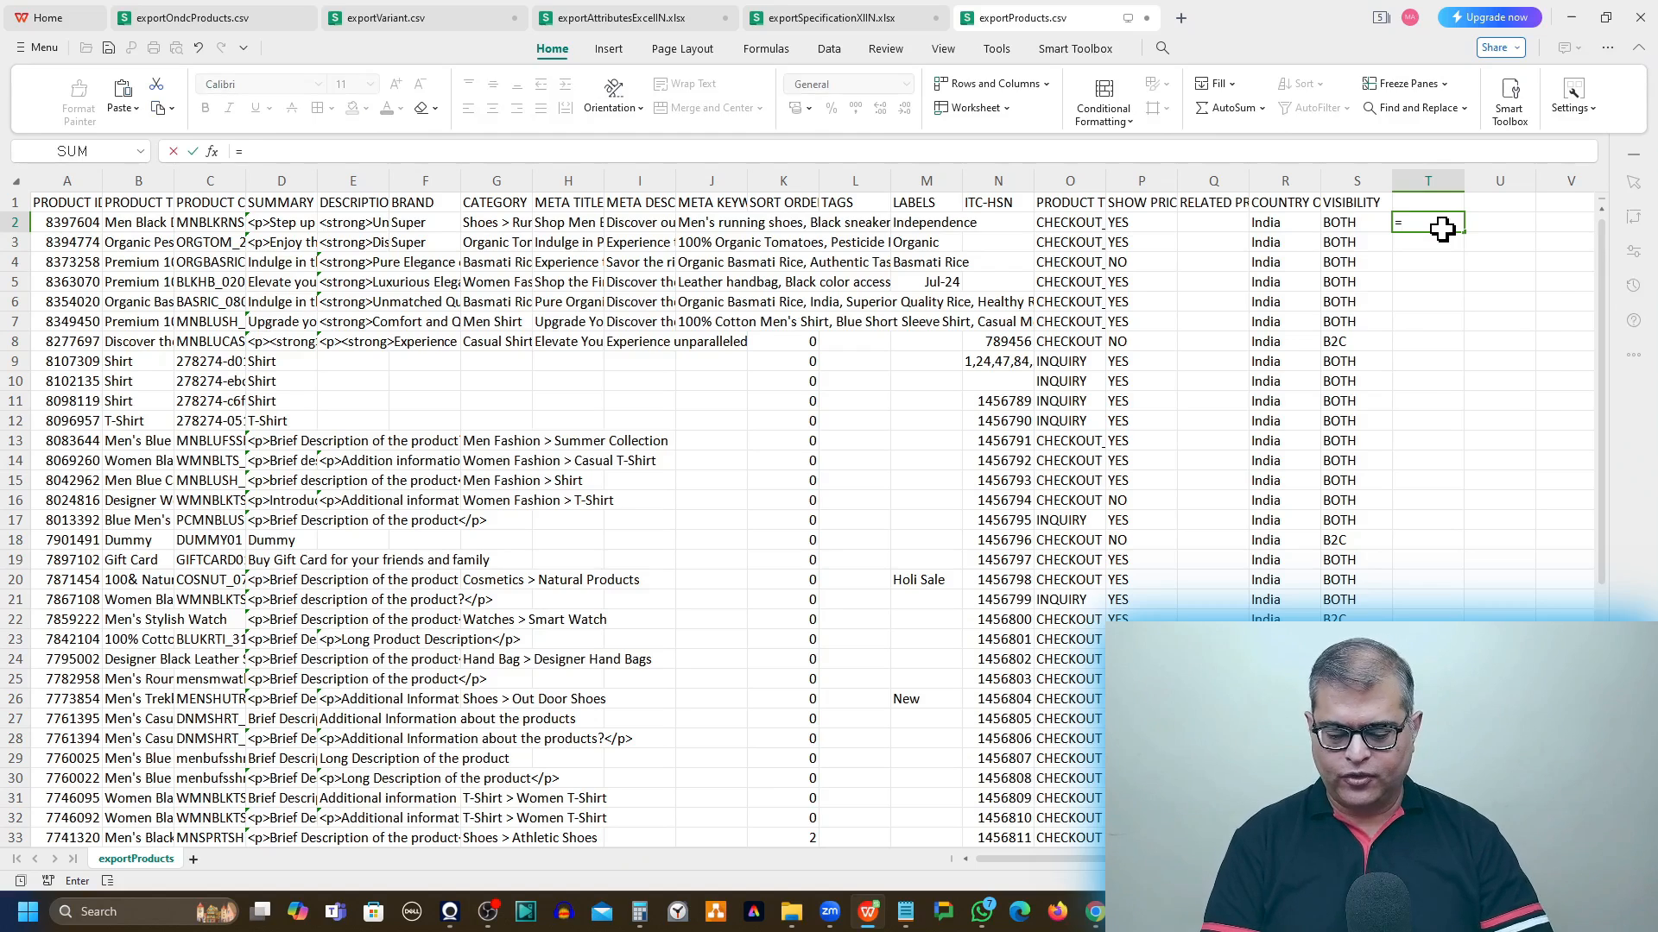
{"action": "type", "text": "len"}
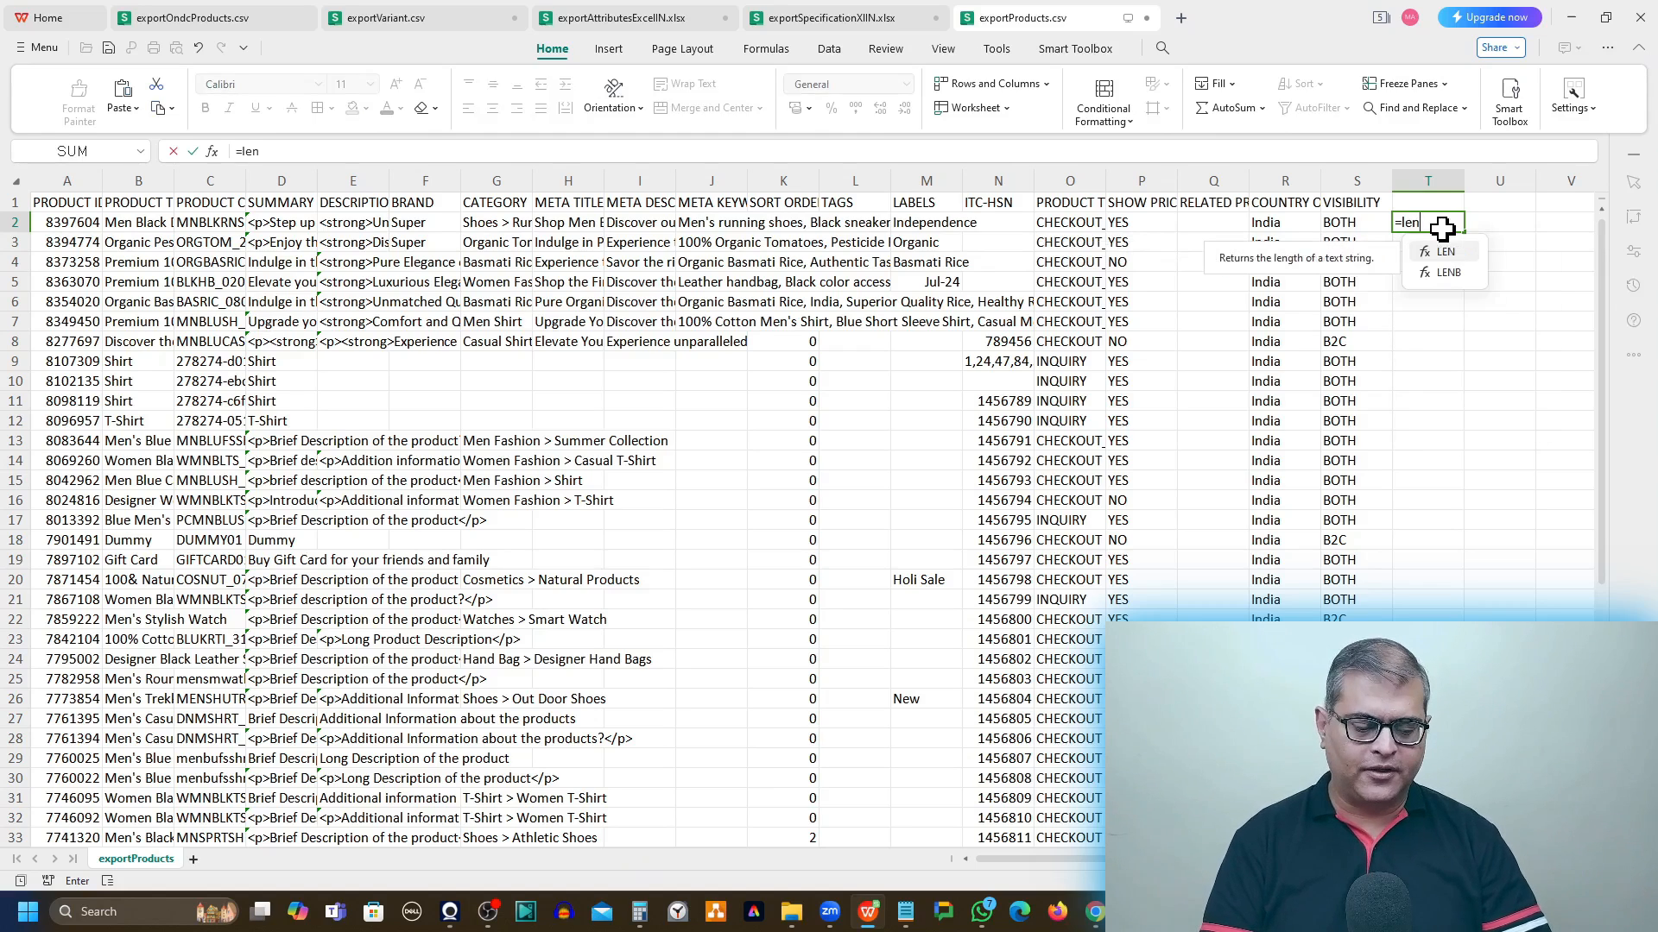
{"action": "key", "text": "Tab"}
{"action": "key", "text": "Left"}
{"action": "key", "text": "Left"}
{"action": "key", "text": "Left"}
{"action": "key", "text": "Left"}
{"action": "key", "text": "Left"}
{"action": "key", "text": "Left"}
{"action": "key", "text": "Left"}
{"action": "key", "text": "Left"}
{"action": "key", "text": "Left"}
{"action": "key", "text": "Left"}
{"action": "key", "text": "Left"}
{"action": "key", "text": "Left"}
{"action": "key", "text": "Left"}
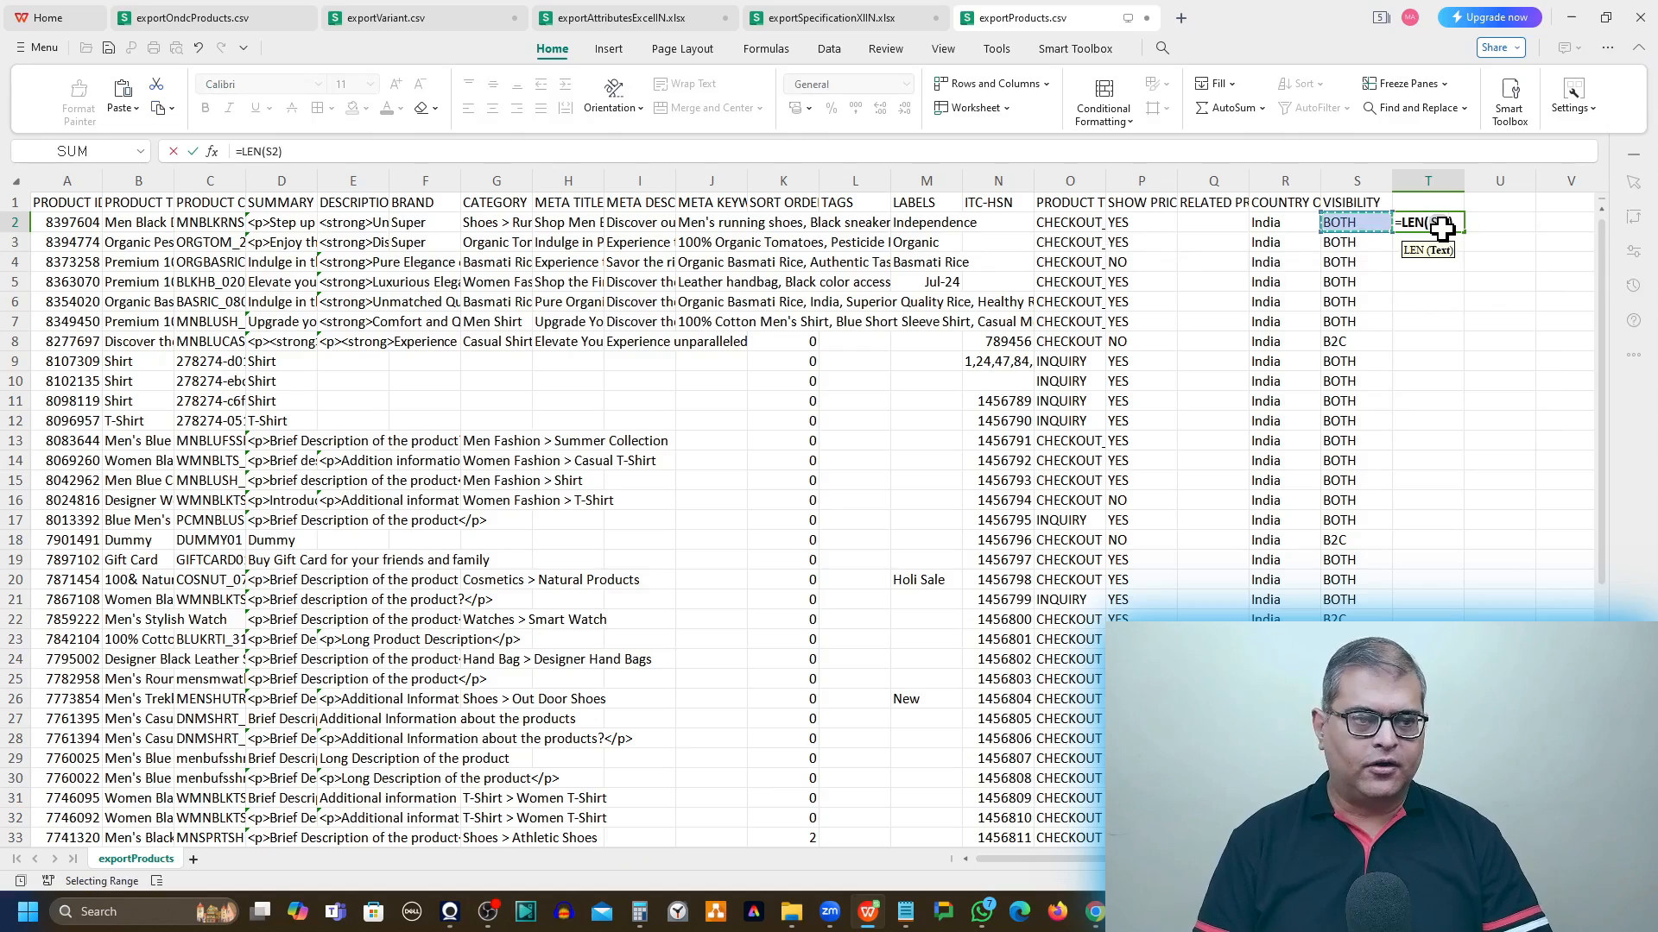
{"action": "key", "text": "Left"}
{"action": "key", "text": "Left"}
{"action": "key", "text": "Left"}
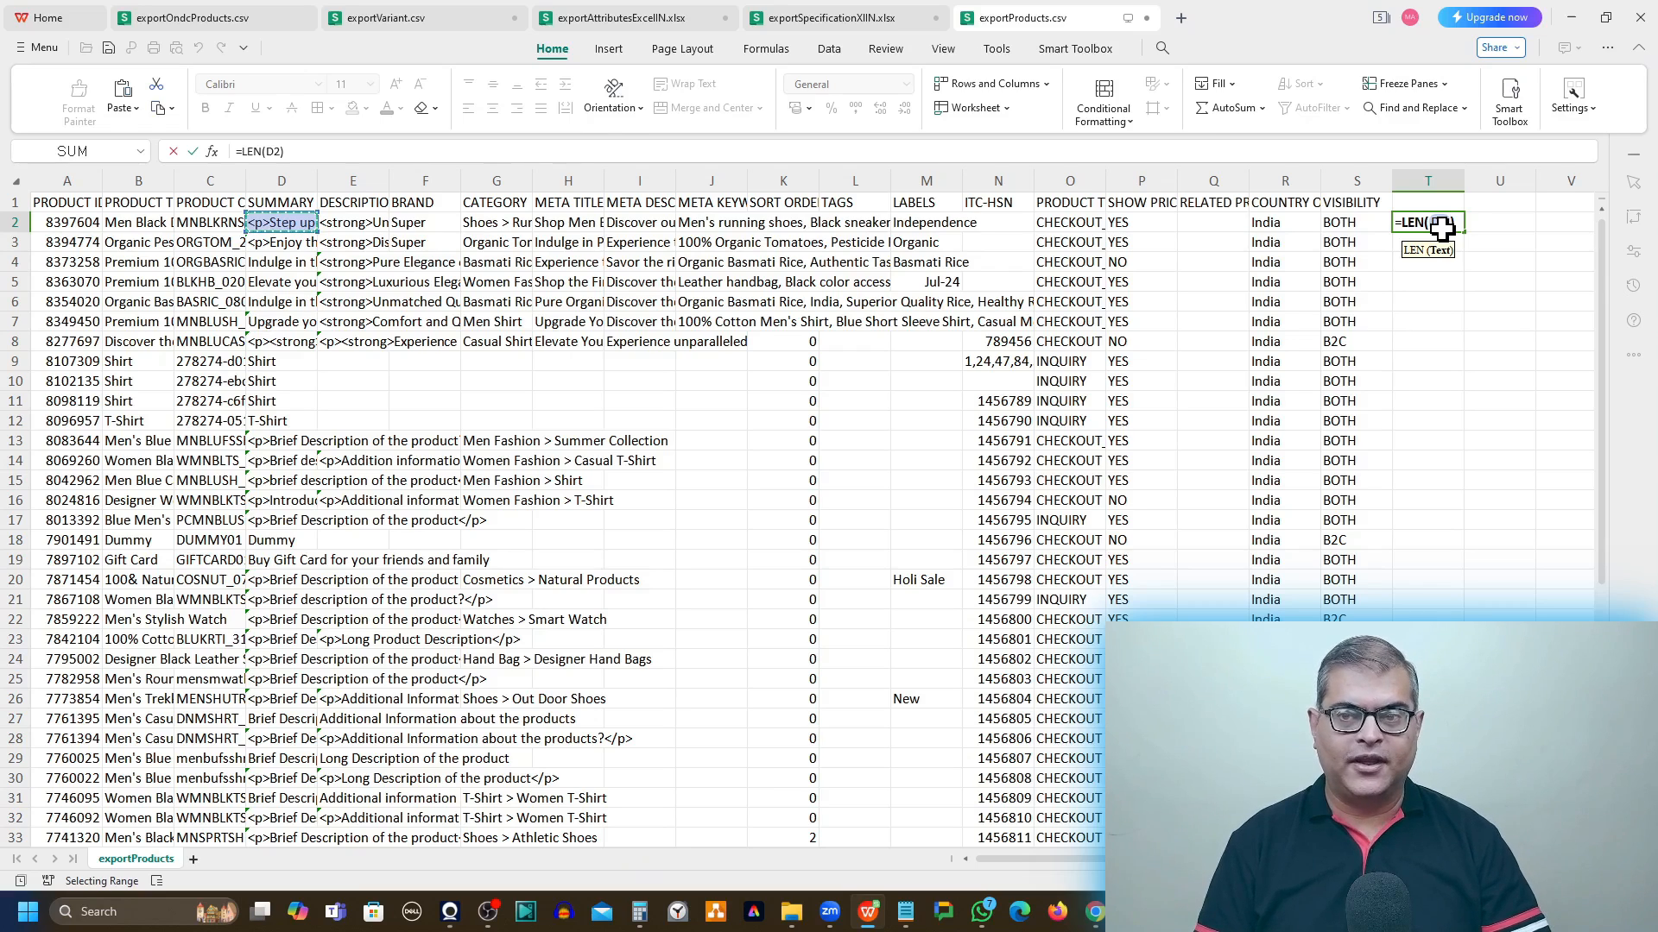
{"action": "key", "text": "Return"}
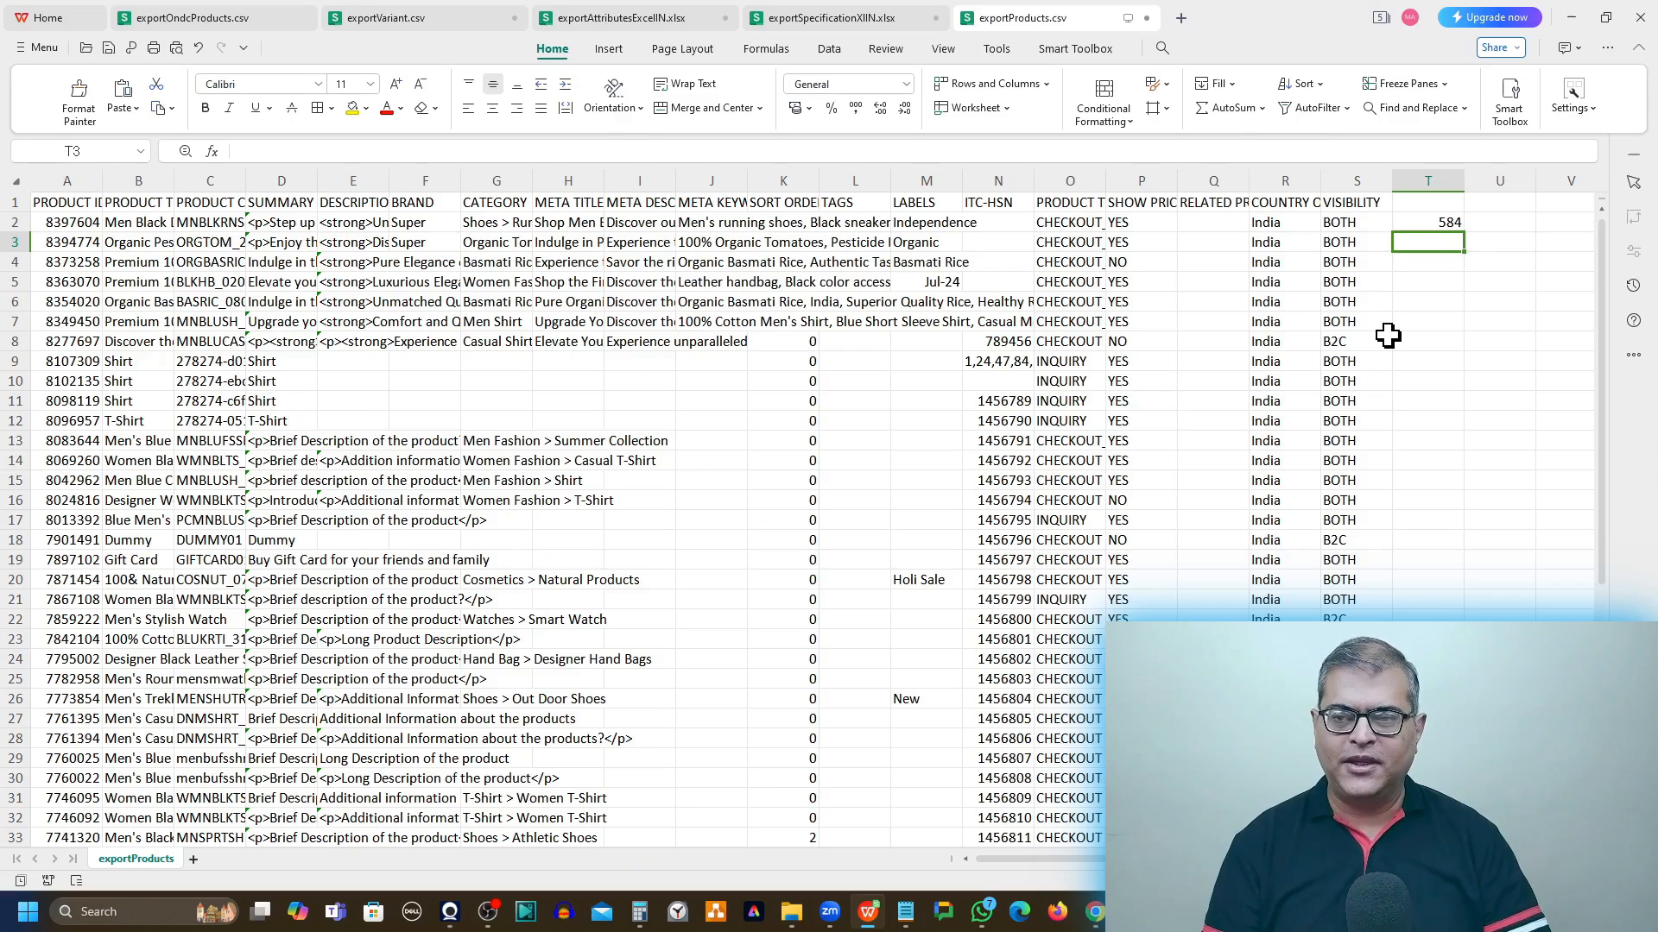
Step: Calculate the character length of the first product's description in U2 with =LEN(E2)
{"action": "key", "text": "Up"}
{"action": "key", "text": "Right"}
{"action": "type", "text": "="}
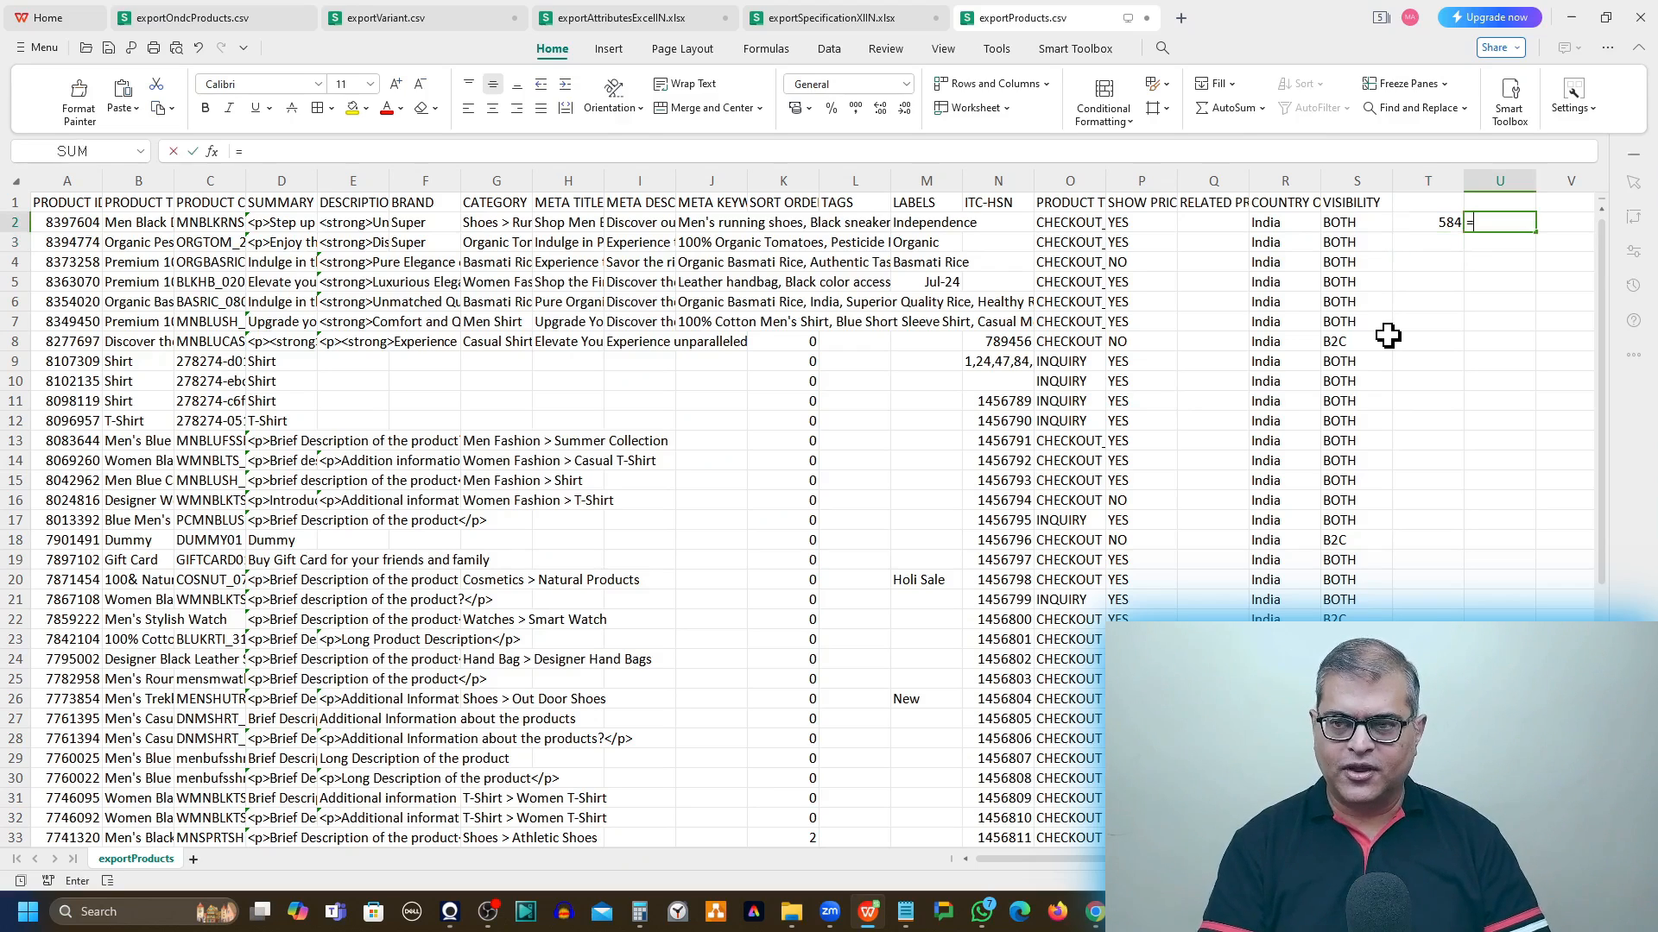
{"action": "type", "text": "l"}
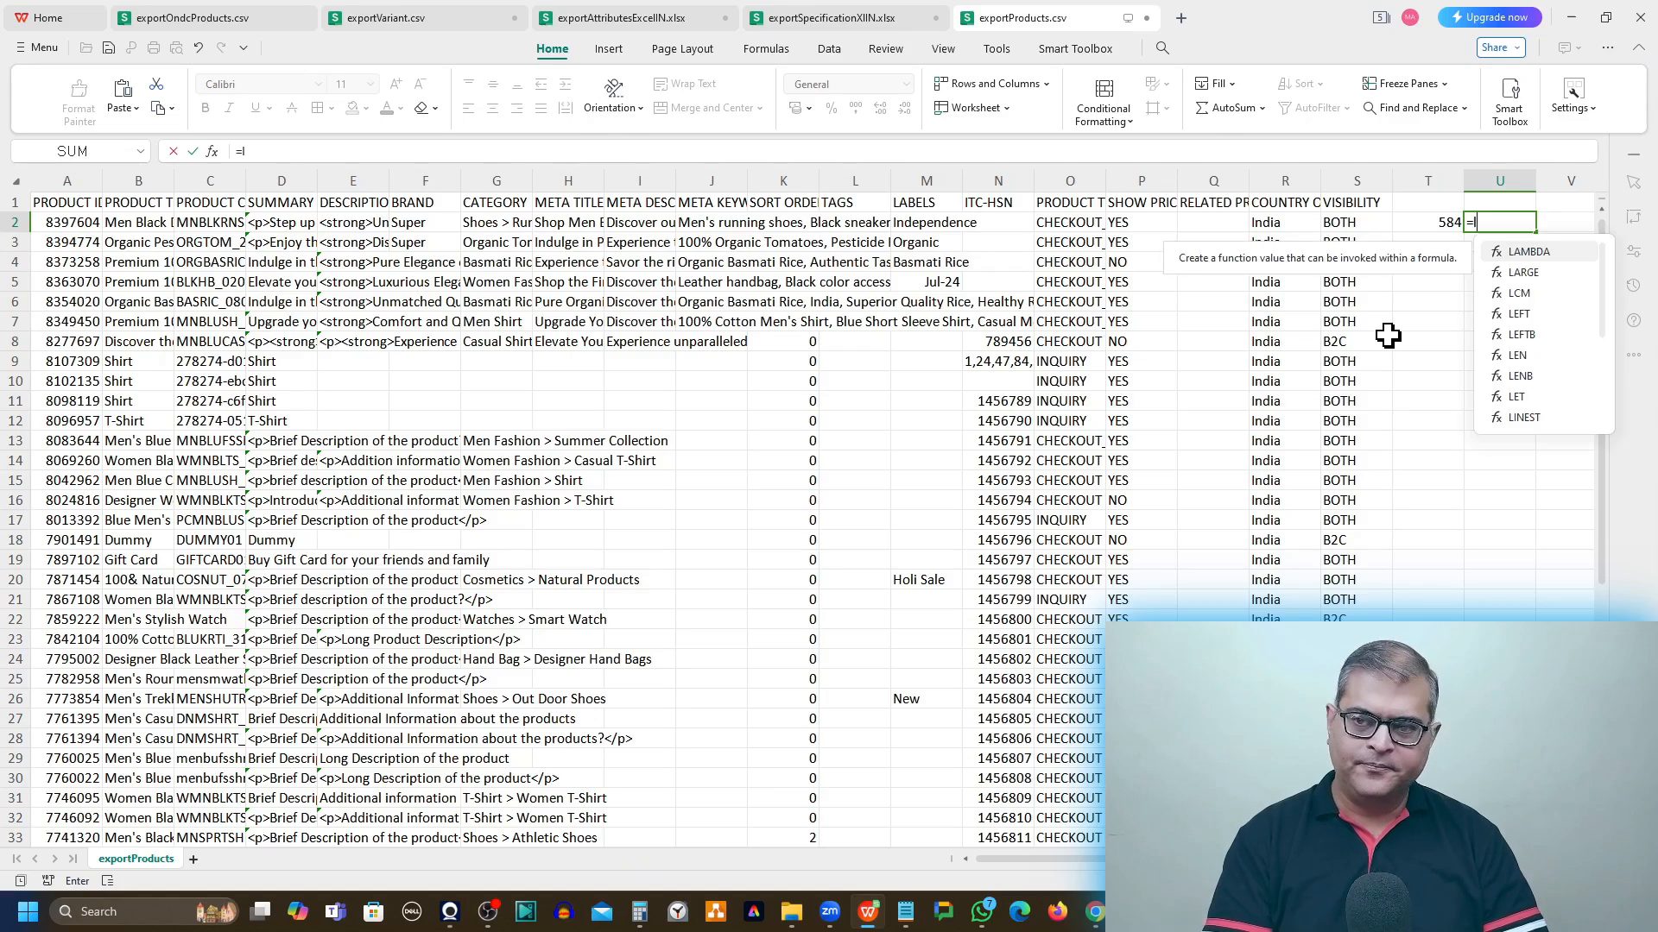
{"action": "type", "text": "n"}
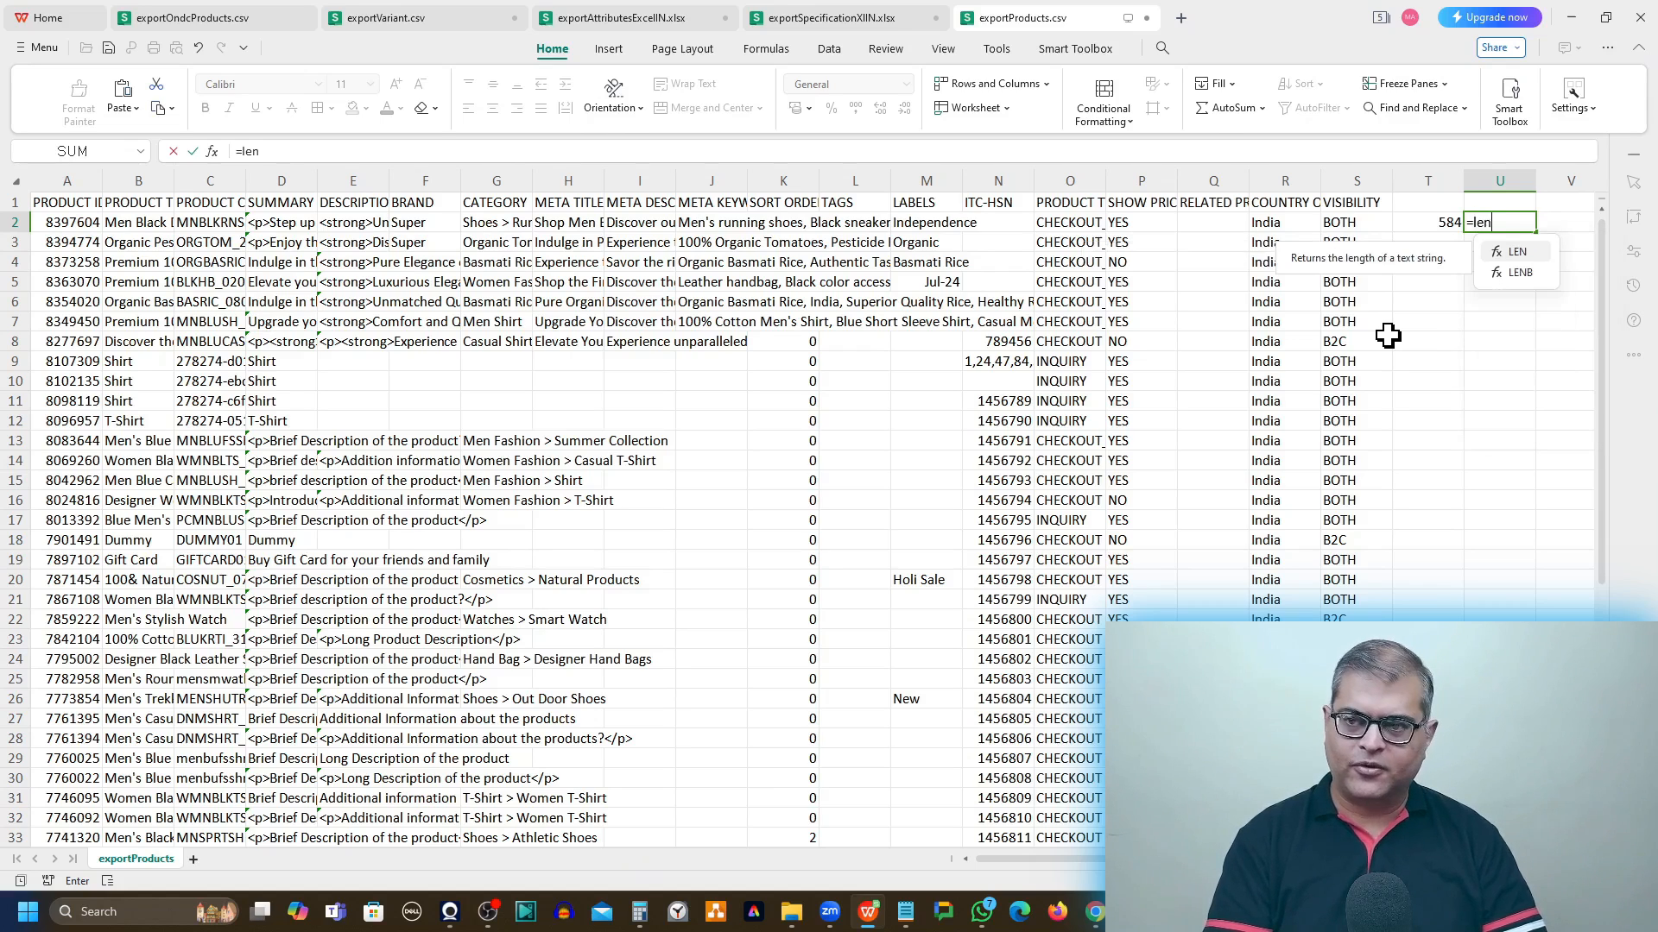
{"action": "type", "text": "("}
{"action": "key", "text": "Left"}
{"action": "key", "text": "Left"}
{"action": "key", "text": "Left"}
{"action": "key", "text": "Left"}
{"action": "key", "text": "Left"}
{"action": "key", "text": "Left"}
{"action": "key", "text": "Left"}
{"action": "key", "text": "Left"}
{"action": "key", "text": "Left"}
{"action": "key", "text": "Left"}
{"action": "key", "text": "Left"}
{"action": "key", "text": "Left"}
{"action": "key", "text": "Left"}
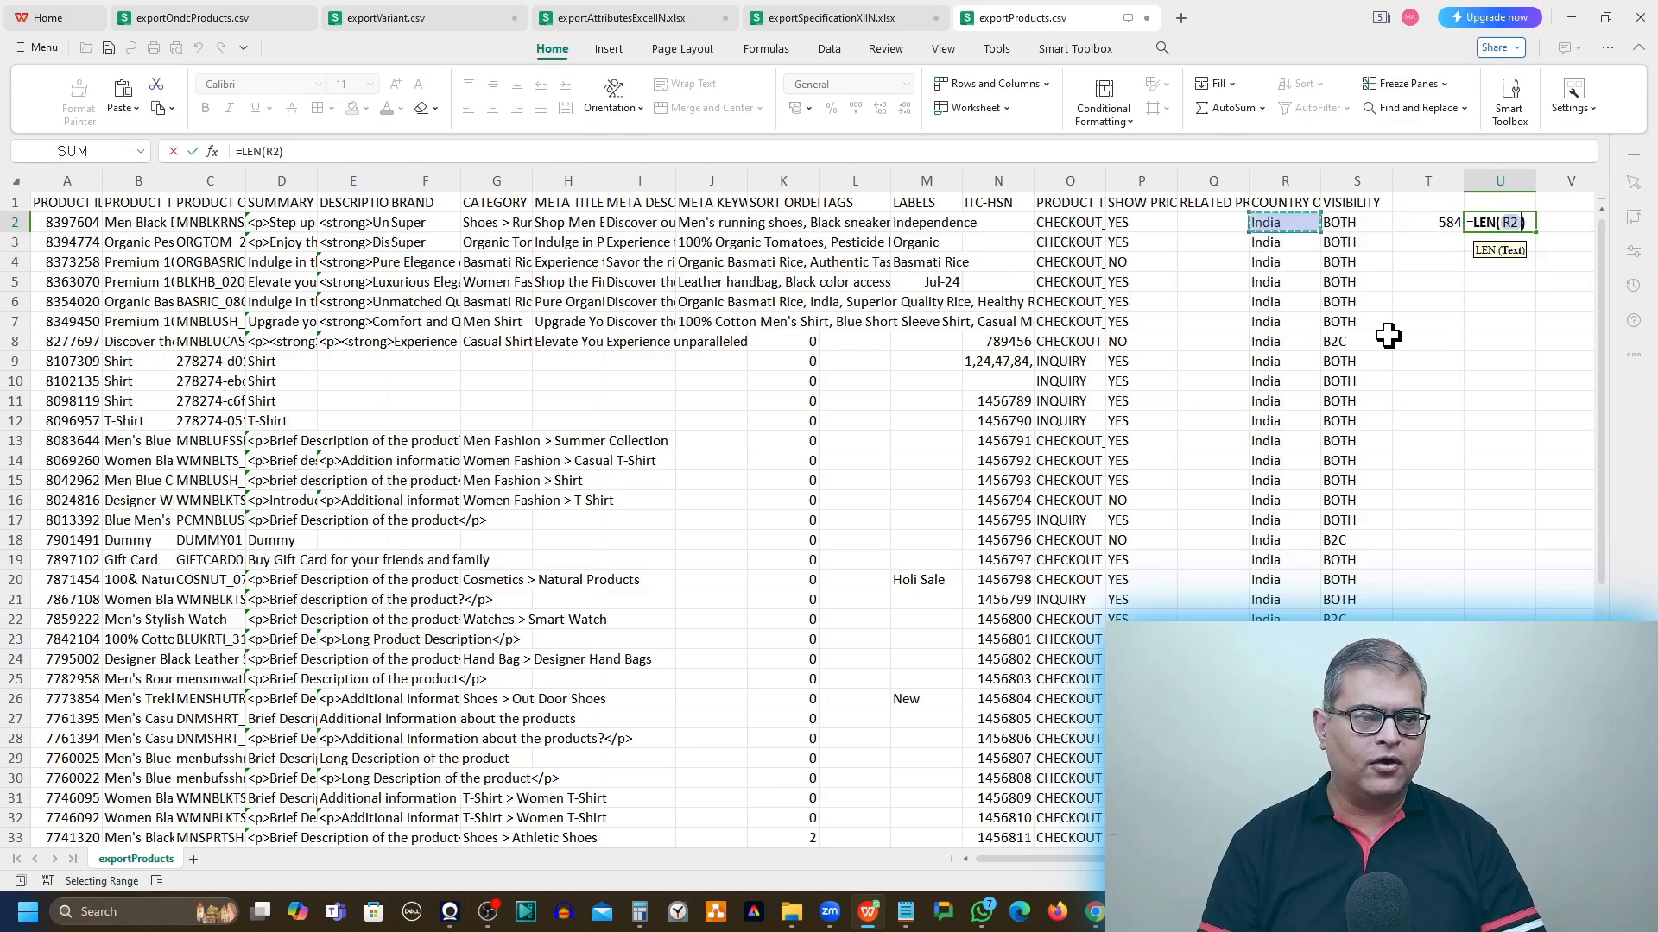
{"action": "key", "text": "Left"}
{"action": "key", "text": "Left"}
{"action": "key", "text": "Left"}
{"action": "key", "text": "Return"}
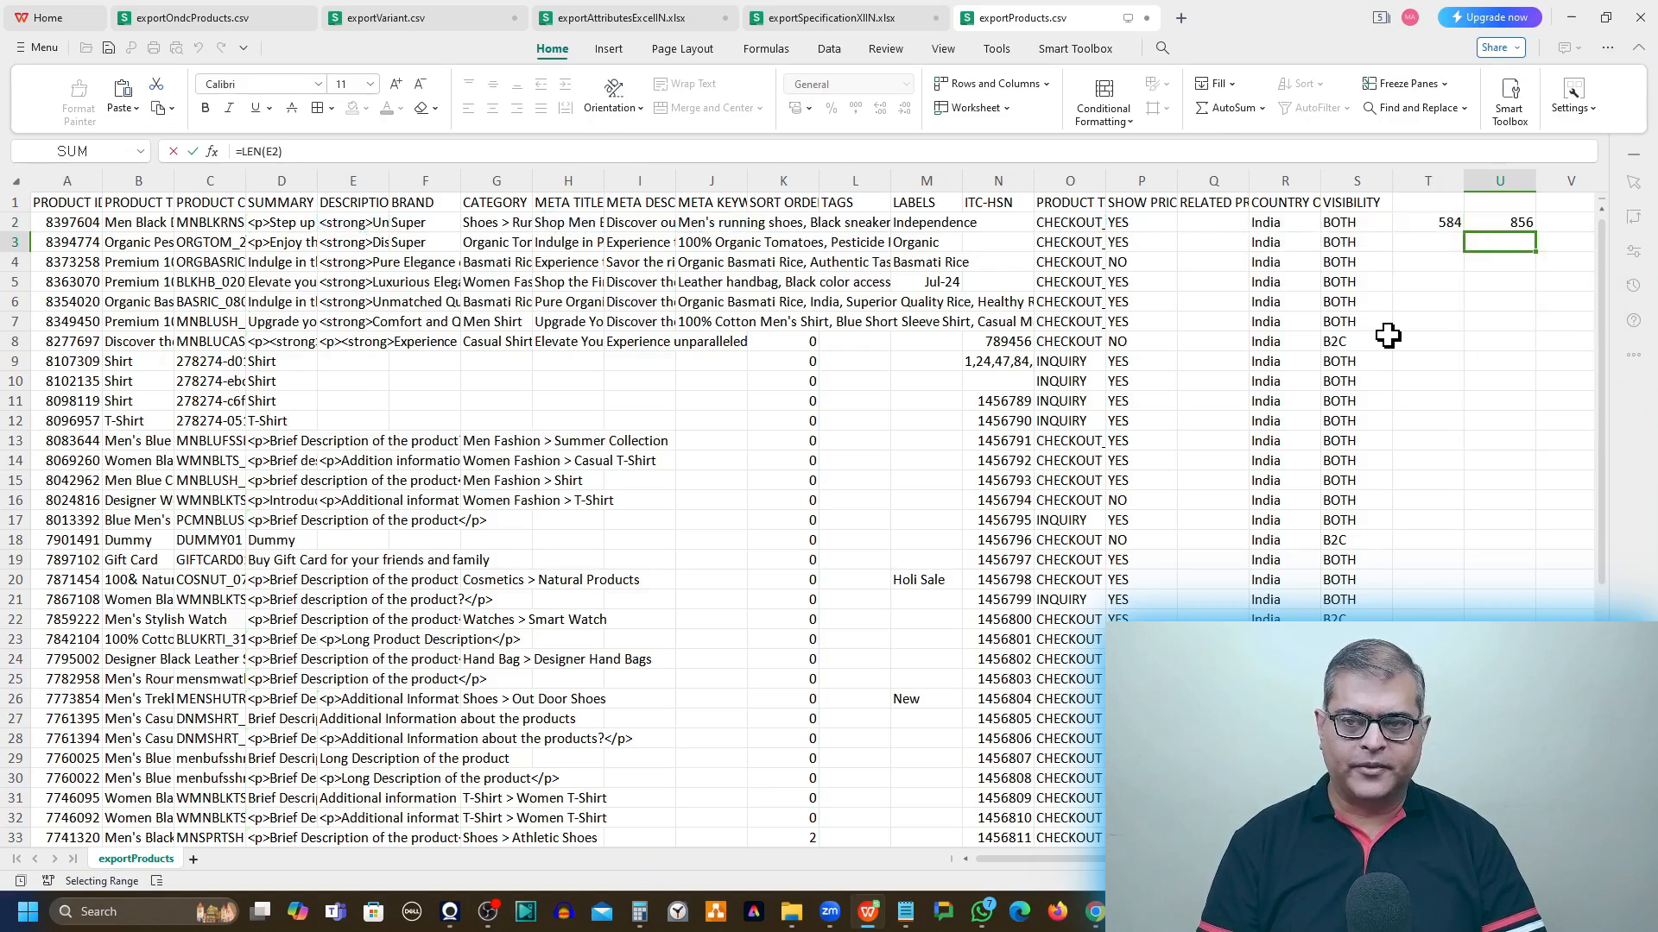
Step: Go back along row 2 from the length formulas and examine the first product's full description text in E2
{"action": "key", "text": "Up"}
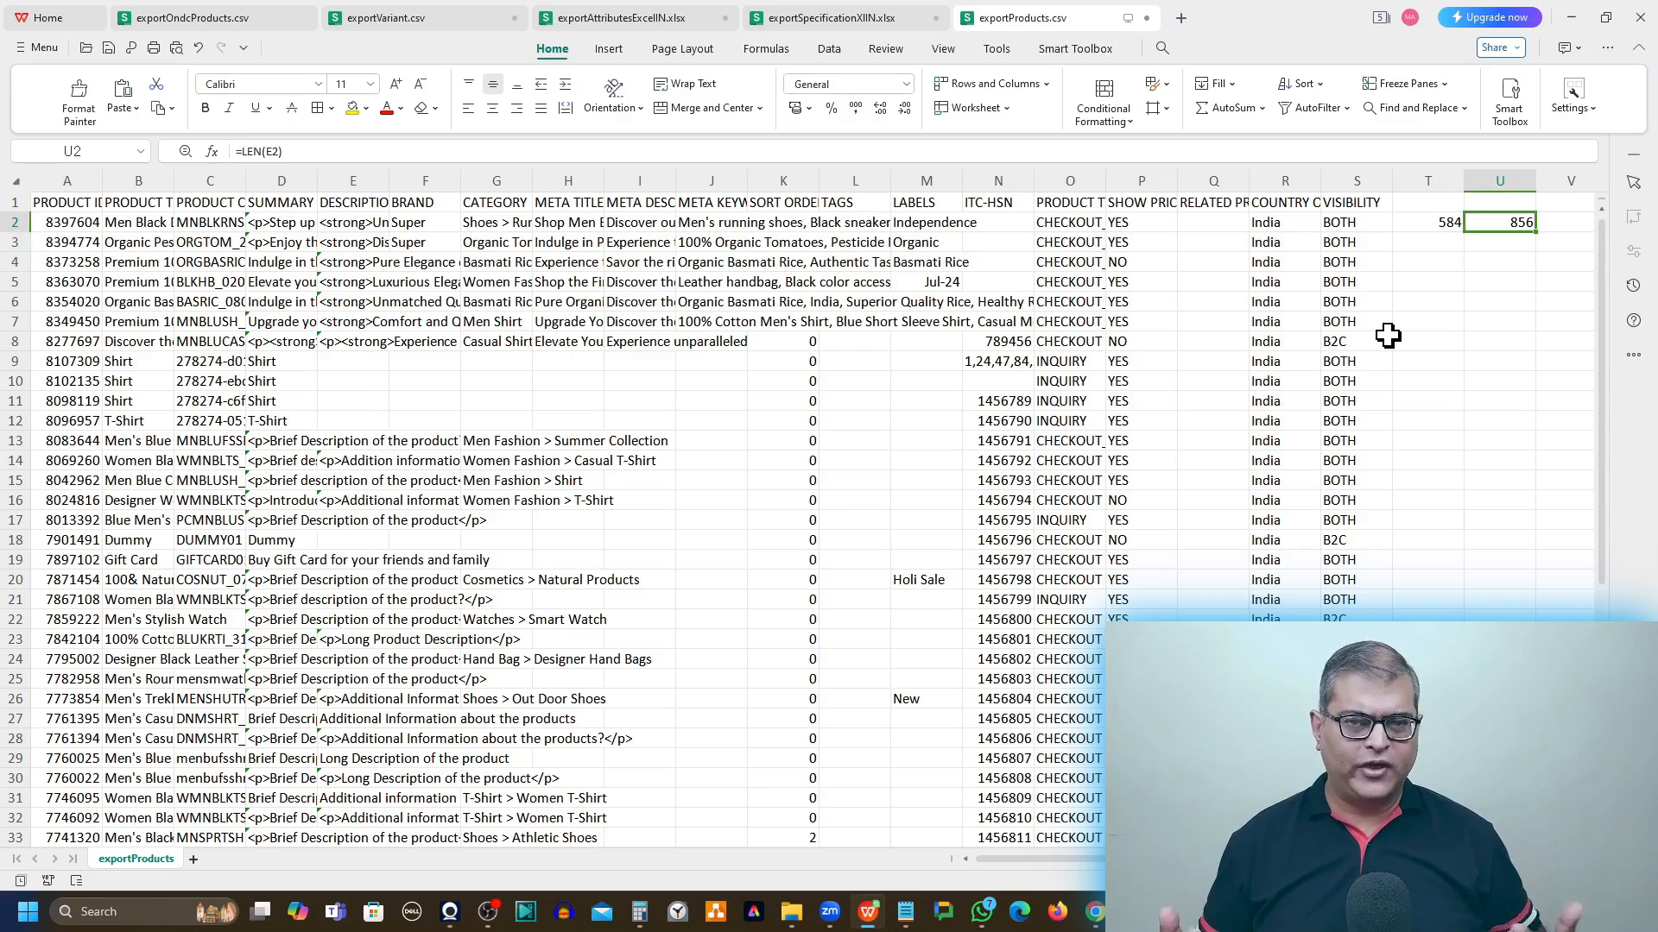
{"action": "key", "text": "Left"}
{"action": "key", "text": "Left"}
{"action": "key", "text": "Left"}
{"action": "key", "text": "Left"}
{"action": "key", "text": "Left"}
{"action": "key", "text": "Left"}
{"action": "key", "text": "Left"}
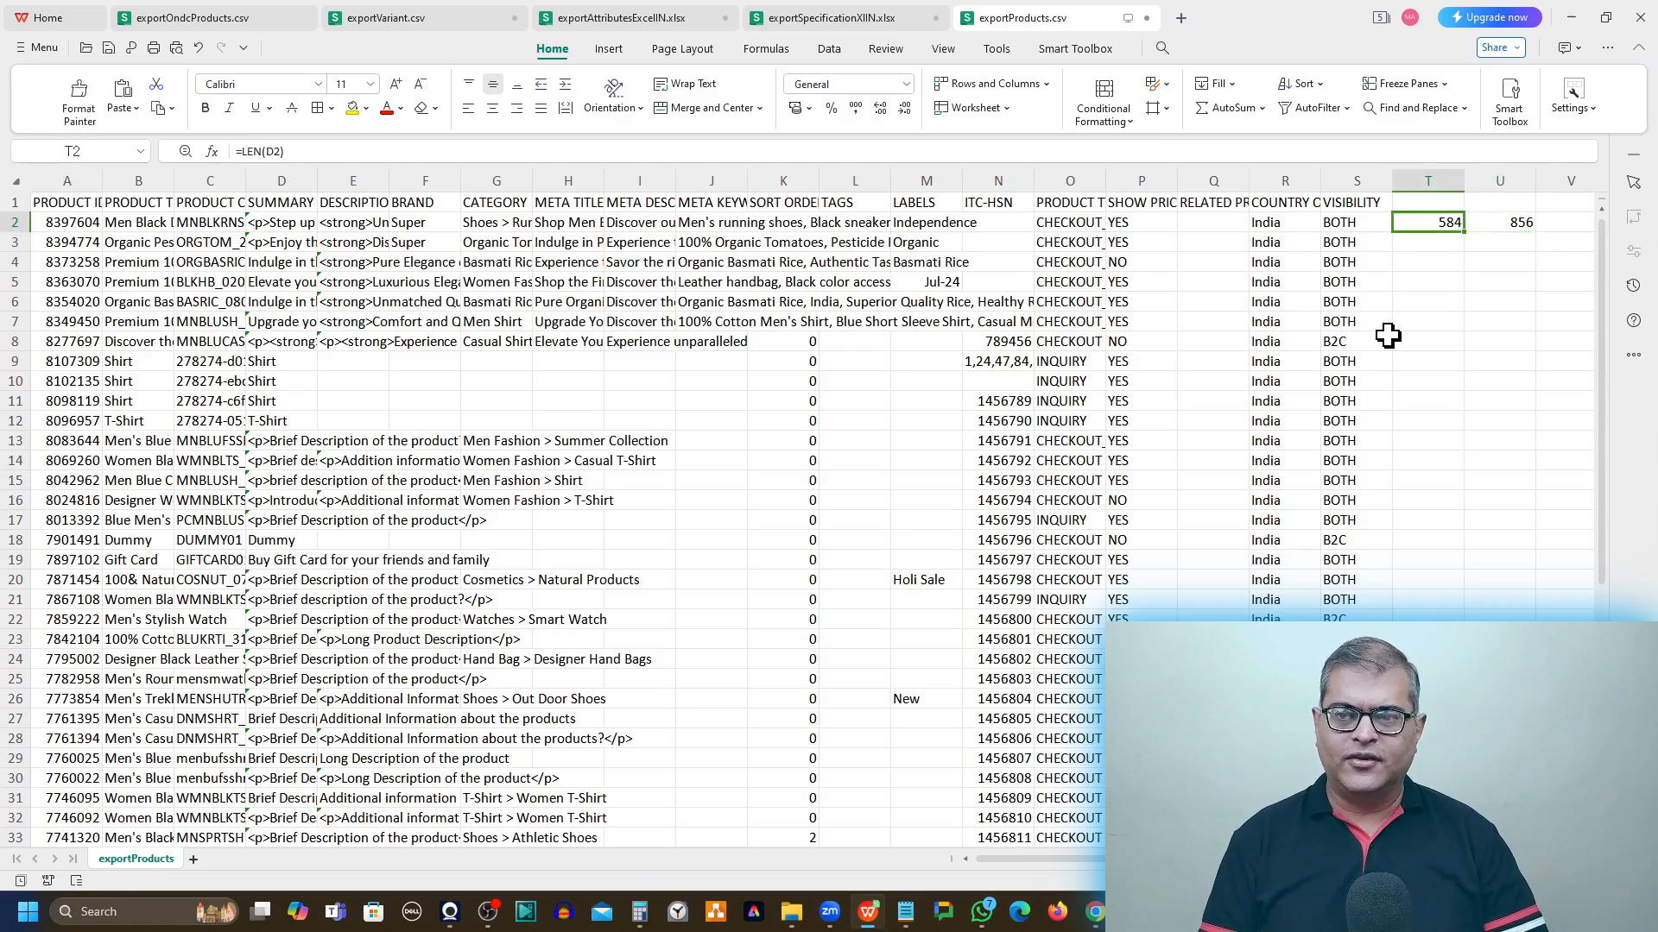
{"action": "key", "text": "Left"}
{"action": "key", "text": "Left"}
{"action": "key", "text": "Left"}
{"action": "key", "text": "Left"}
{"action": "key", "text": "Left"}
{"action": "key", "text": "Left"}
{"action": "key", "text": "Left"}
{"action": "key", "text": "Left"}
{"action": "key", "text": "Left"}
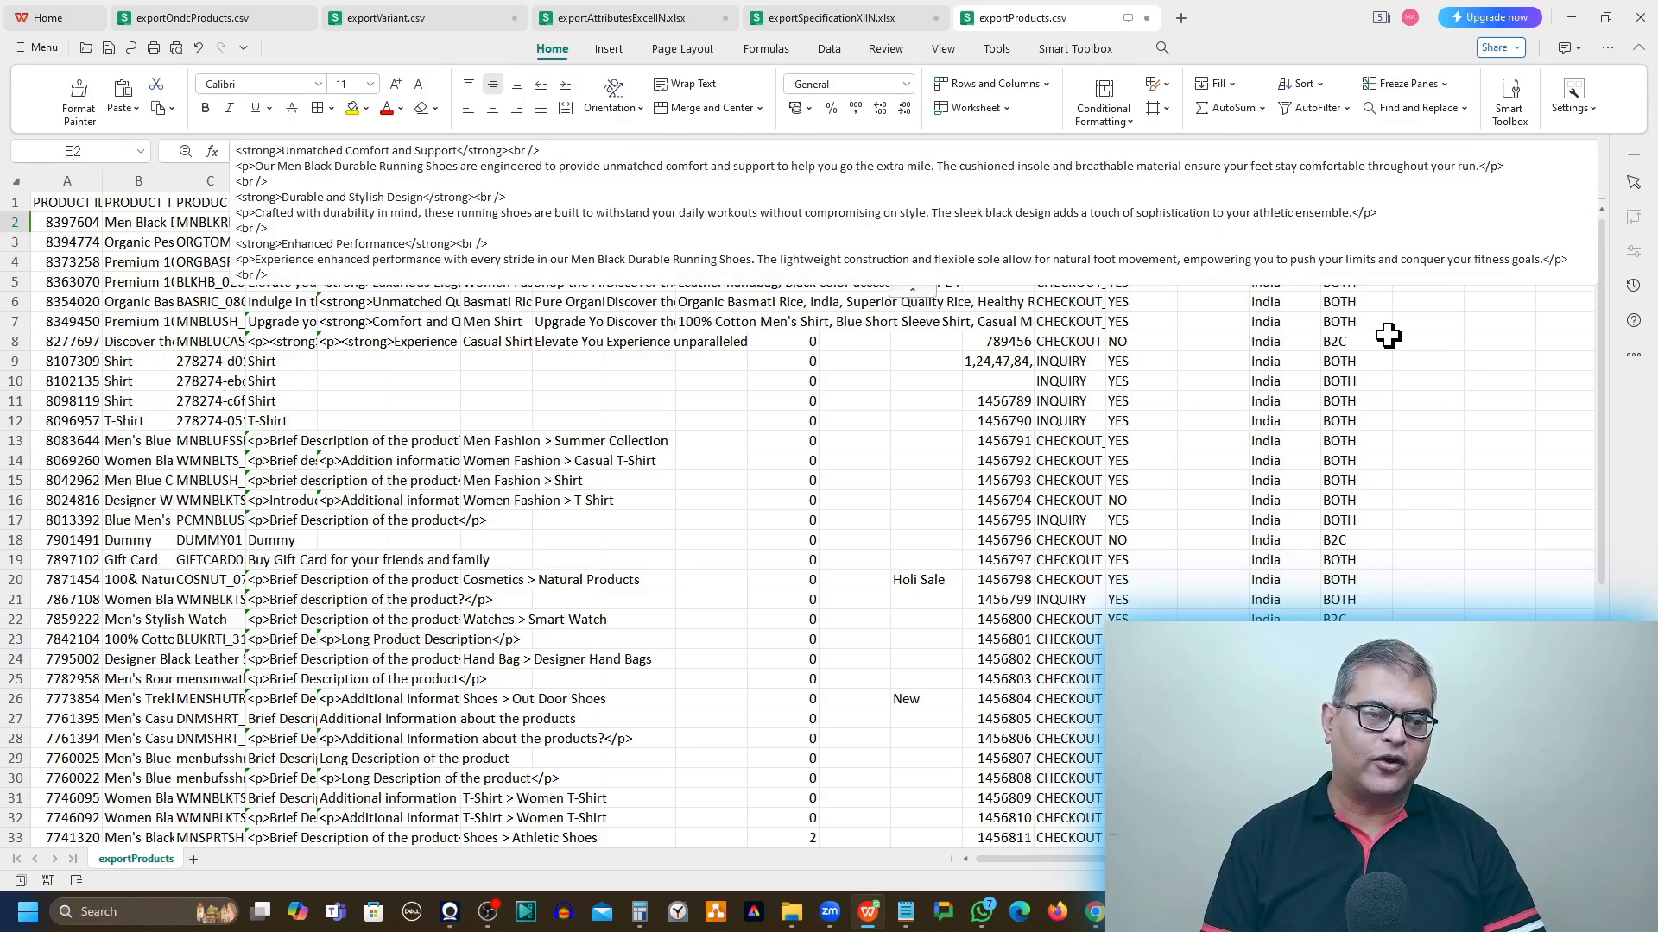
Step: Examine the full description texts of the following products down column E of exportProducts.csv, through E9
{"action": "key", "text": "Down"}
{"action": "key", "text": "Down"}
{"action": "key", "text": "Down"}
{"action": "key", "text": "Down"}
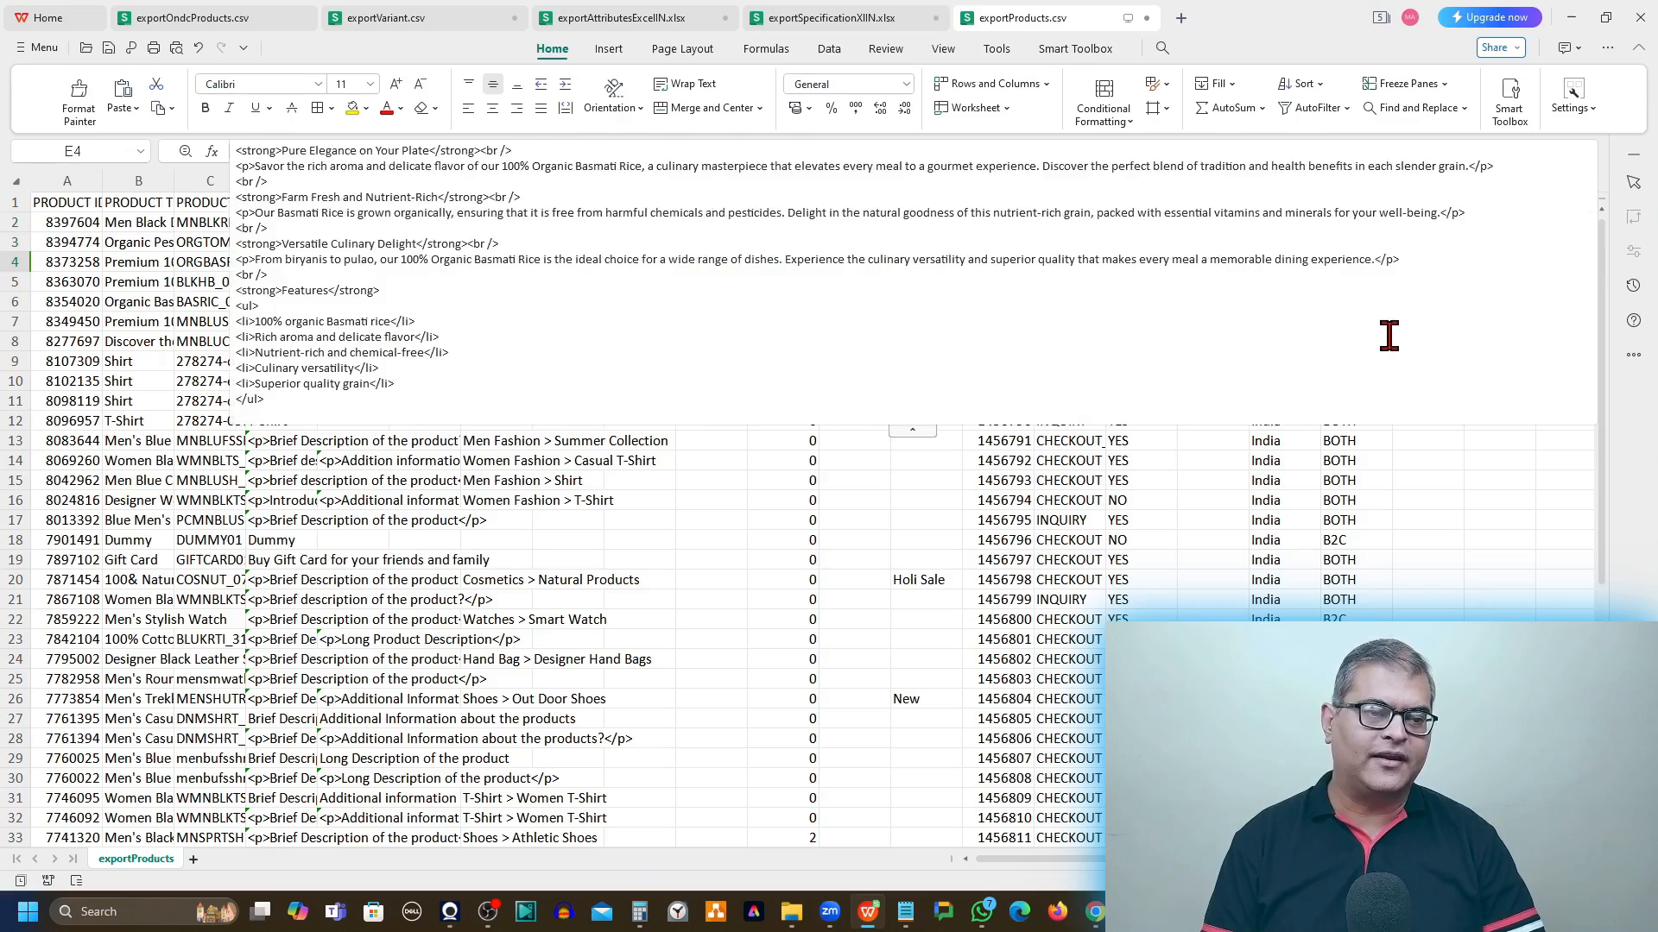
{"action": "key", "text": "Down"}
{"action": "key", "text": "Down"}
{"action": "key", "text": "Down"}
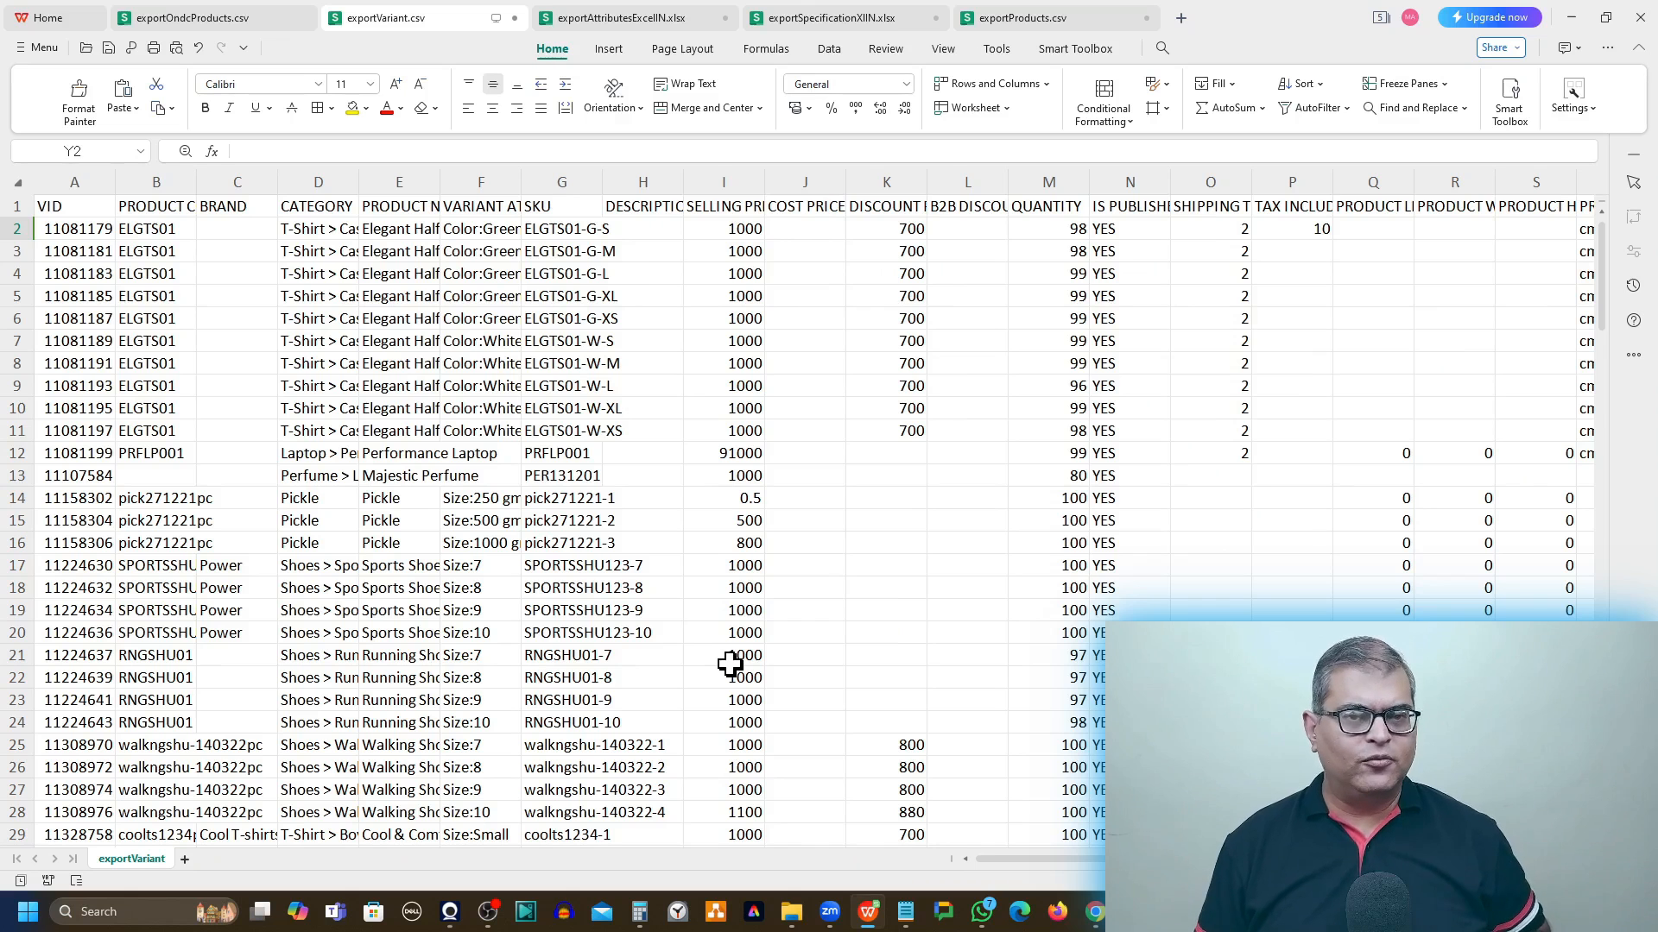
Step: In exportVariant.csv, check the selling price header, set the first variant's quantity in M2 to 4 and replace it with 5
{"action": "left_click", "coordinate": [724, 210]}
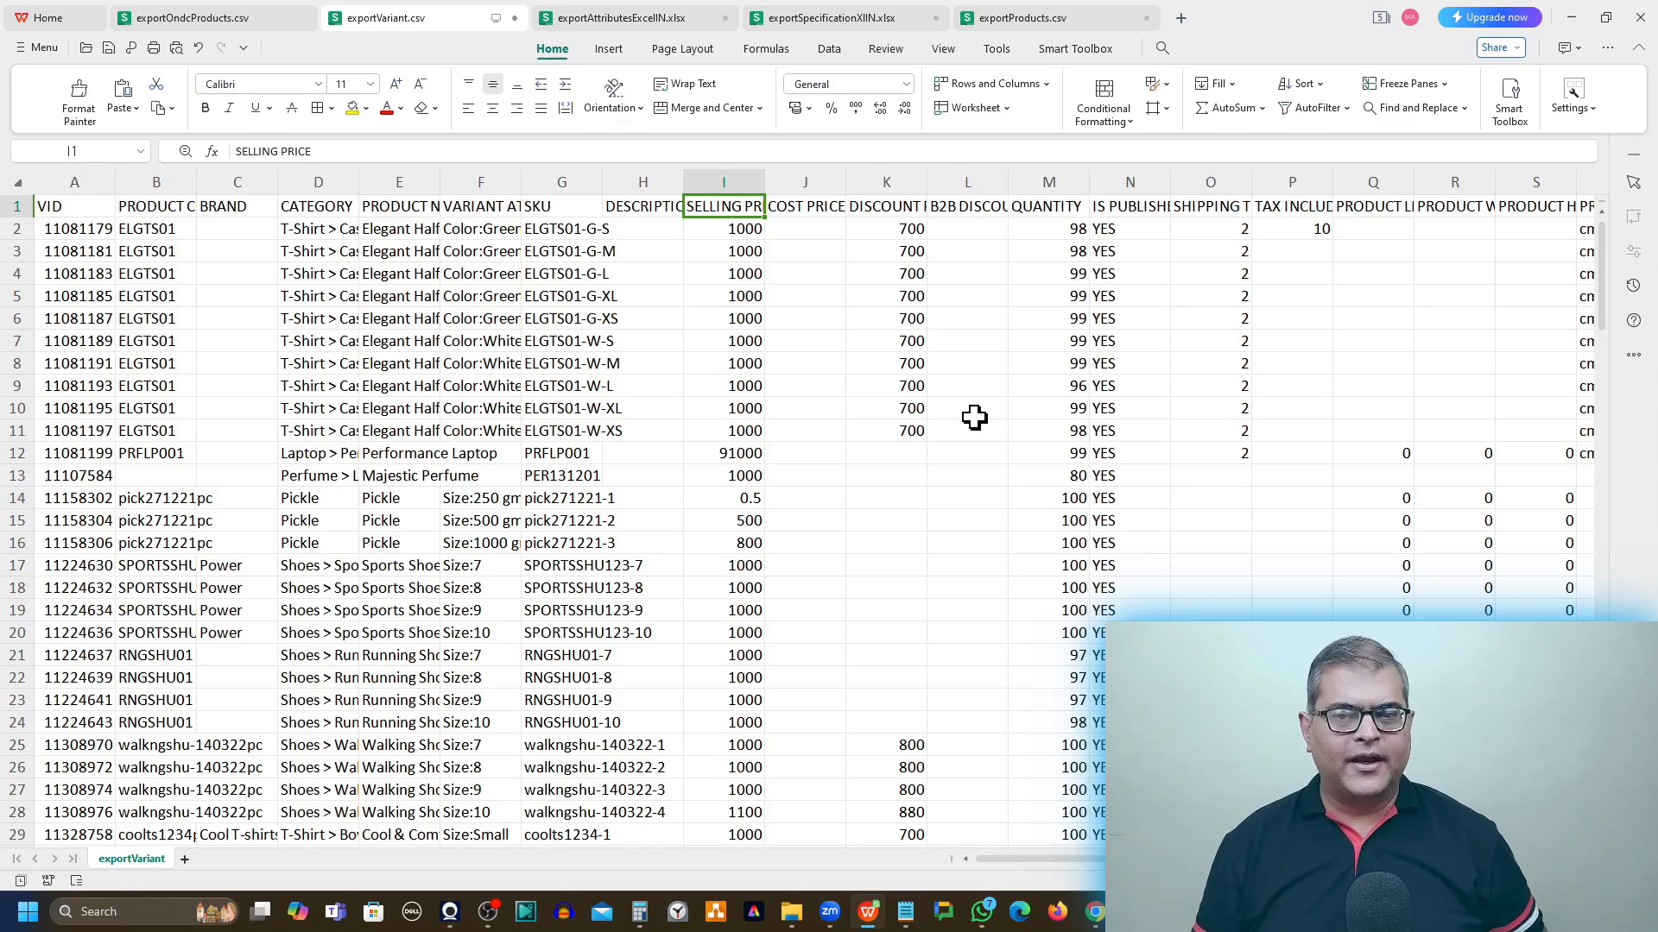
{"action": "left_click", "coordinate": [1057, 208]}
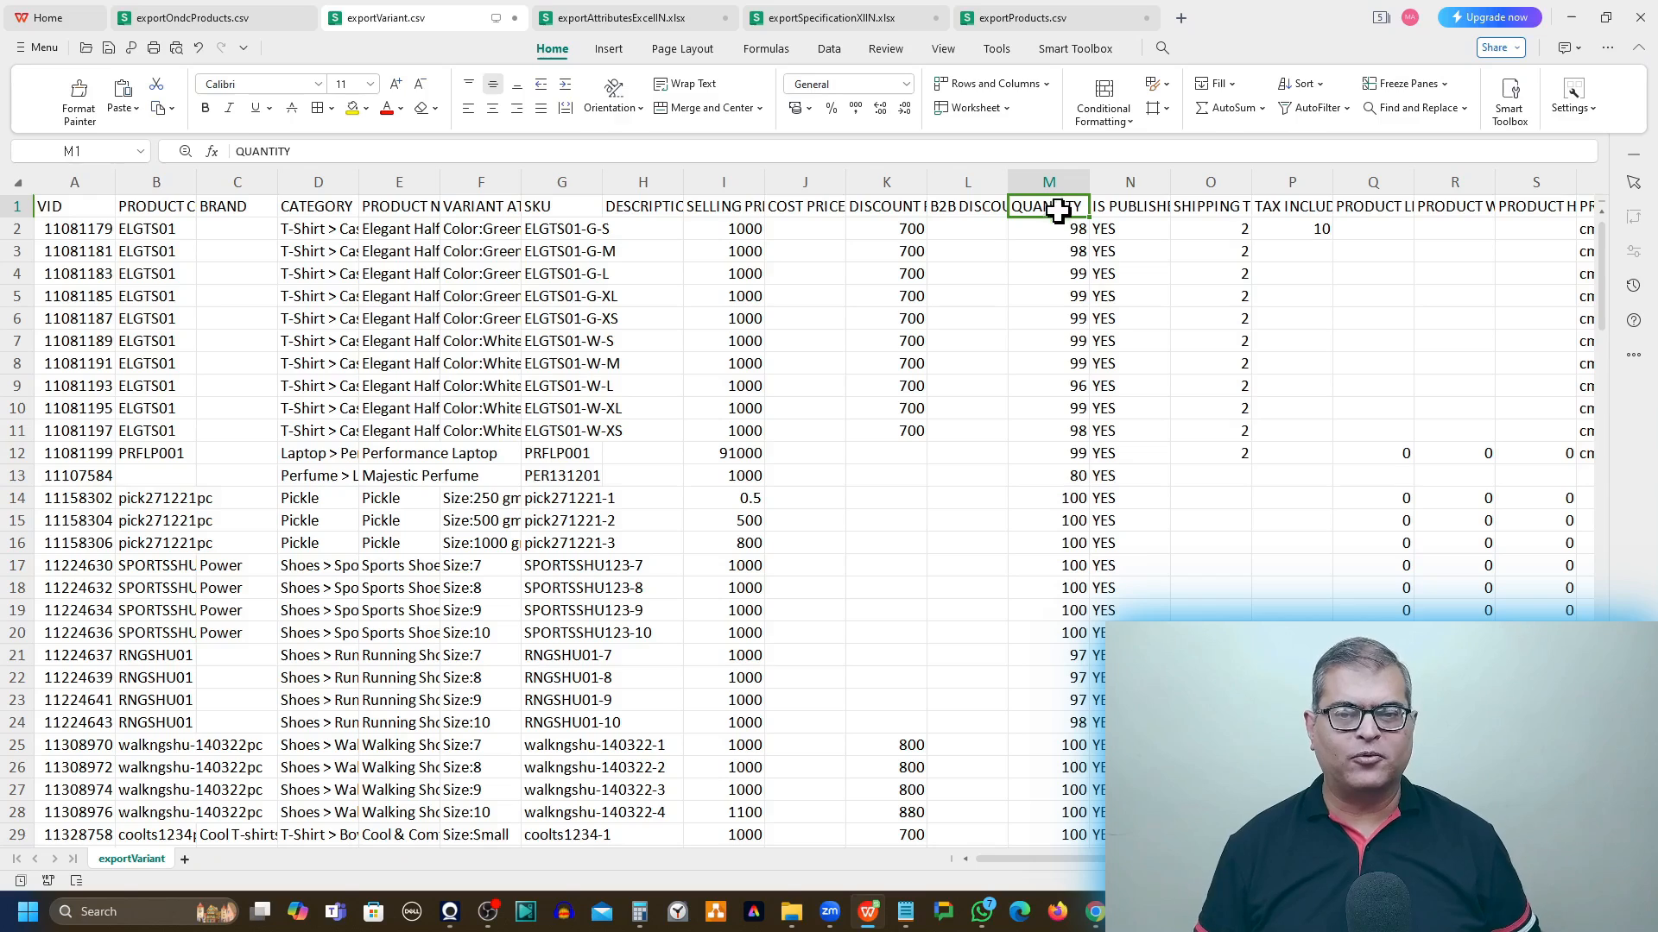
{"action": "left_click", "coordinate": [1061, 232]}
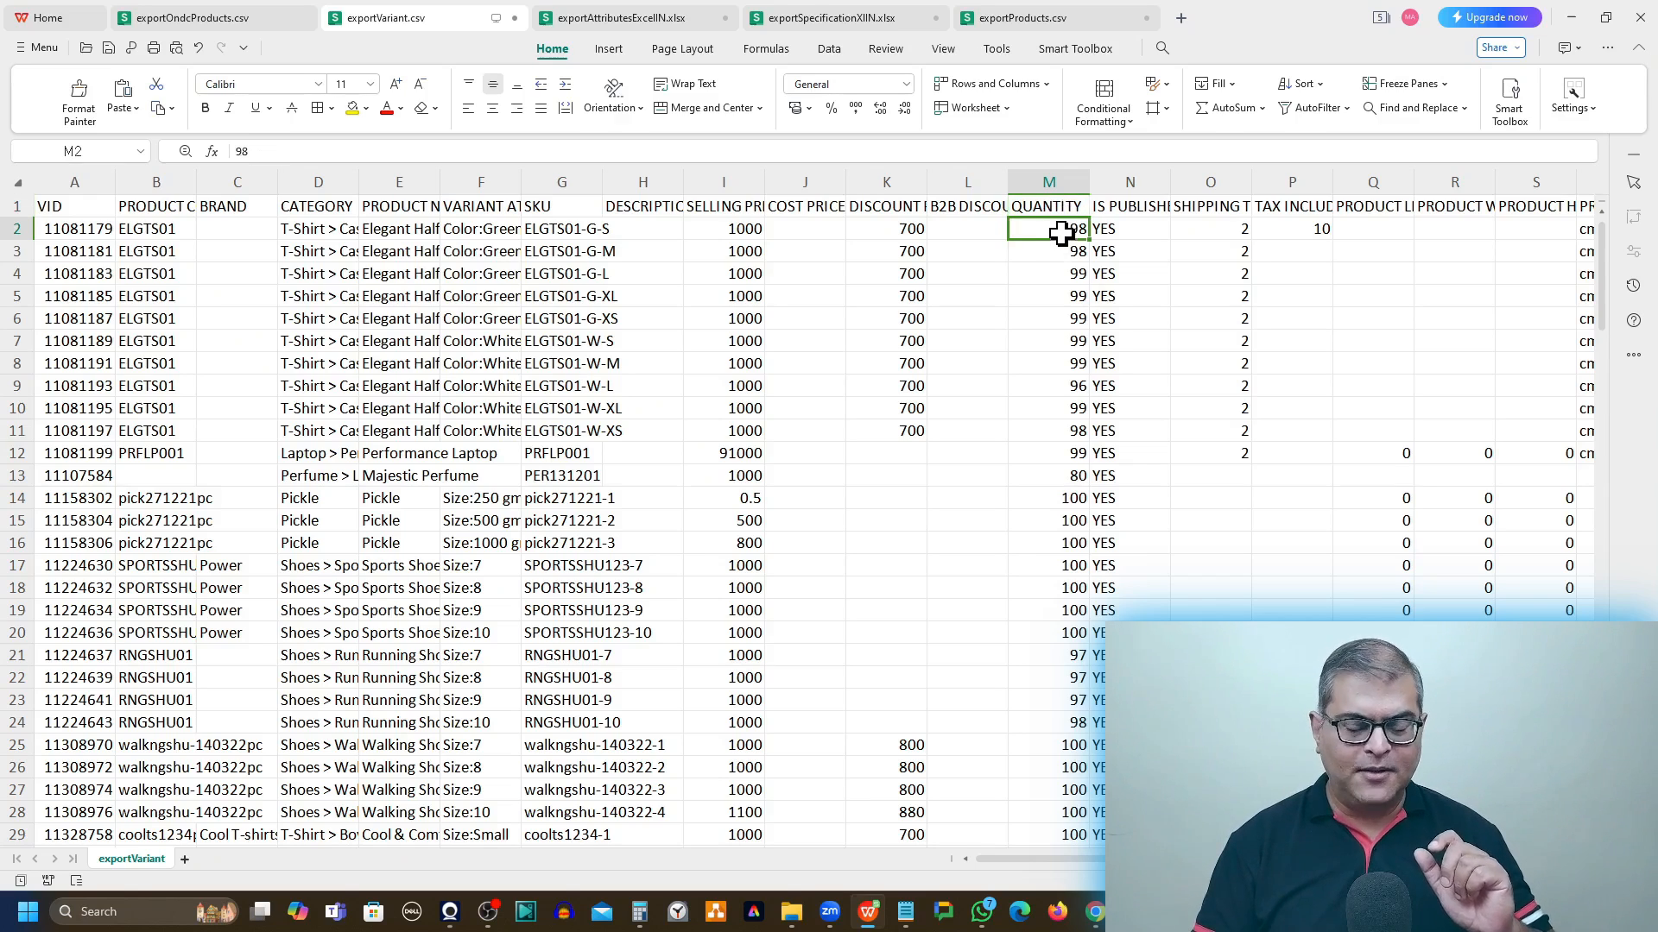
{"action": "type", "text": "4"}
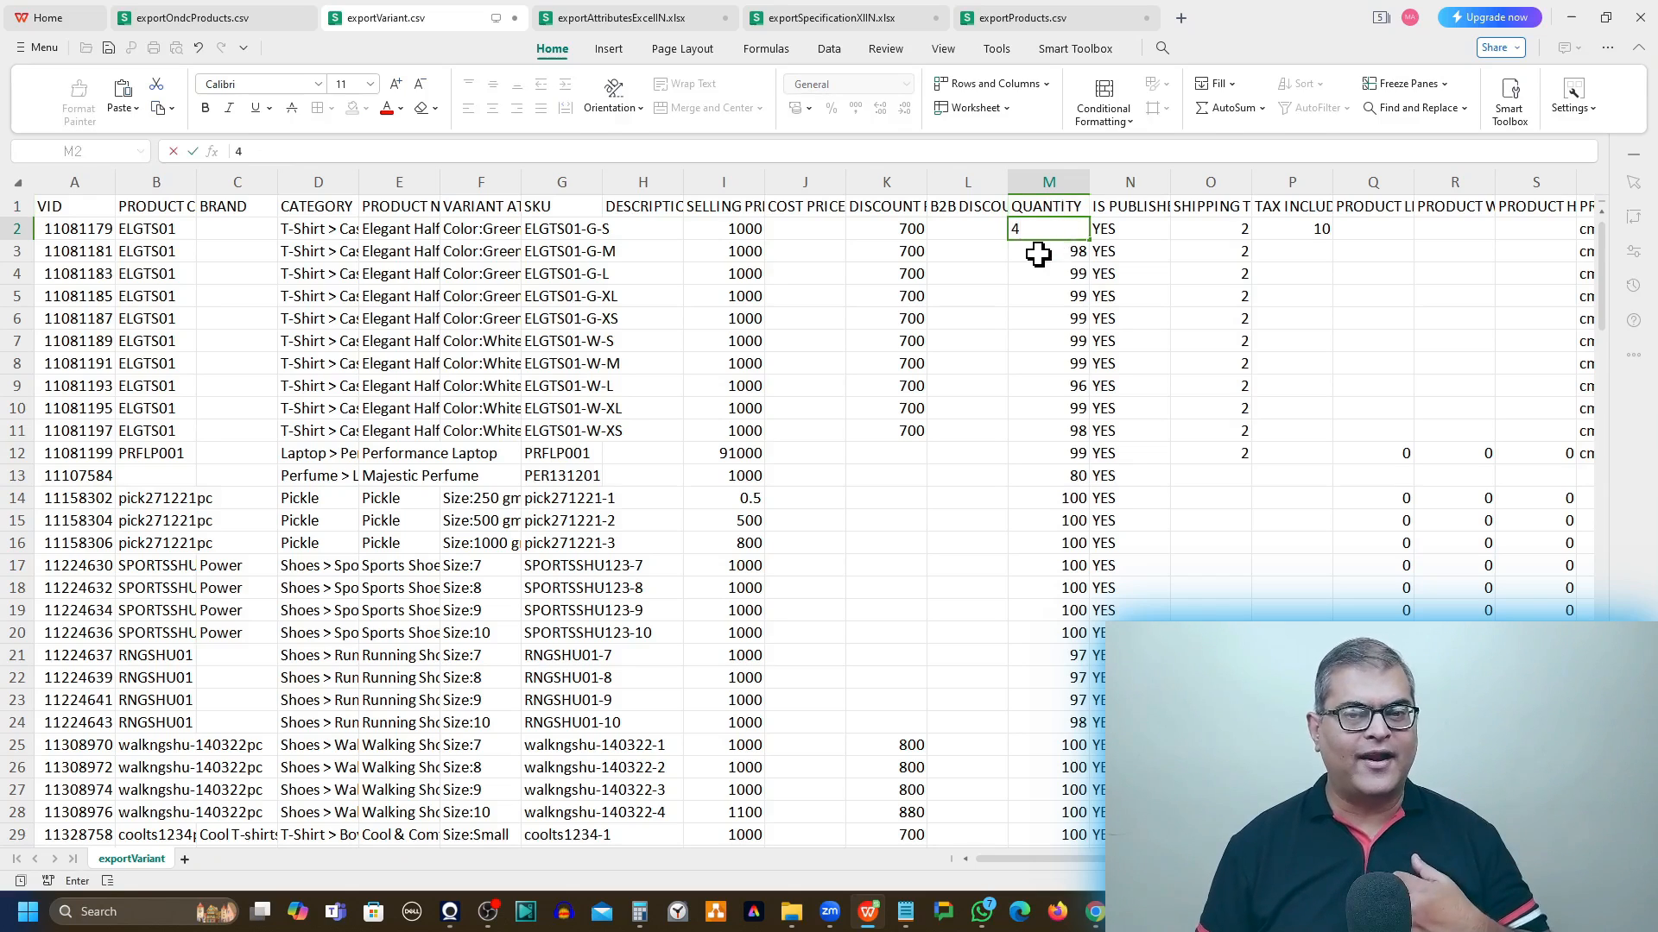
{"action": "left_click", "coordinate": [1037, 253]}
{"action": "left_click", "coordinate": [1041, 229]}
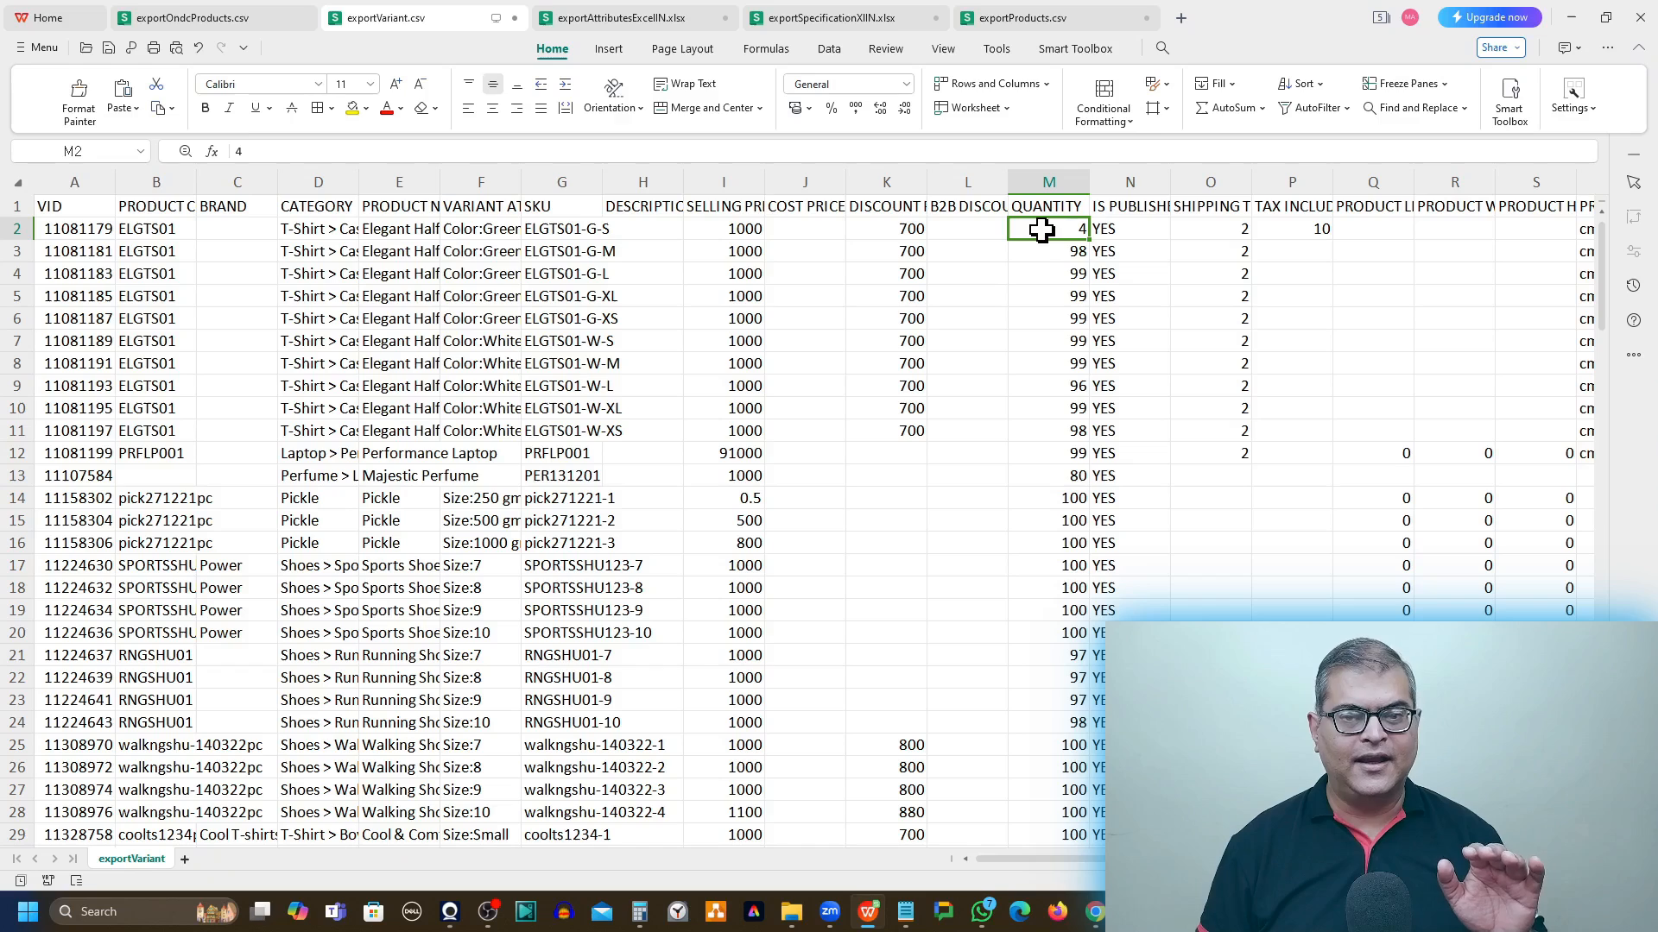
{"action": "type", "text": "5"}
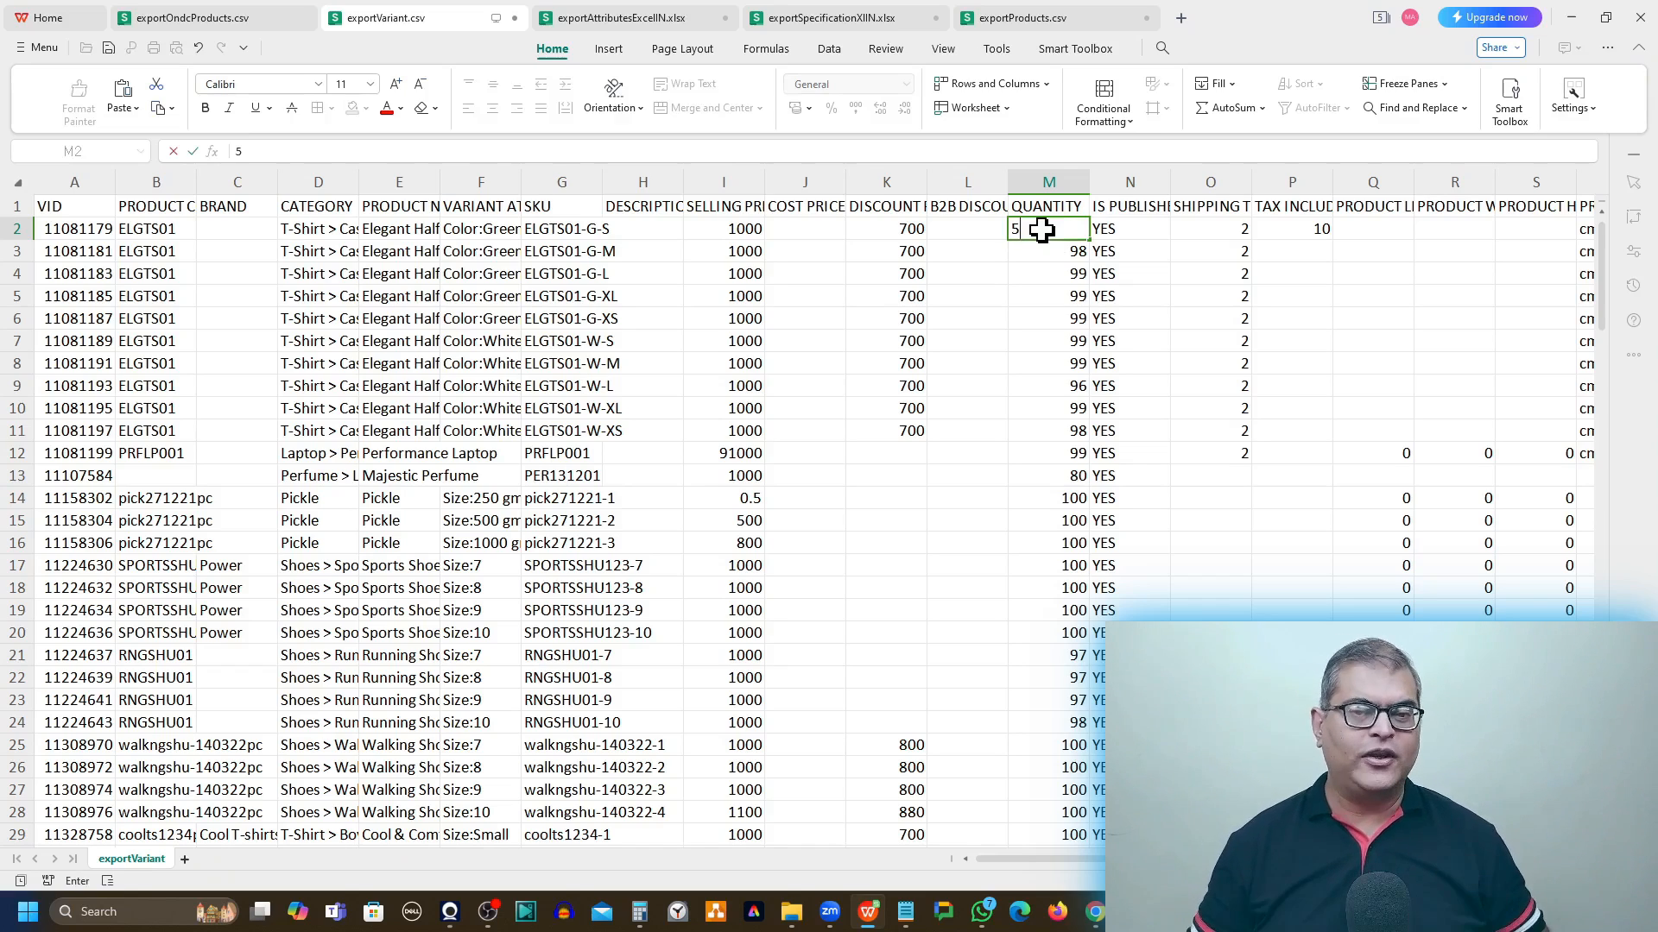
{"action": "left_click", "coordinate": [1051, 252]}
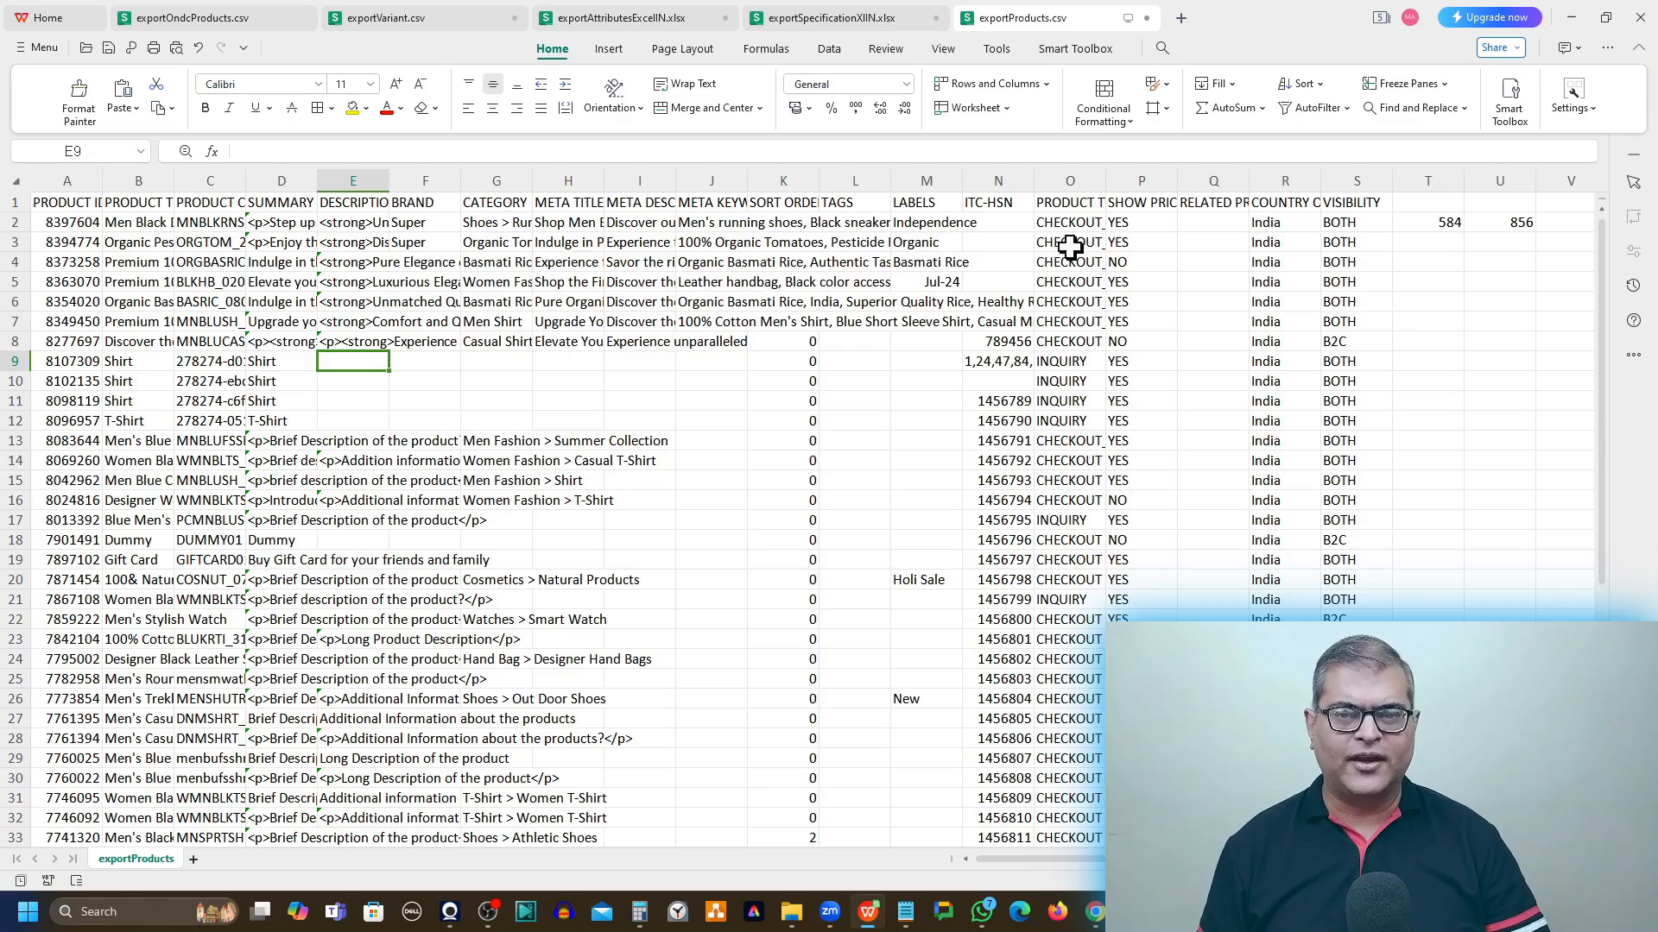
Step: Fit the product type column's width in exportProducts.csv to its contents and examine the CHECKOUT_INQUIRY, CHECKOUT and INQUIRY entries
{"action": "left_click", "coordinate": [1074, 182]}
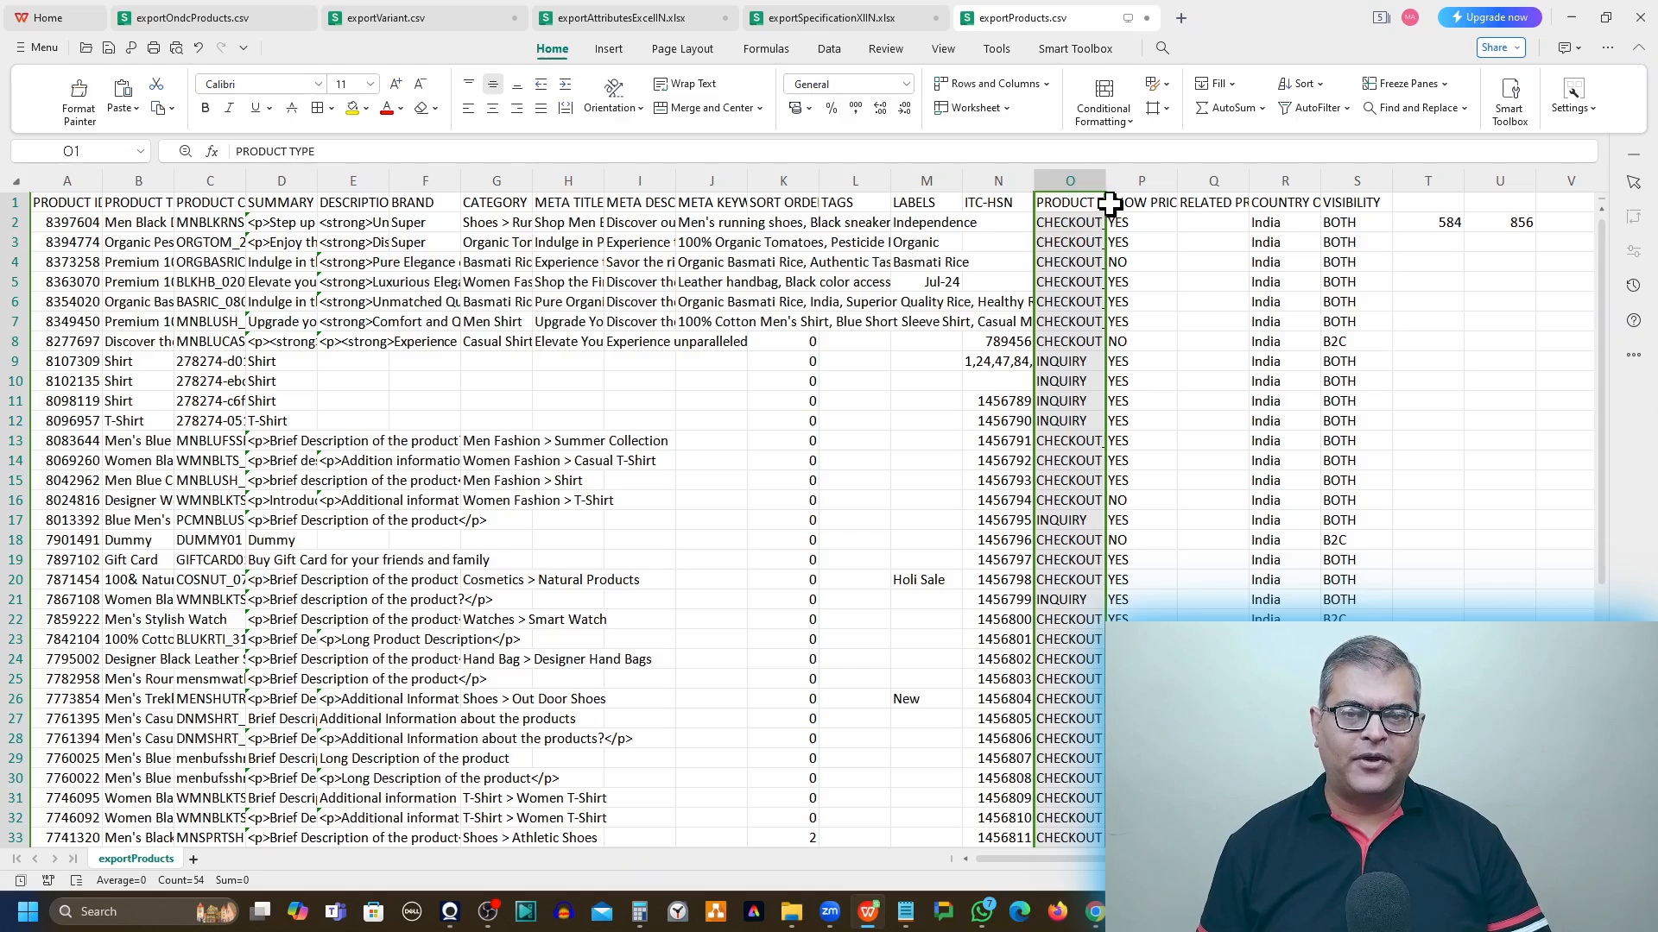
{"action": "double_click", "coordinate": [1105, 184]}
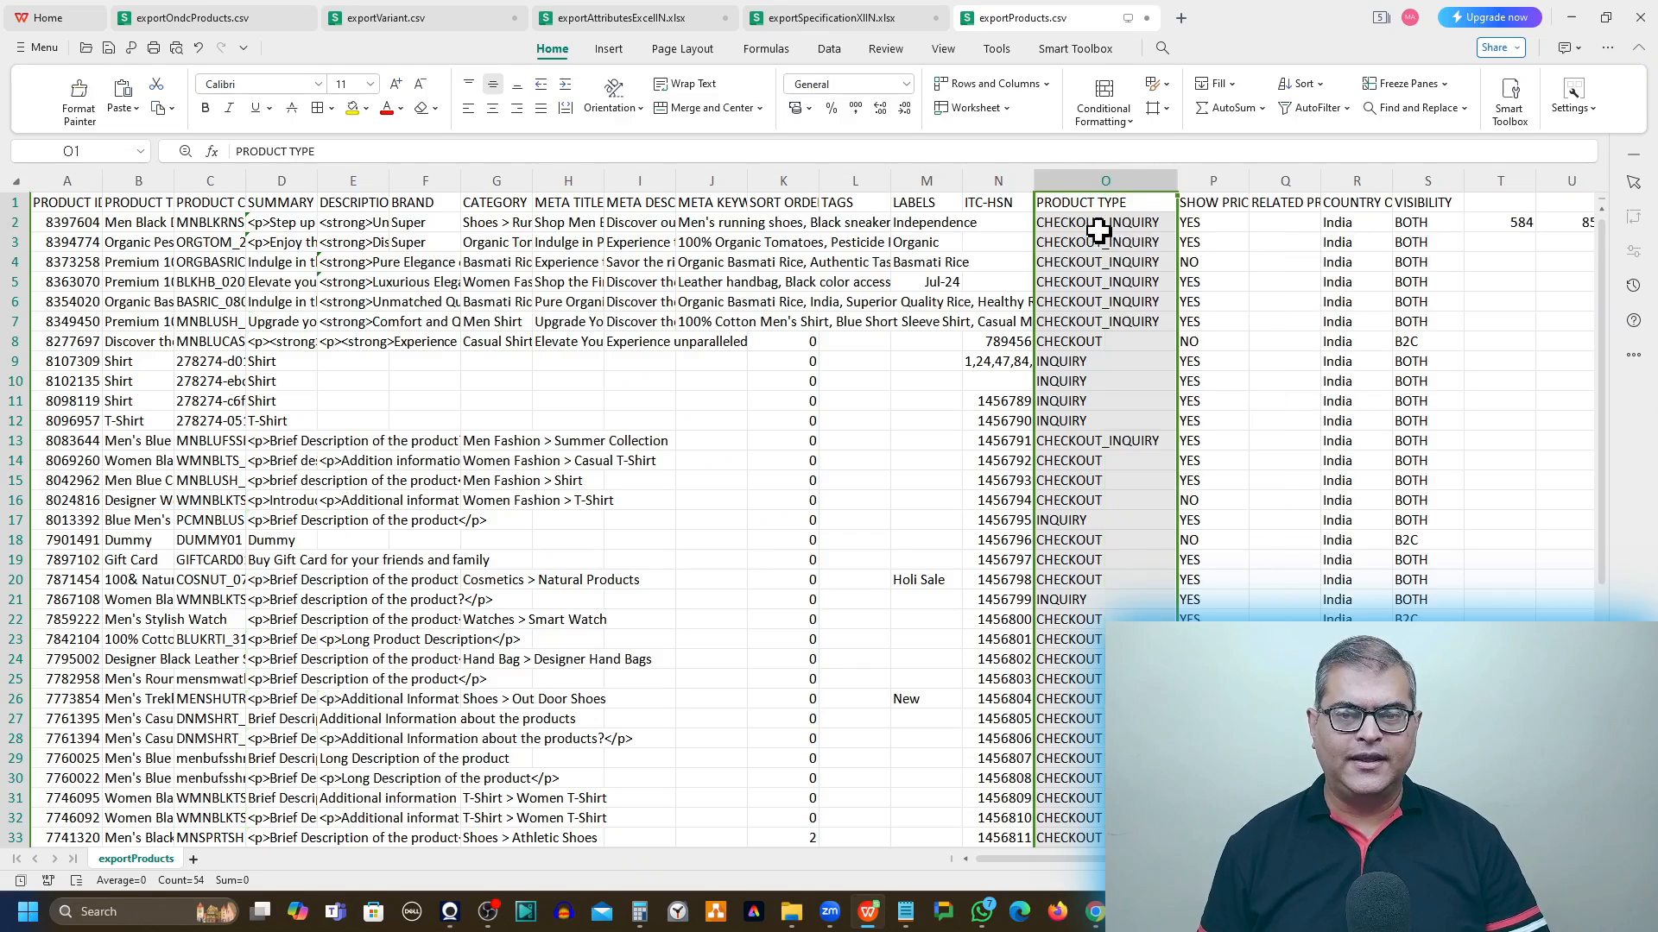
{"action": "left_click", "coordinate": [1097, 226]}
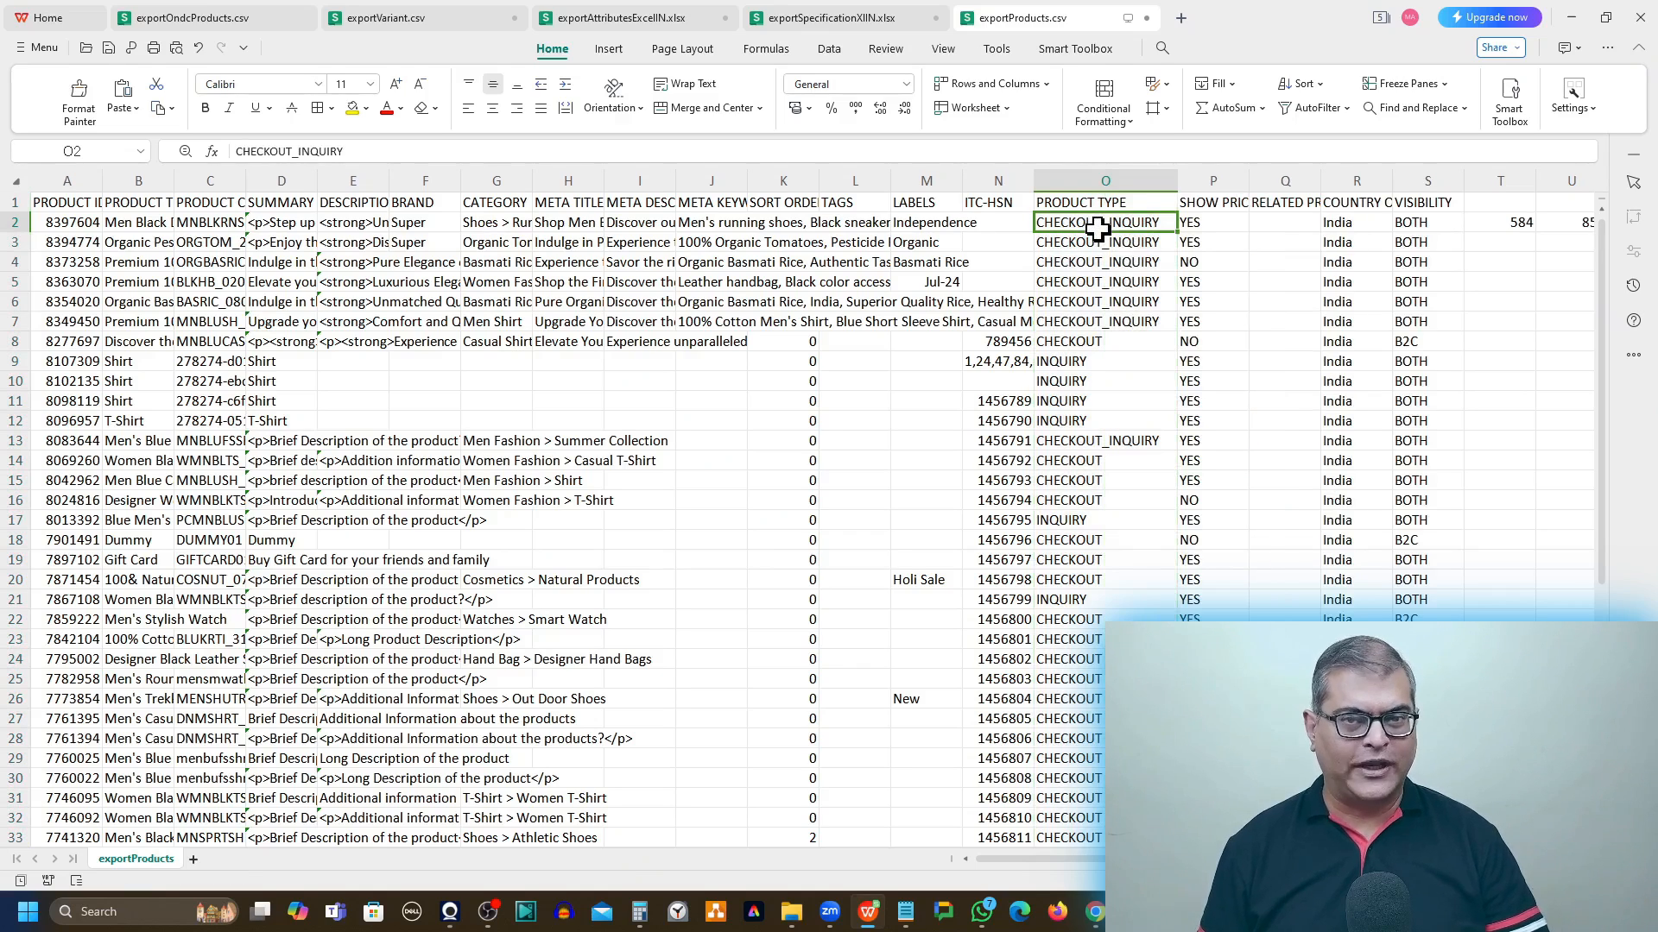
{"action": "left_click", "coordinate": [1084, 461]}
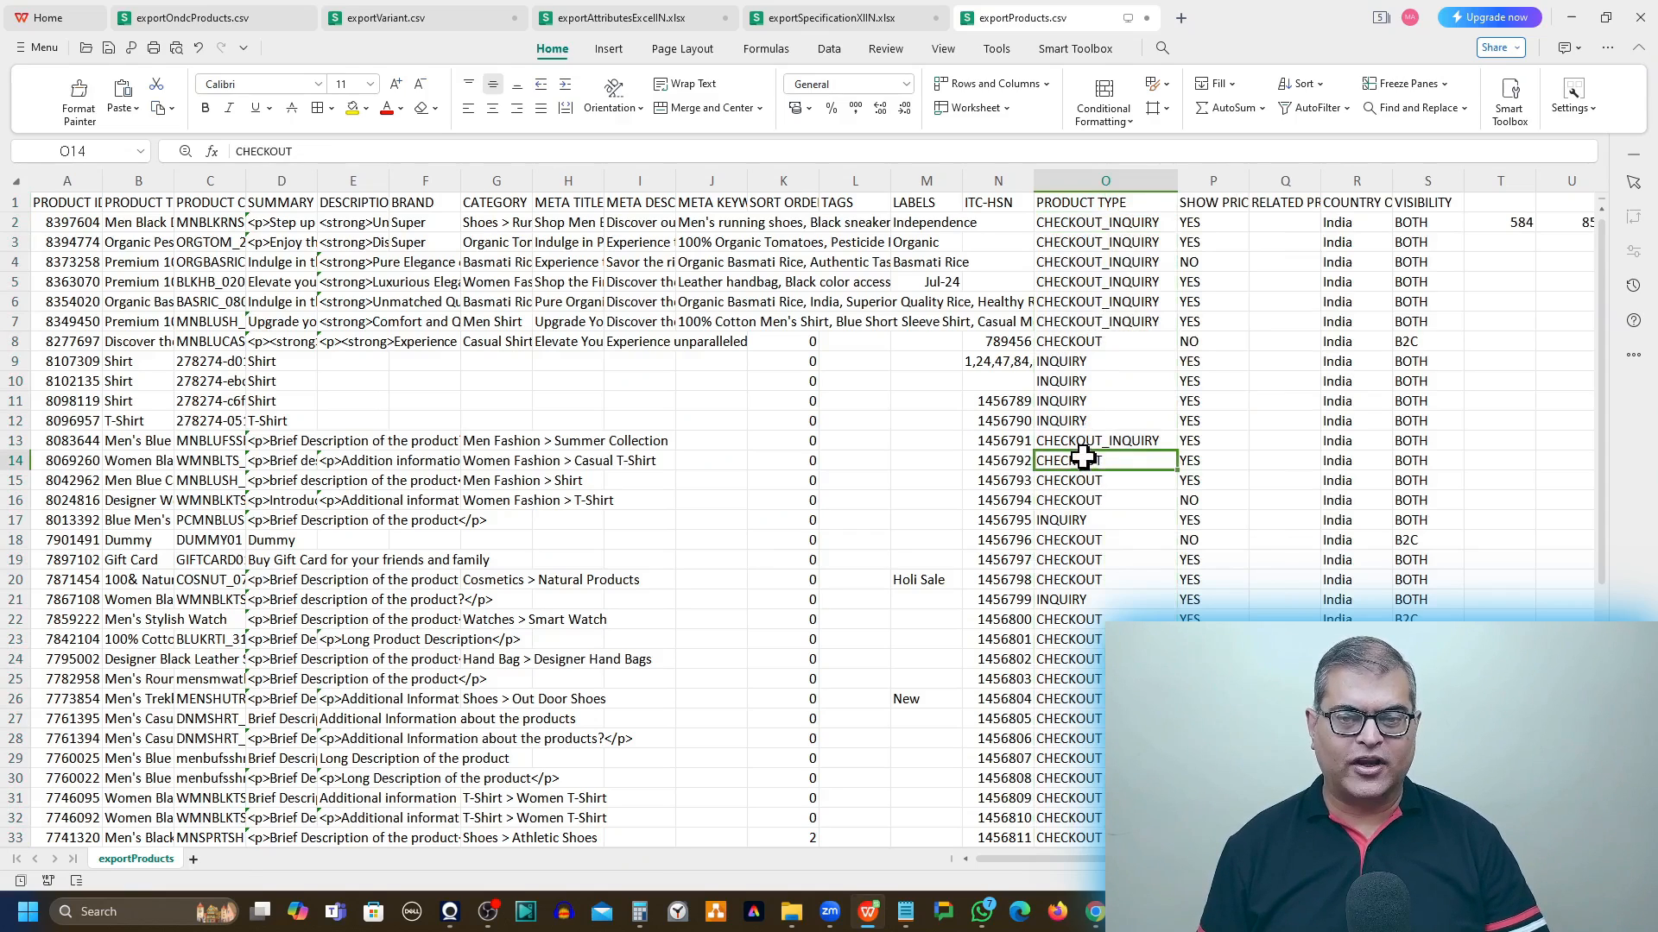
{"action": "left_click_drag", "start_coordinate": [1075, 360], "coordinate": [1069, 423]}
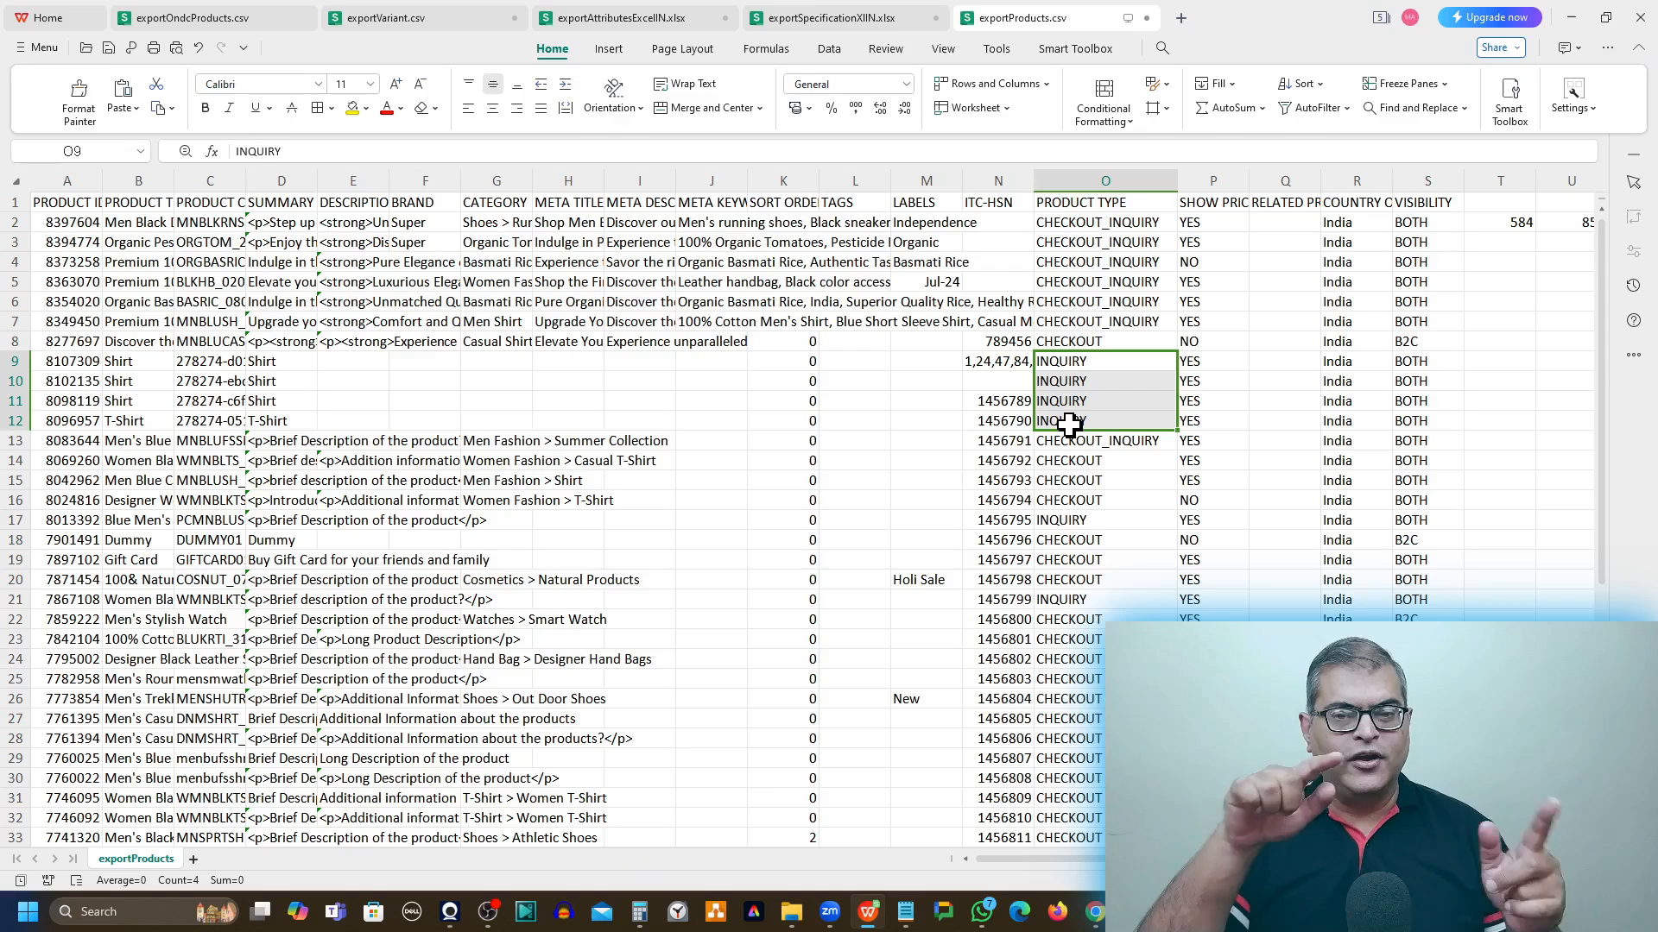
{"action": "left_click", "coordinate": [1115, 323]}
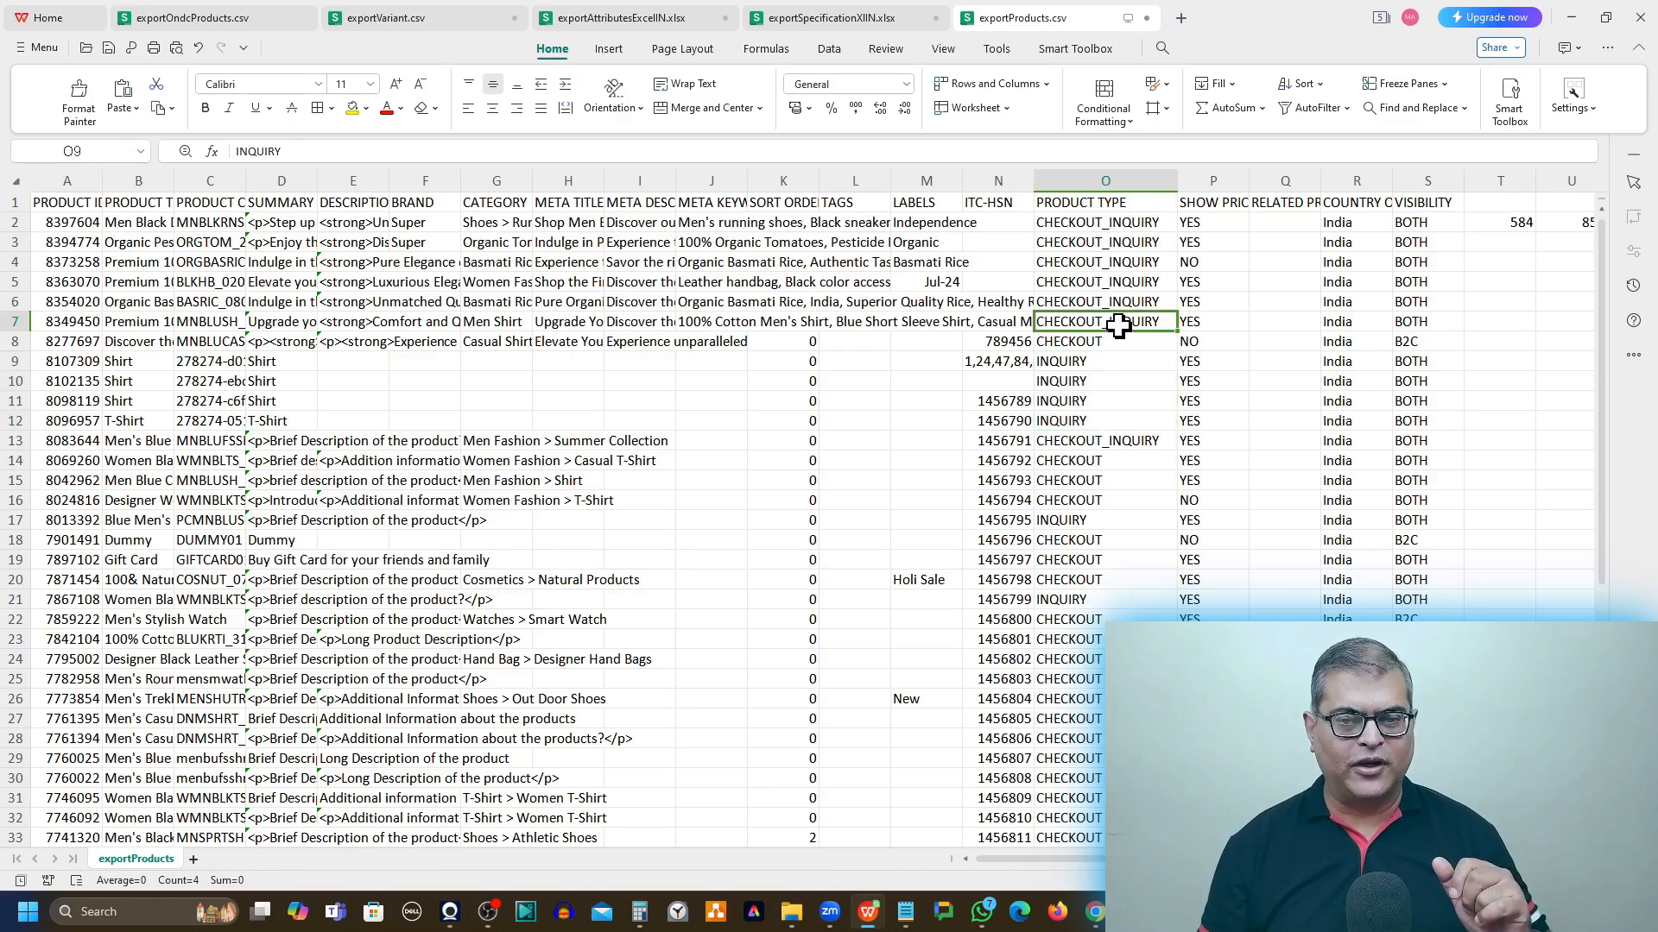
{"action": "left_click", "coordinate": [1079, 473]}
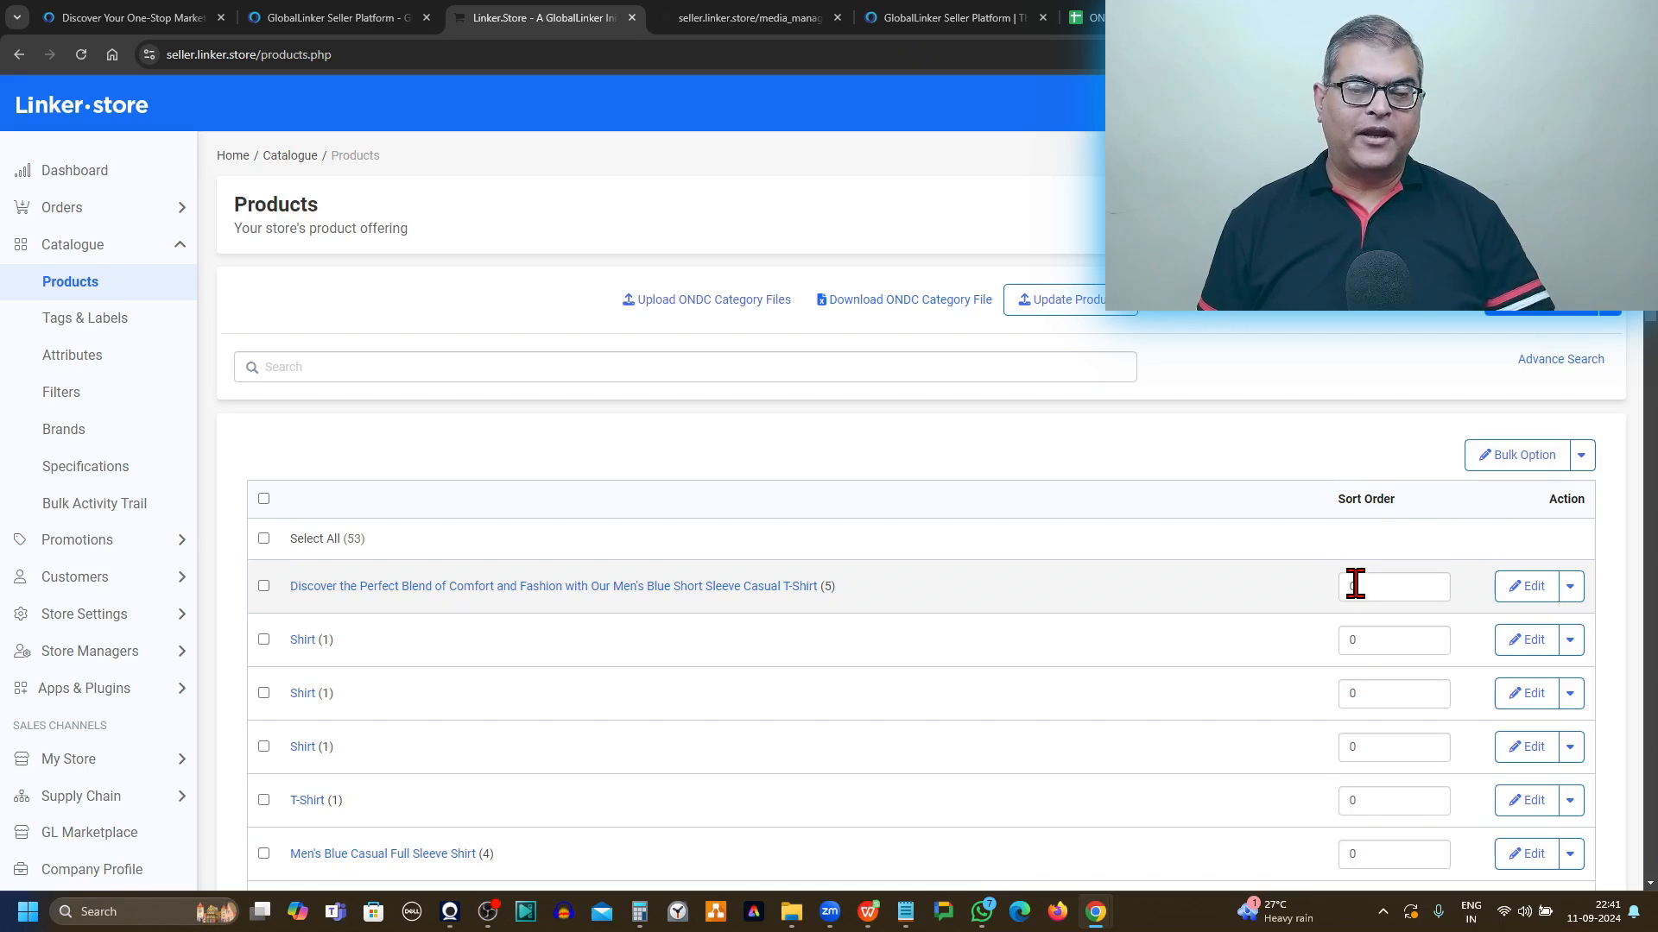
Step: Switch to the Linker.store product list in the browser and open the first product, the Men's Blue Short Sleeve Casual T-Shirt, for editing
{"action": "left_click", "coordinate": [1530, 596]}
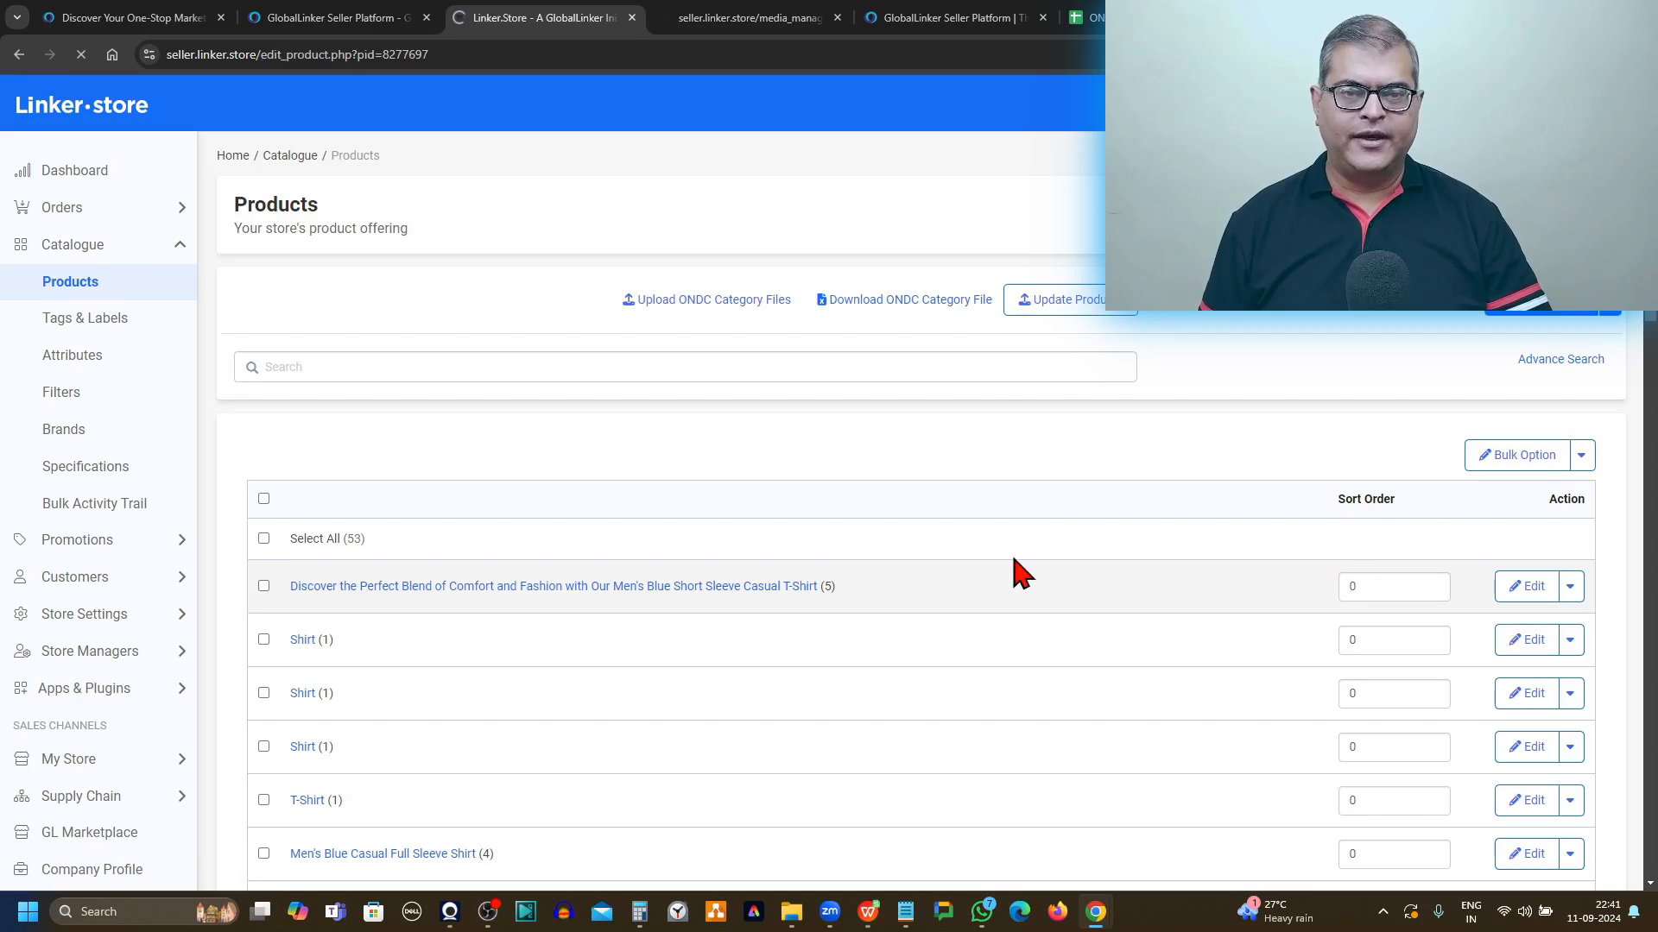
{"action": "scroll", "coordinate": [1019, 573], "scroll_direction": "down", "scroll_amount": 2}
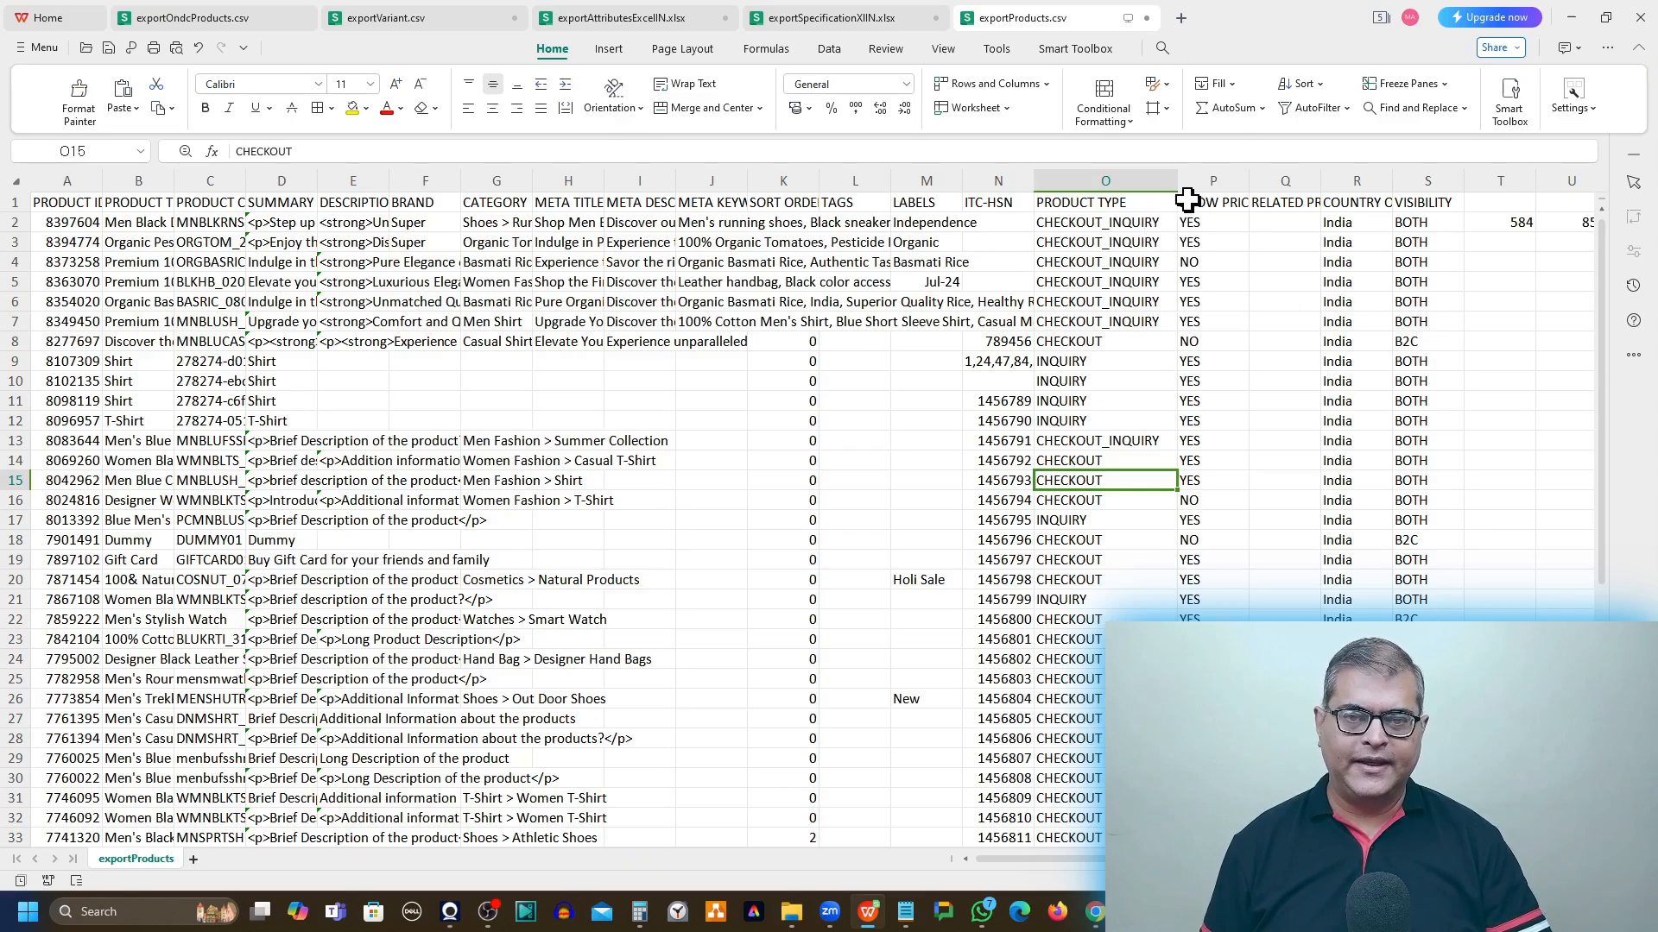
Step: Review the visibility column of exportProducts.csv and set the second product's visibility in S3 to B2B
{"action": "left_click", "coordinate": [1417, 179]}
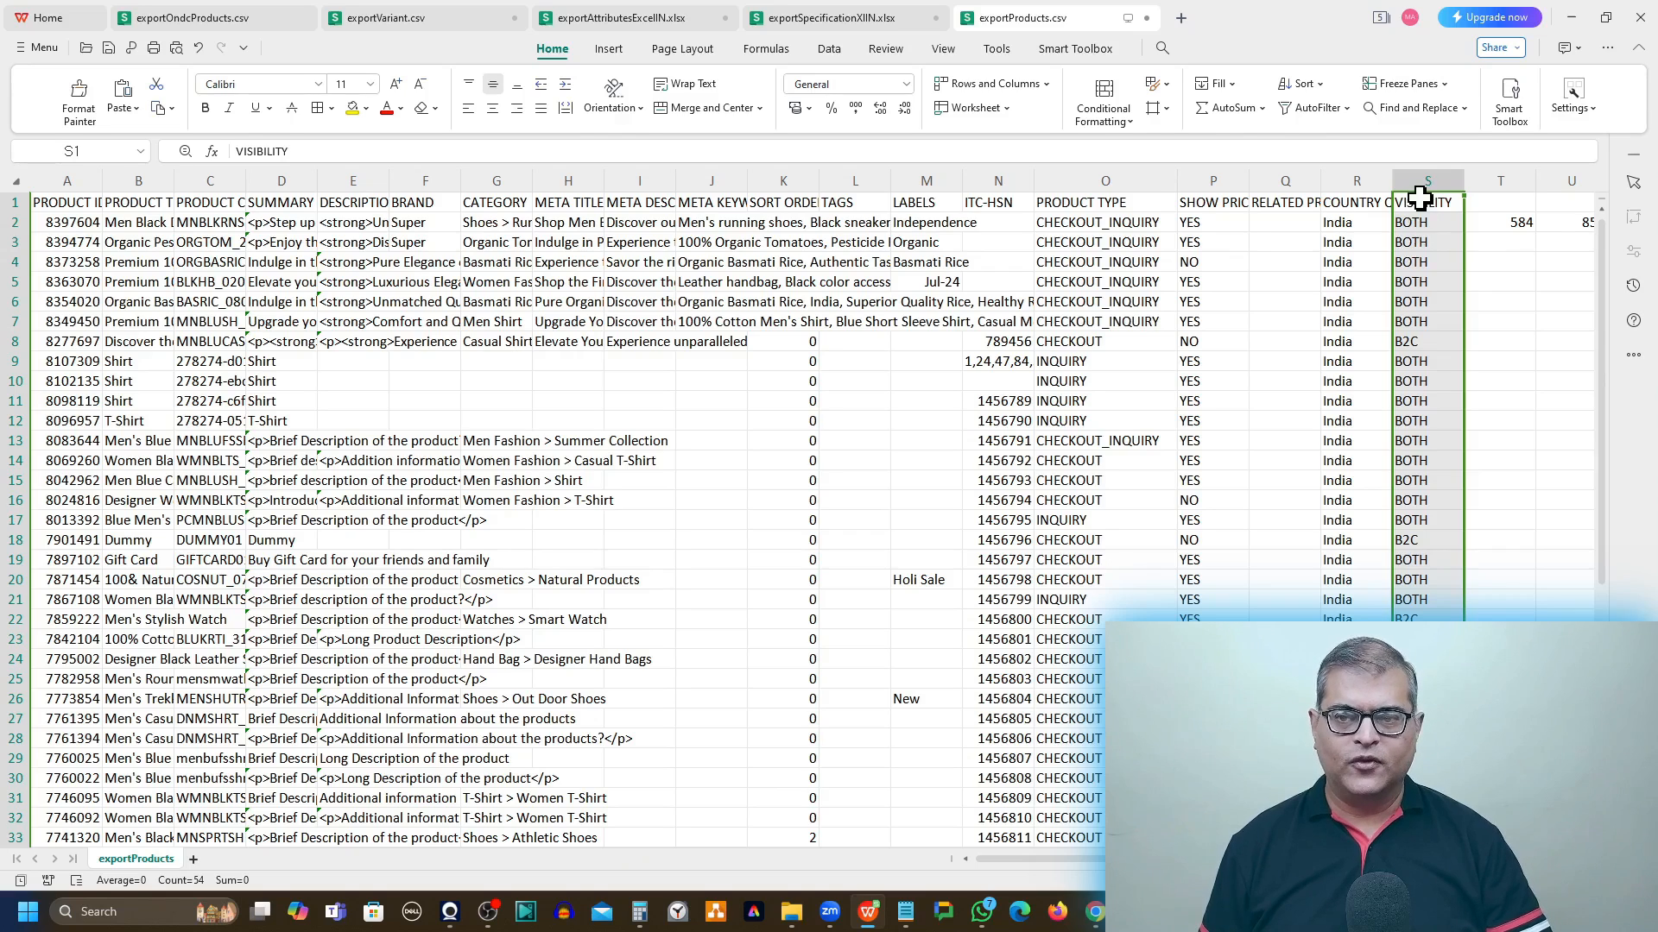
{"action": "left_click", "coordinate": [1421, 201]}
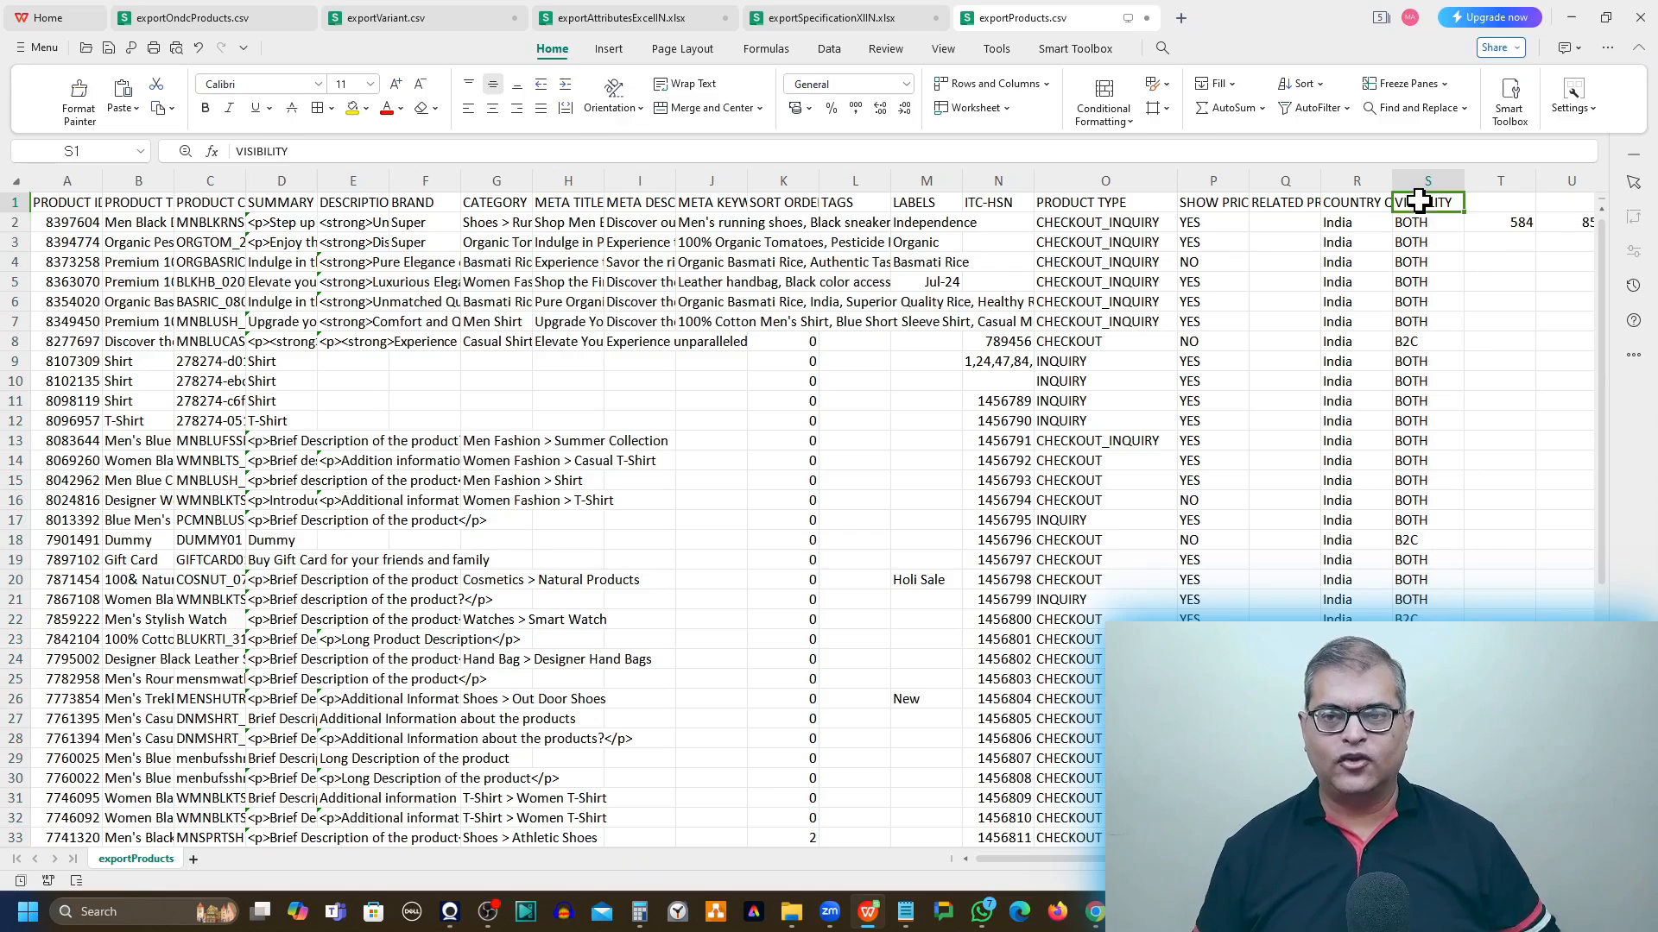
{"action": "left_click", "coordinate": [1442, 226]}
{"action": "left_click", "coordinate": [1426, 344]}
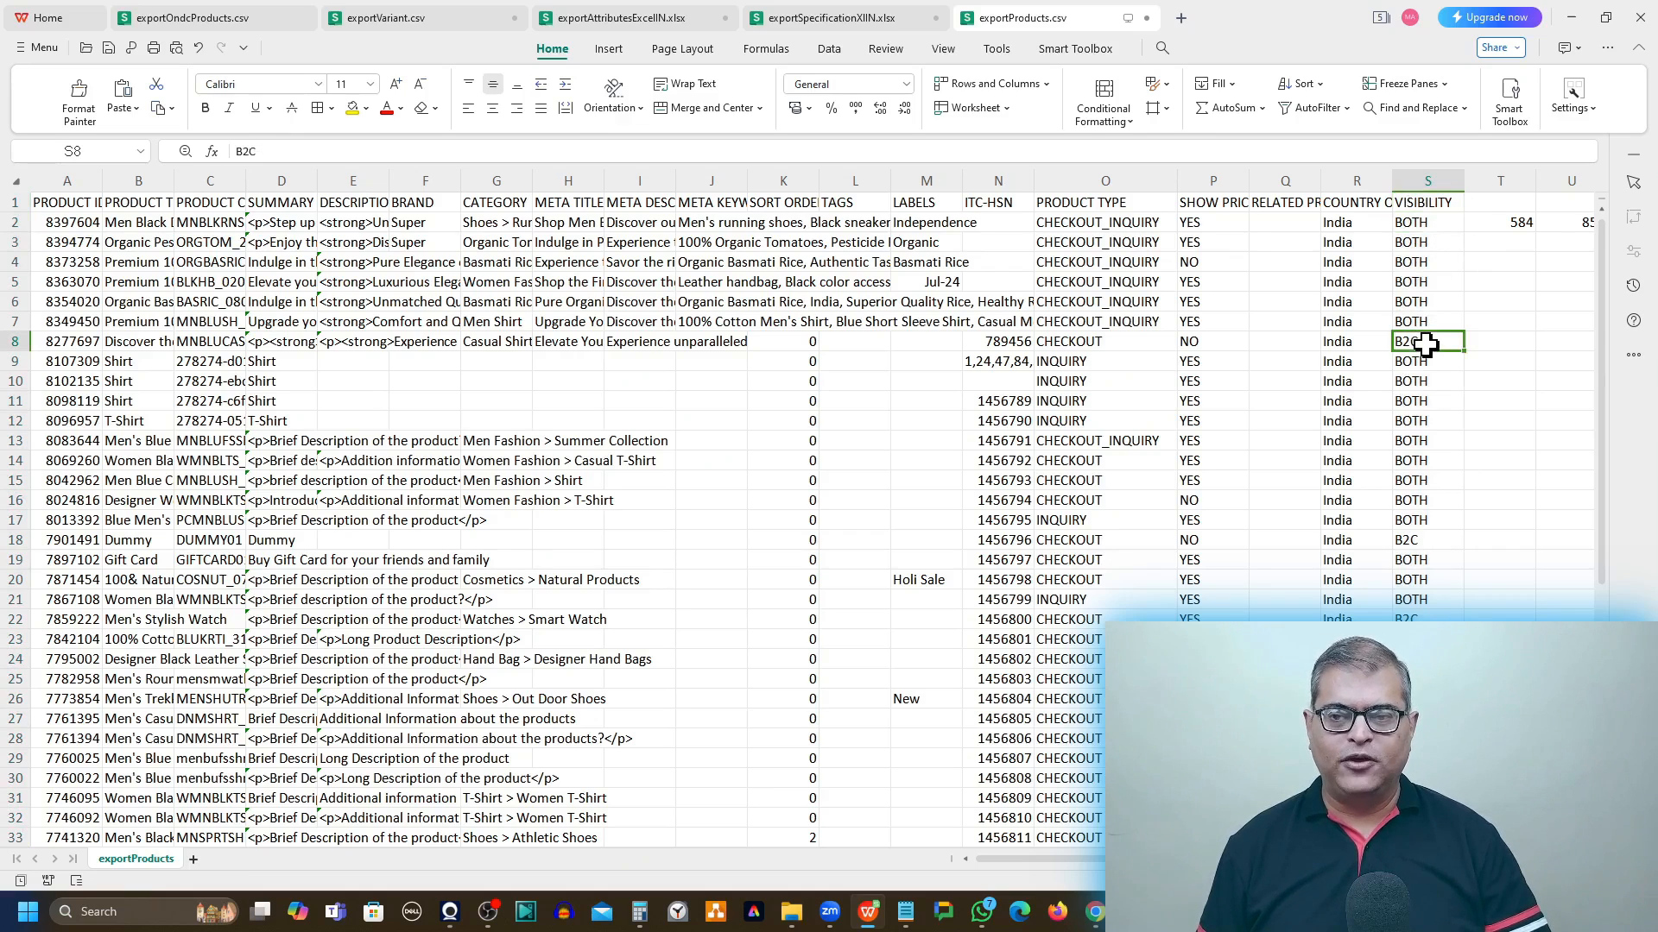
{"action": "left_click", "coordinate": [1441, 246]}
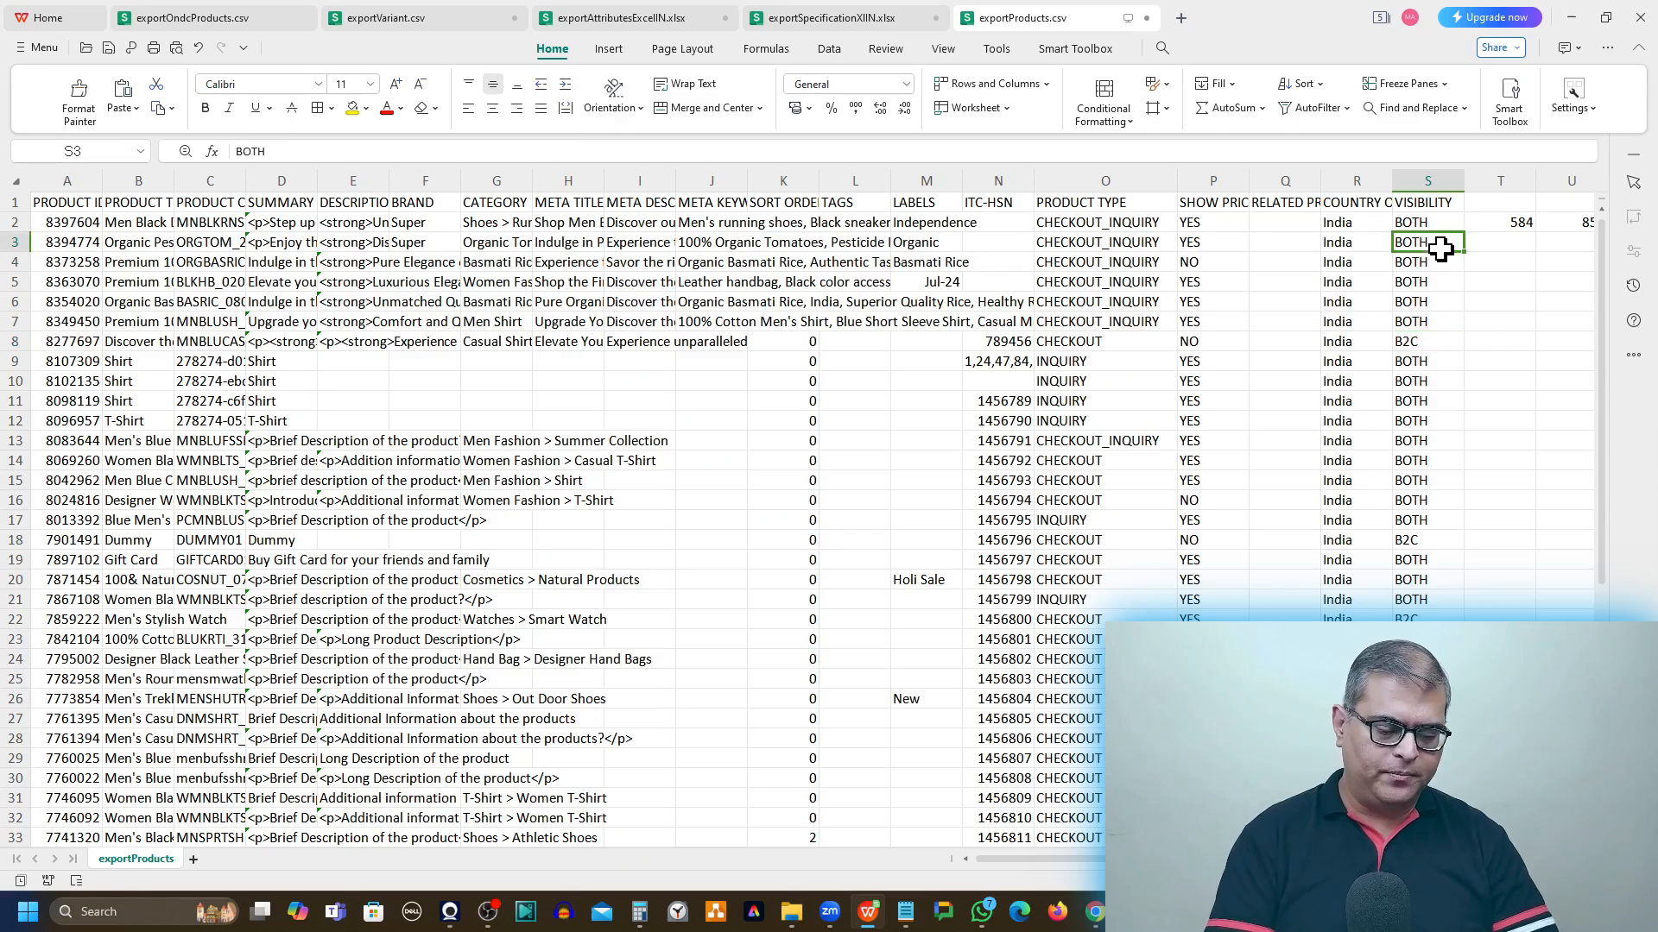
{"action": "type", "text": "B2B"}
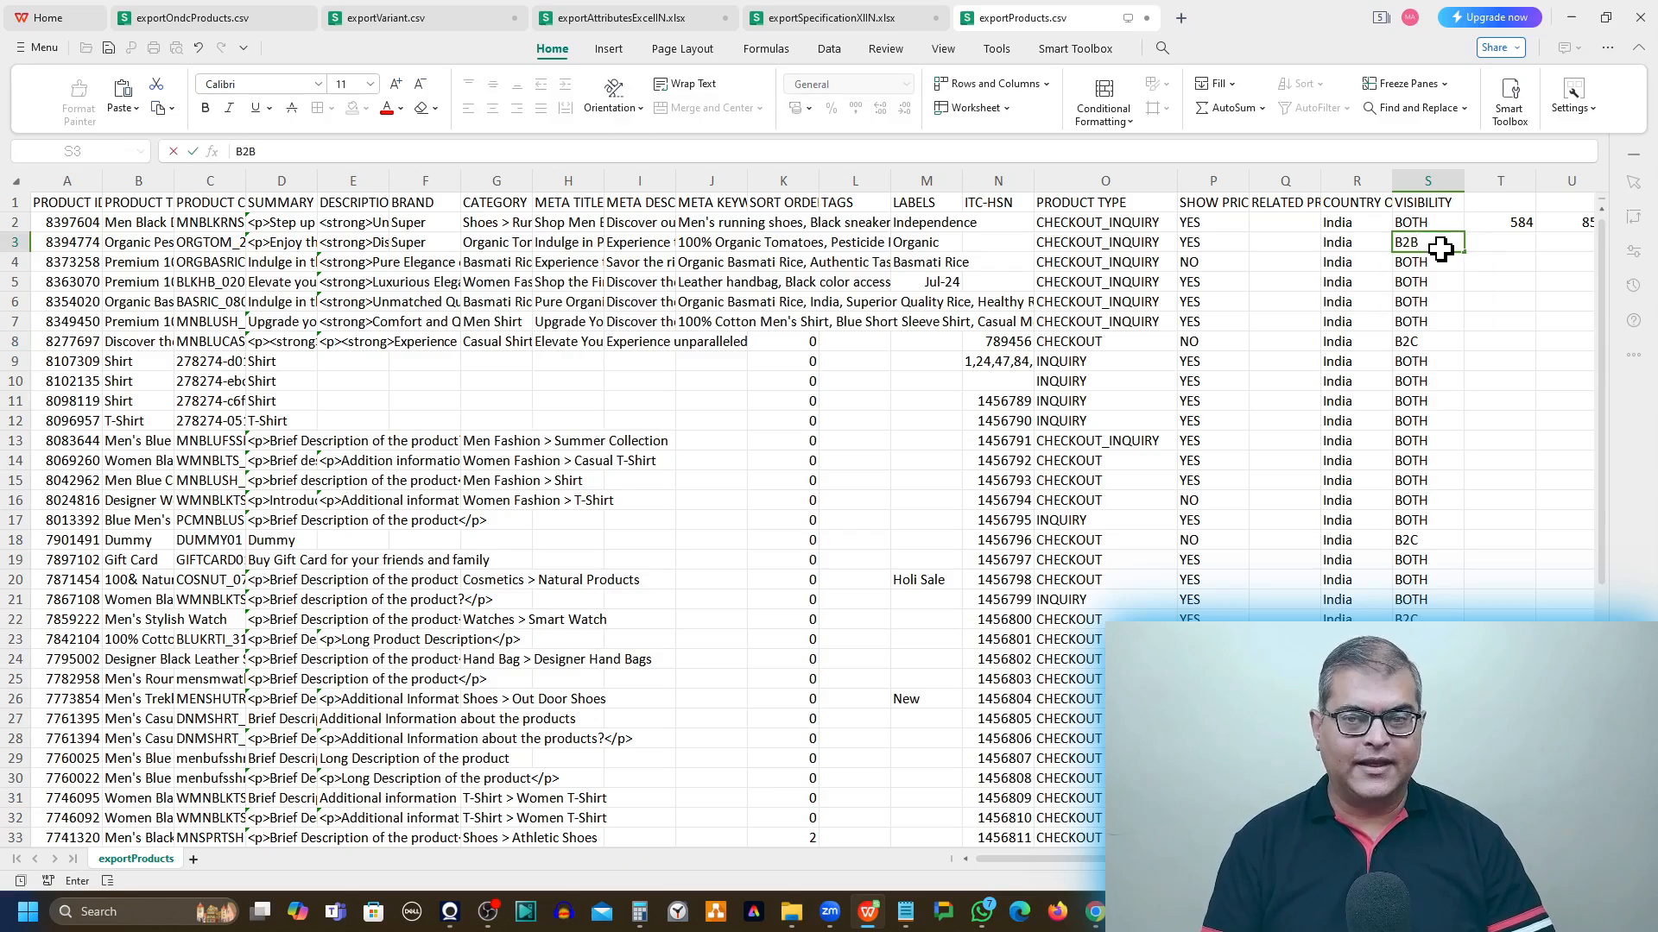
{"action": "left_click", "coordinate": [1417, 266]}
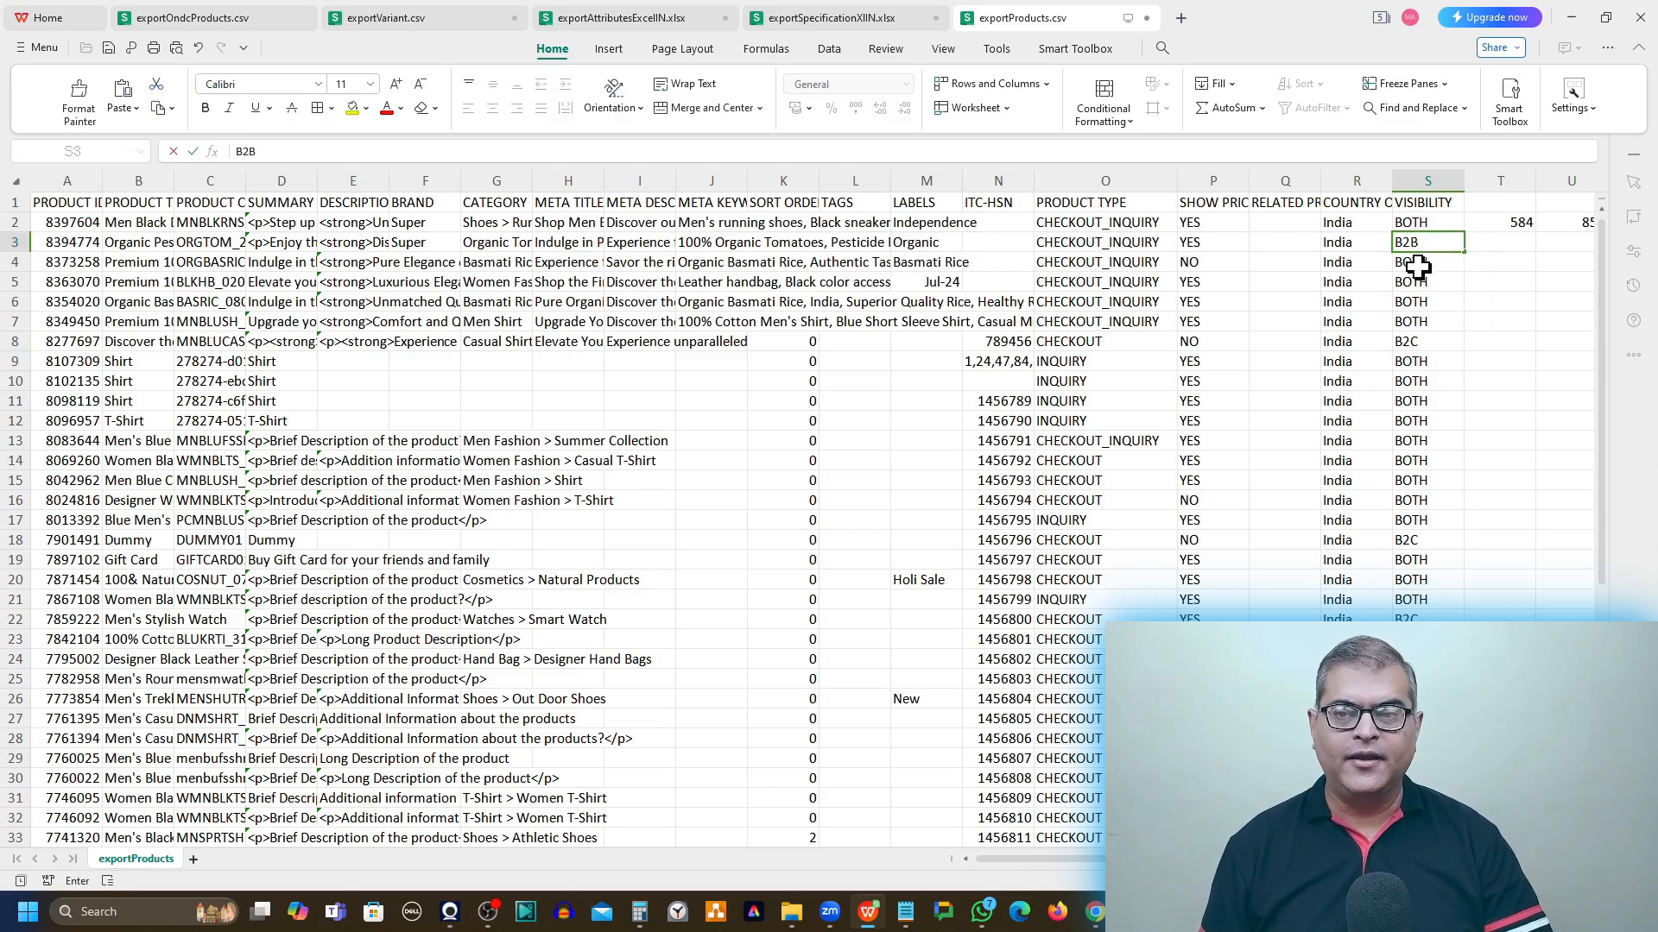
Step: Examine the country column of exportProducts.csv, including the first product's entry in R2
{"action": "left_click", "coordinate": [1354, 179]}
{"action": "left_click", "coordinate": [1351, 221]}
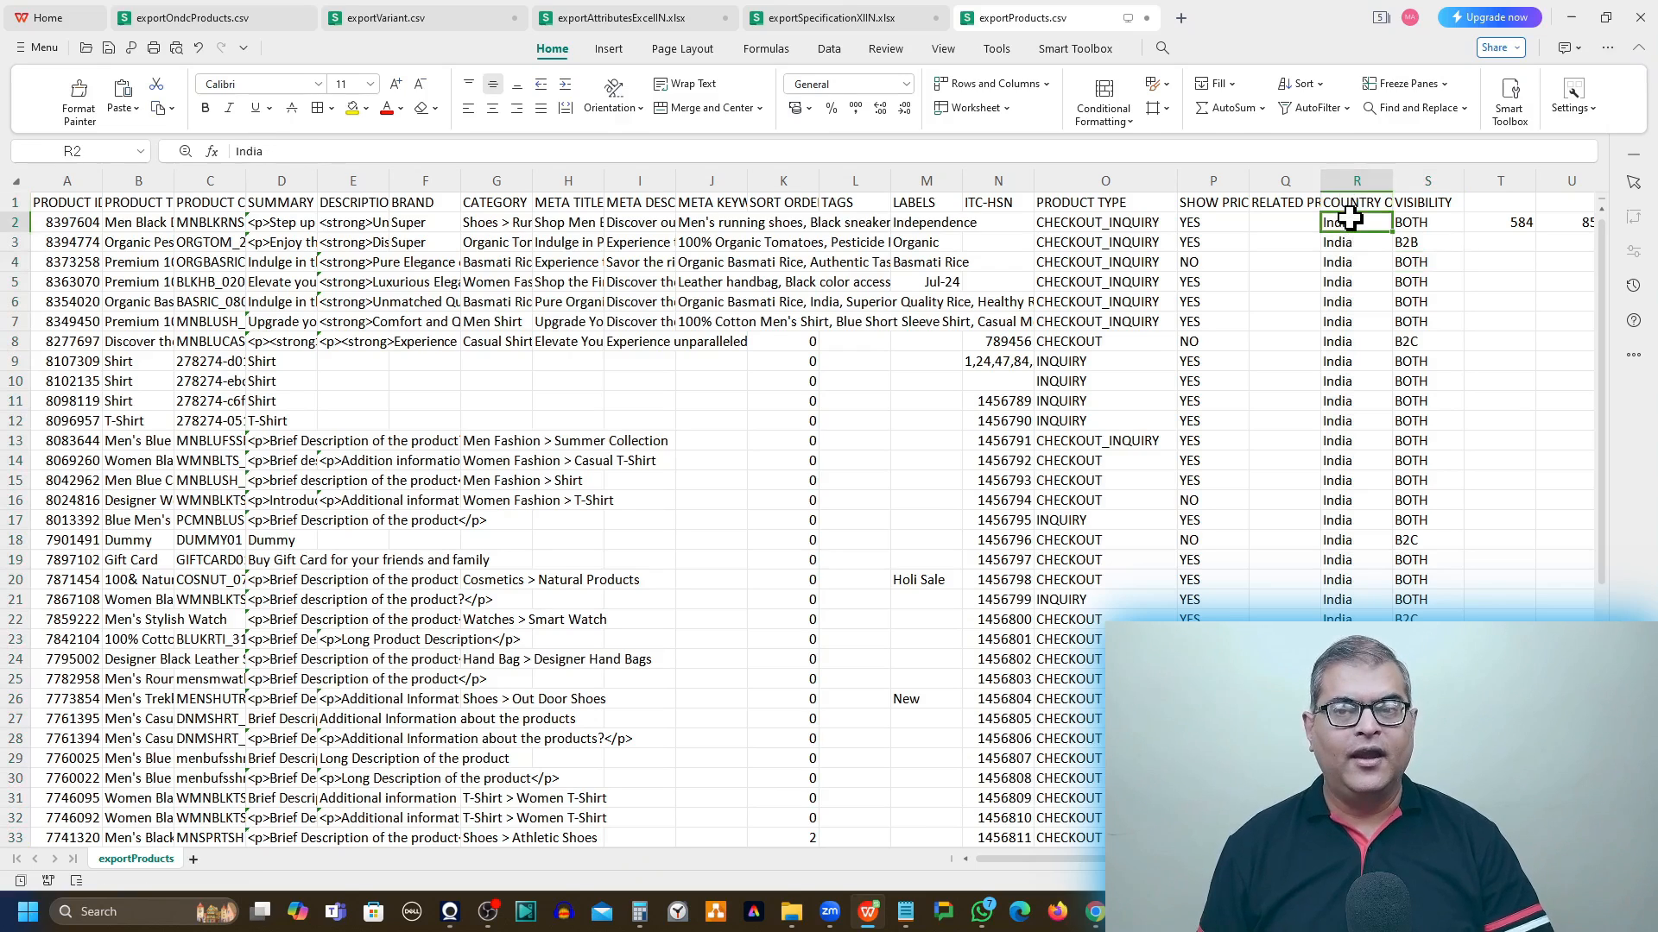